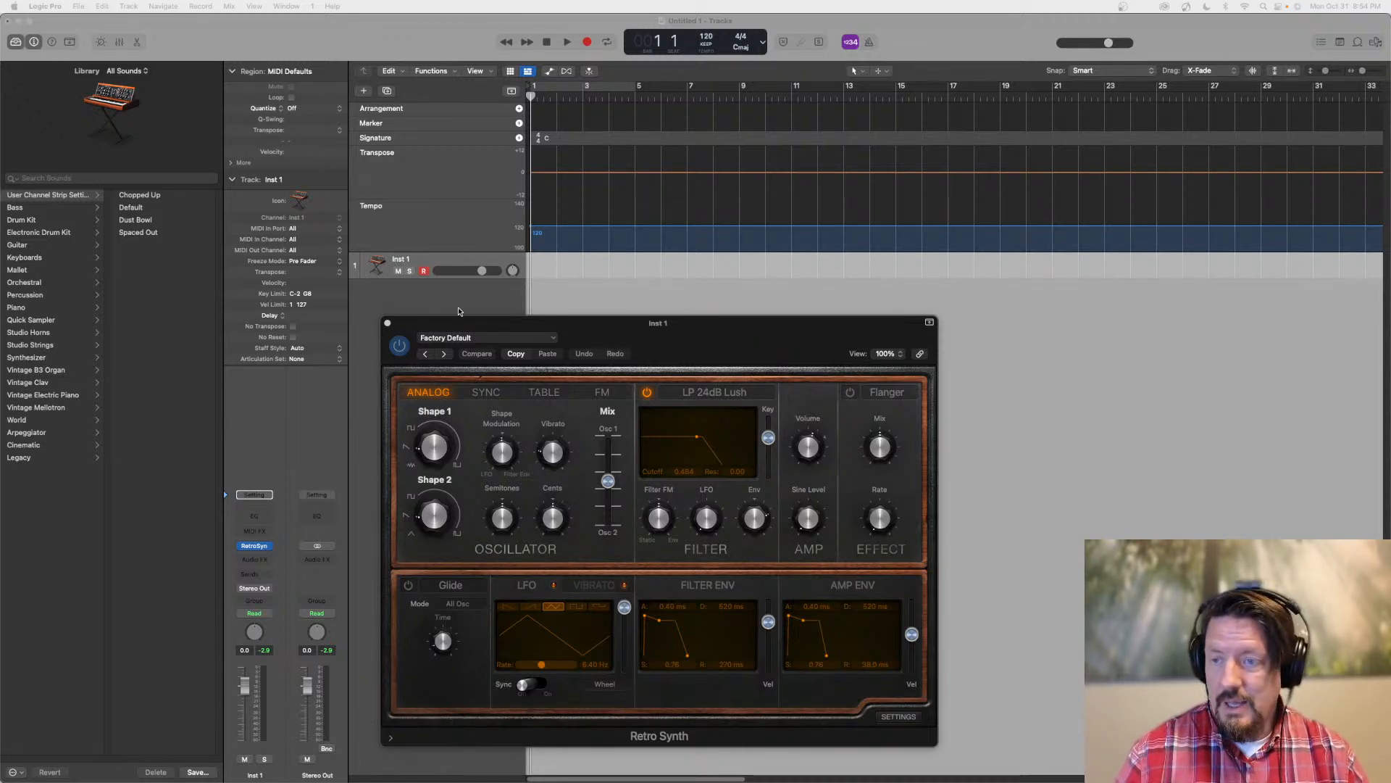
Mute the Inst 1 track and add the 12 String Dream 01 loop on a new track at bar 7
{"action": "left_click", "coordinate": [400, 271]}
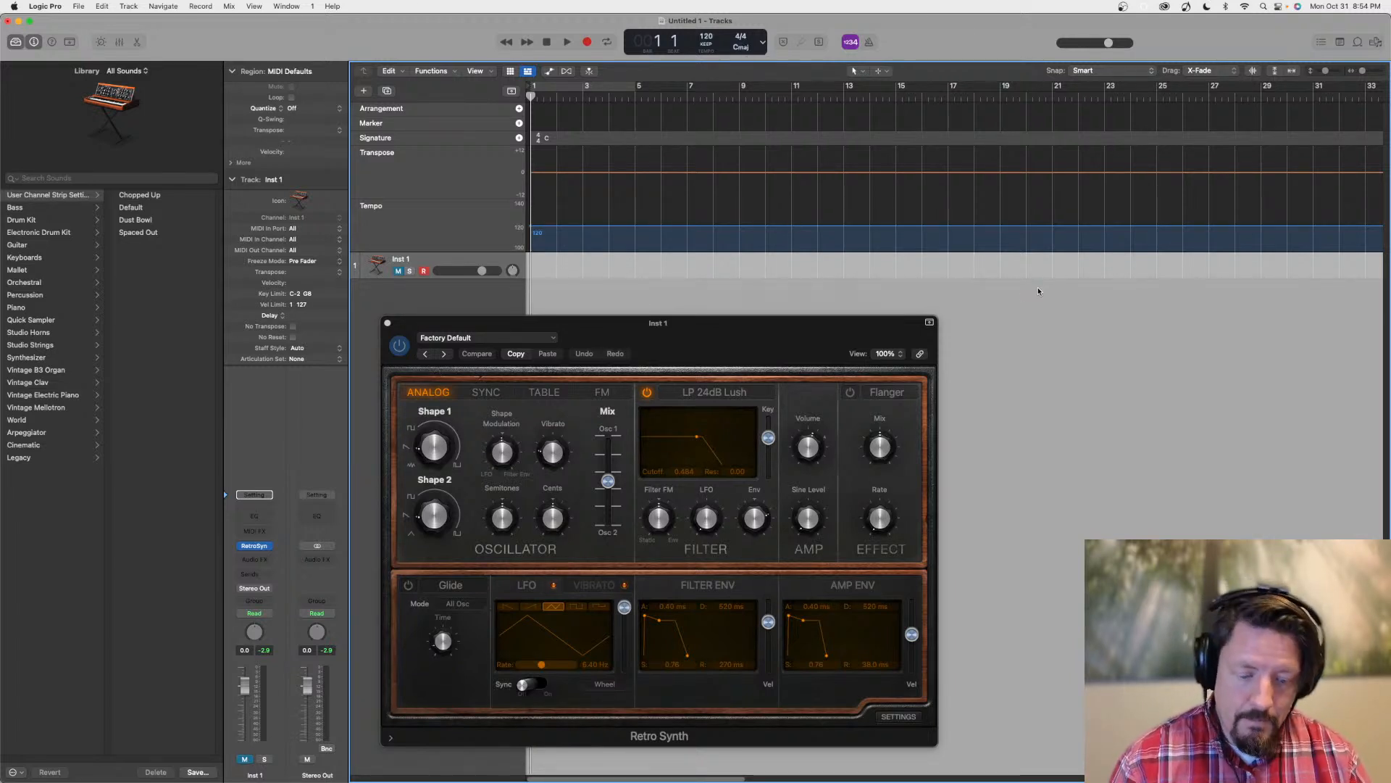
{"action": "key", "text": "o"}
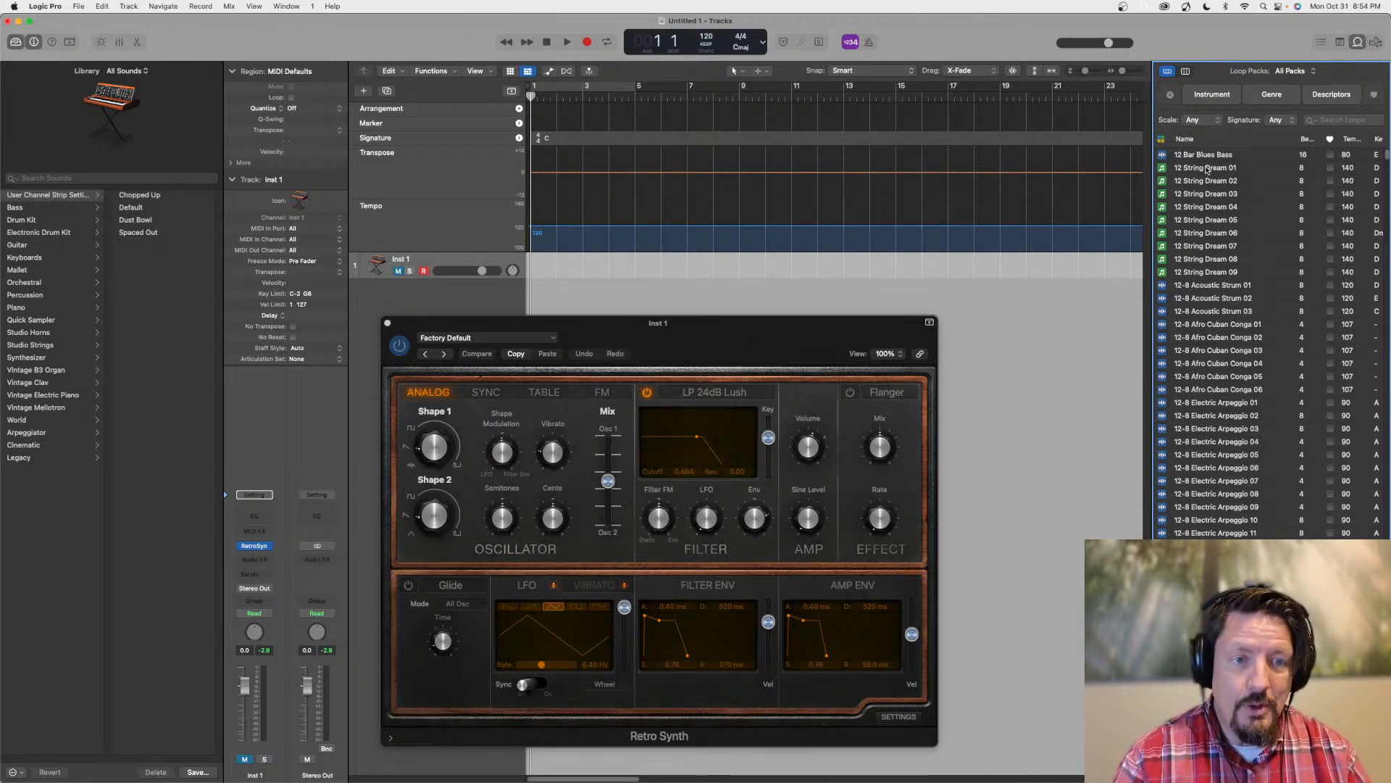
{"action": "left_click_drag", "start_coordinate": [1183, 168], "coordinate": [681, 289]}
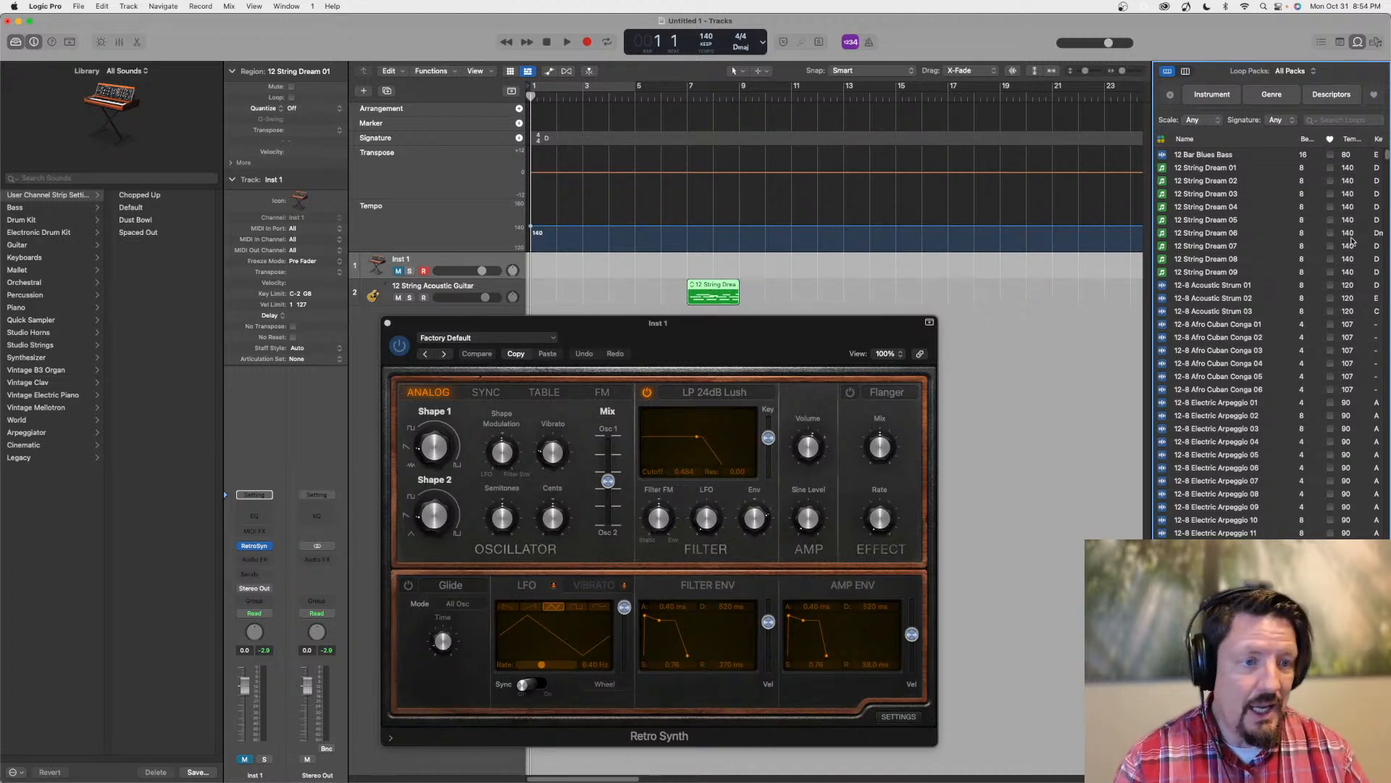
{"action": "scroll", "coordinate": [1287, 219], "scroll_direction": "right", "scroll_amount": 1}
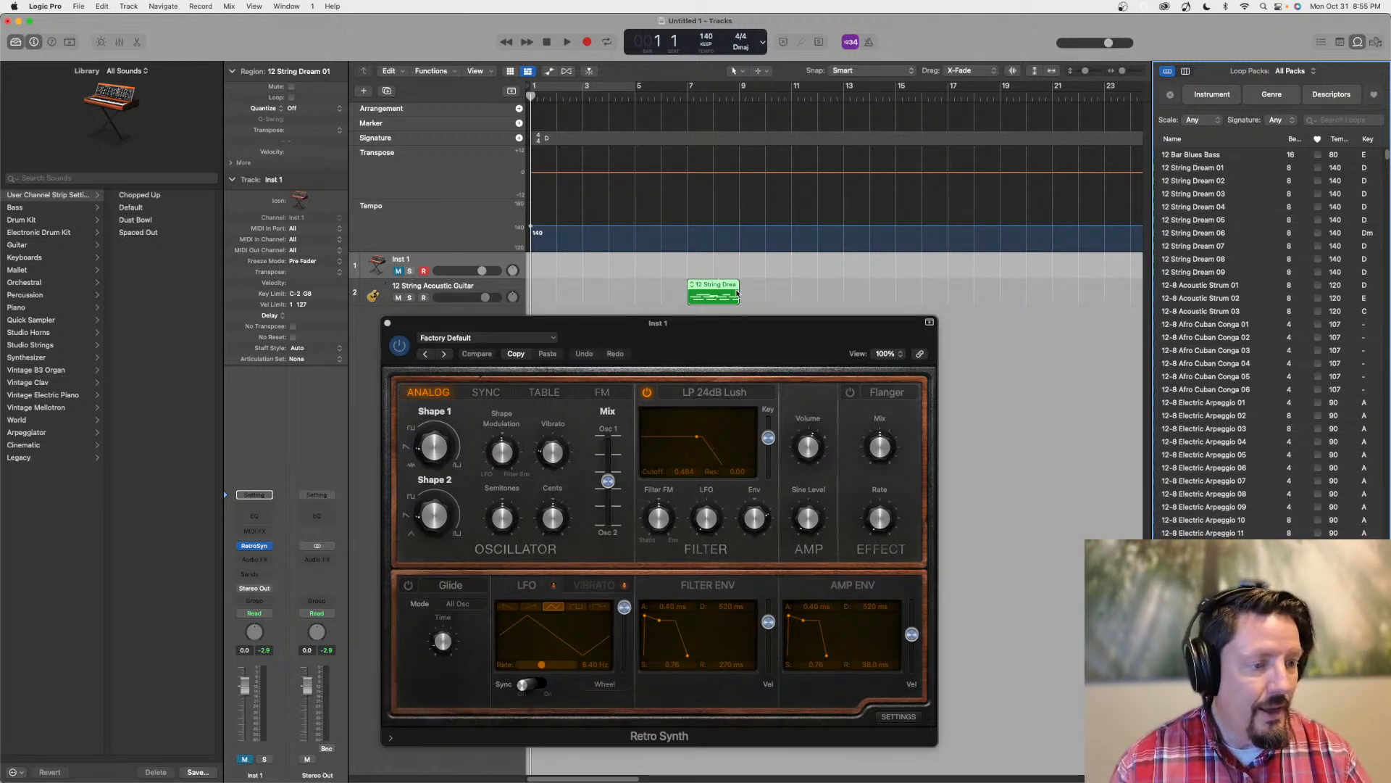
Open the 12 String Dream 01 region's notes in the Piano Roll and close the Retro Synth window covering them
{"action": "left_click_drag", "start_coordinate": [698, 326], "coordinate": [681, 329]}
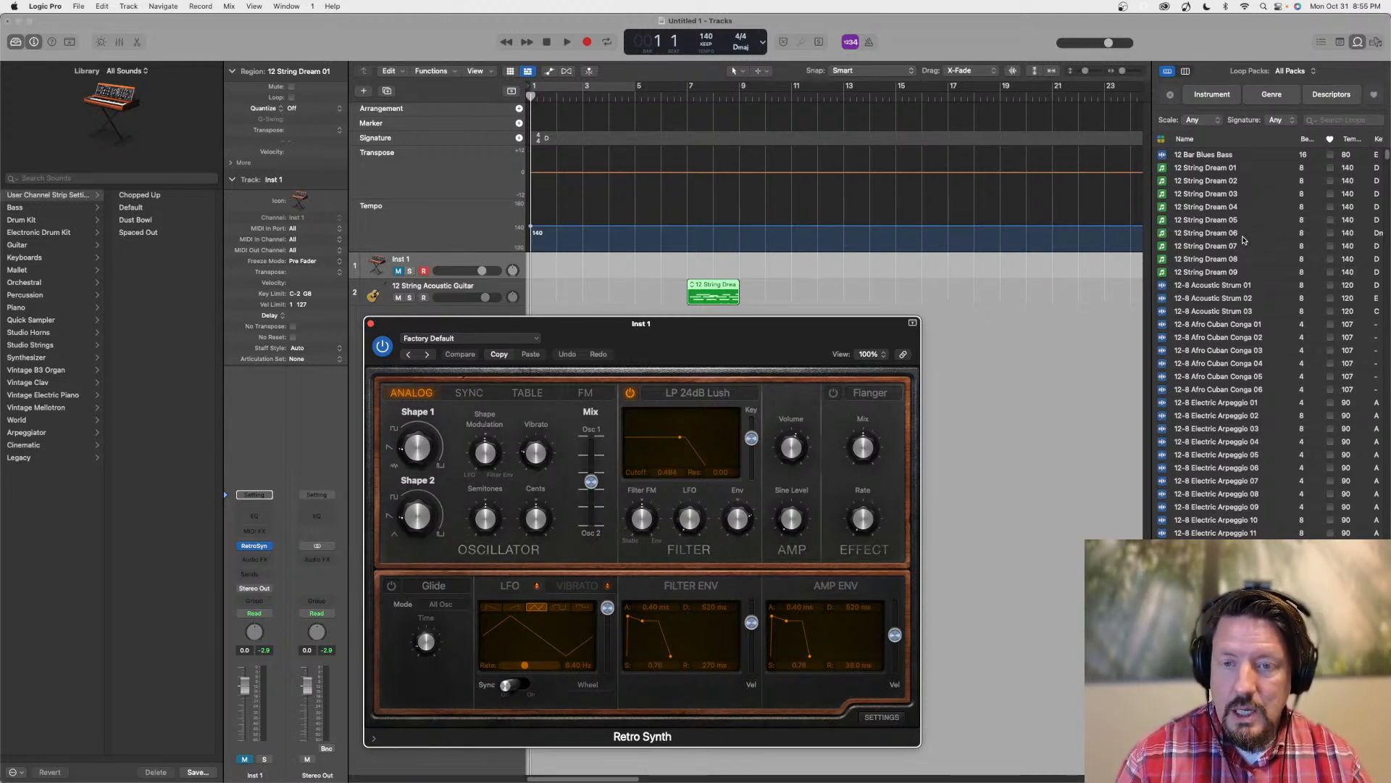
{"action": "left_click", "coordinate": [713, 287]}
{"action": "double_click", "coordinate": [714, 287]}
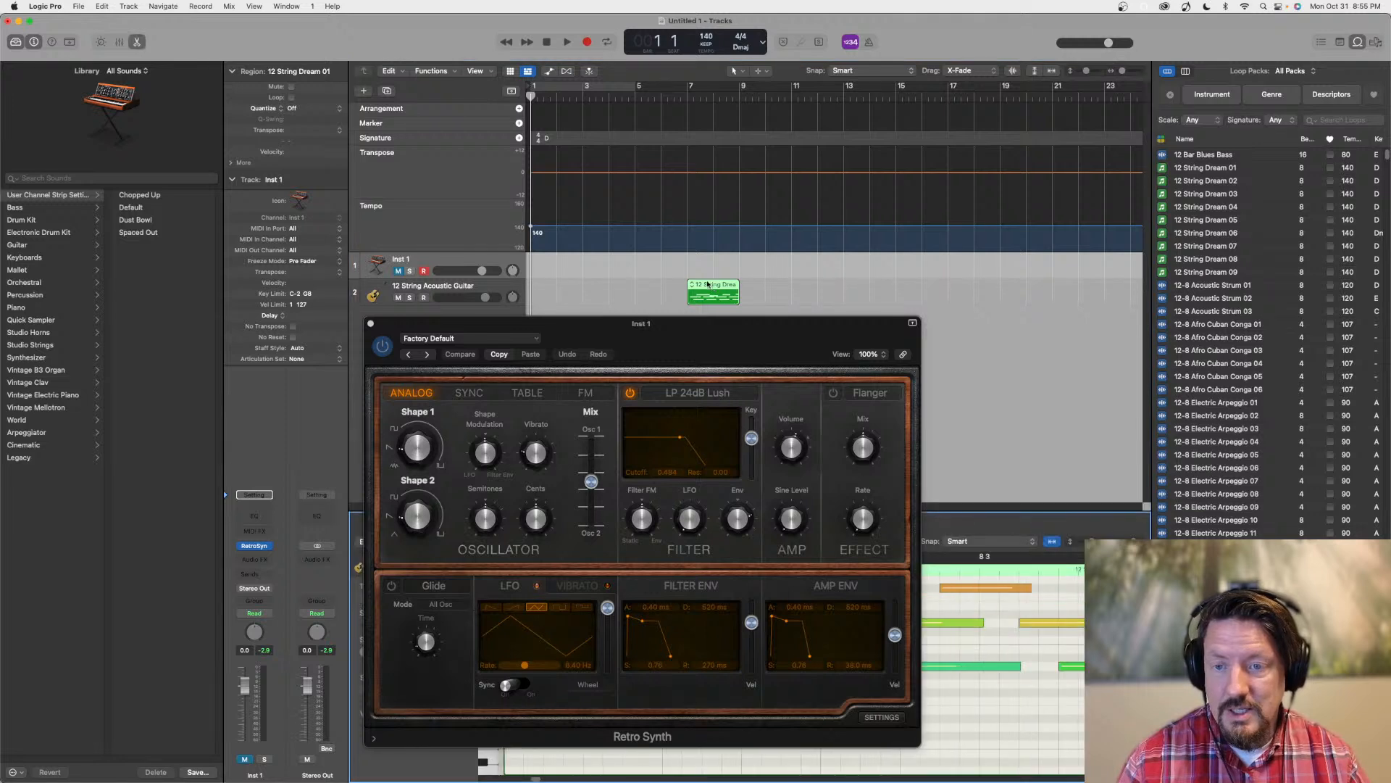
{"action": "left_click", "coordinate": [371, 324]}
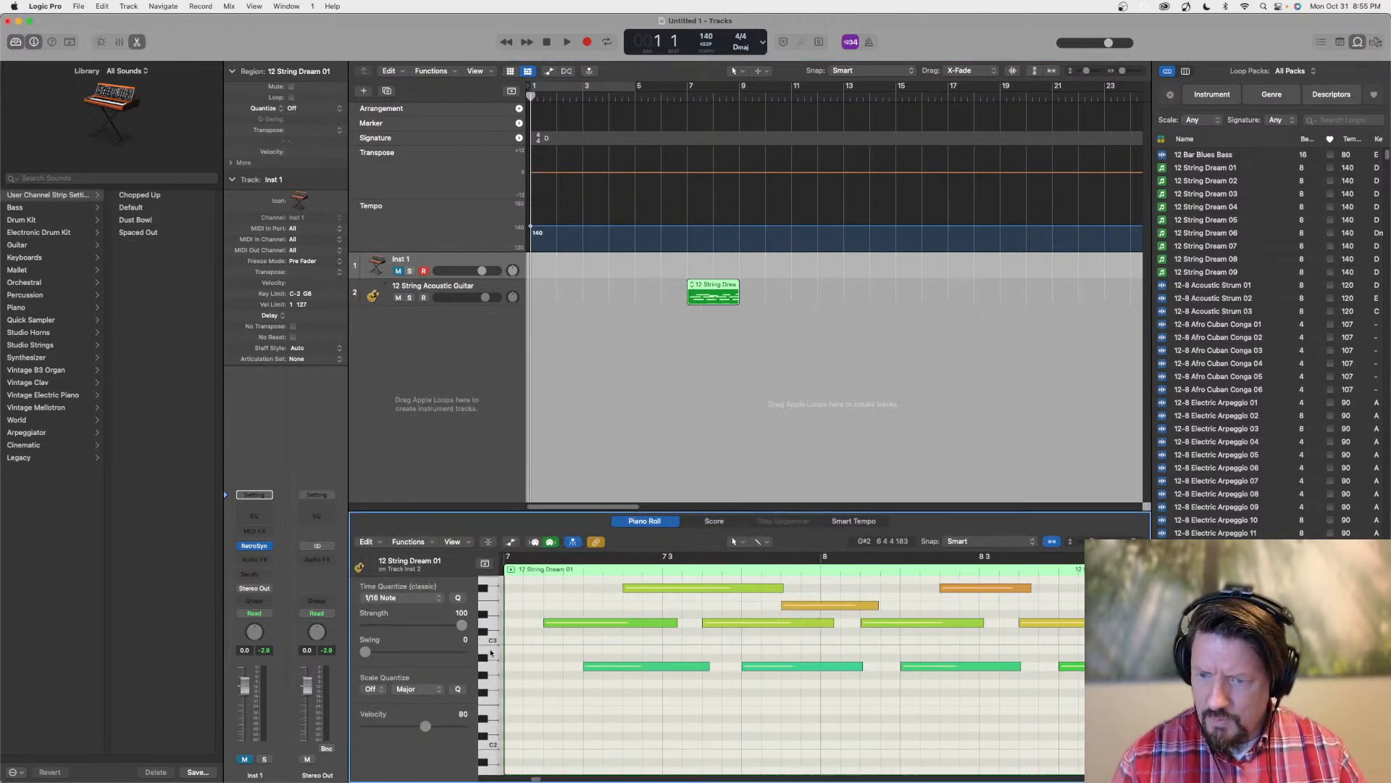
{"action": "scroll", "coordinate": [493, 637], "scroll_direction": "up", "scroll_amount": 2}
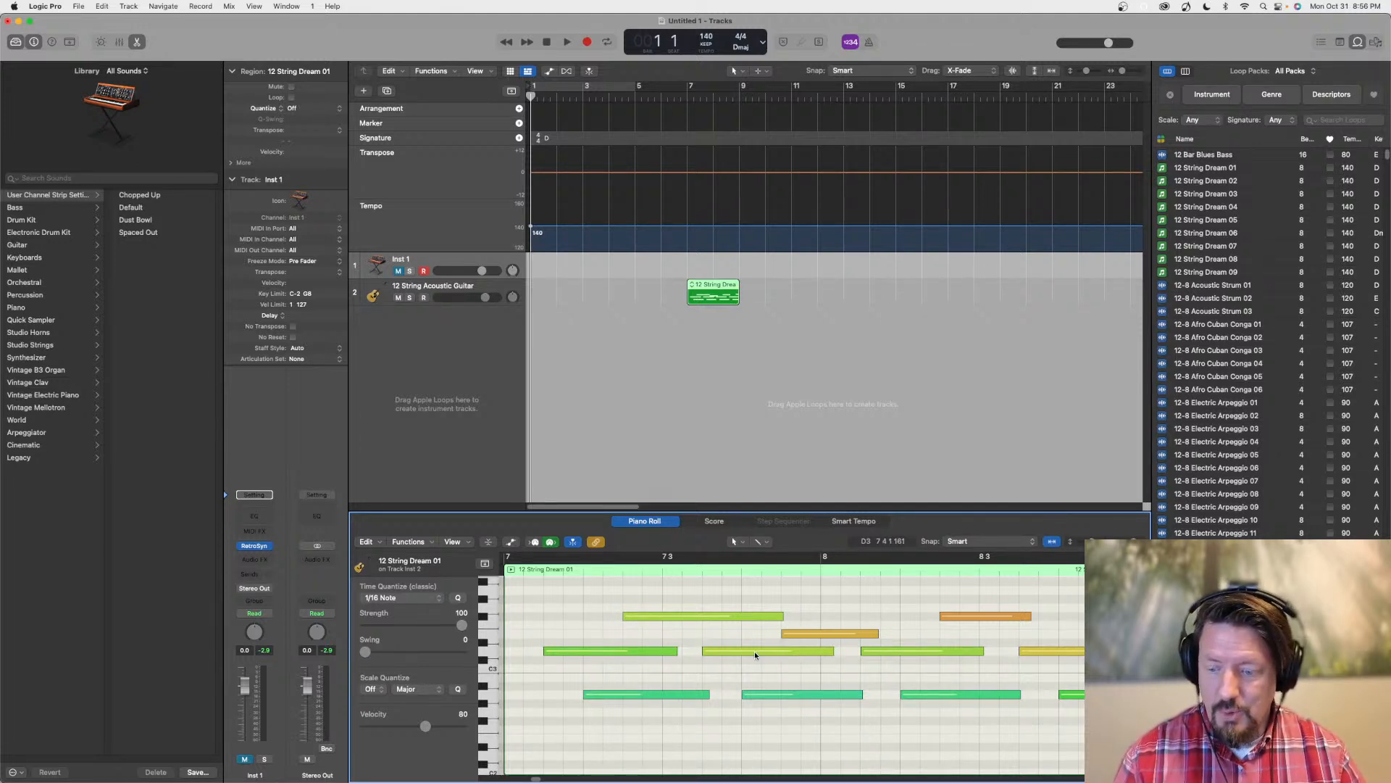
{"action": "mouse_move", "coordinate": [754, 656]}
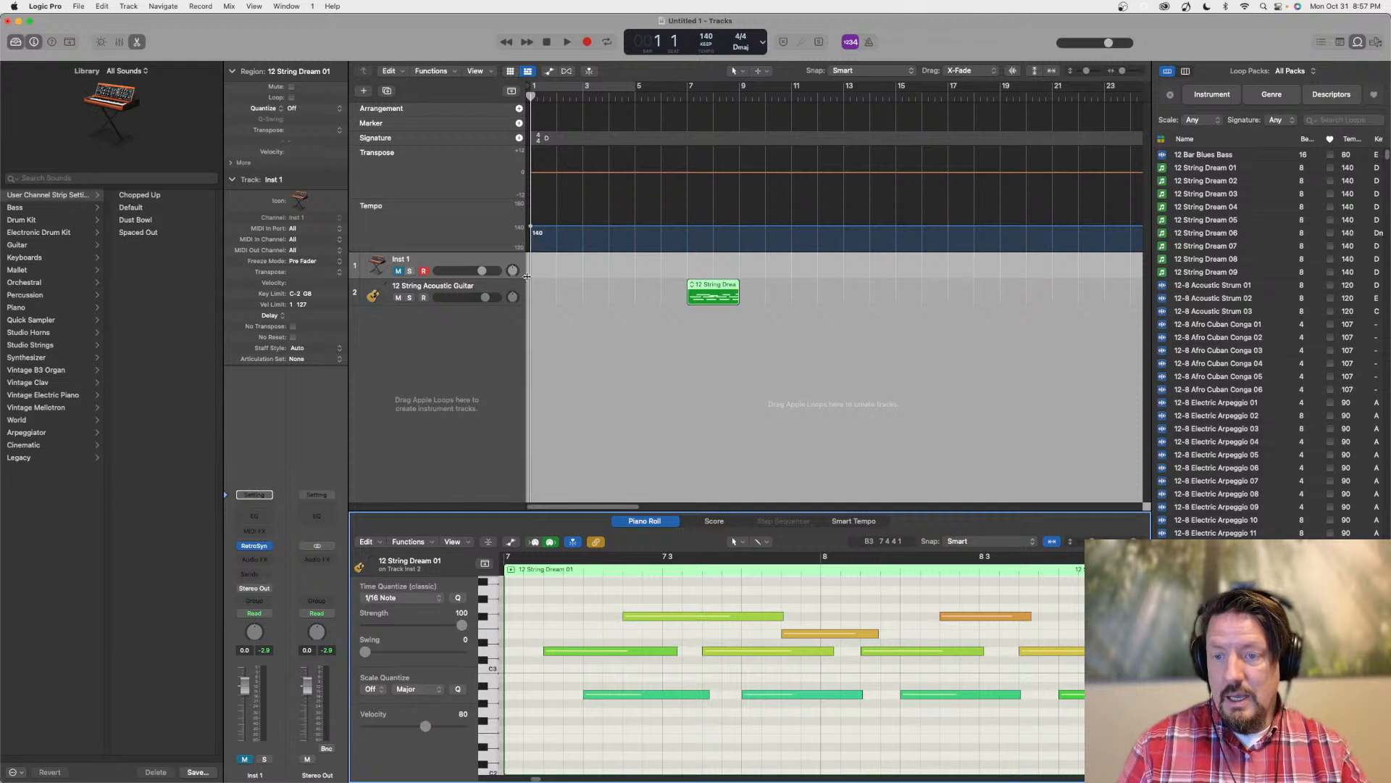
Widen the loop browser area and view the project notes and the project's audio file list there
{"action": "left_click", "coordinate": [522, 96]}
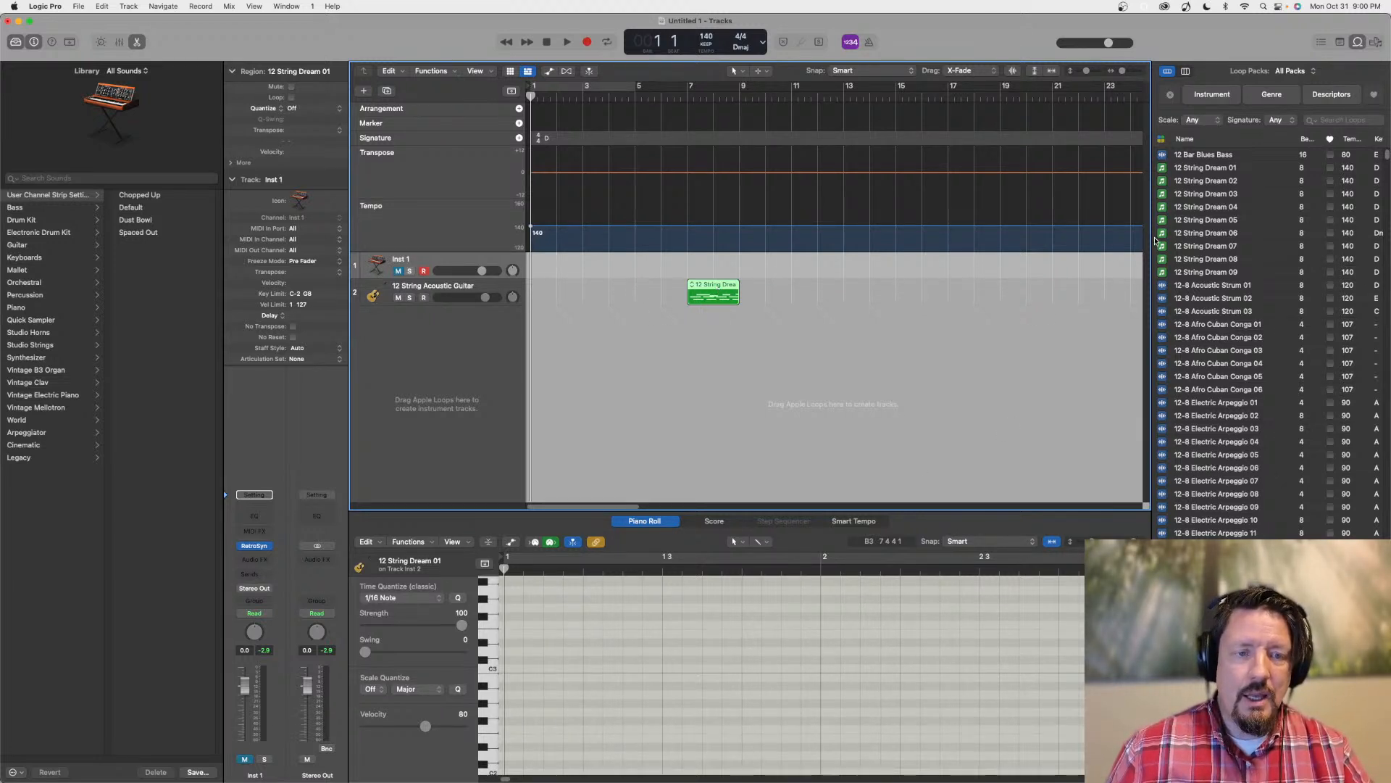
{"action": "left_click_drag", "start_coordinate": [1151, 239], "coordinate": [990, 227]}
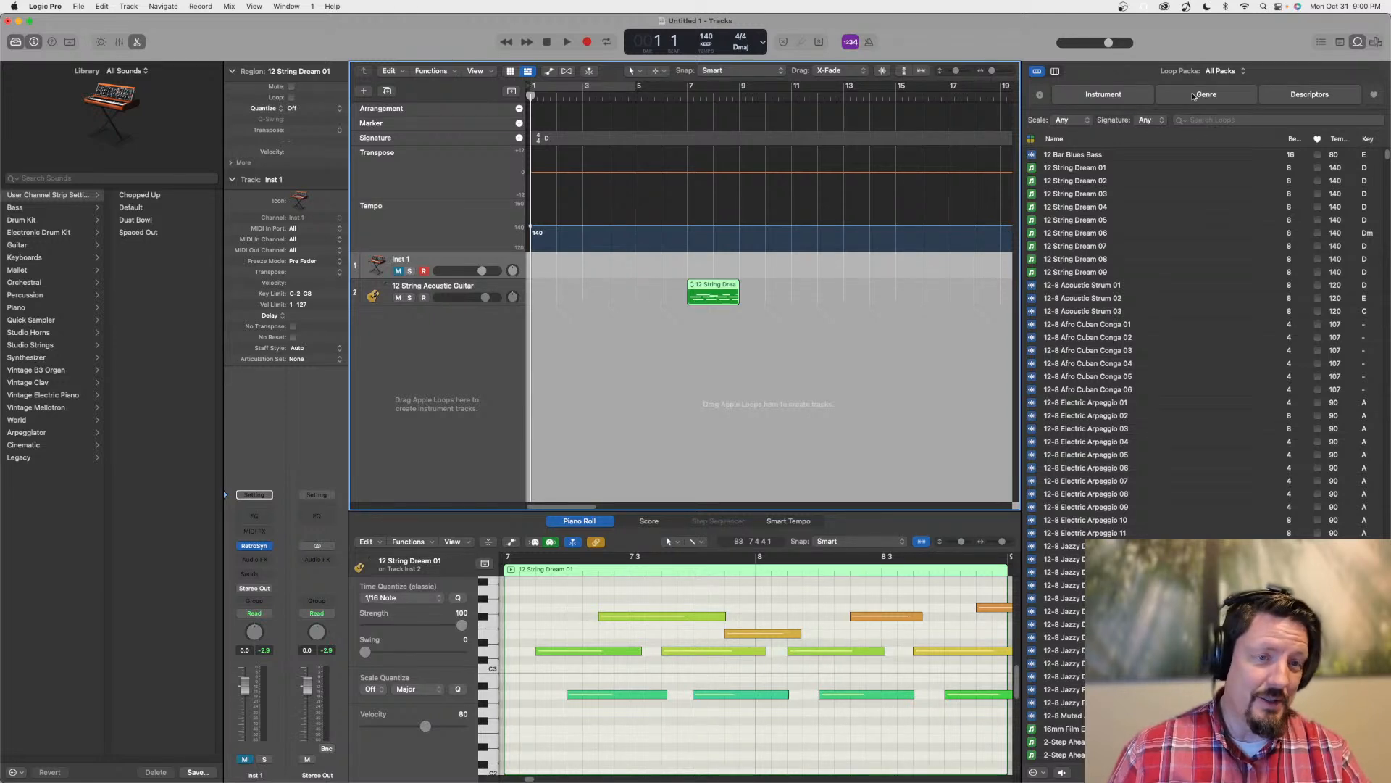
{"action": "left_click", "coordinate": [1341, 42]}
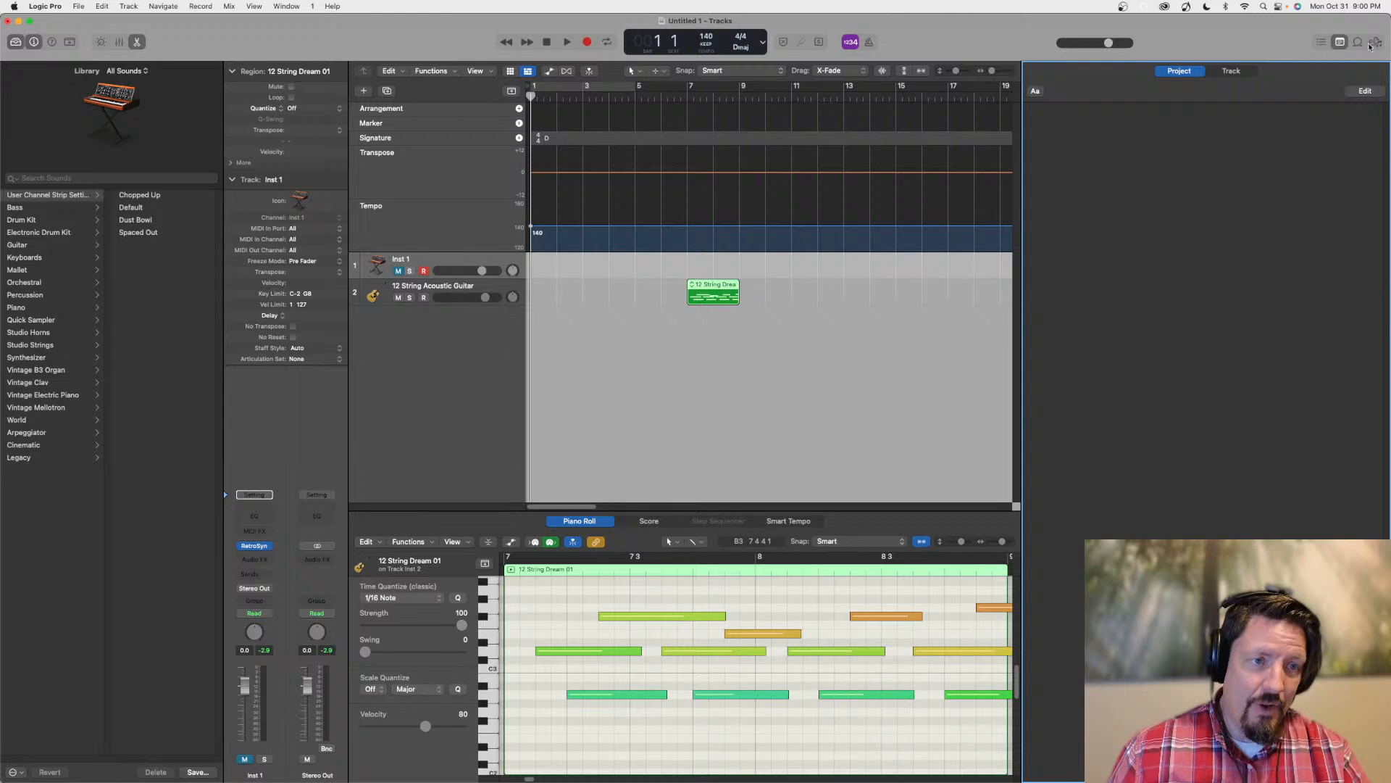
{"action": "left_click", "coordinate": [1376, 42]}
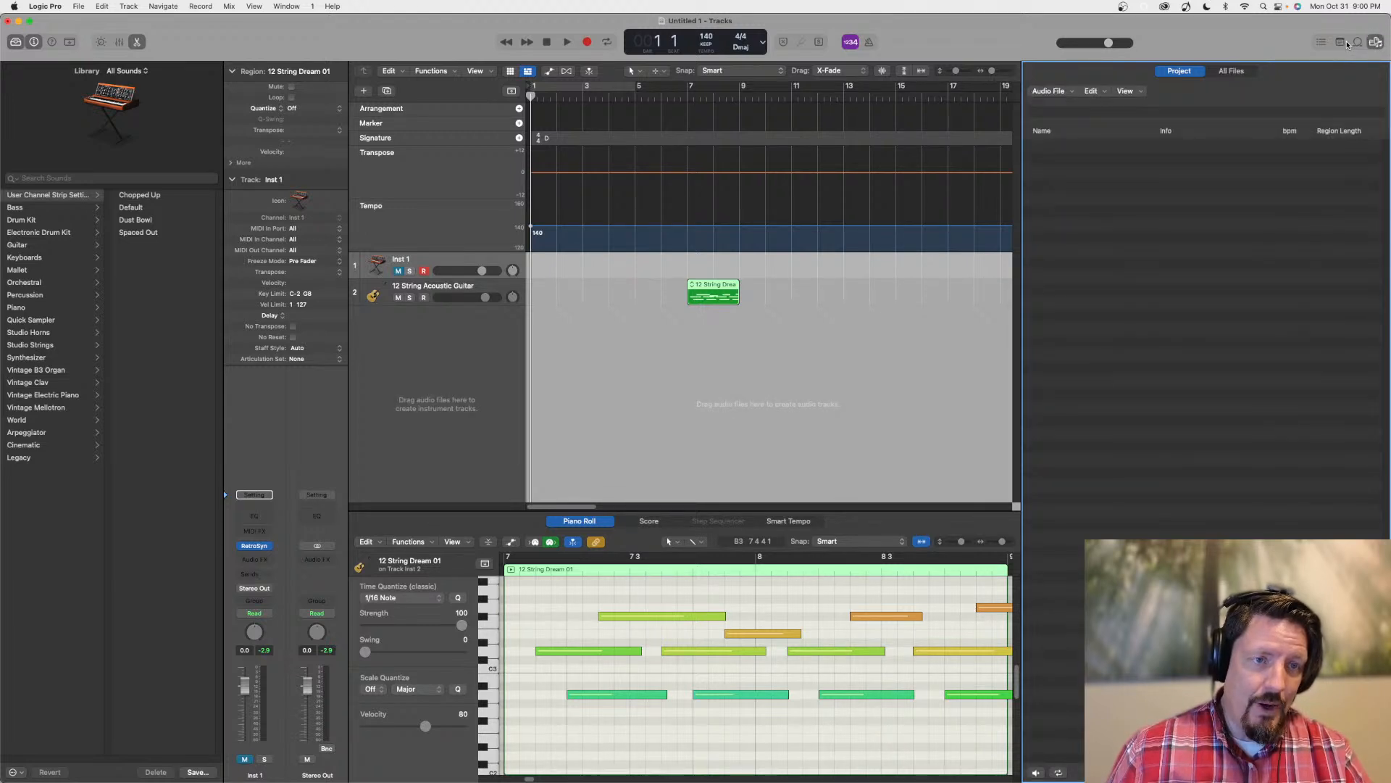
{"action": "left_click", "coordinate": [1355, 43]}
{"action": "key", "text": "d"}
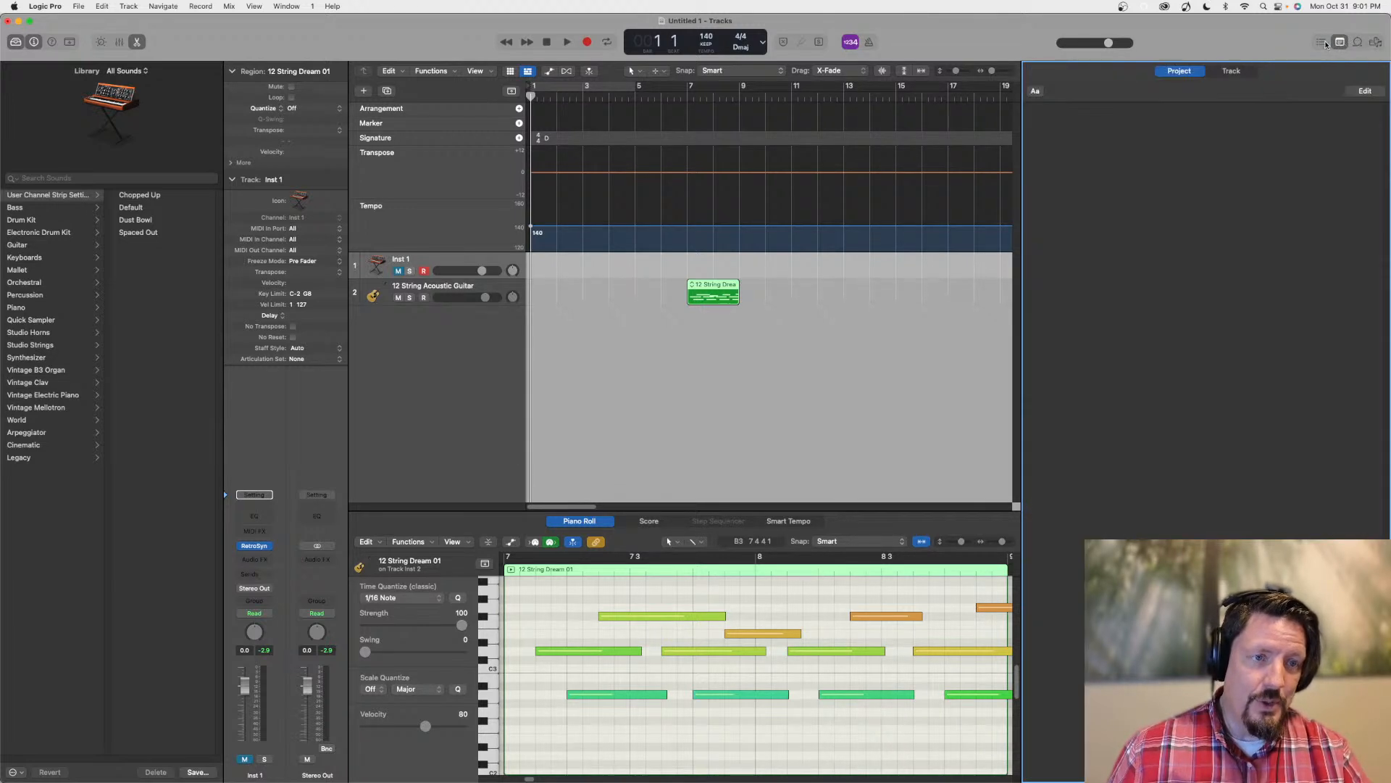
{"action": "left_click", "coordinate": [1339, 43]}
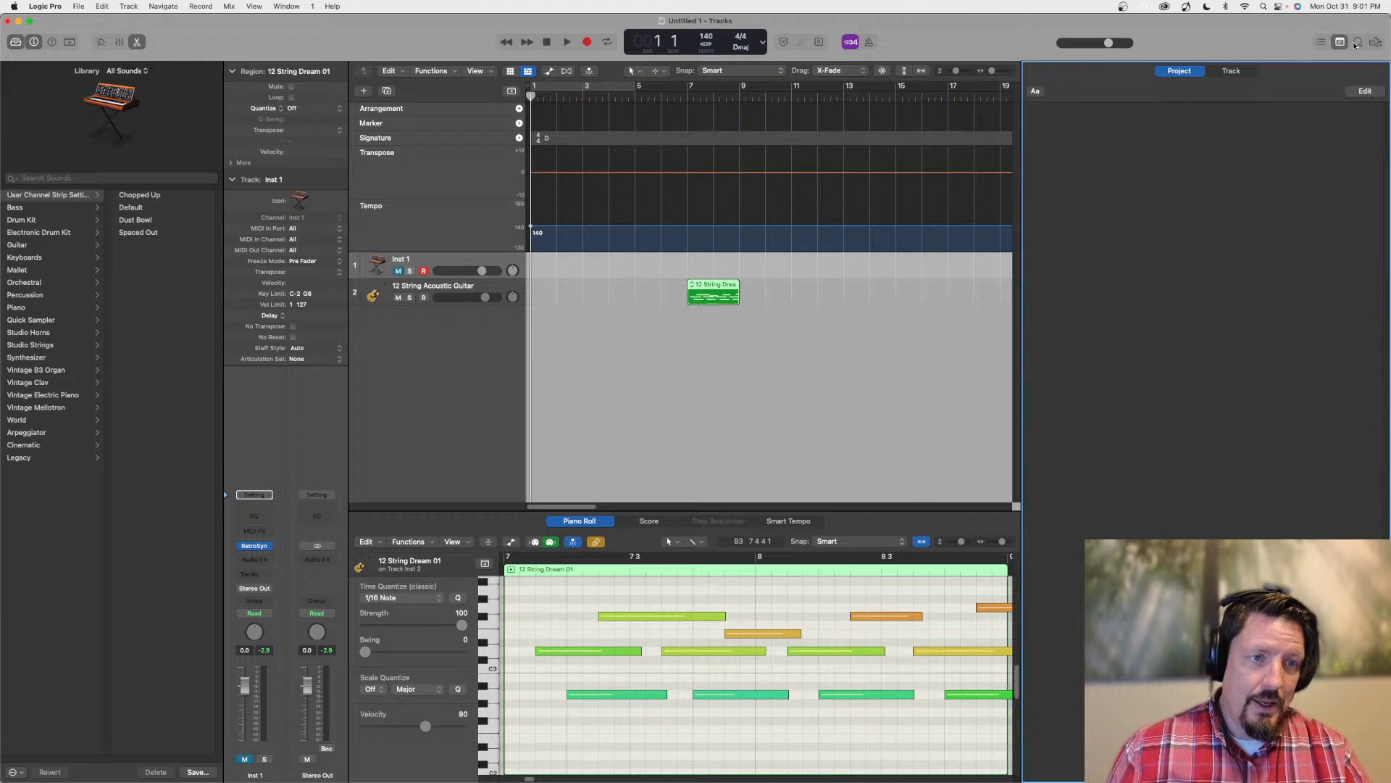
{"action": "left_click", "coordinate": [1236, 70]}
{"action": "left_click", "coordinate": [1199, 71]}
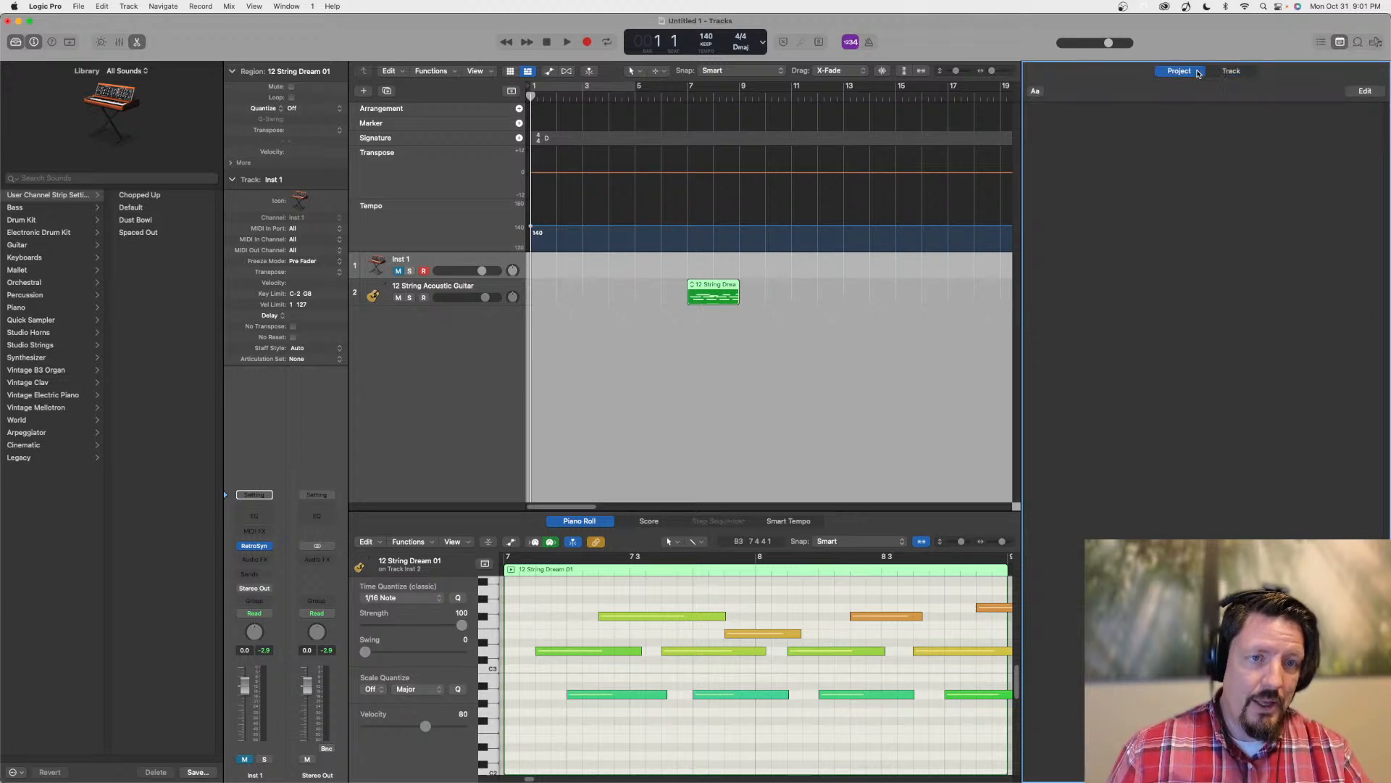
{"action": "key", "text": "f"}
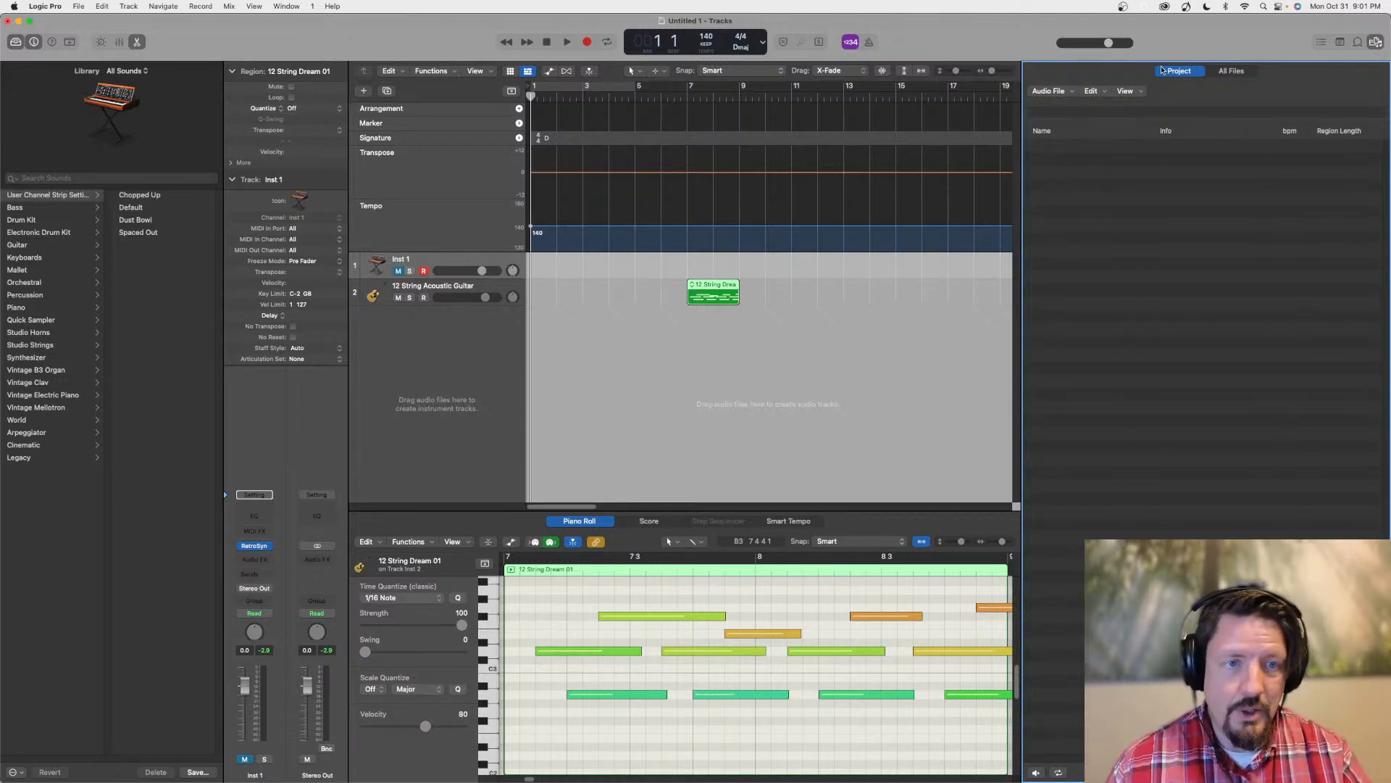
Add the 12-8 Acoustic Strum 01 loop on a new track near bar 2 and show it in the project's audio file list
{"action": "left_click", "coordinate": [1358, 42]}
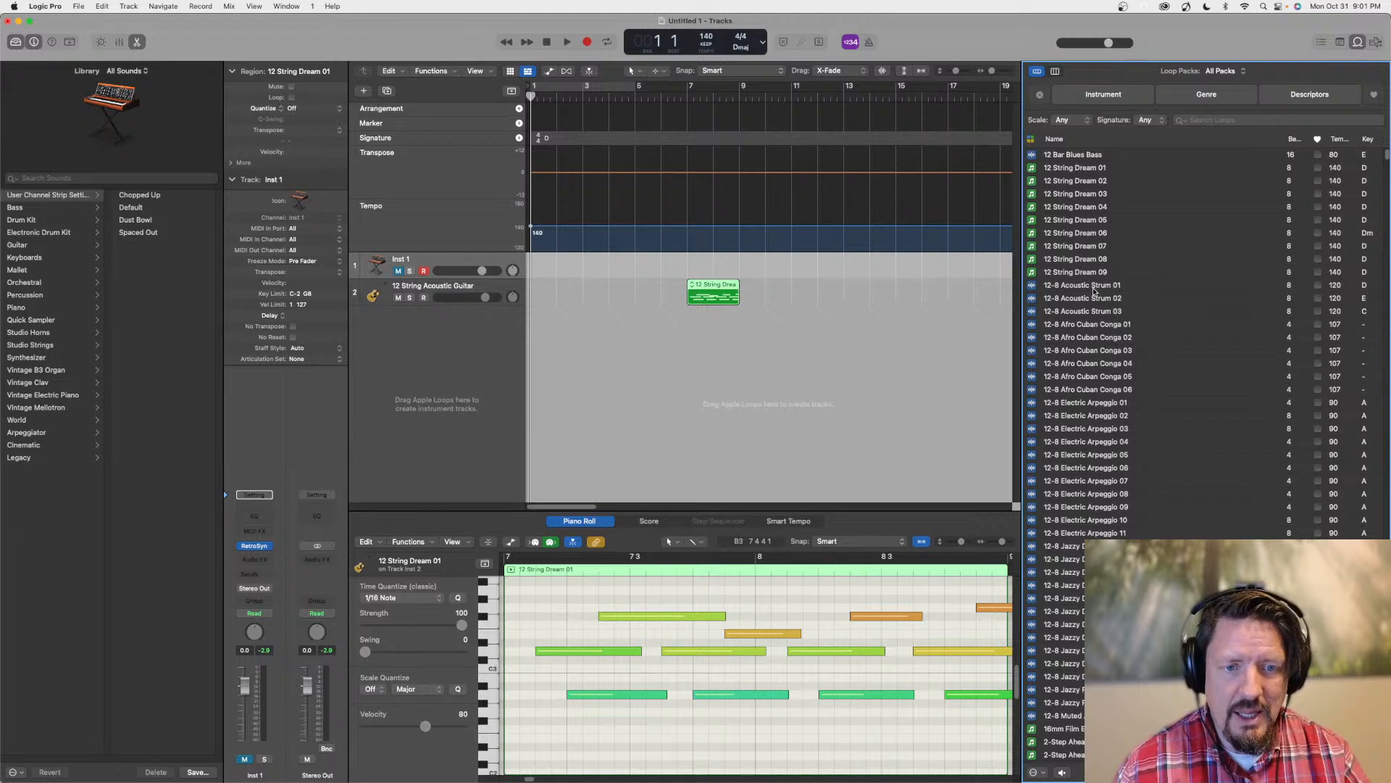
{"action": "left_click_drag", "start_coordinate": [1094, 290], "coordinate": [567, 393]}
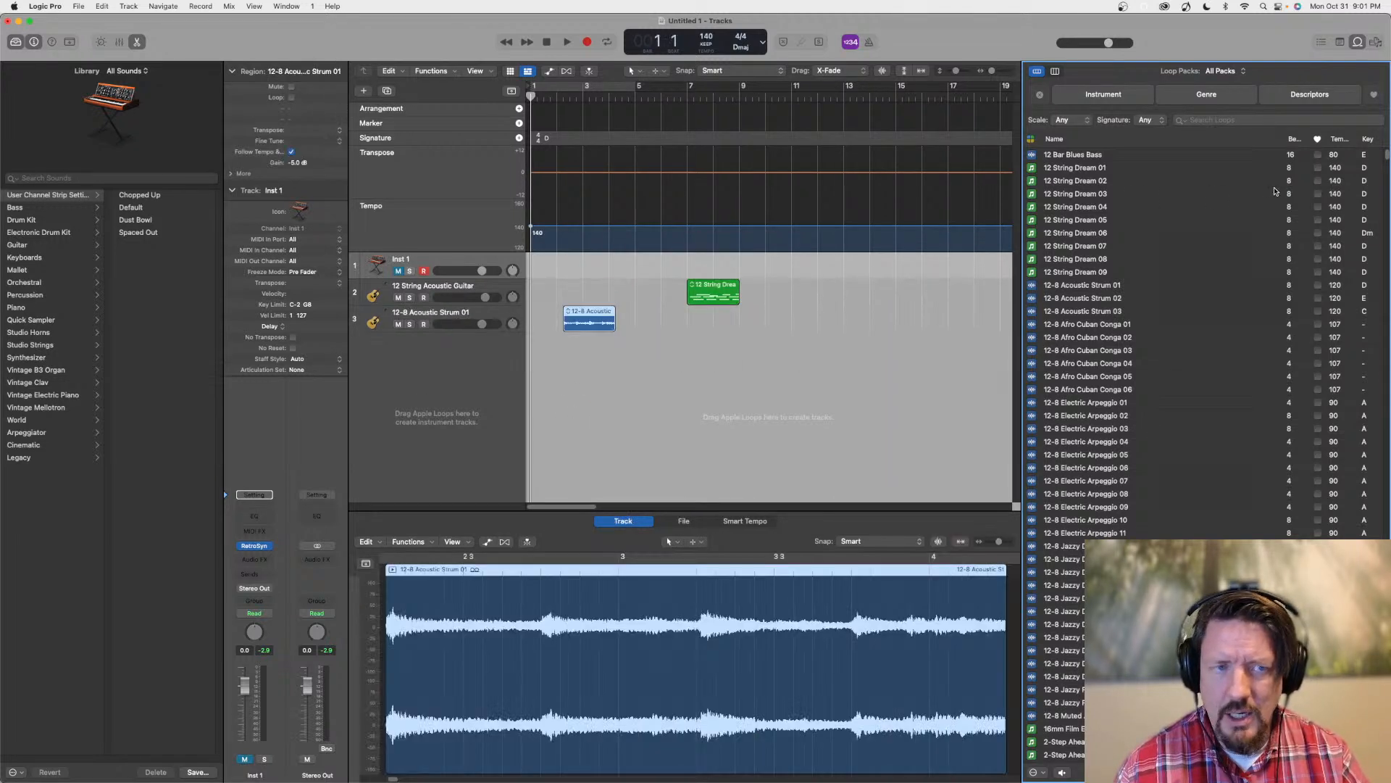
{"action": "left_click", "coordinate": [1376, 42]}
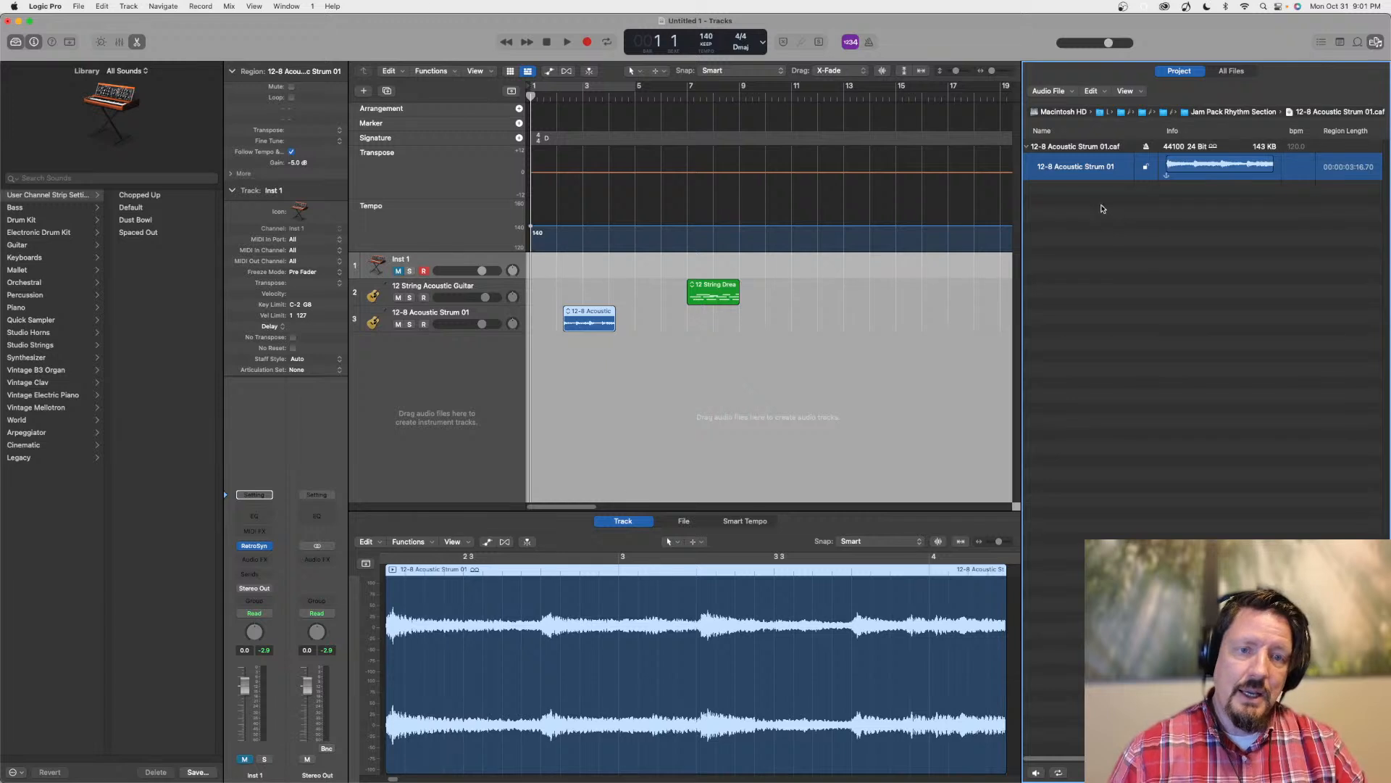
Review the region commands, view options and audio file commands available for 12-8 Acoustic Strum 01 in the project audio list
{"action": "right_click", "coordinate": [1087, 172]}
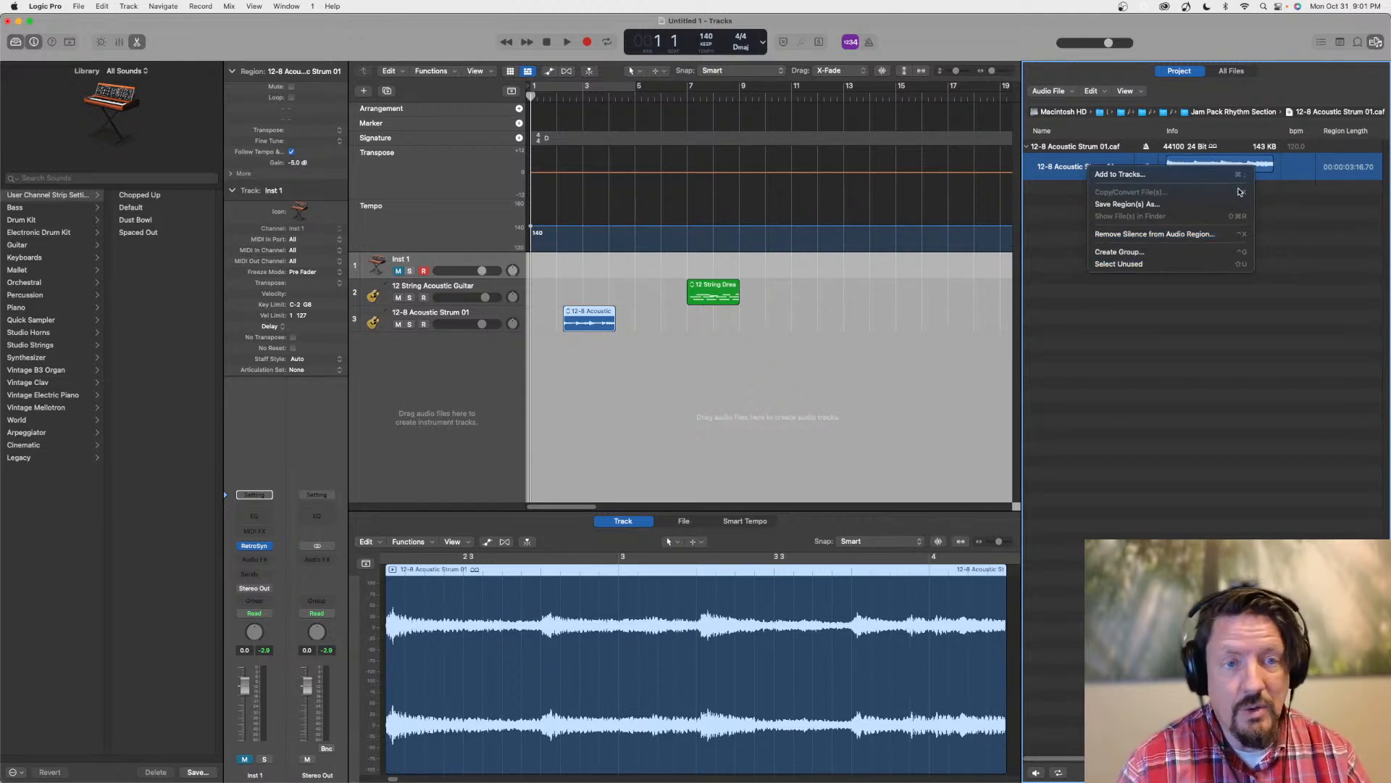
{"action": "left_click", "coordinate": [1123, 92]}
{"action": "left_click", "coordinate": [1125, 91]}
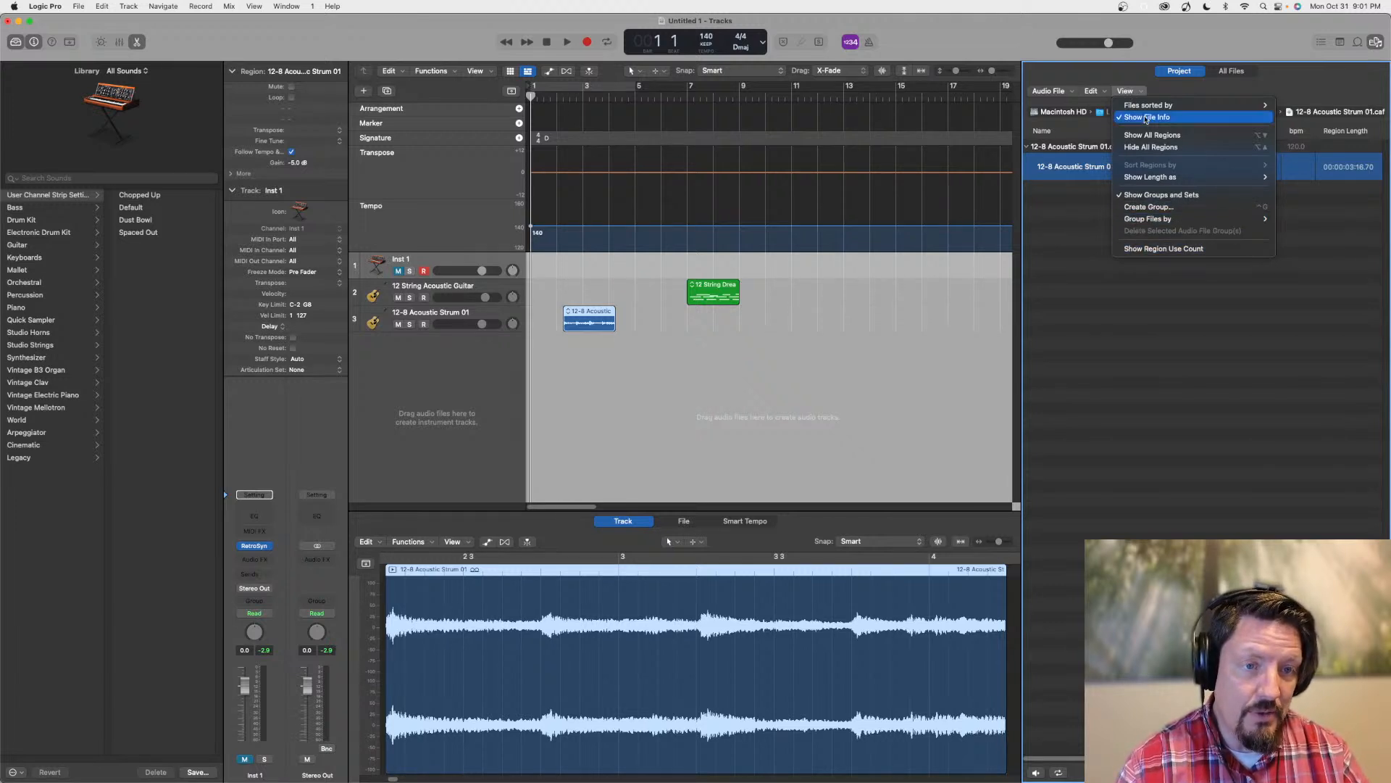
{"action": "left_click", "coordinate": [1091, 90]}
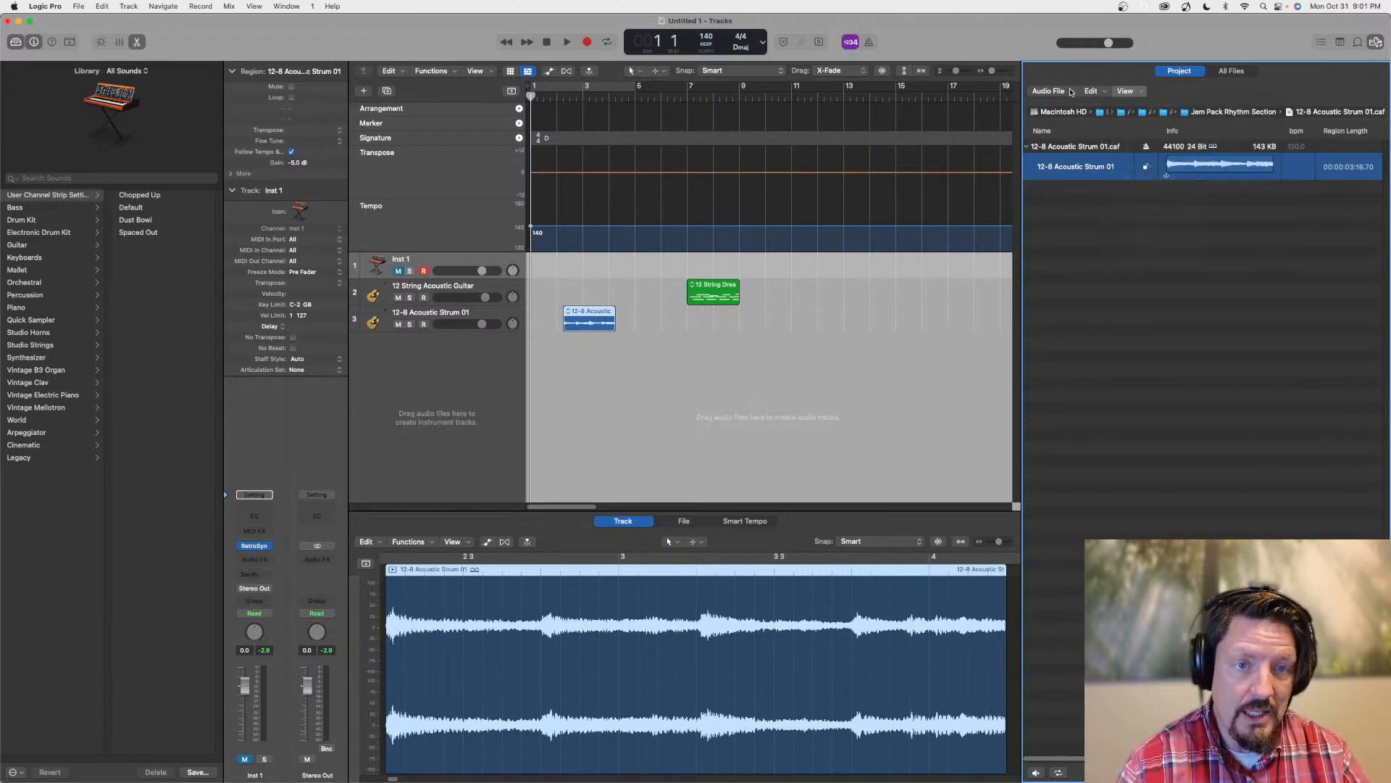
{"action": "left_click", "coordinate": [1062, 92]}
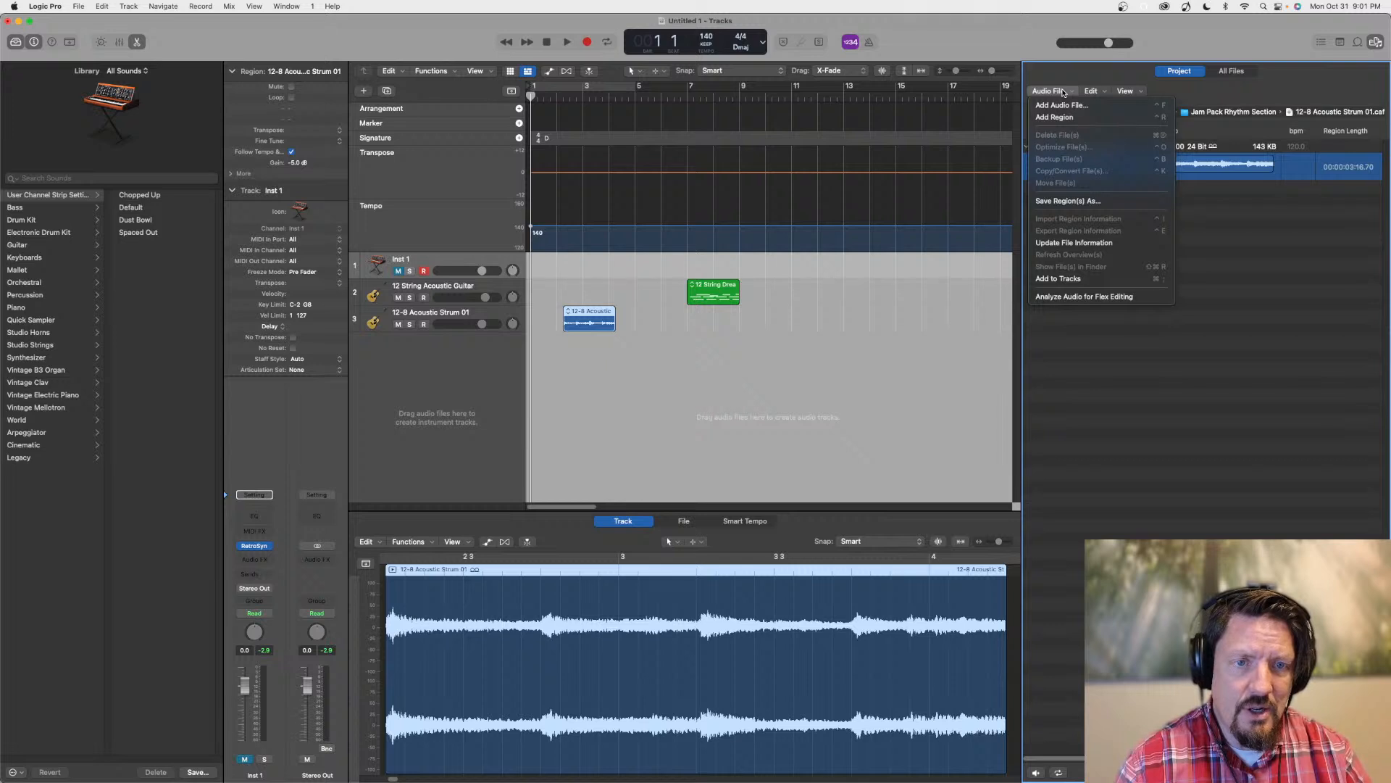
{"action": "left_click", "coordinate": [1063, 81]}
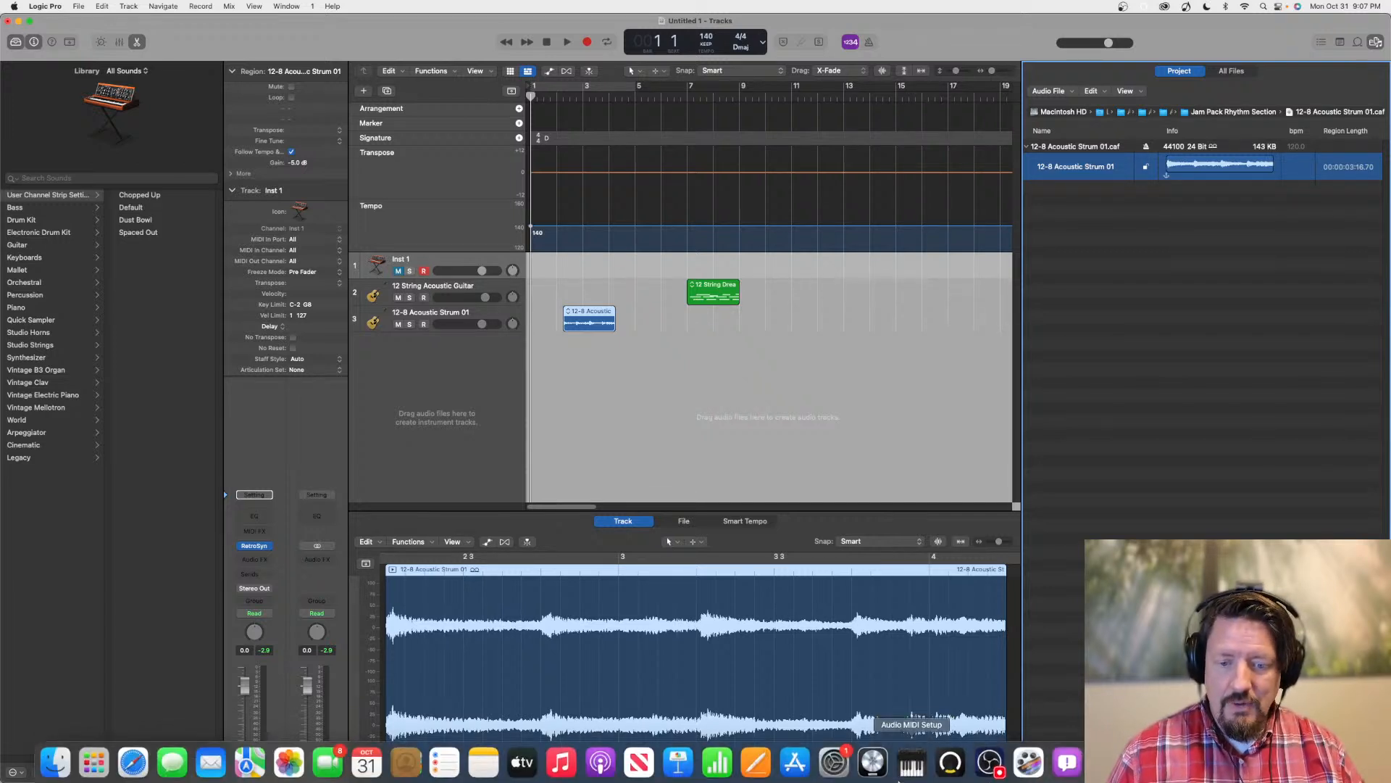
Switch to Audio MIDI Setup, view the iPhone microphone's input settings and close the Audio Devices window
{"action": "left_click", "coordinate": [912, 758]}
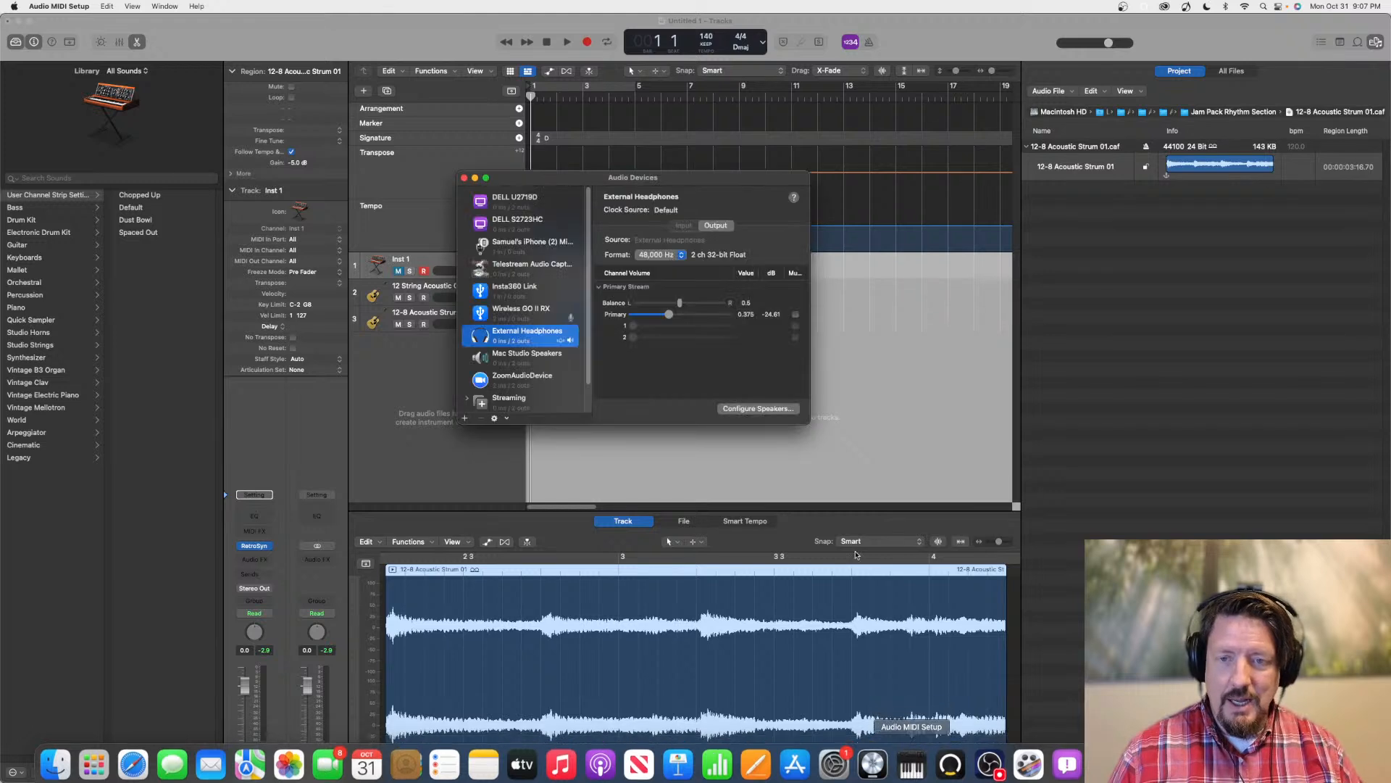
{"action": "left_click", "coordinate": [517, 246]}
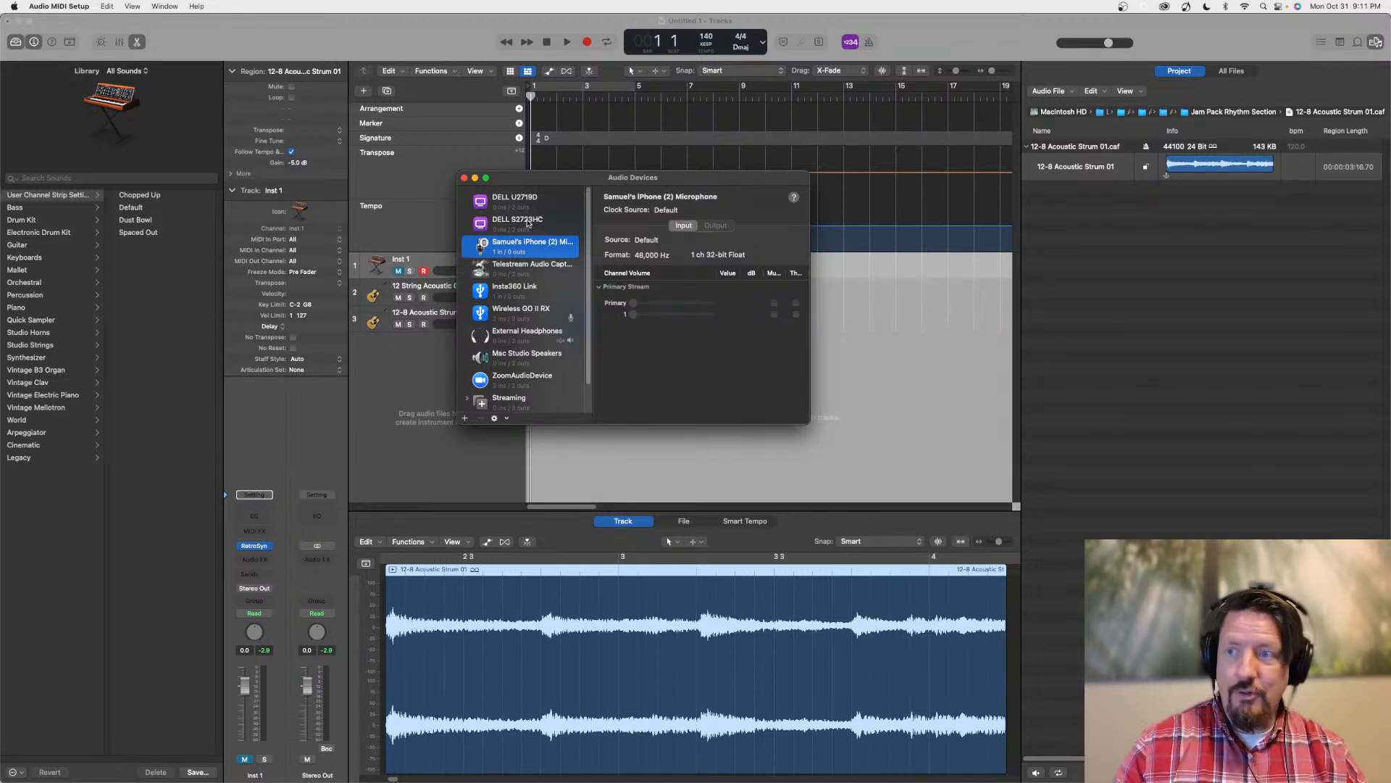
{"action": "left_click", "coordinate": [465, 178]}
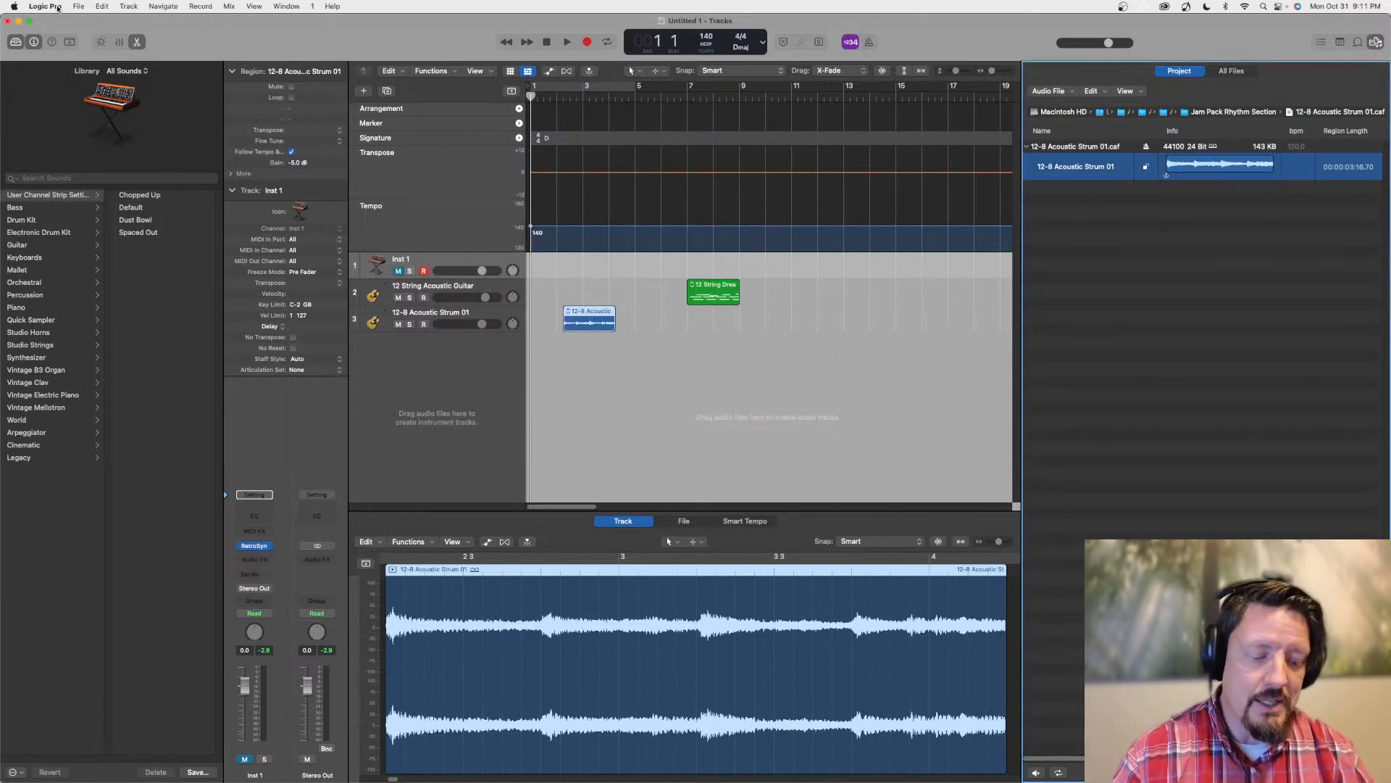
Open the Plug-in Manager, move it aside and examine the compatibility status of the listed plug-ins
{"action": "left_click", "coordinate": [57, 9]}
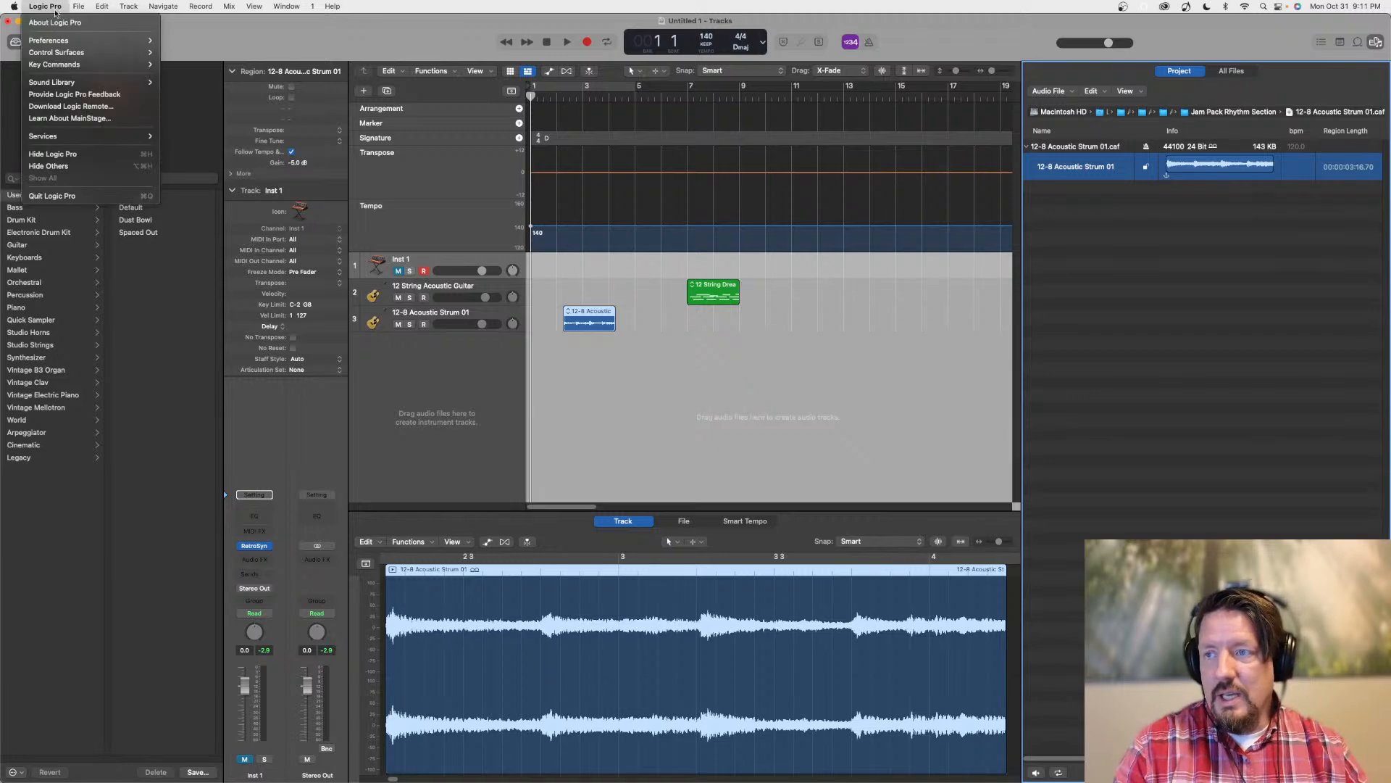
{"action": "mouse_move", "coordinate": [55, 41]}
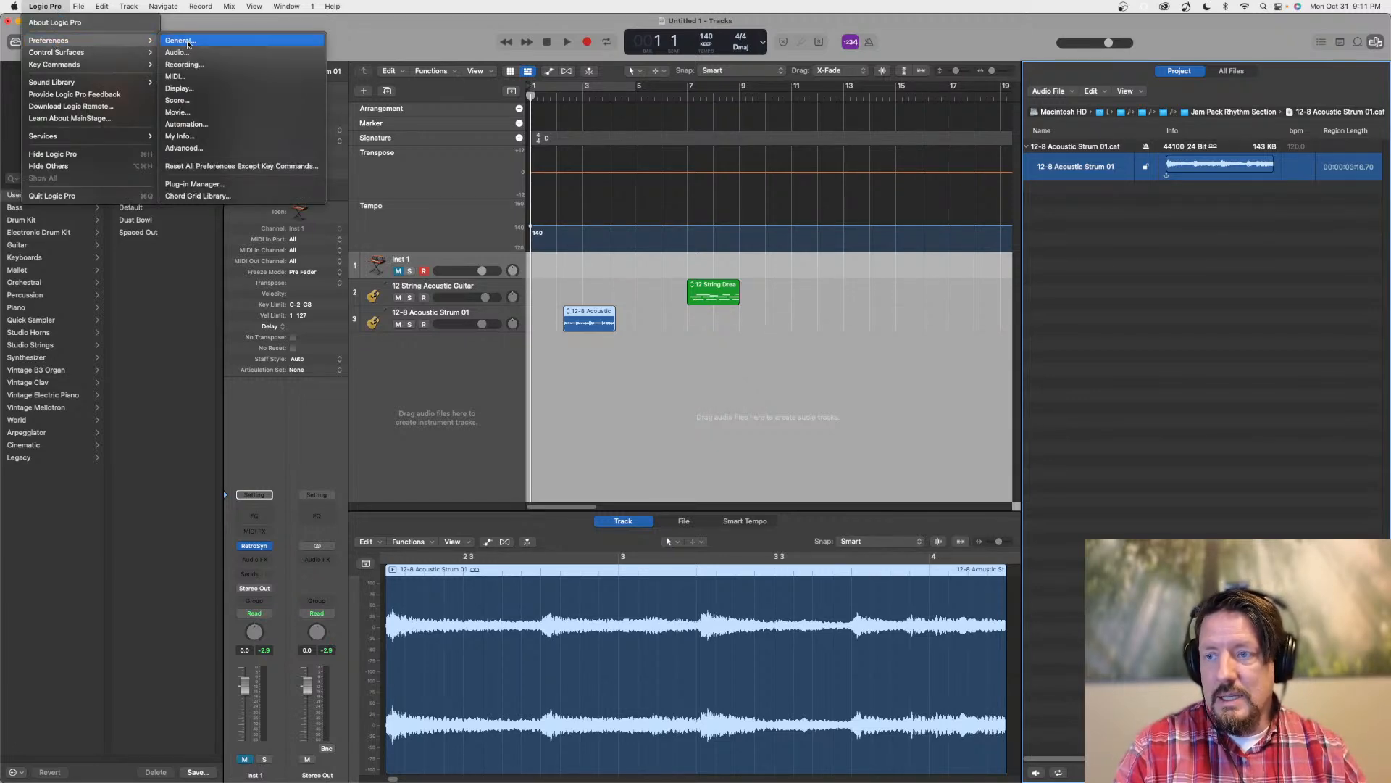
{"action": "left_click", "coordinate": [194, 185]}
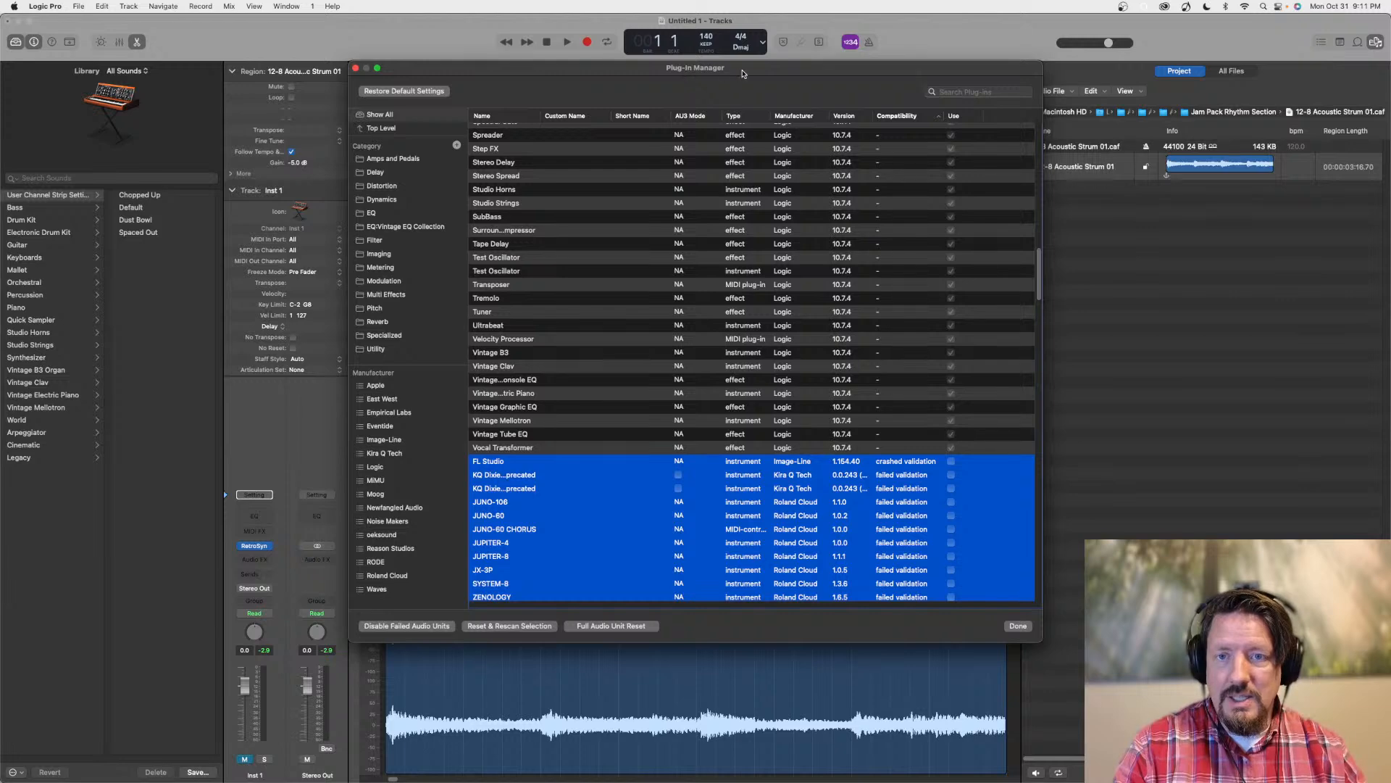
{"action": "left_click_drag", "start_coordinate": [744, 75], "coordinate": [503, 81]}
{"action": "left_click", "coordinate": [736, 99]}
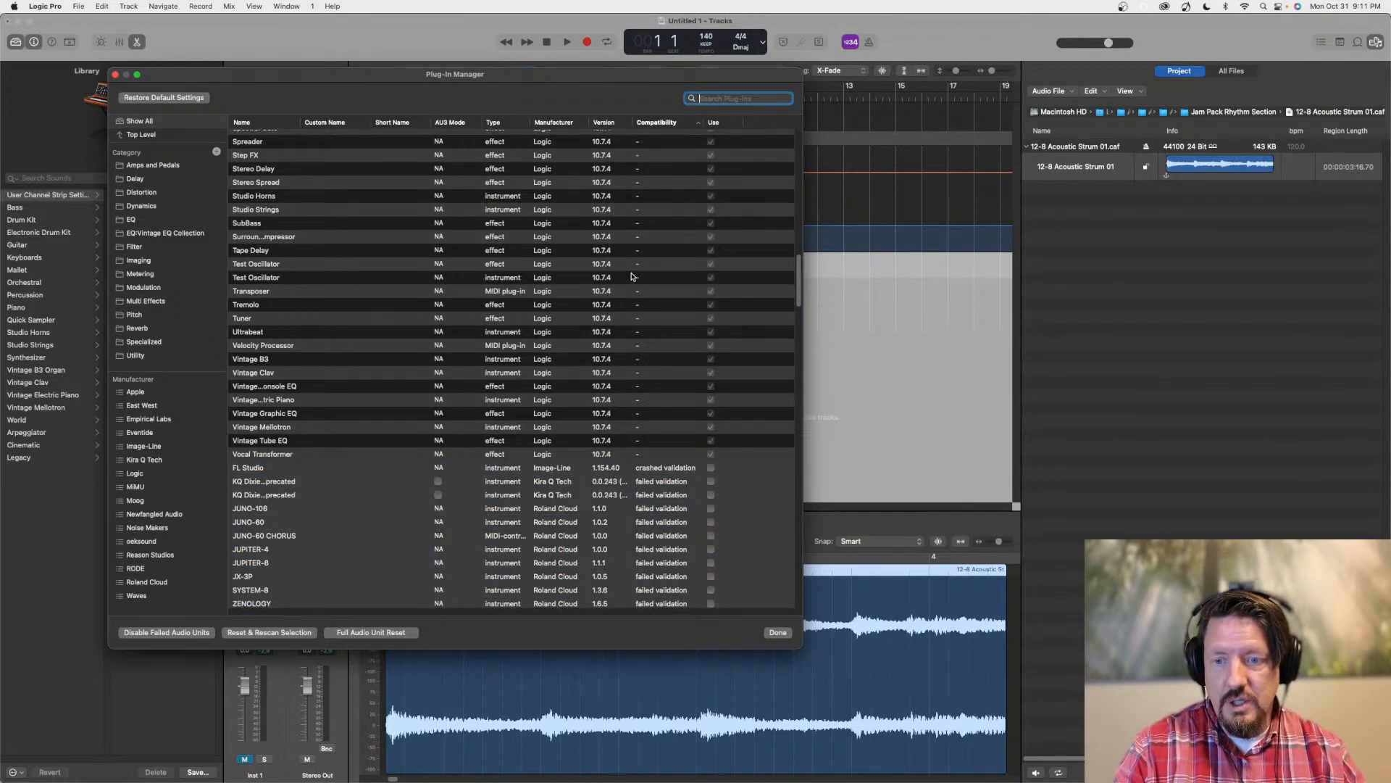
{"action": "scroll", "coordinate": [497, 227], "scroll_direction": "down", "scroll_amount": 20}
{"action": "scroll", "coordinate": [498, 227], "scroll_direction": "up", "scroll_amount": 15}
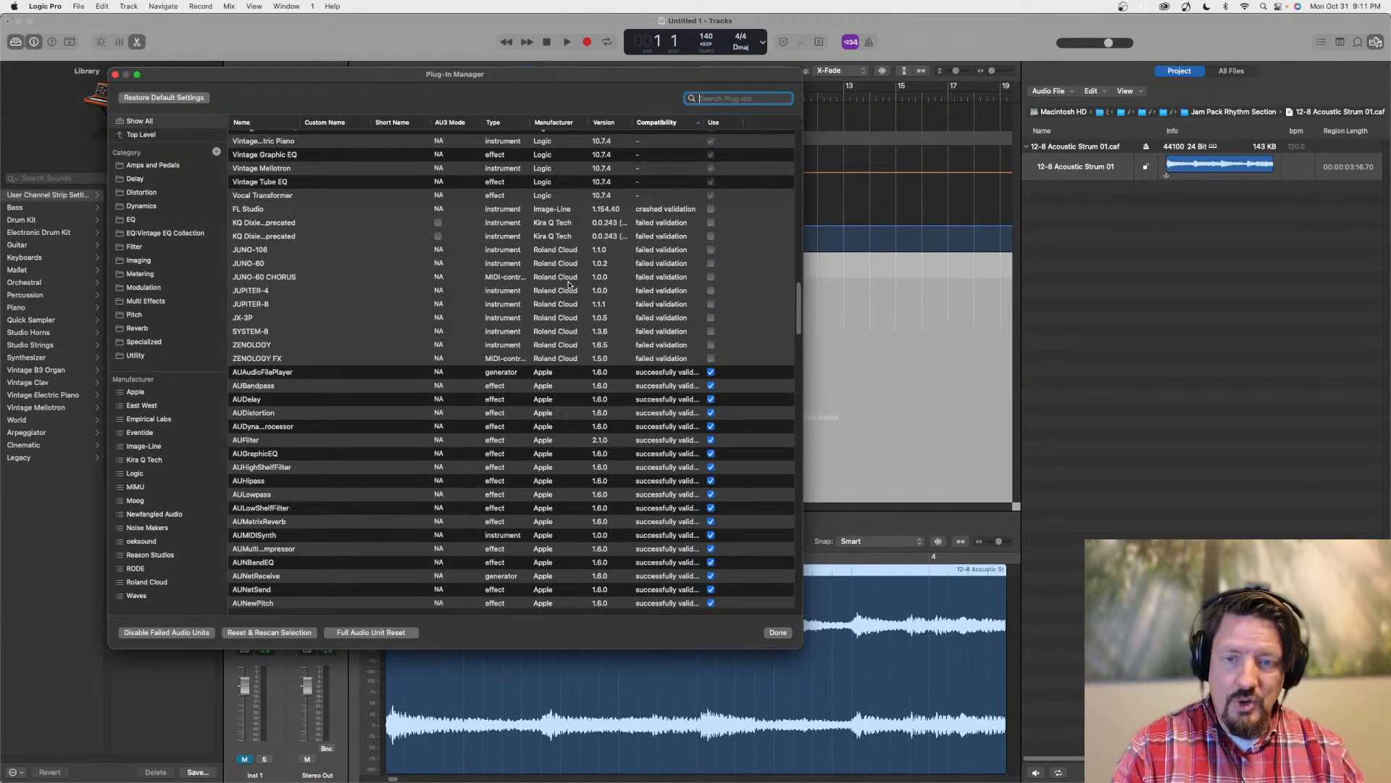
{"action": "scroll", "coordinate": [642, 346], "scroll_direction": "down", "scroll_amount": 5}
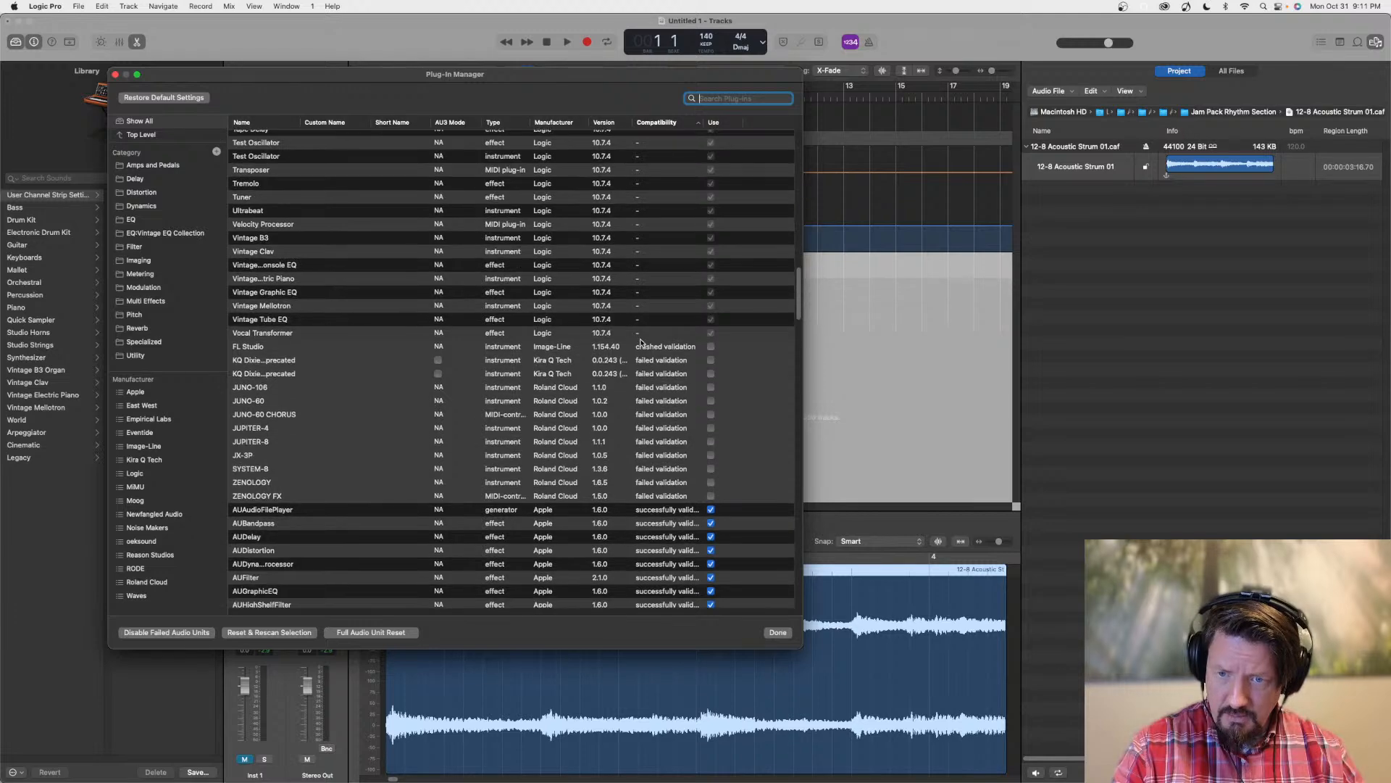
{"action": "scroll", "coordinate": [640, 340], "scroll_direction": "down", "scroll_amount": 1}
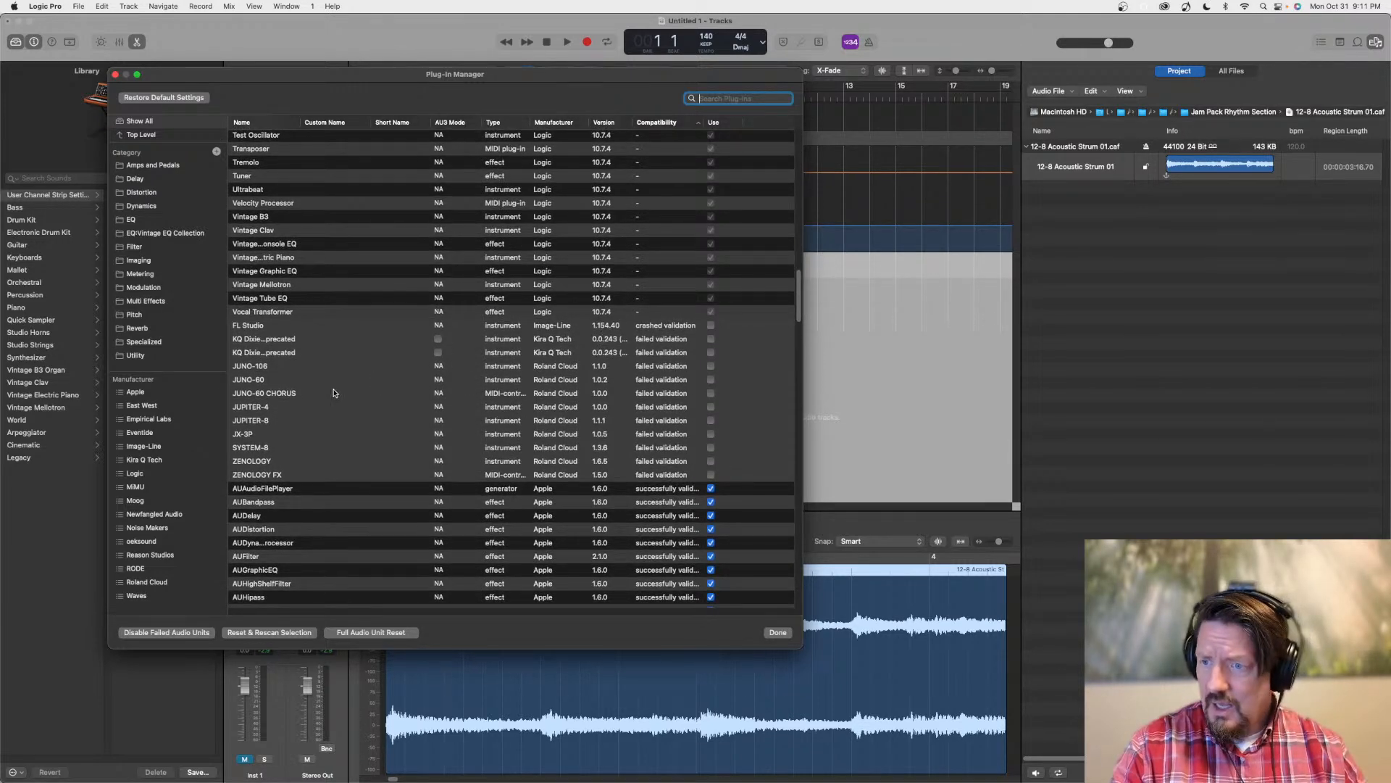
Check the validation status of ZENOLOGY FX and FL Studio and look through the rest of the plug-in list
{"action": "left_click", "coordinate": [435, 476]}
{"action": "left_click", "coordinate": [434, 474]}
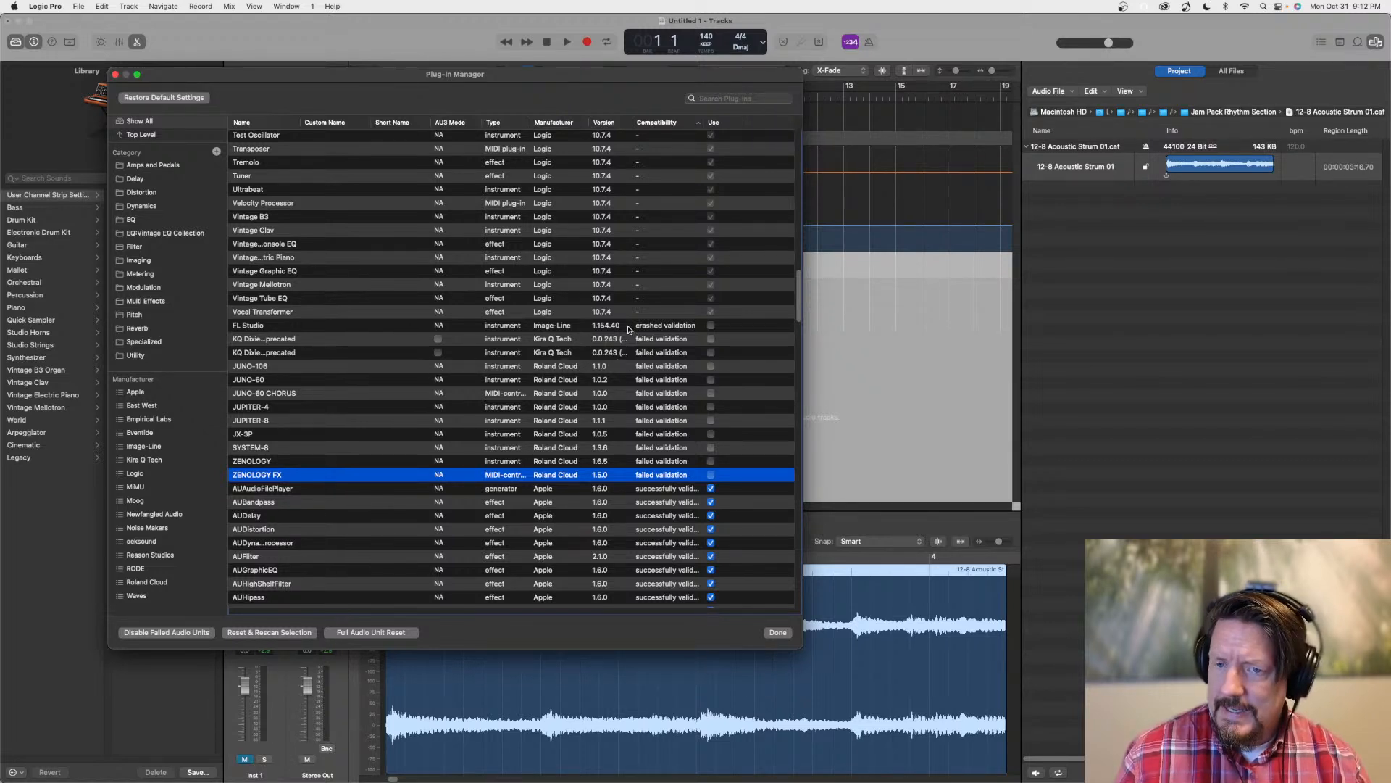
{"action": "left_click", "coordinate": [337, 326]}
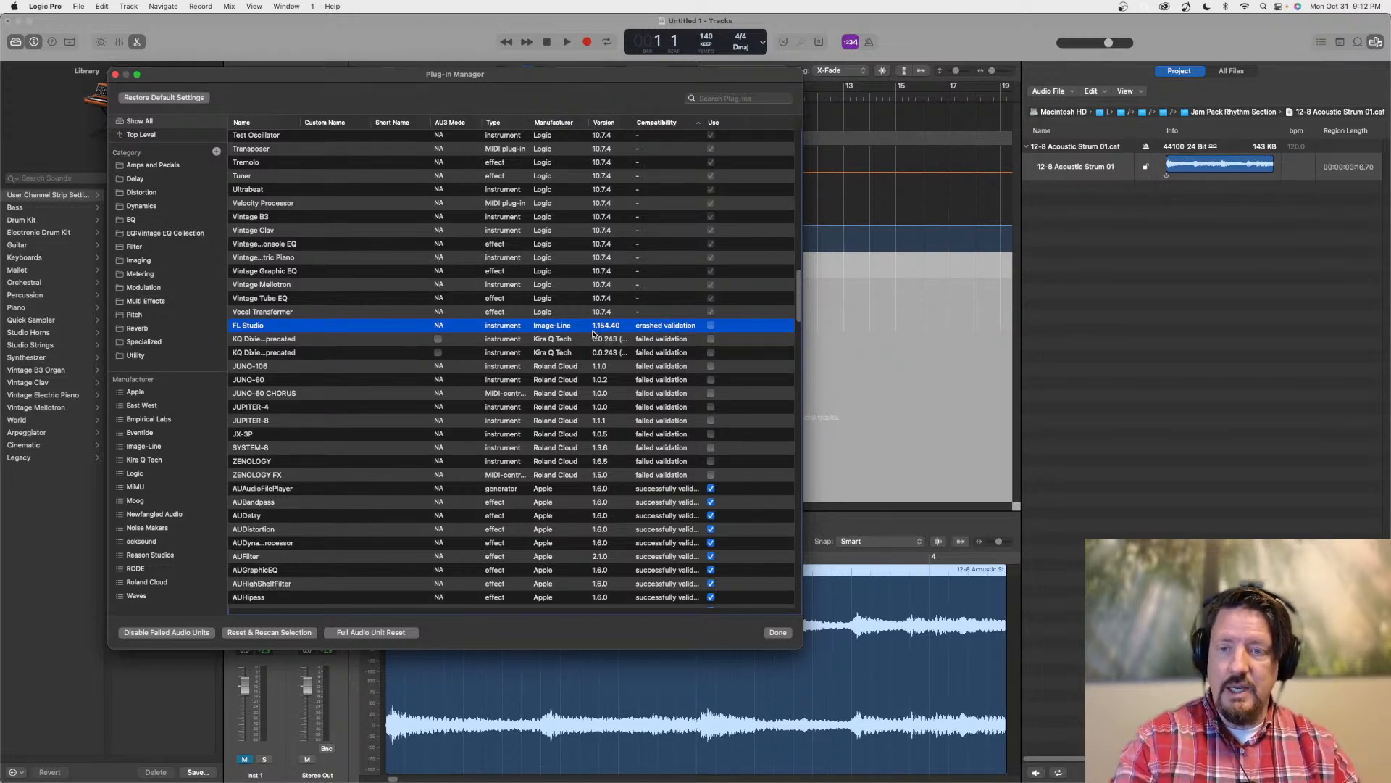
{"action": "scroll", "coordinate": [468, 305], "scroll_direction": "down", "scroll_amount": 20}
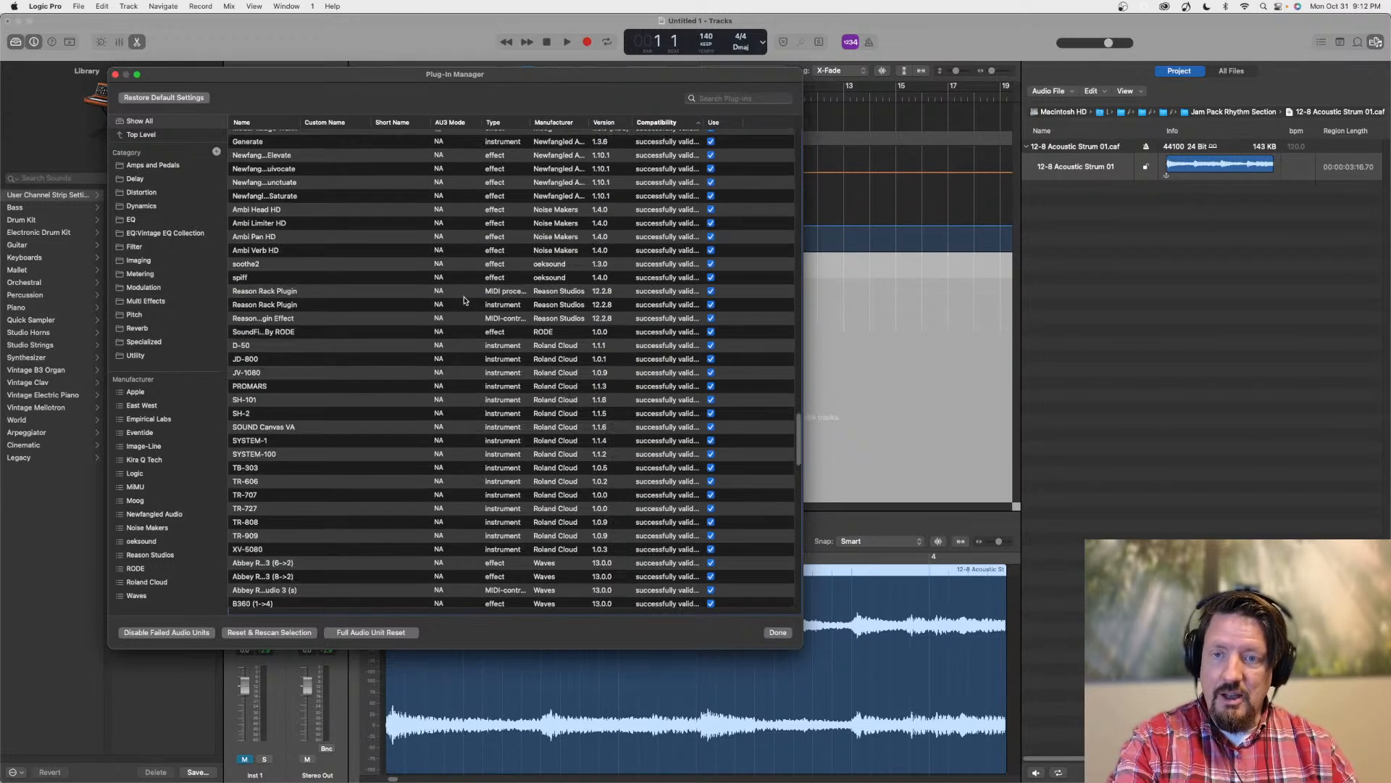
Close the Plug-in Manager and hide the project audio browser
{"action": "left_click", "coordinate": [115, 74]}
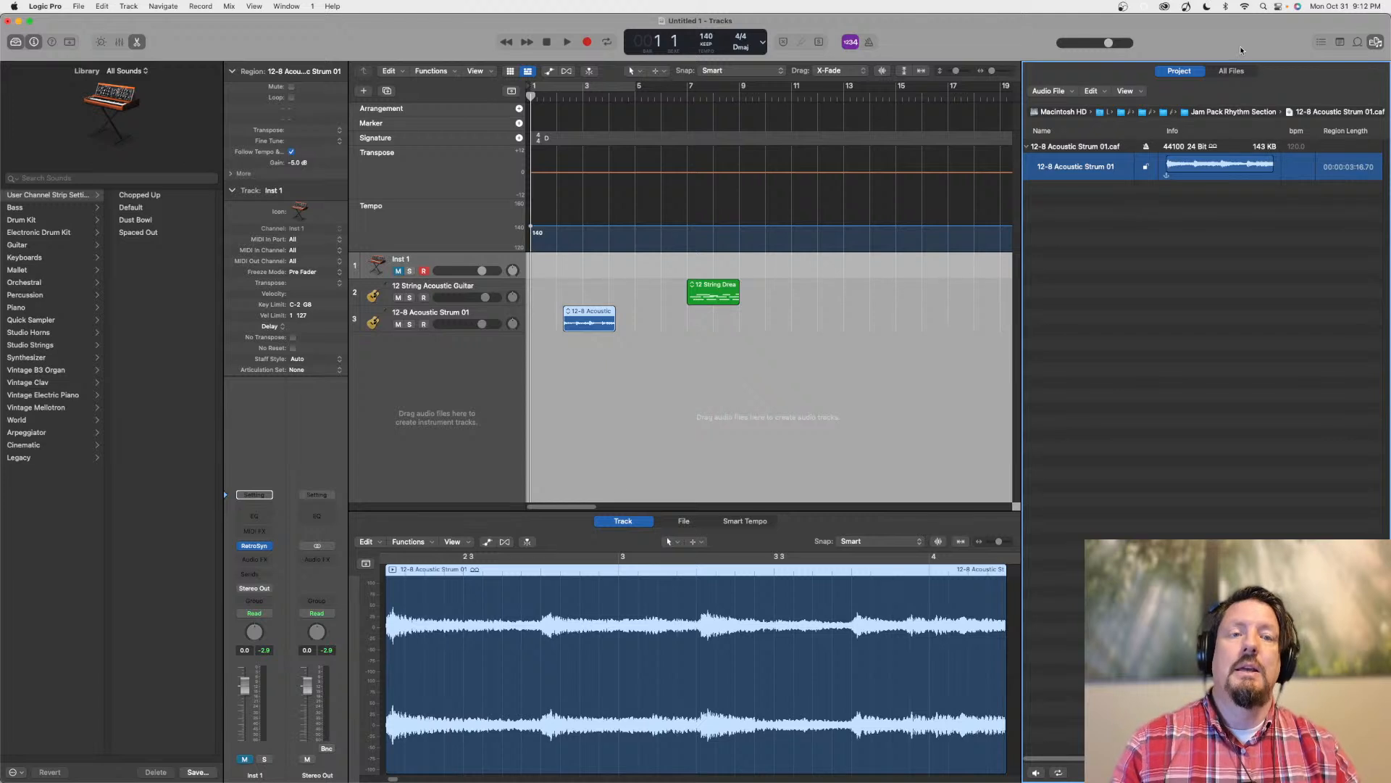
{"action": "left_click", "coordinate": [1377, 41]}
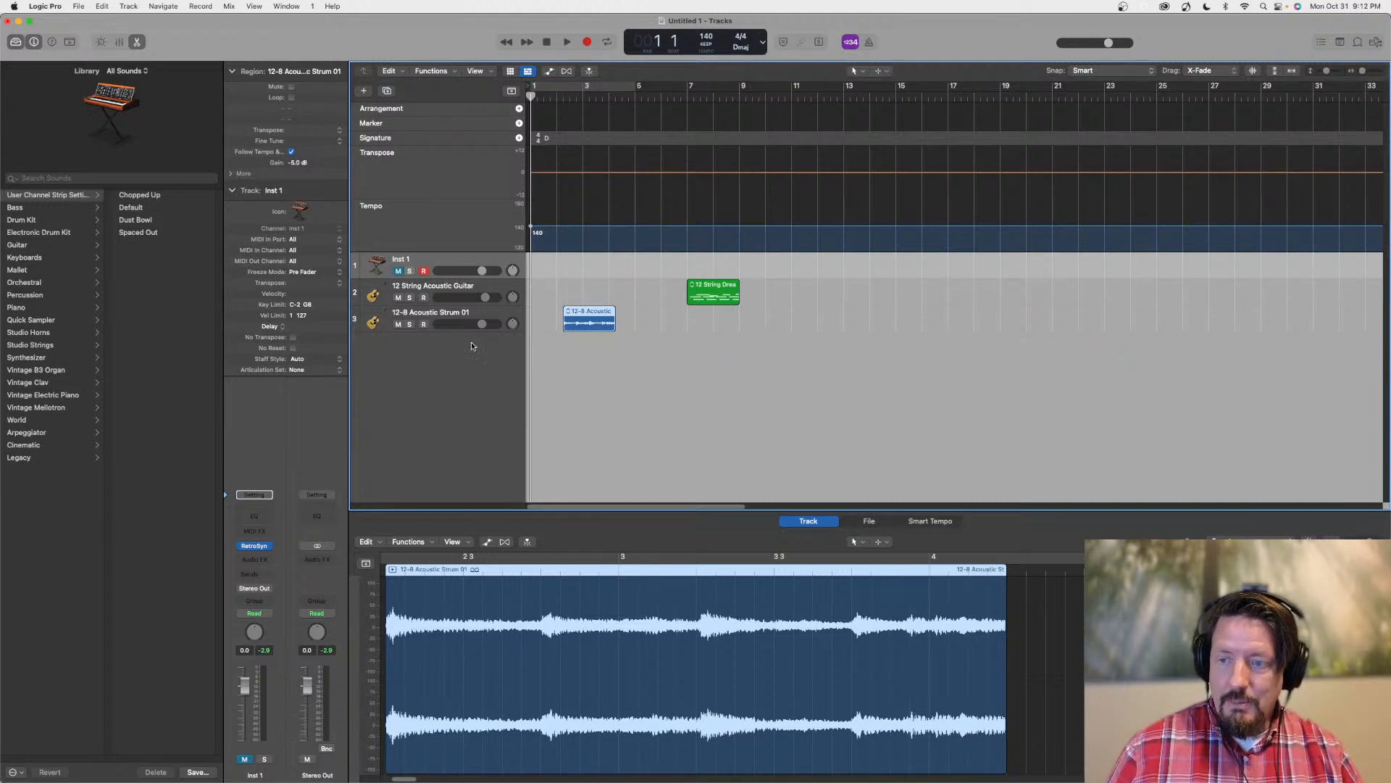
Review the Audio Units effect makers and the instrument plug-ins available for the Inst 1 channel without choosing any
{"action": "left_click", "coordinate": [267, 559]}
{"action": "scroll", "coordinate": [286, 731], "scroll_direction": "down", "scroll_amount": 3}
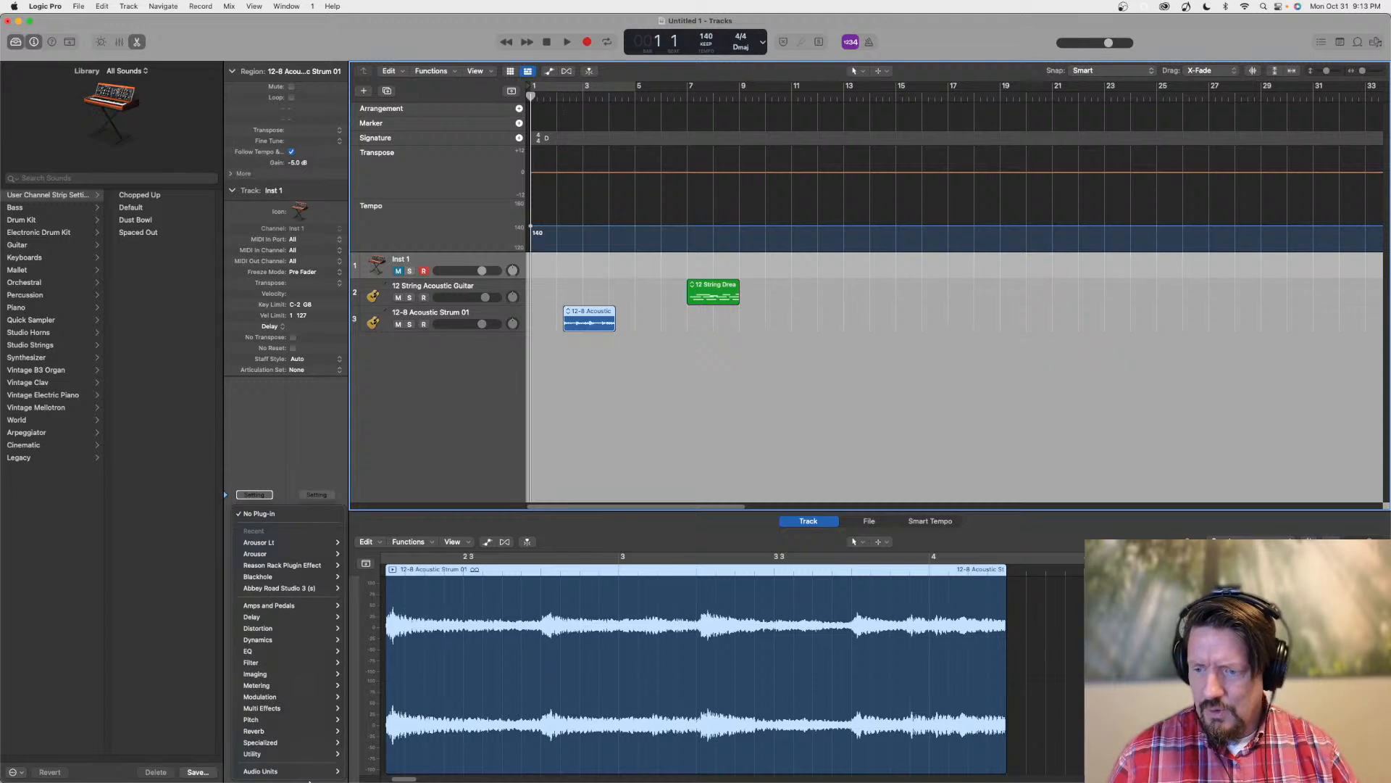
{"action": "mouse_move", "coordinate": [280, 769]}
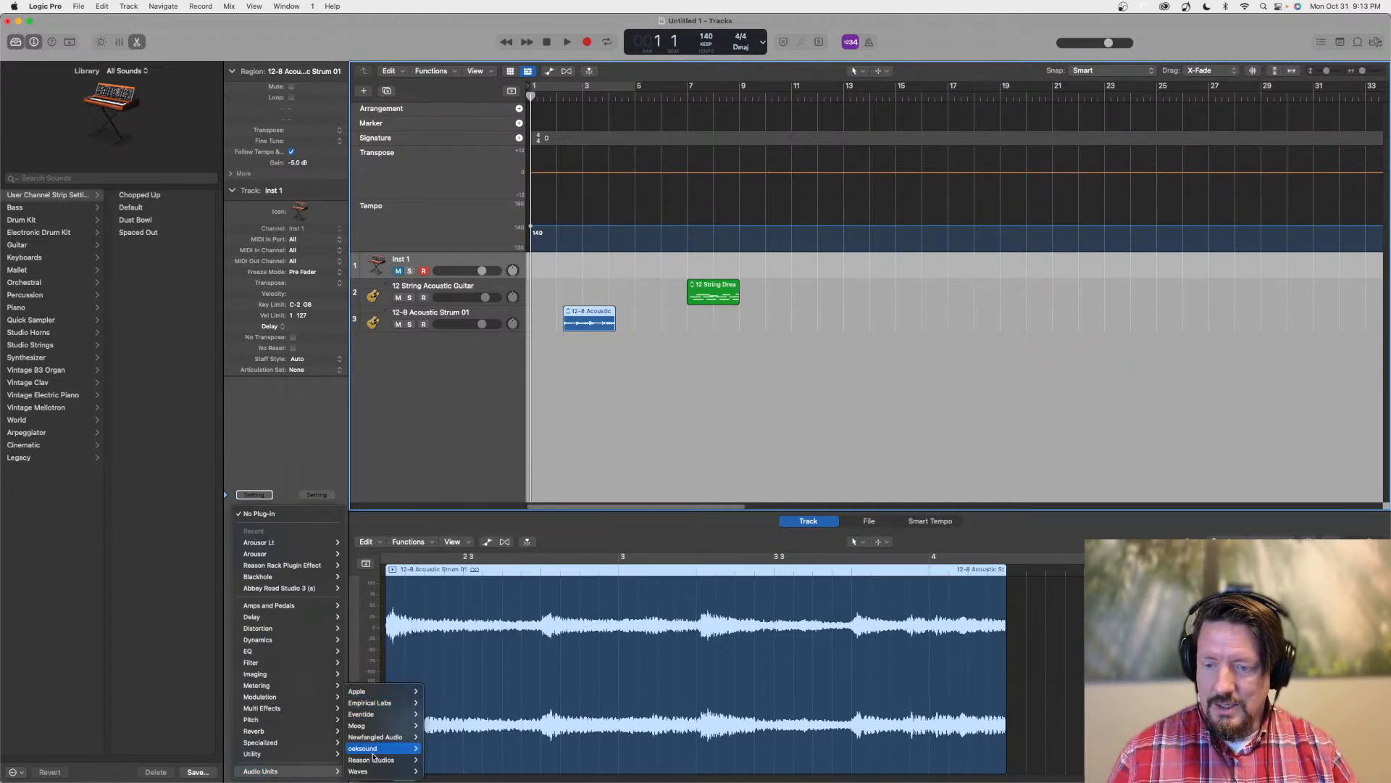
{"action": "left_click", "coordinate": [256, 419]}
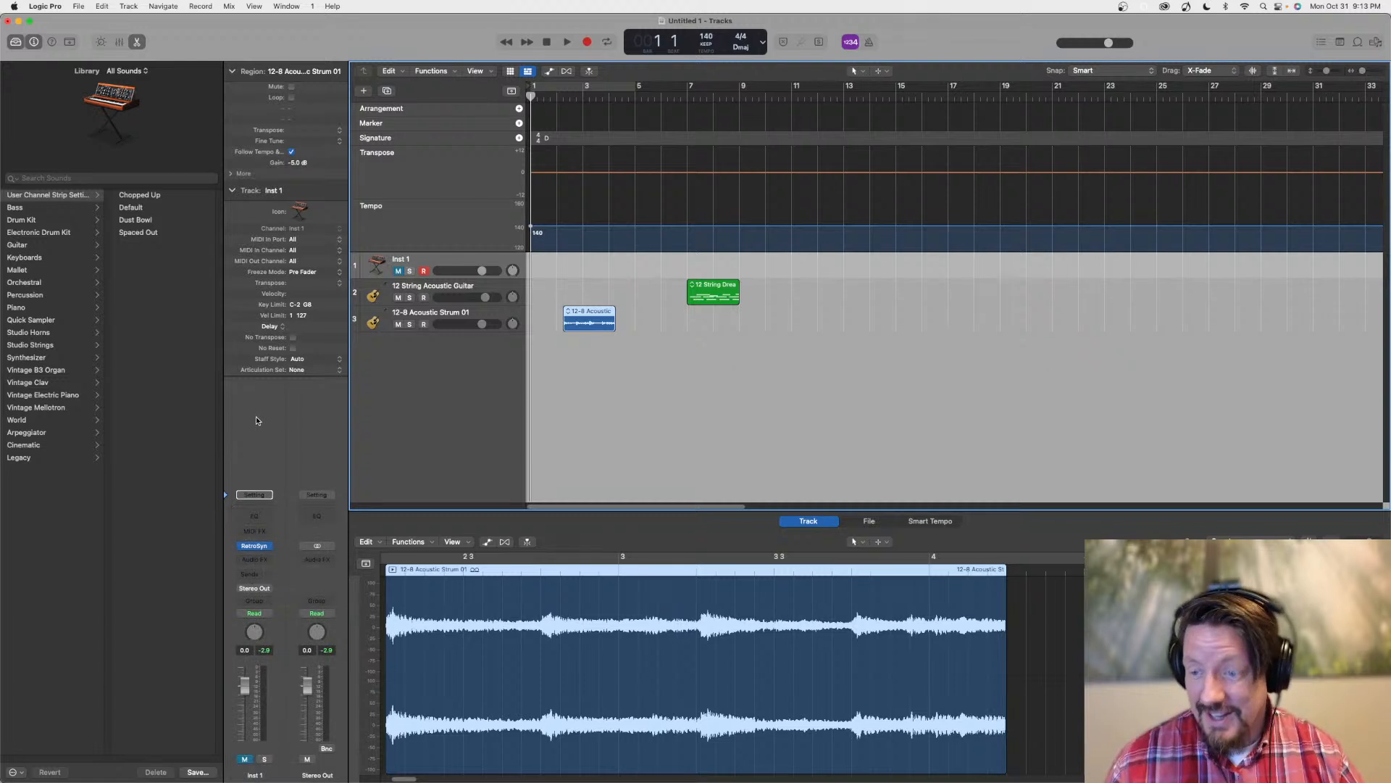
{"action": "mouse_move", "coordinate": [268, 549]}
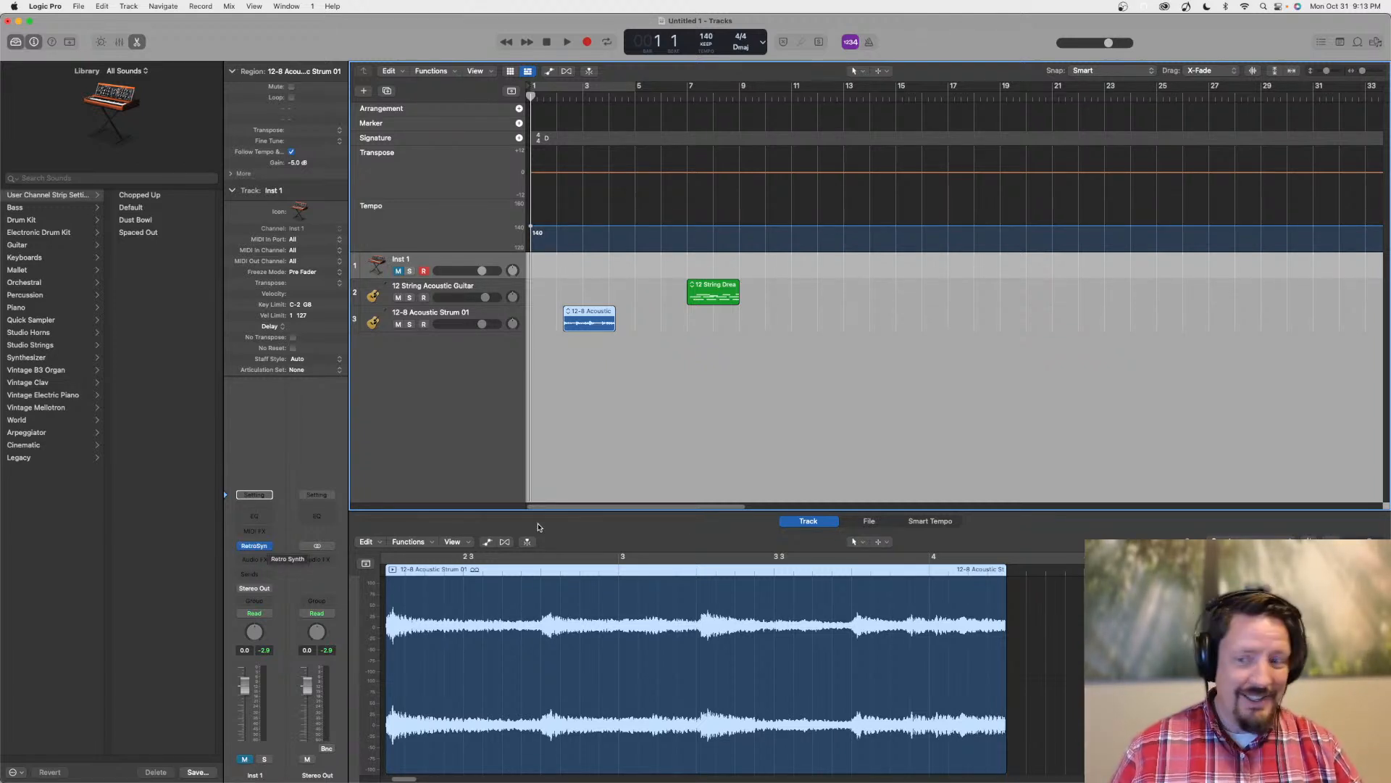
{"action": "left_click", "coordinate": [268, 546]}
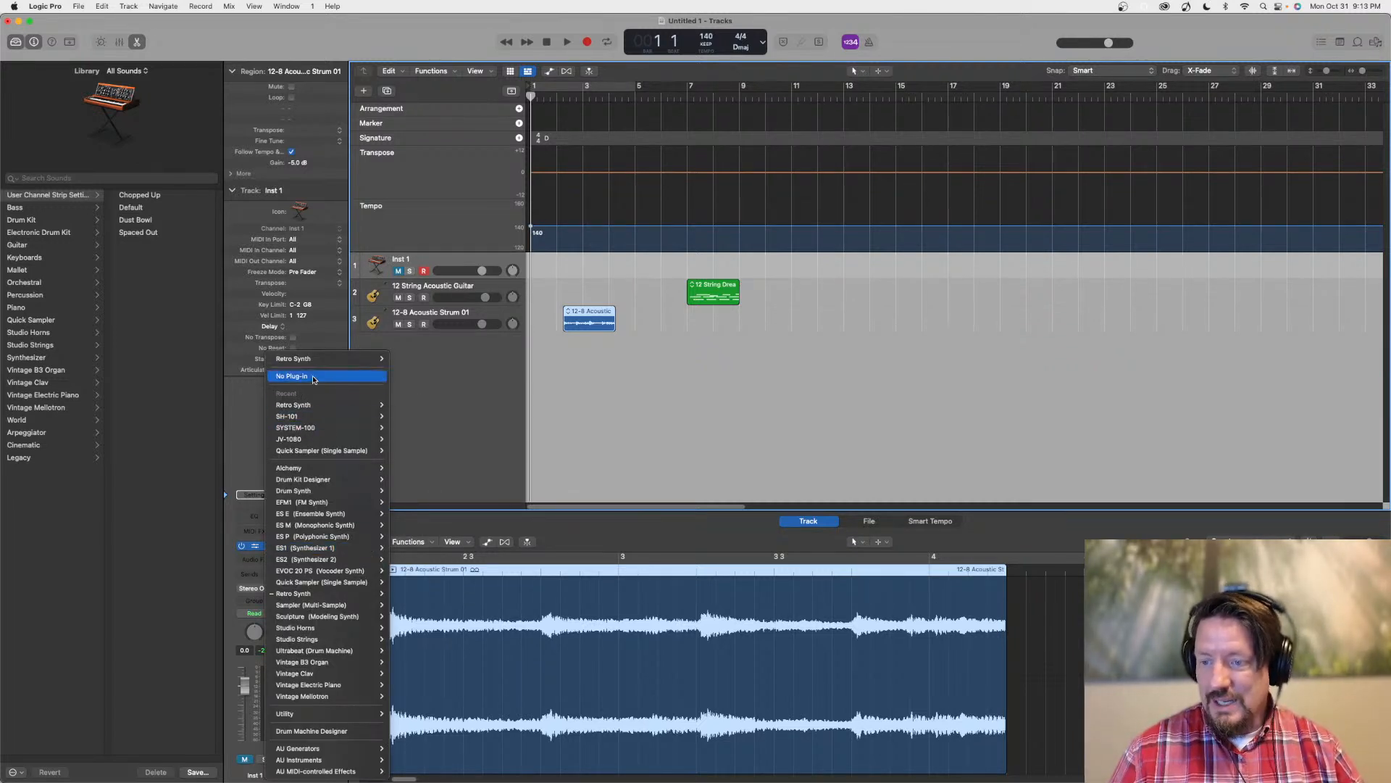
{"action": "left_click", "coordinate": [251, 517]}
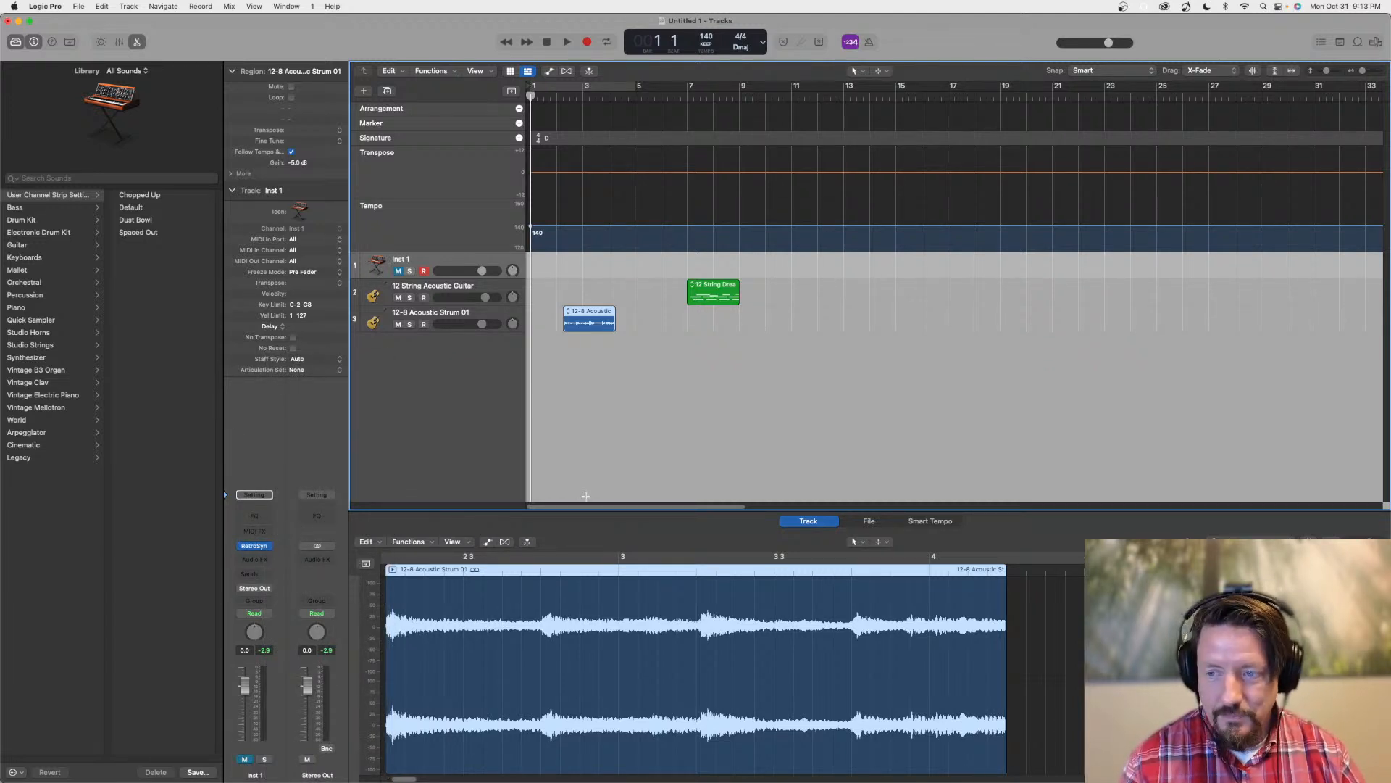
{"action": "mouse_move", "coordinate": [269, 549]}
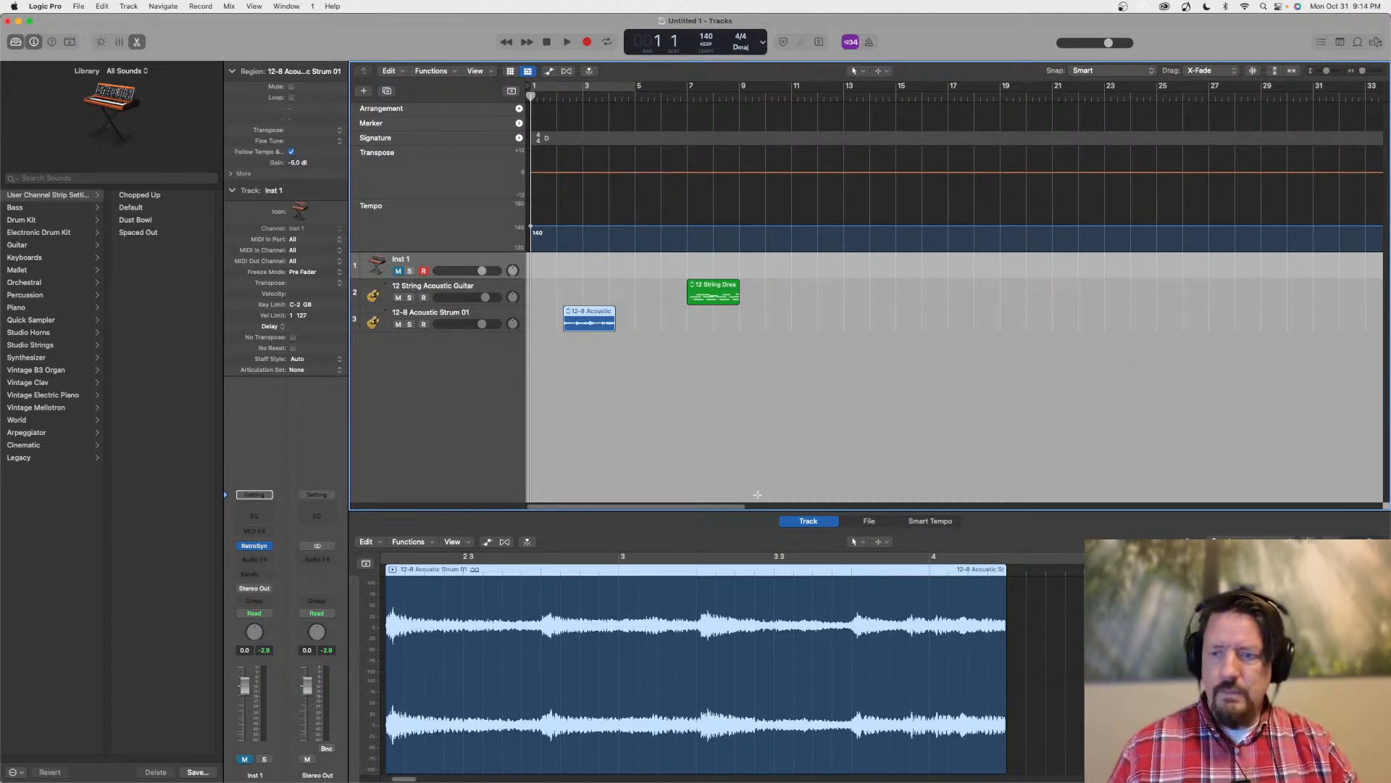
Group the 12 String Acoustic Guitar and 12-8 Acoustic Strum 01 tracks into a summing track stack
{"action": "left_click", "coordinate": [447, 313]}
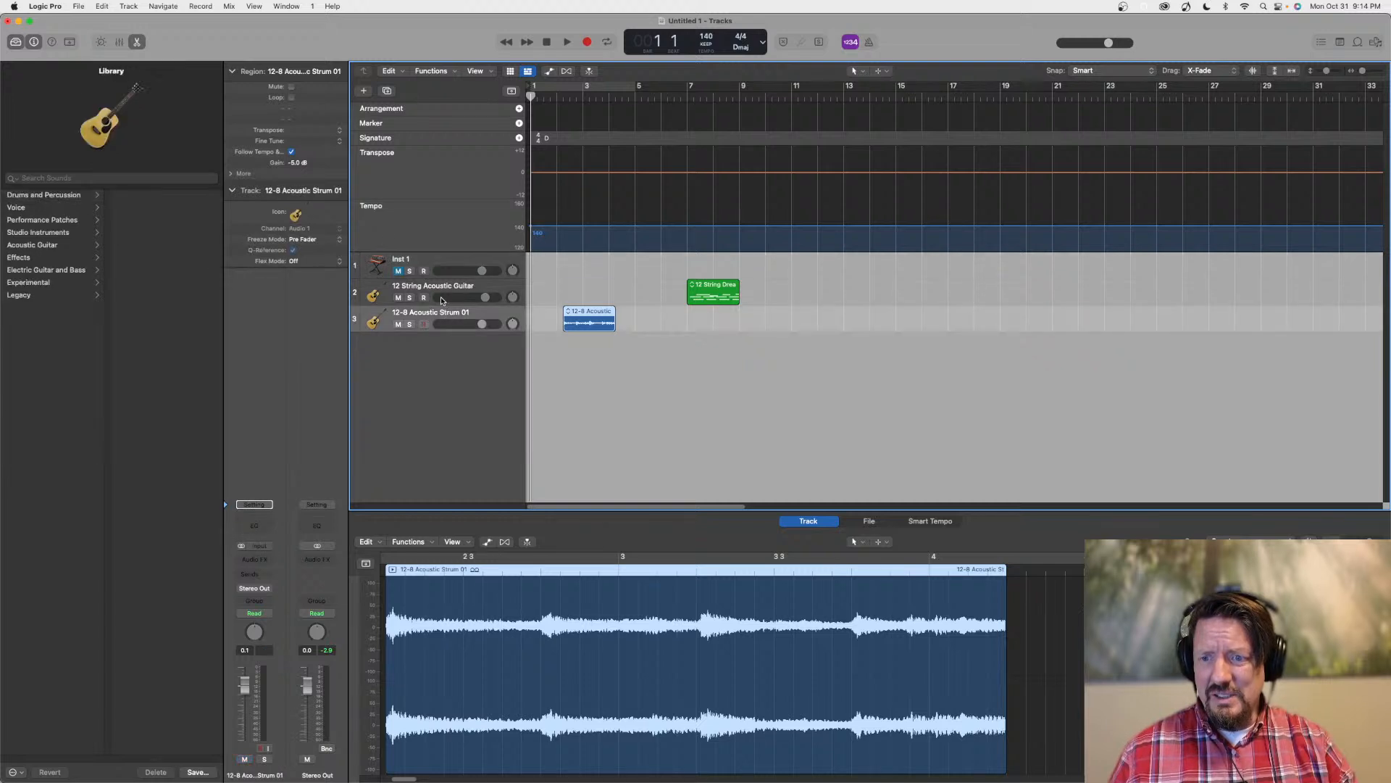
{"action": "left_click", "coordinate": [439, 290]}
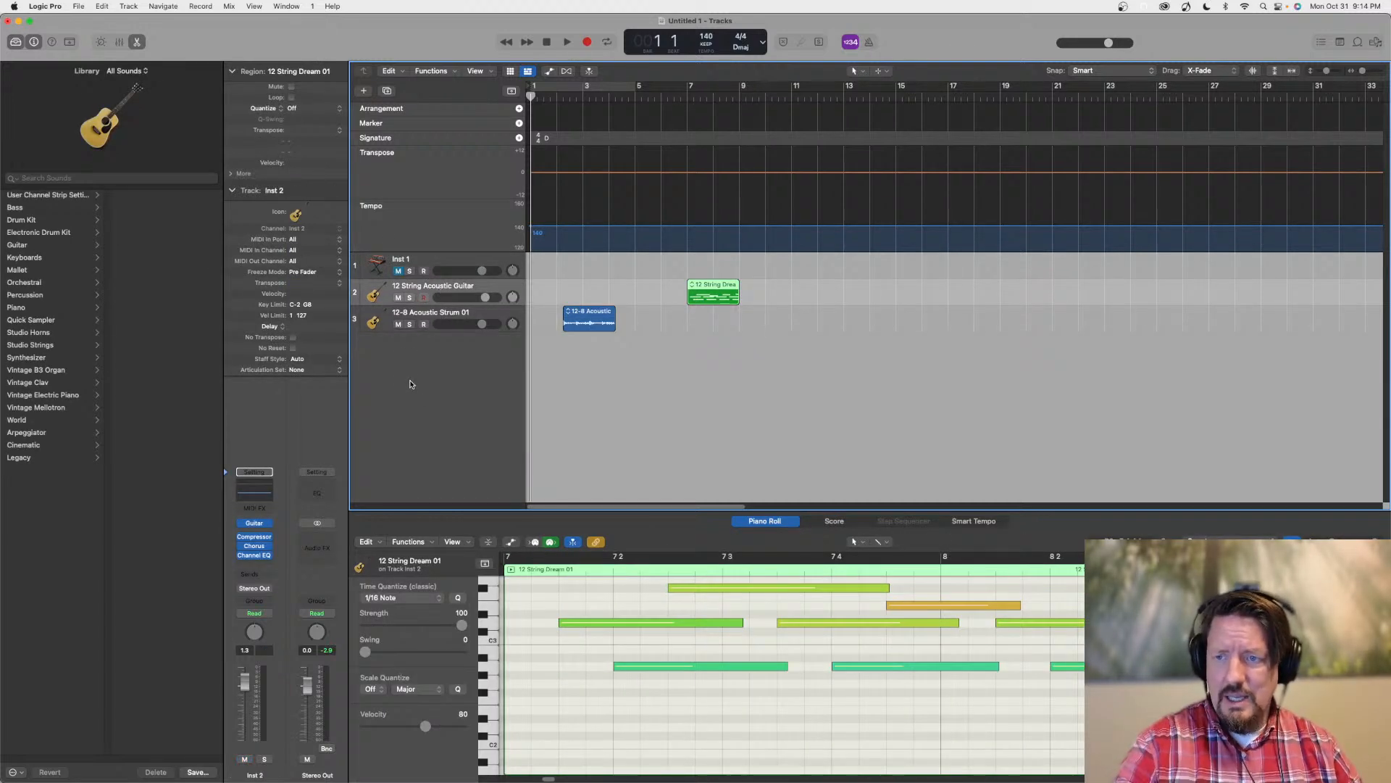
{"action": "left_click", "coordinate": [444, 312]}
{"action": "right_click", "coordinate": [444, 311]}
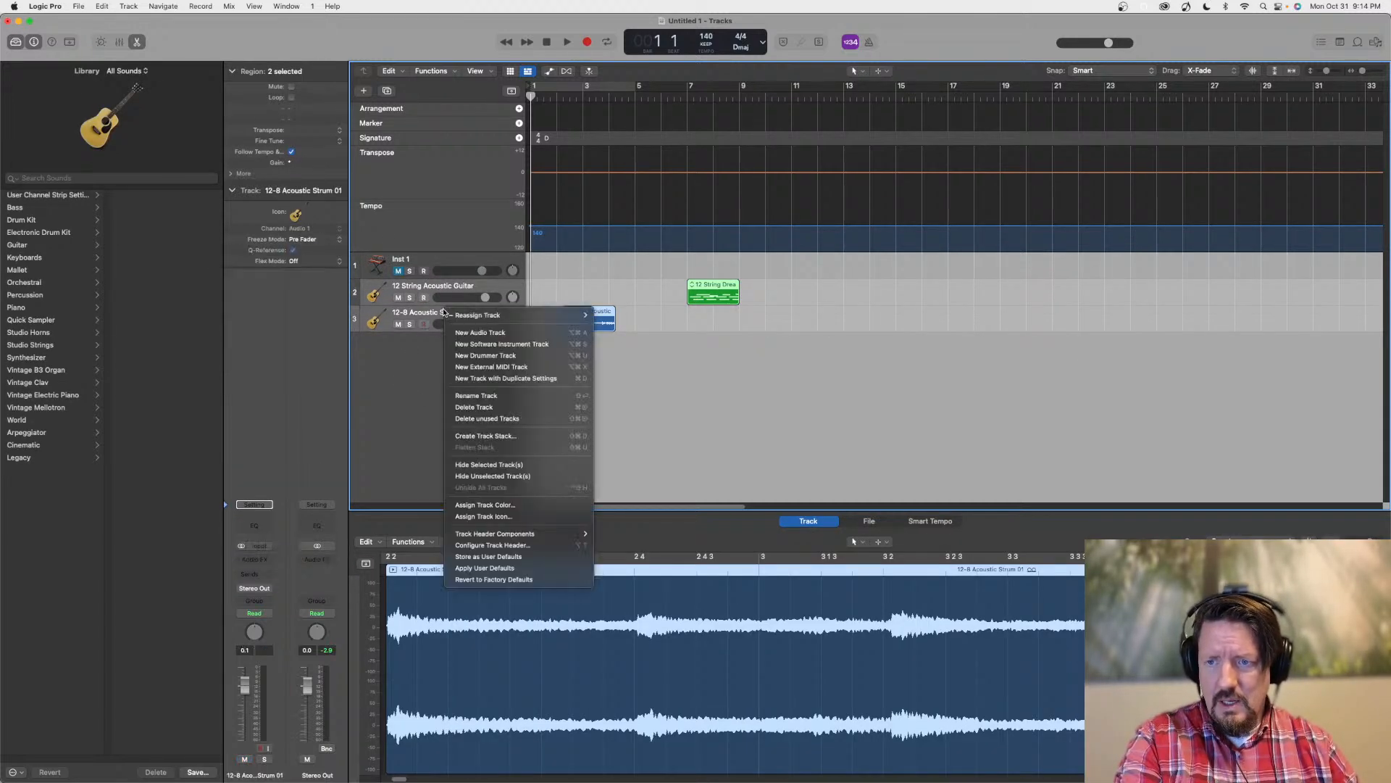
{"action": "left_click", "coordinate": [483, 436]}
{"action": "left_click", "coordinate": [783, 448]}
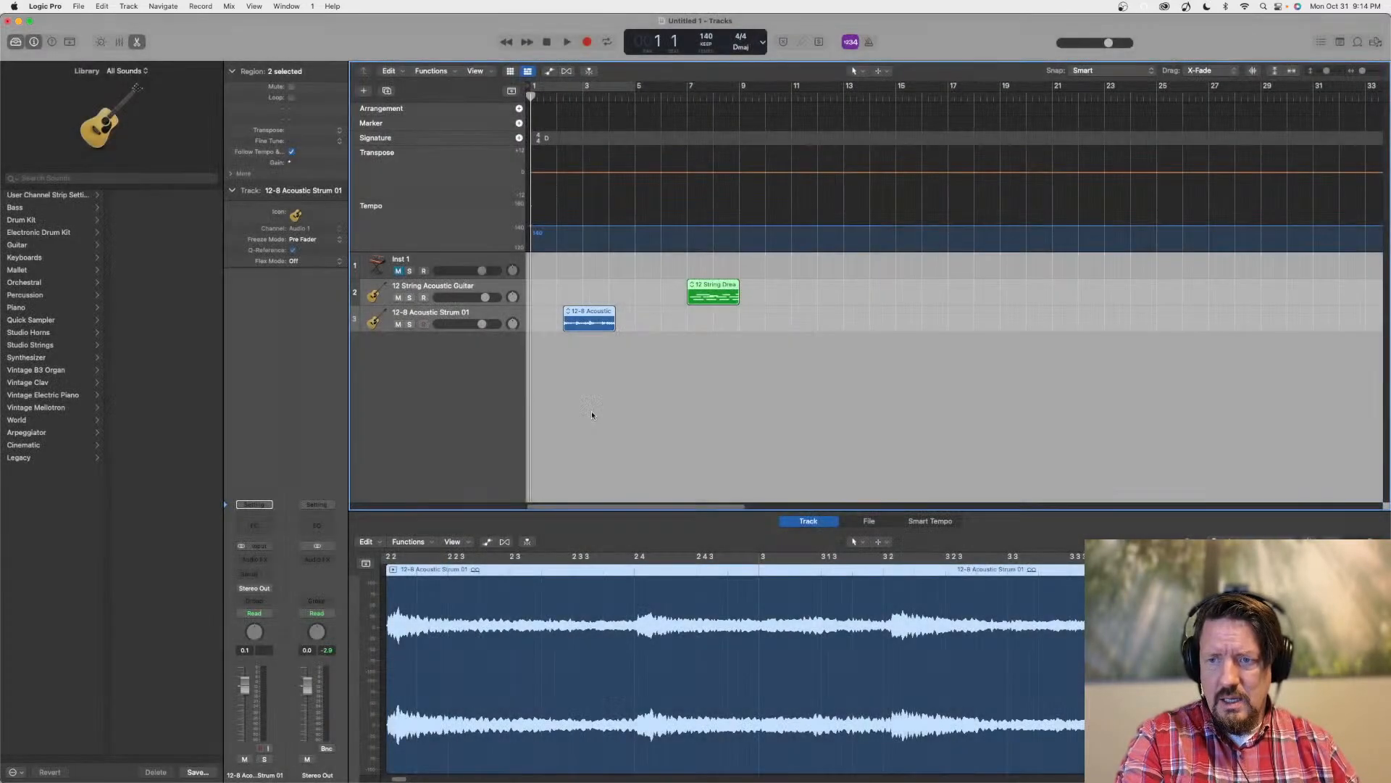
Create a second summing track stack containing only the Inst 1 track
{"action": "left_click", "coordinate": [429, 262]}
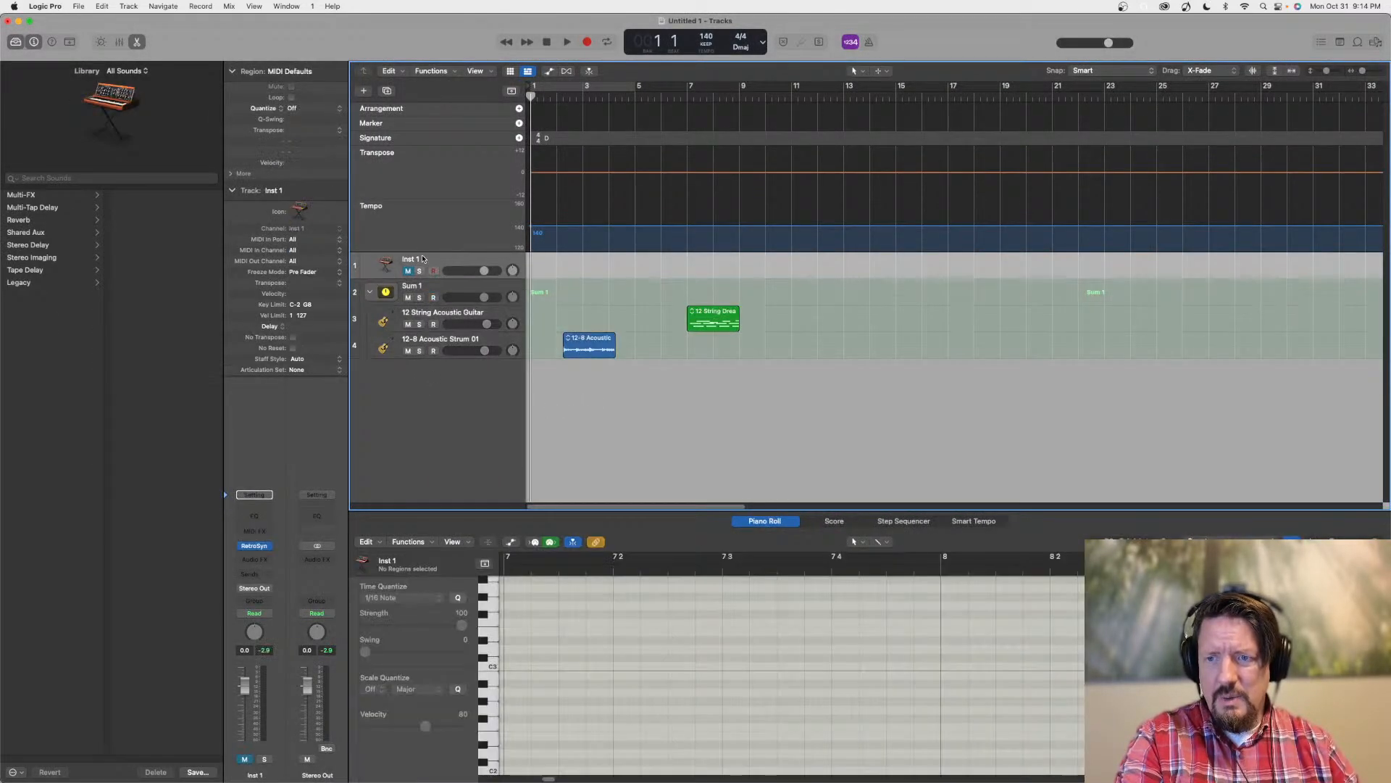
{"action": "right_click", "coordinate": [431, 260]}
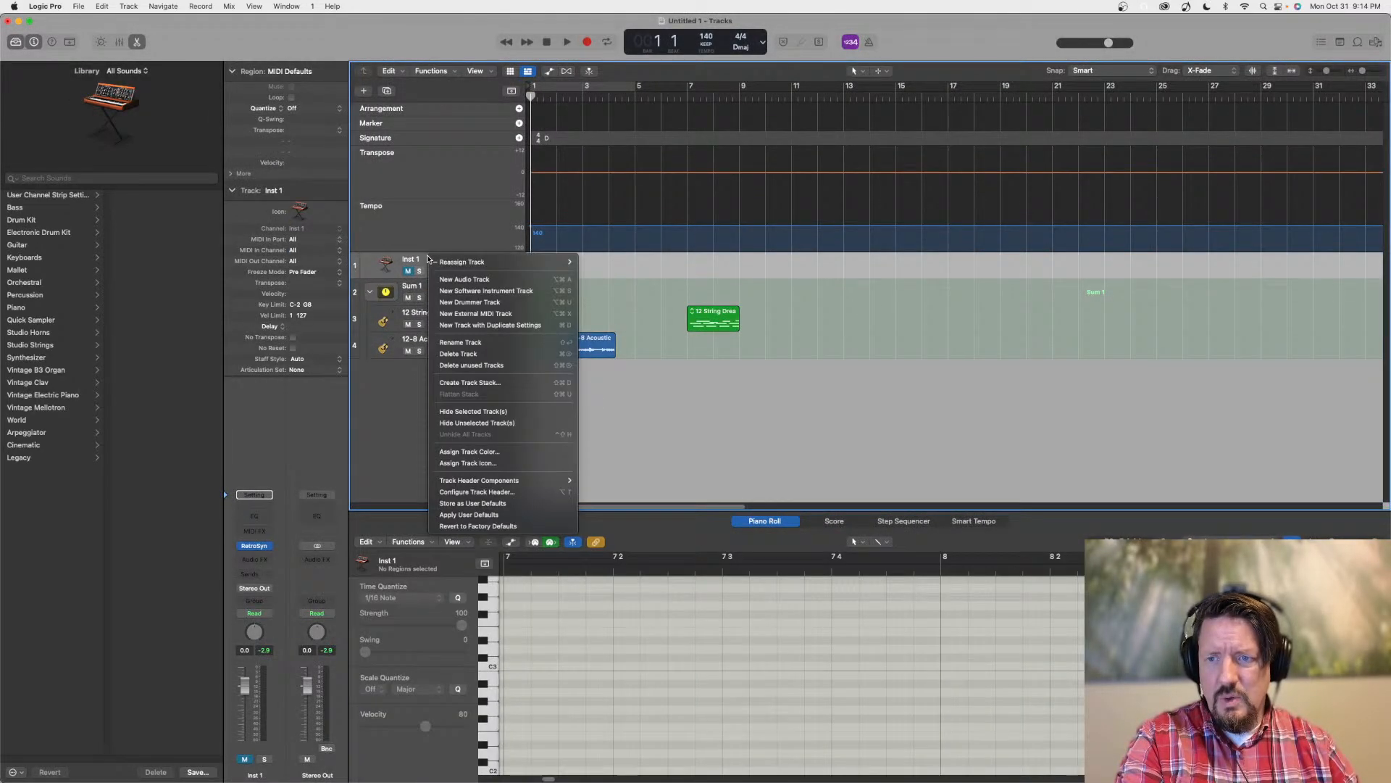
{"action": "left_click", "coordinate": [453, 384]}
{"action": "left_click", "coordinate": [781, 448]}
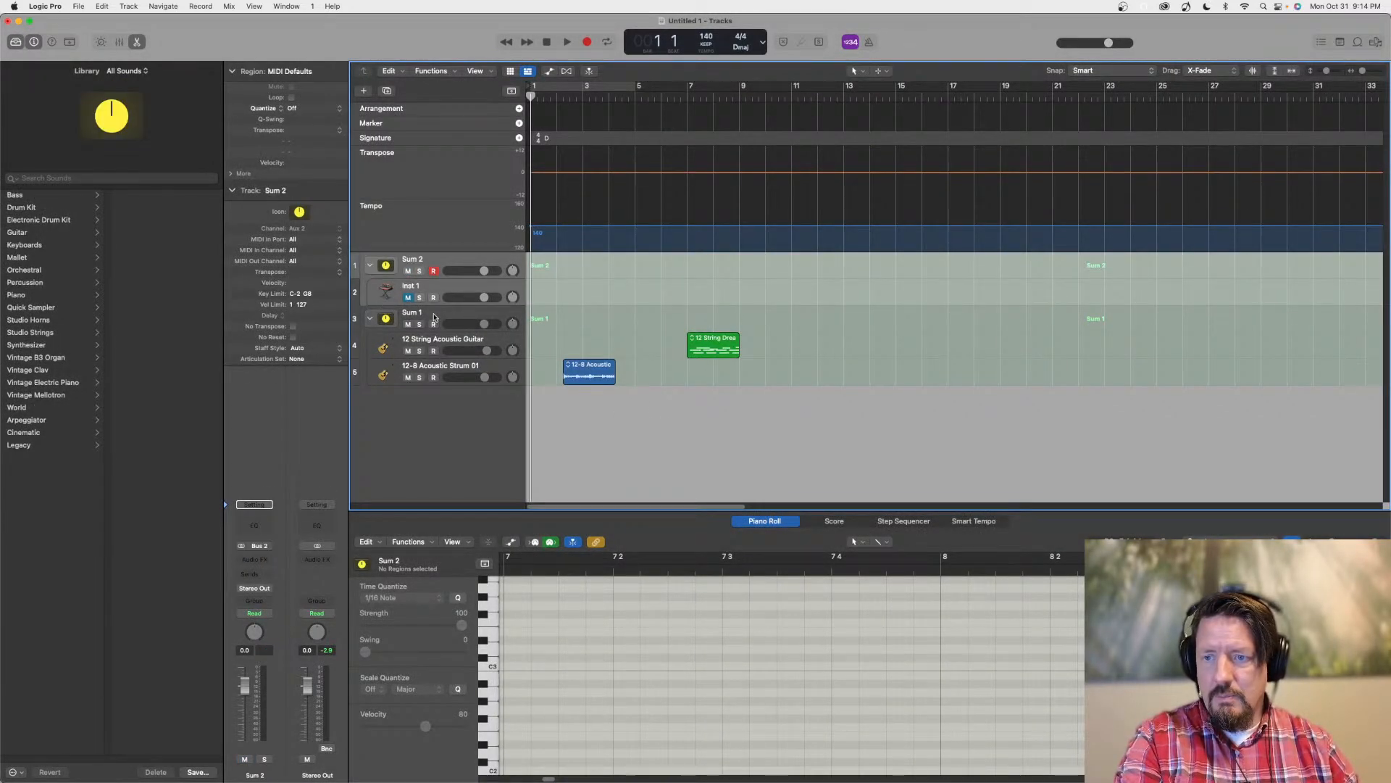
Try to move the Sum 1 stack into the Sum 2 stack, checking by collapsing and expanding Sum 2
{"action": "mouse_move", "coordinate": [436, 314]}
{"action": "left_mouse_down"}
{"action": "mouse_move", "coordinate": [446, 288]}
{"action": "mouse_move", "coordinate": [429, 289]}
{"action": "mouse_move", "coordinate": [433, 277]}
{"action": "mouse_move", "coordinate": [431, 289]}
{"action": "left_mouse_up"}
{"action": "left_click", "coordinate": [370, 265]}
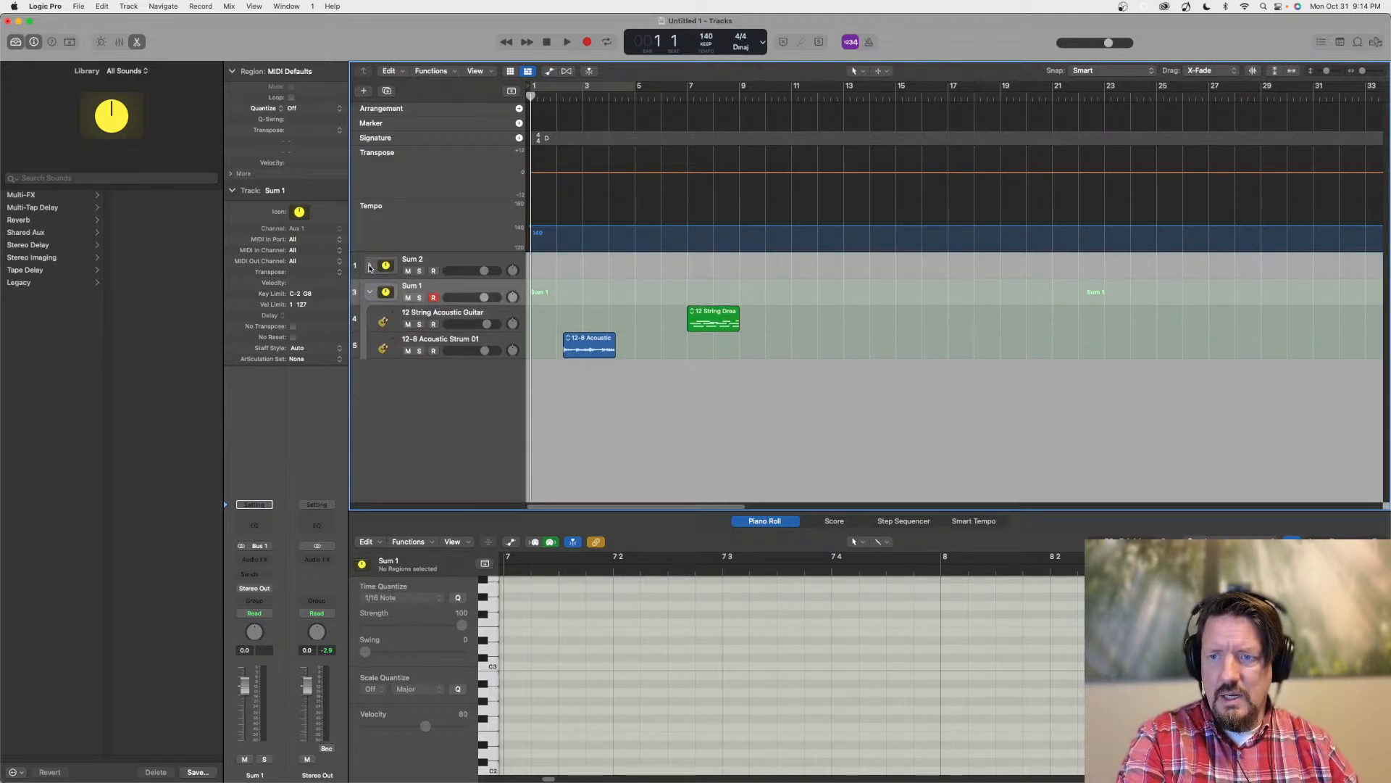
{"action": "left_click", "coordinate": [370, 265]}
Take Inst 1 out of Sum 2, then place both Sum 2 and Inst 1 inside the Sum 1 stack
{"action": "left_click_drag", "start_coordinate": [424, 315], "coordinate": [437, 376]}
{"action": "left_click_drag", "start_coordinate": [437, 261], "coordinate": [424, 312]}
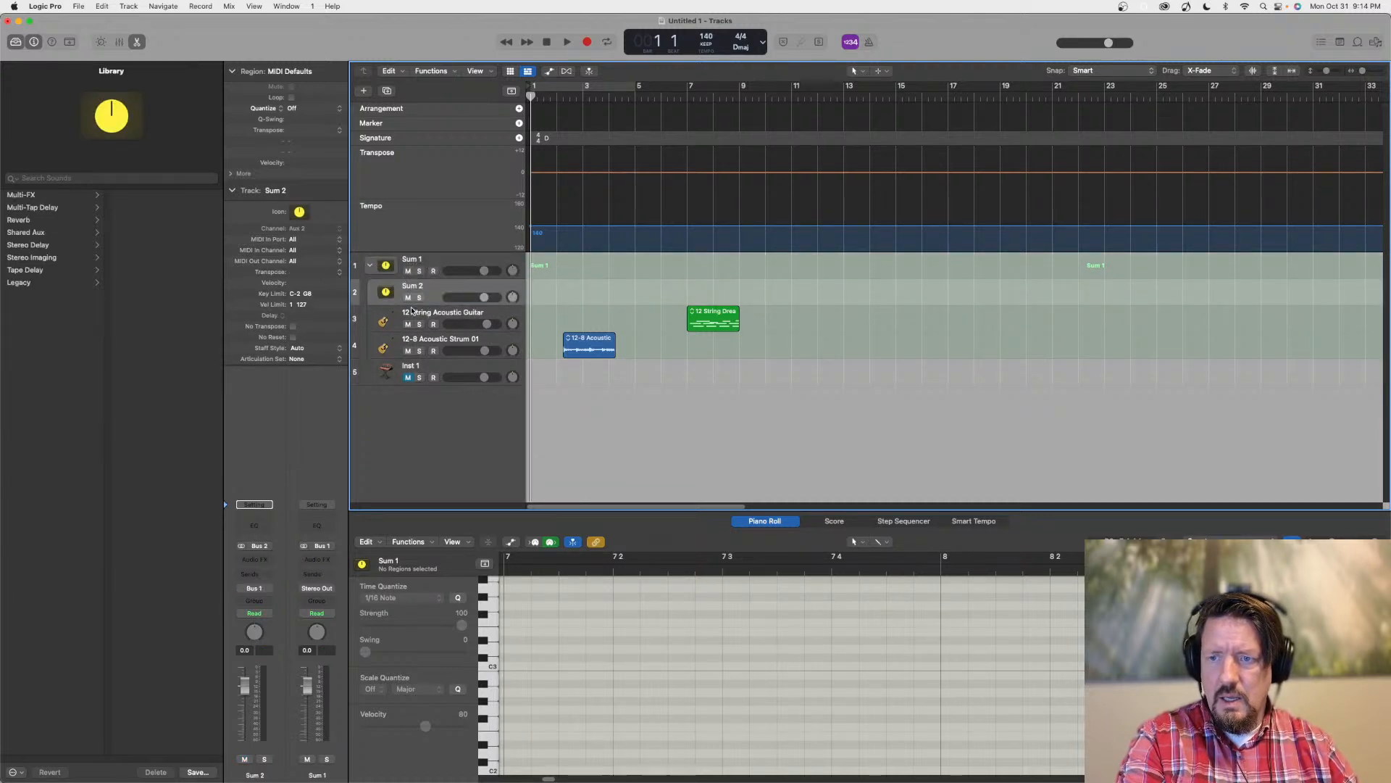
{"action": "left_click_drag", "start_coordinate": [416, 367], "coordinate": [421, 299]}
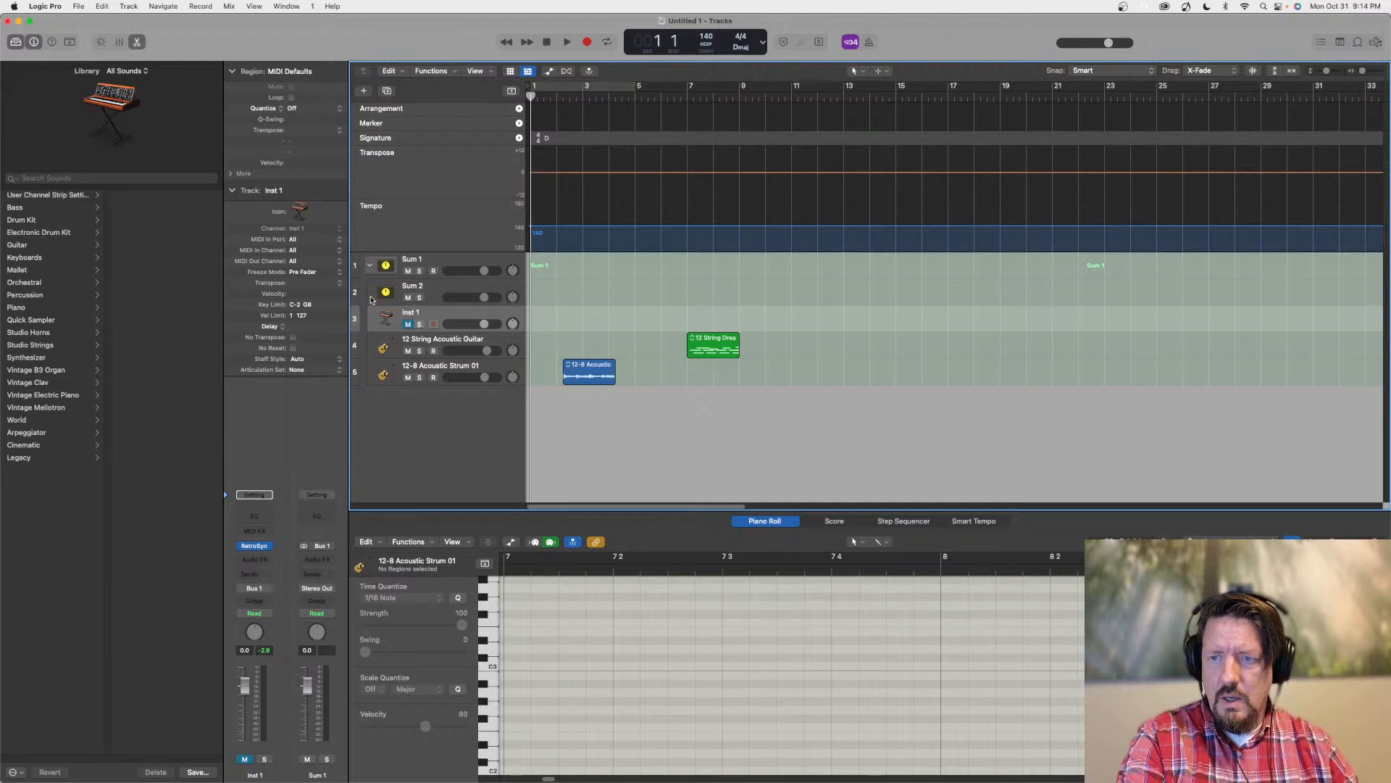
Undo the last moves of Inst 1 and Sum 2
{"action": "key", "text": "super+z"}
{"action": "key", "text": "super+z"}
{"action": "key", "text": "super+z"}
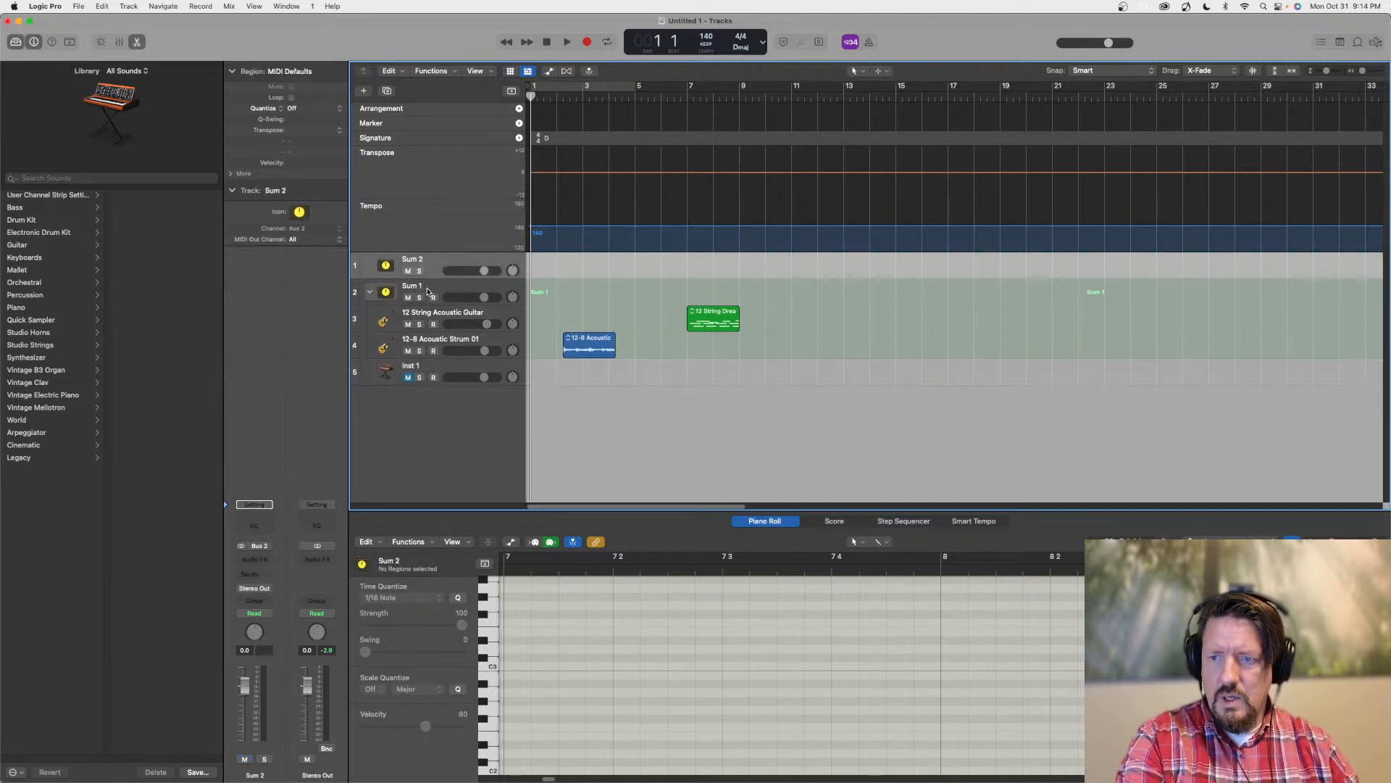
Try to nest the Sum 2 stack among the tracks of Sum 1, checking by collapsing and expanding Sum 1
{"action": "left_click_drag", "start_coordinate": [435, 261], "coordinate": [433, 326]}
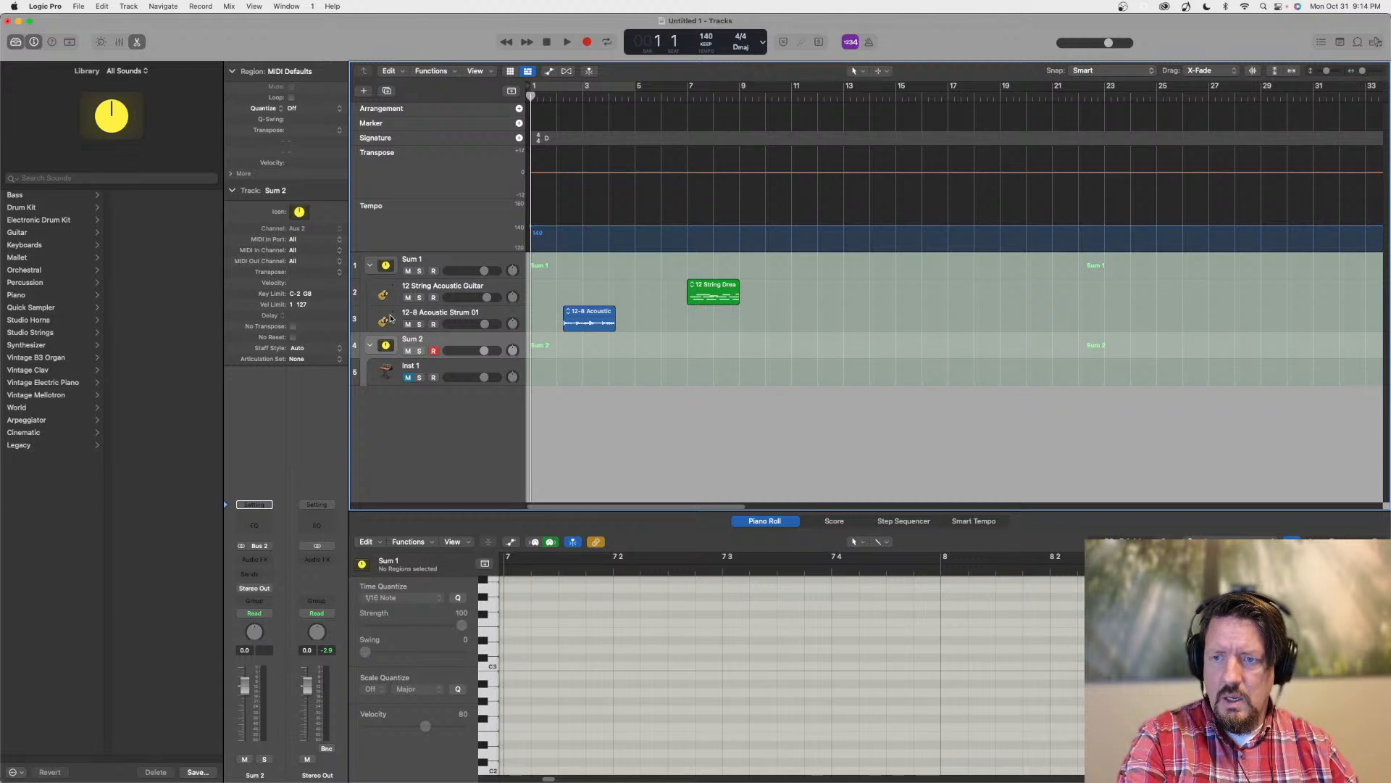
{"action": "left_click", "coordinate": [370, 264]}
{"action": "left_click", "coordinate": [370, 265]}
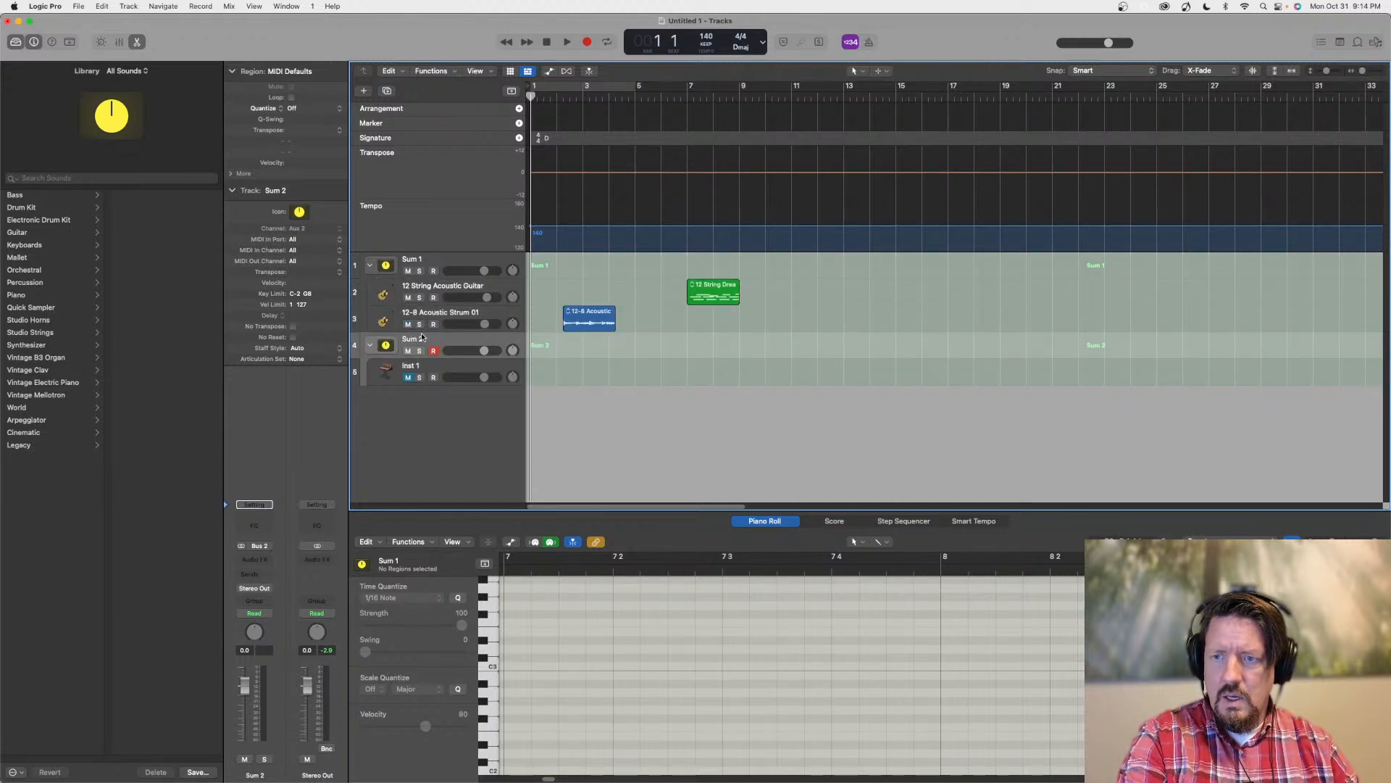
{"action": "left_click_drag", "start_coordinate": [424, 338], "coordinate": [428, 305]}
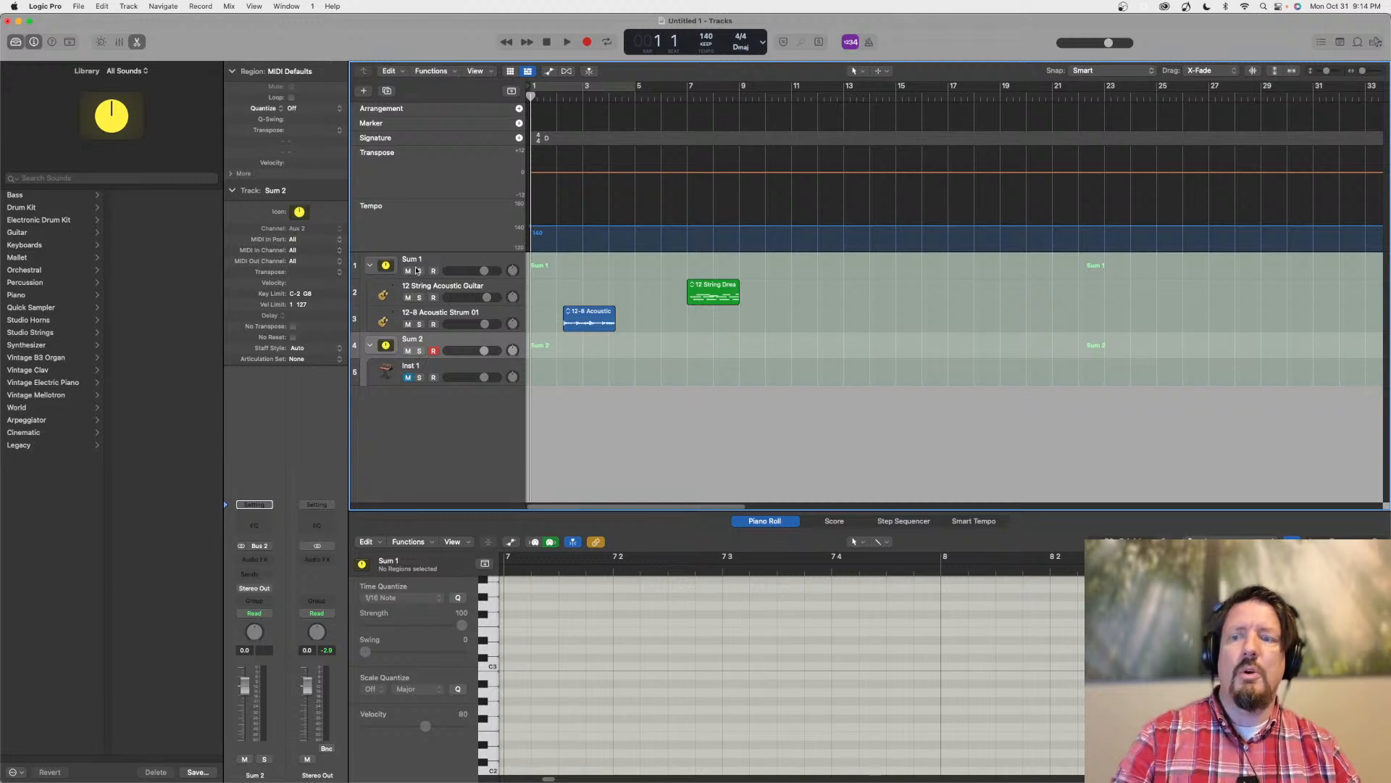
Try to nest the Sum 1 stack inside Sum 2, checking both stacks by collapsing and expanding them
{"action": "left_click_drag", "start_coordinate": [438, 263], "coordinate": [436, 347]}
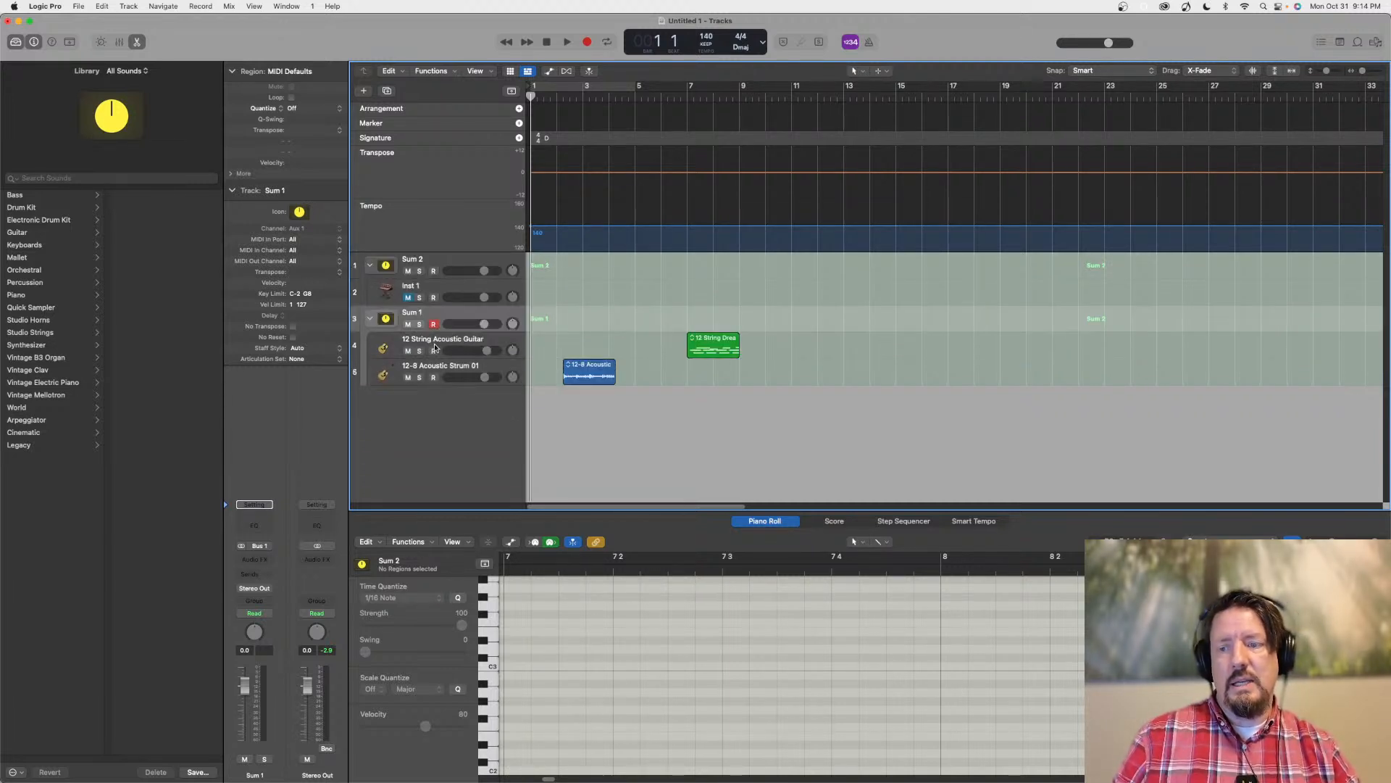
{"action": "left_click", "coordinate": [370, 266]}
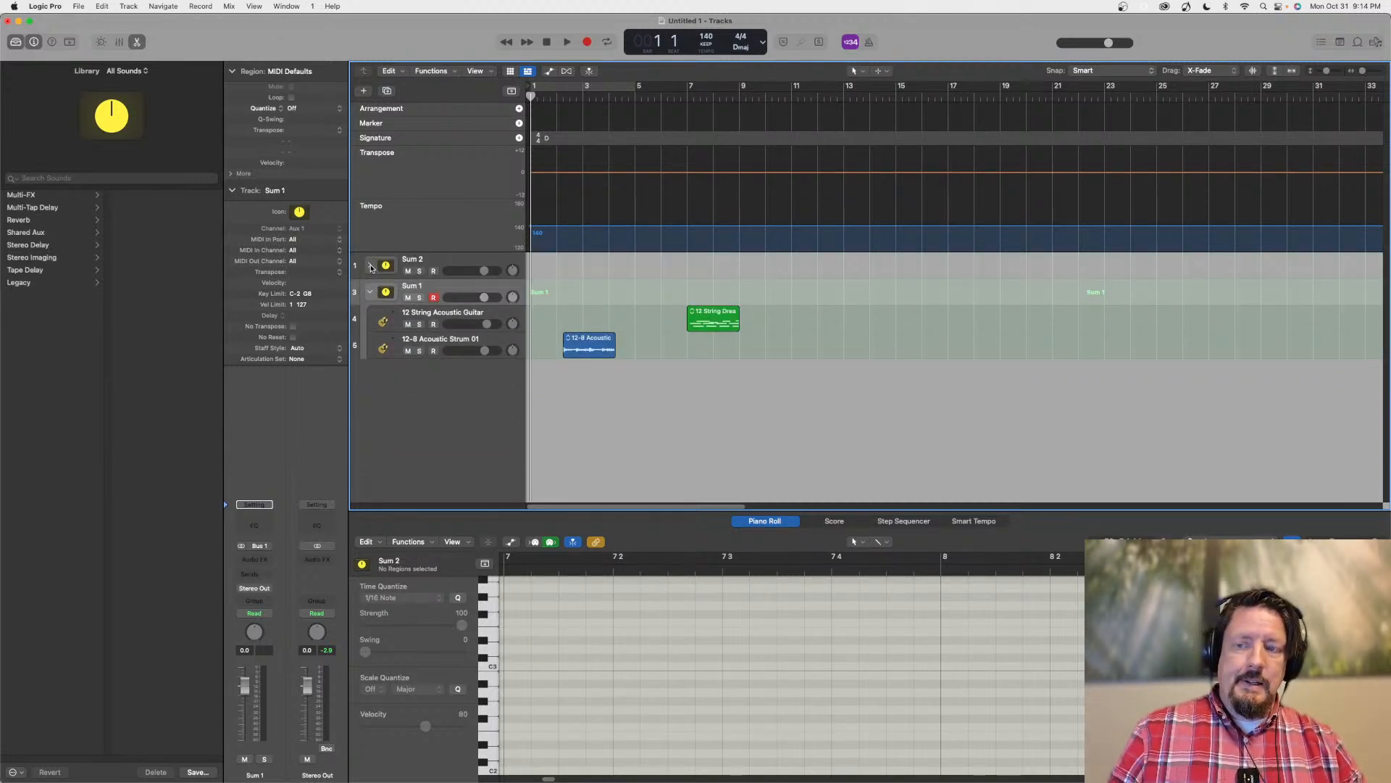
{"action": "left_click", "coordinate": [371, 266]}
{"action": "left_click", "coordinate": [373, 319]}
{"action": "left_click", "coordinate": [373, 319]}
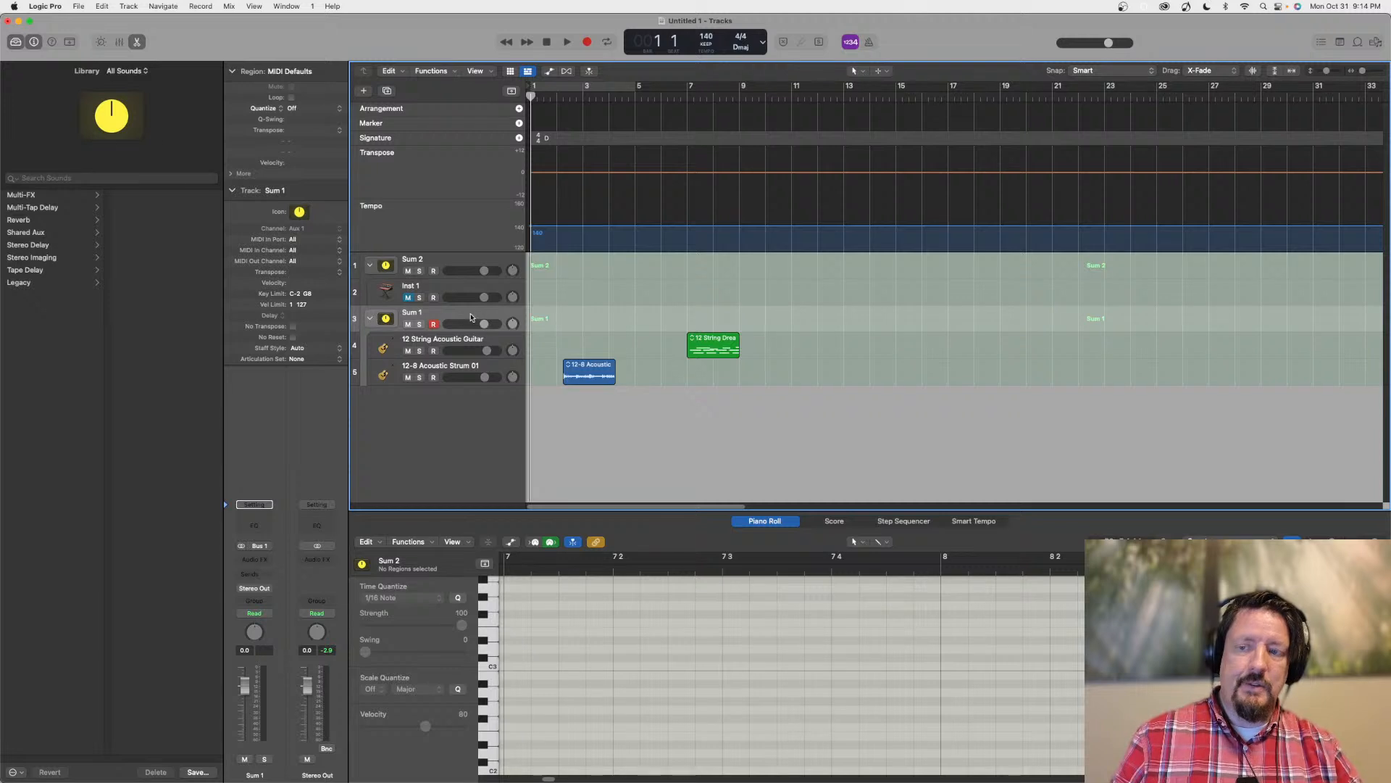
{"action": "left_click_drag", "start_coordinate": [464, 313], "coordinate": [466, 291]}
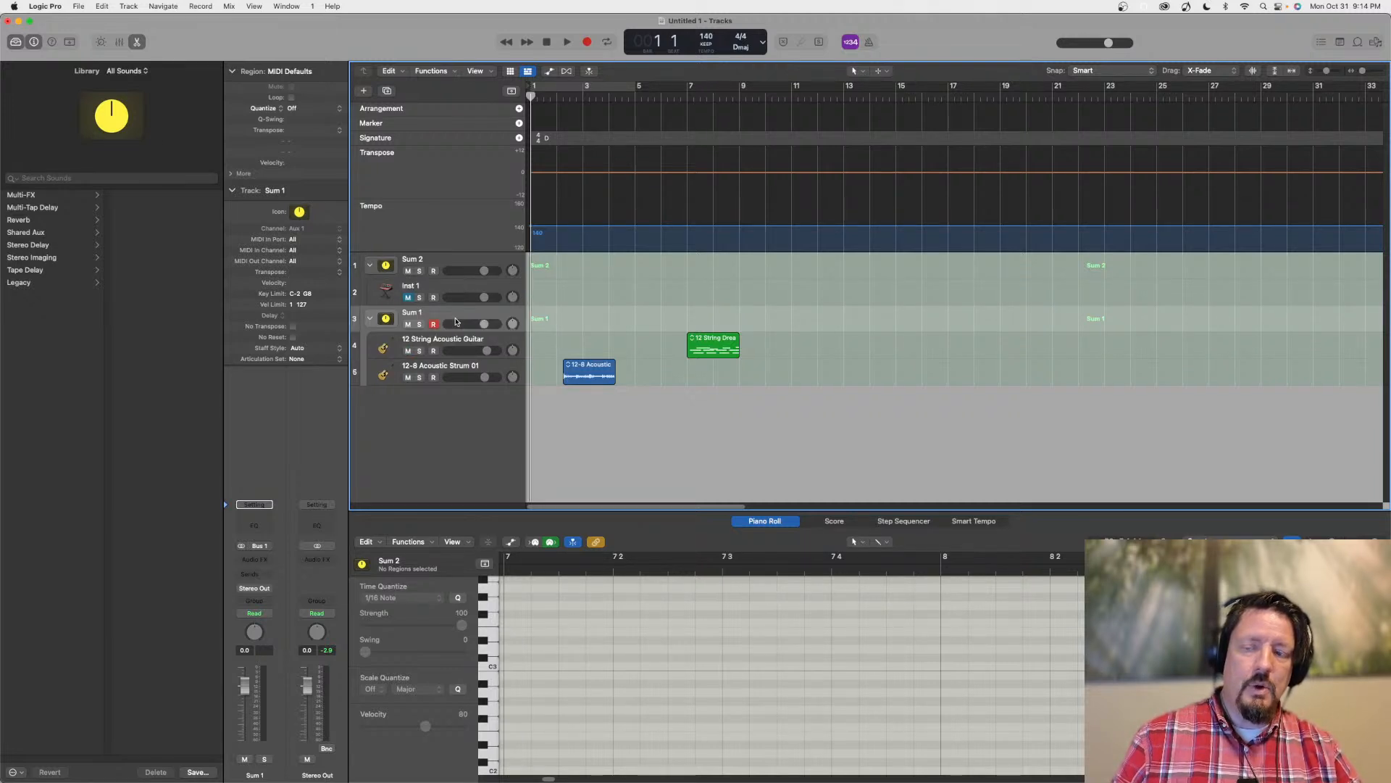
Undo the recent attempts to rearrange the Sum 1 and Sum 2 stacks
{"action": "right_click", "coordinate": [425, 424]}
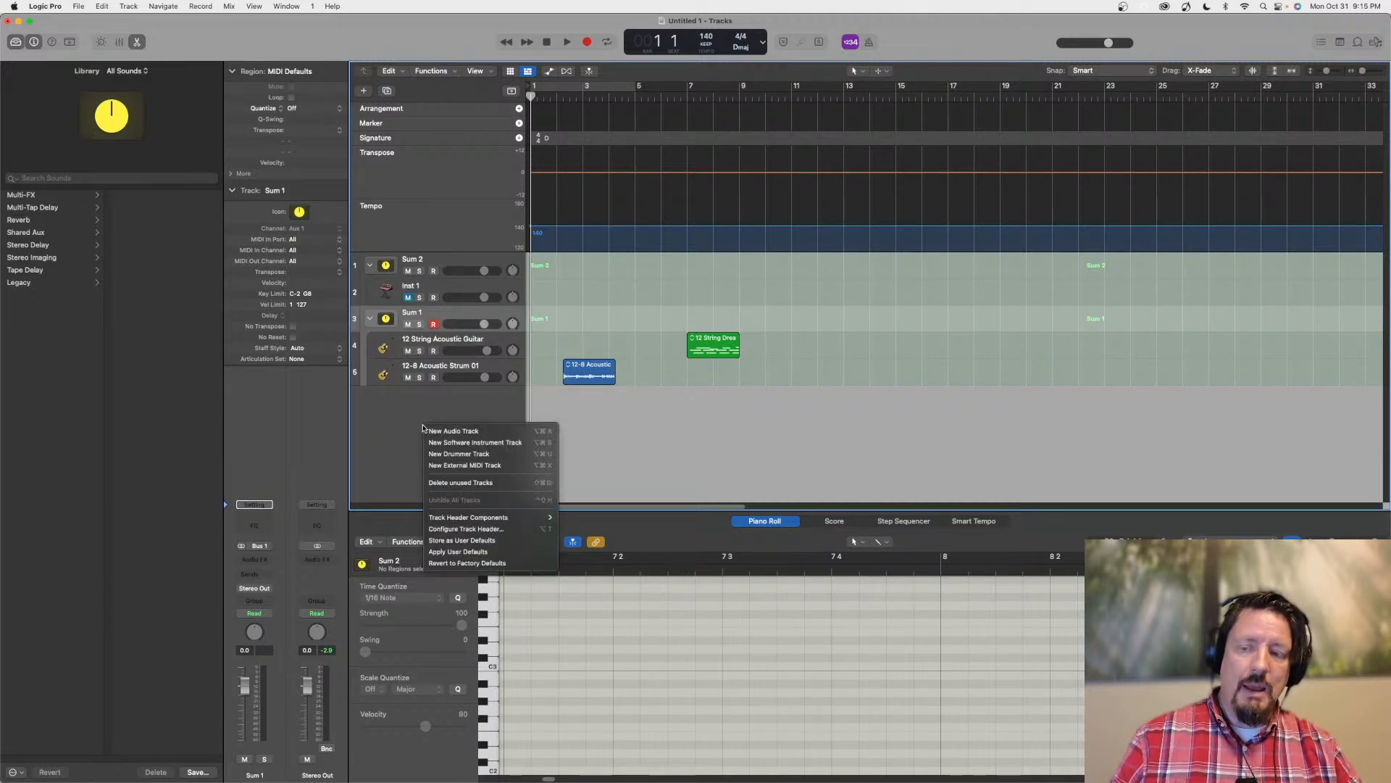
{"action": "left_click", "coordinate": [391, 414]}
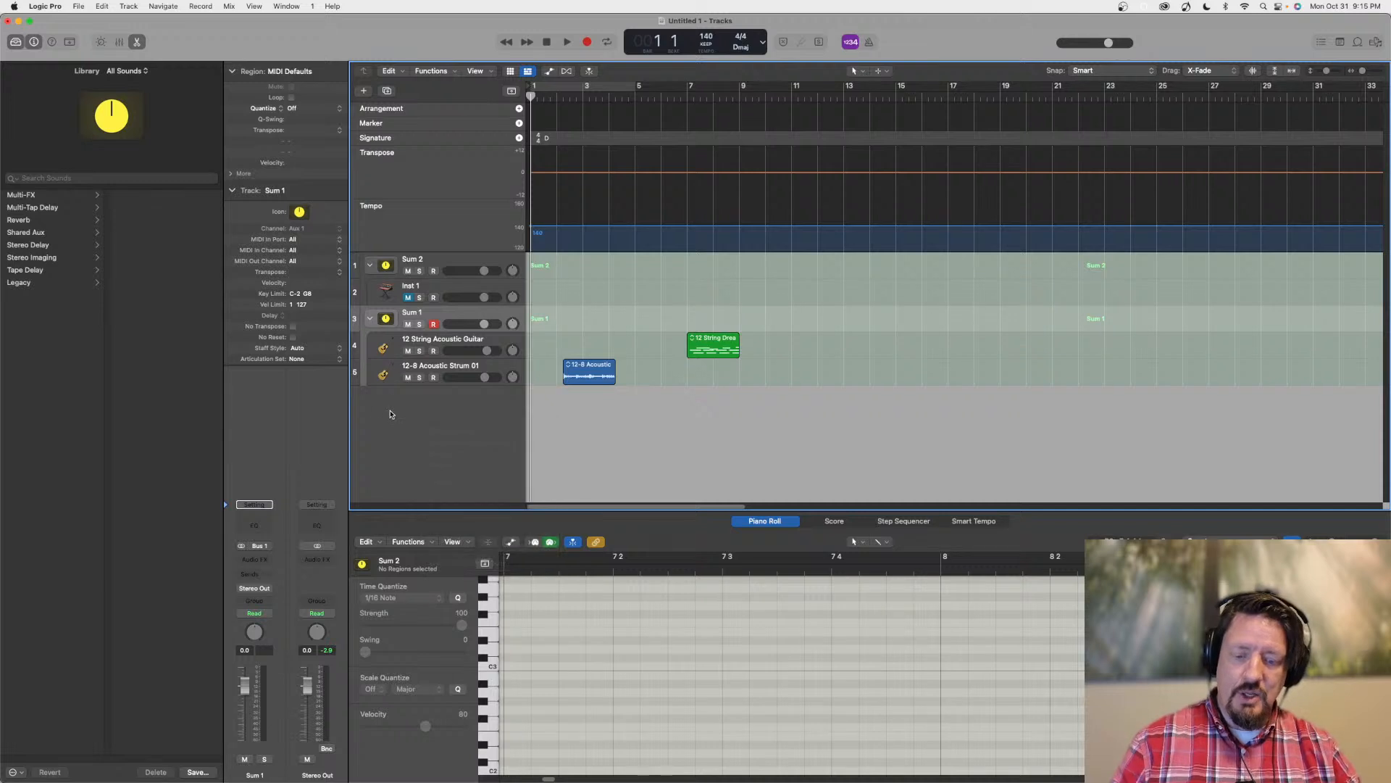
{"action": "key", "text": "super+z"}
{"action": "key", "text": "super+z"}
{"action": "key", "text": "super+z"}
{"action": "key", "text": "super+z"}
{"action": "key", "text": "super+z"}
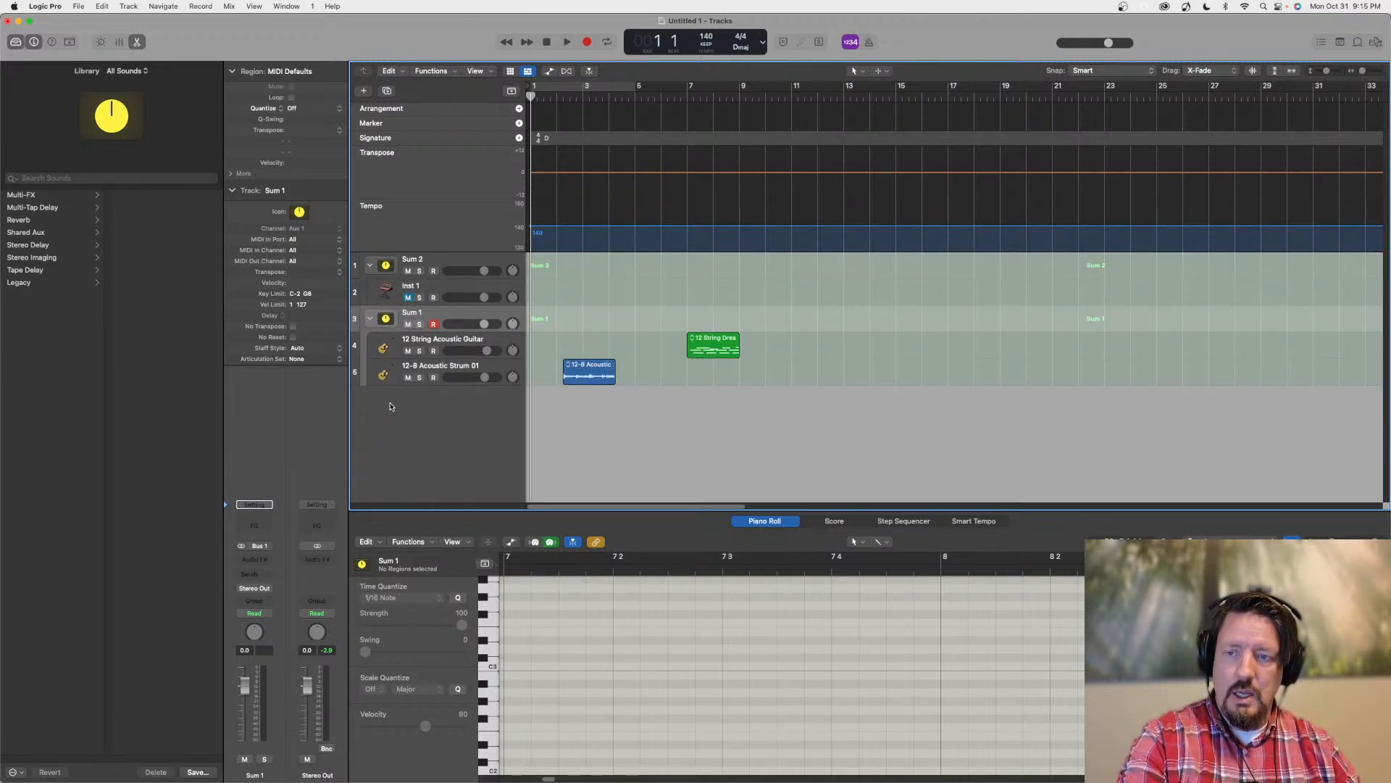
{"action": "key", "text": "super+z"}
{"action": "key", "text": "super+z"}
{"action": "key", "text": "super+z"}
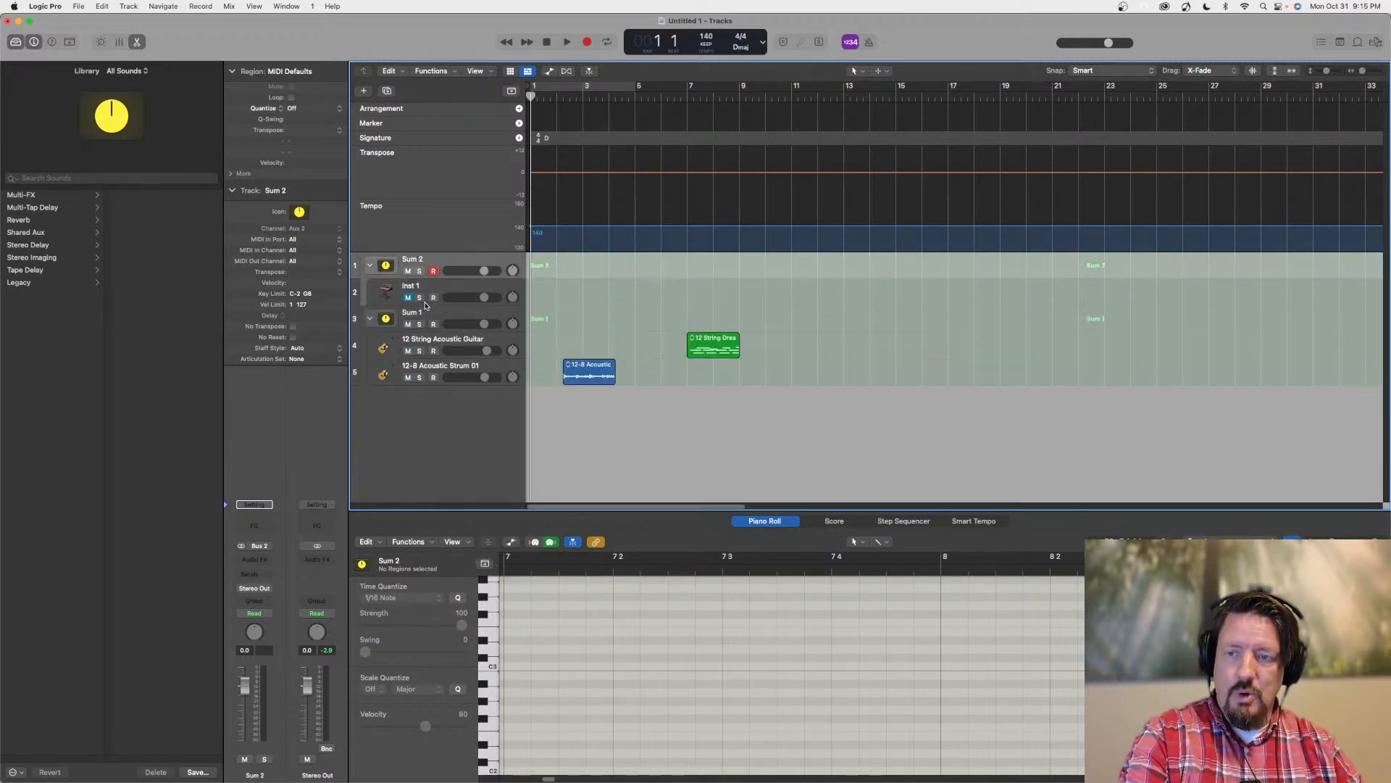
{"action": "key", "text": "super+z"}
{"action": "key", "text": "super+z"}
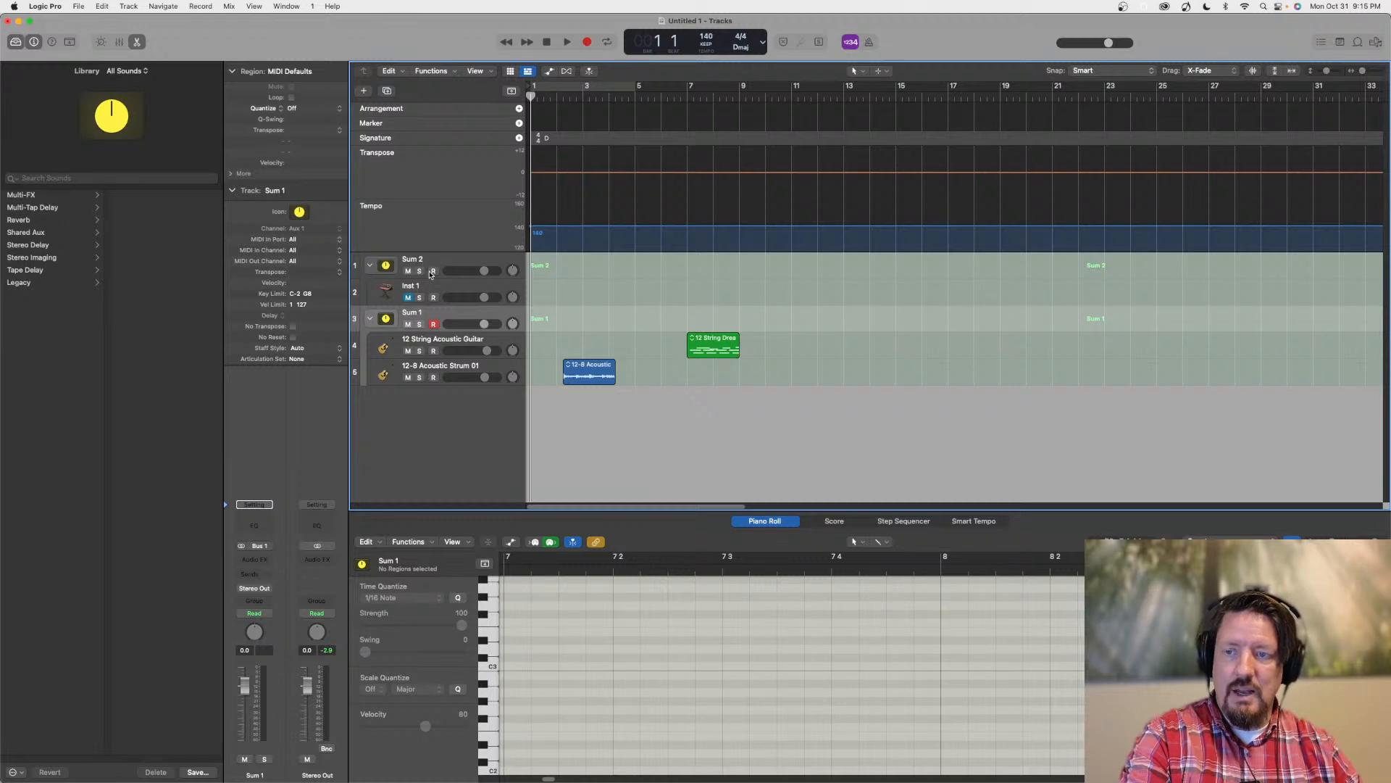
Undo the creation of the Sum 2 stack and create a folder stack from the Inst 1 track instead
{"action": "key", "text": "super+z"}
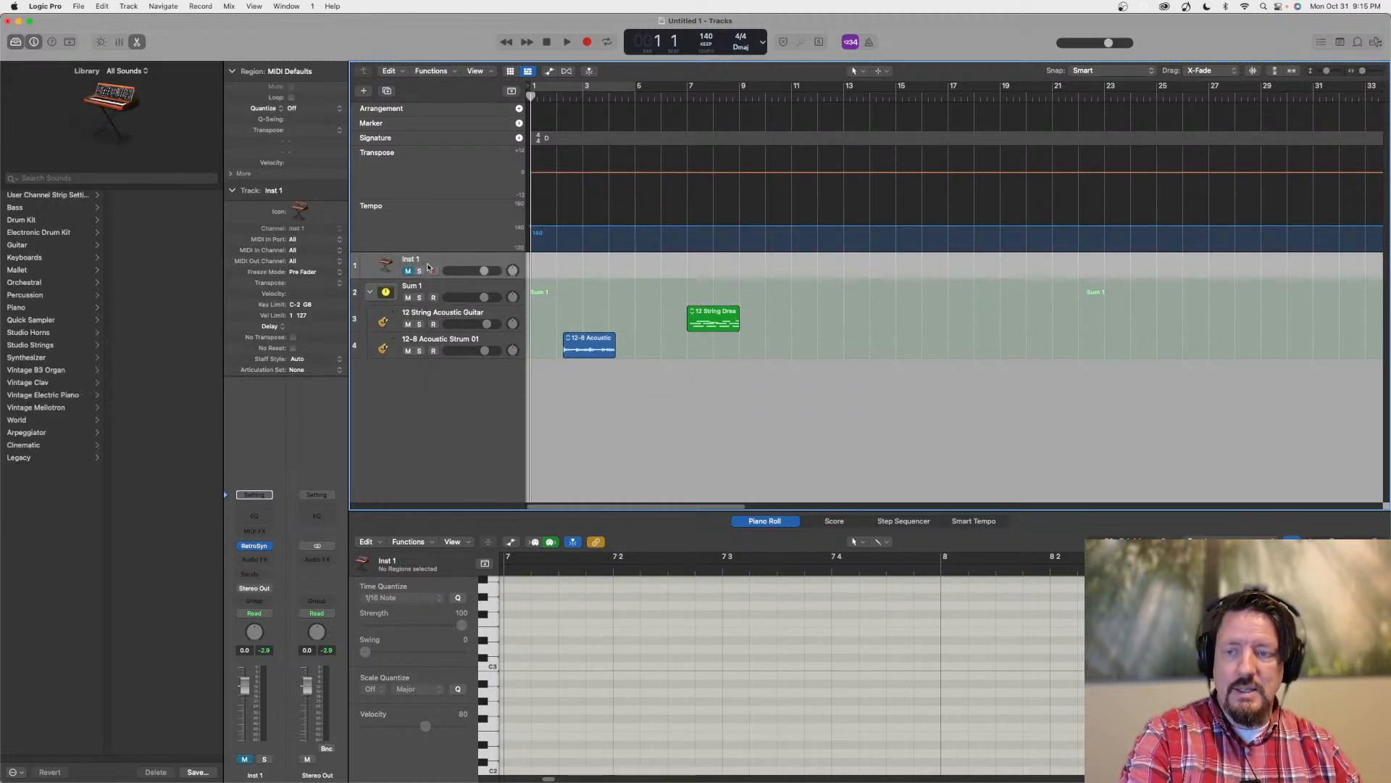
{"action": "right_click", "coordinate": [427, 263]}
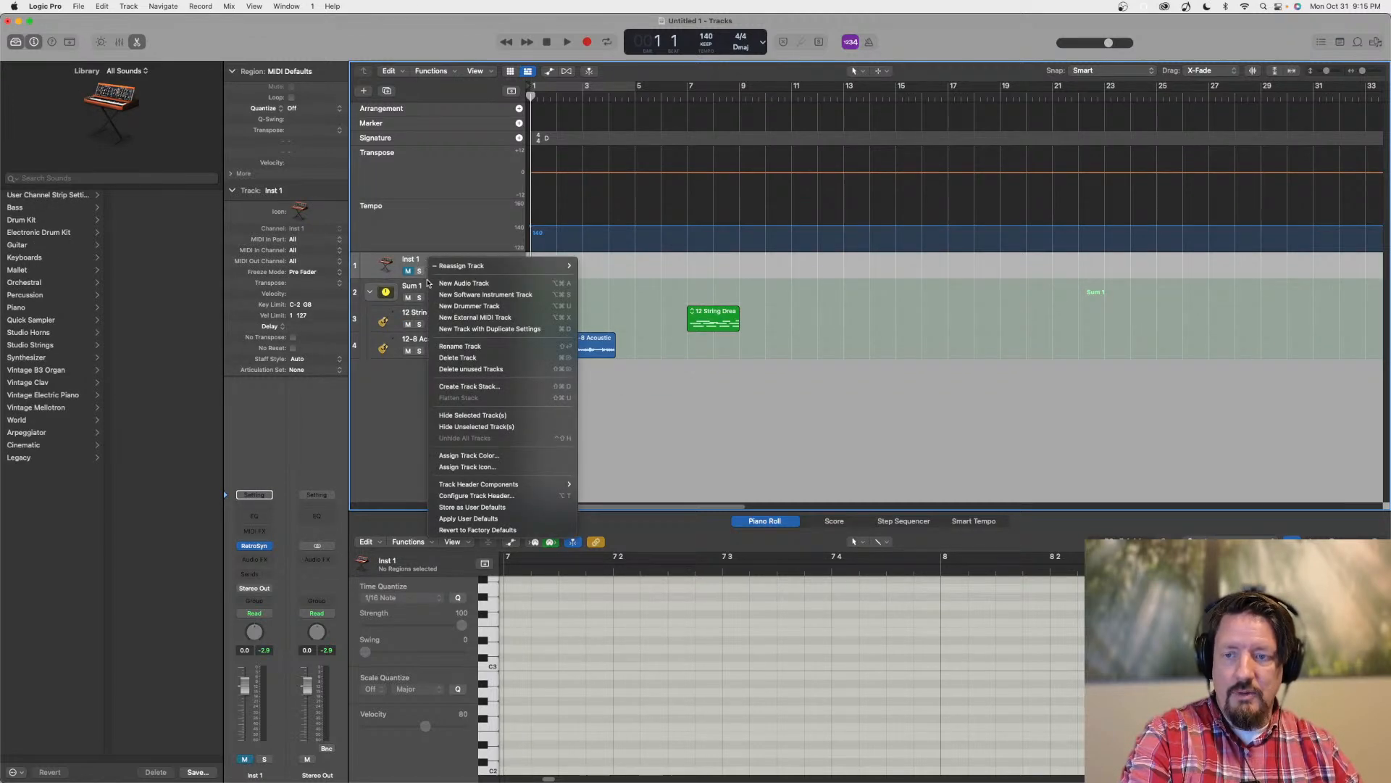
{"action": "left_click", "coordinate": [477, 388]}
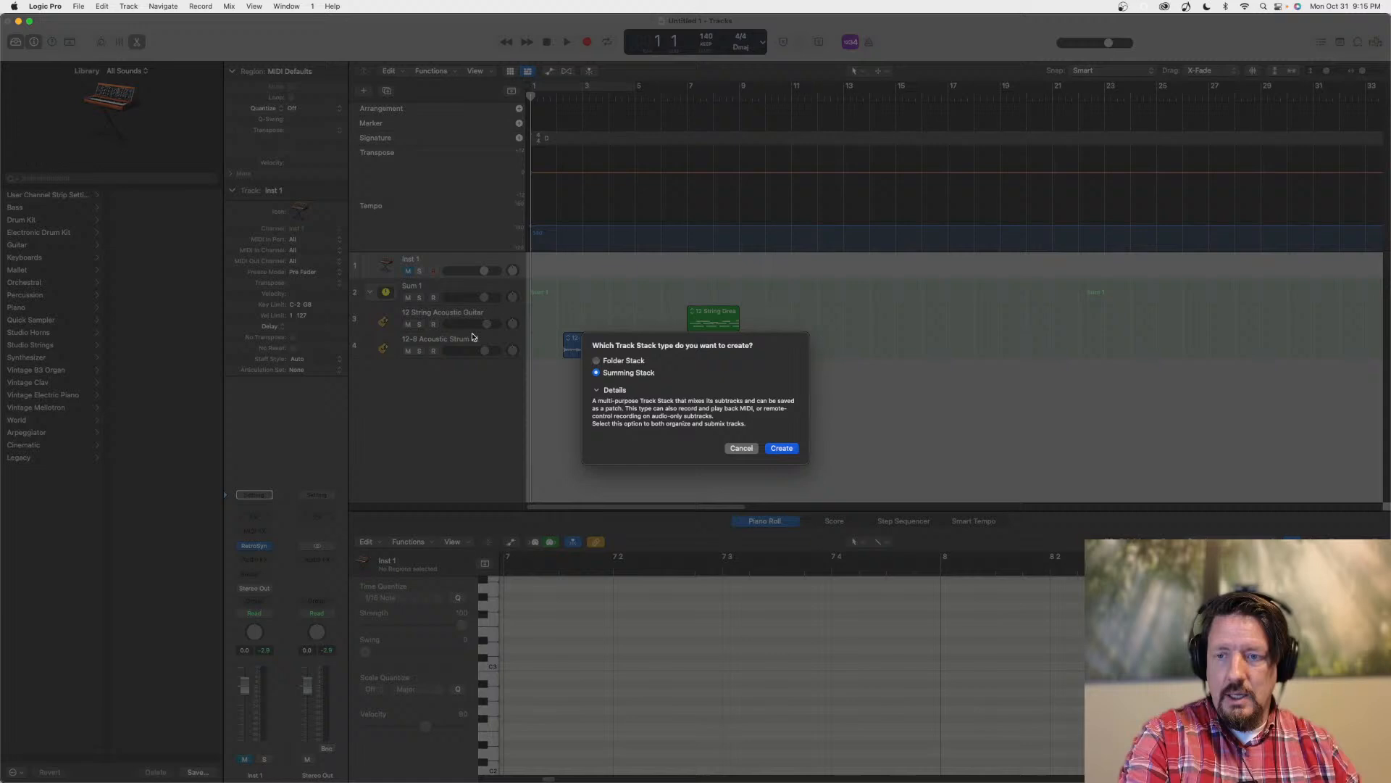
{"action": "left_click", "coordinate": [636, 361]}
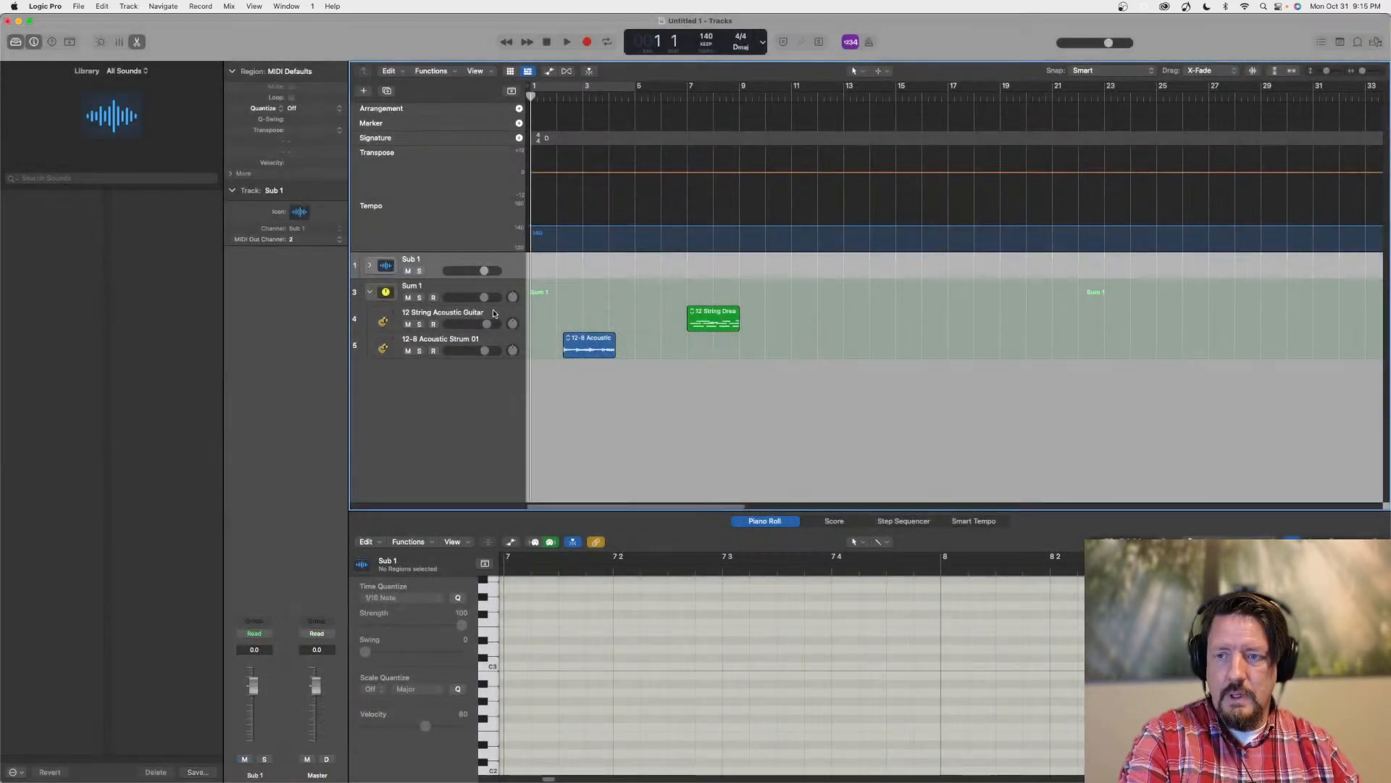
Nest the Sum 1 stack inside the Sub 1 folder stack, checking by collapsing and expanding Sub 1
{"action": "left_click_drag", "start_coordinate": [432, 310], "coordinate": [434, 292]}
{"action": "left_click", "coordinate": [370, 265]}
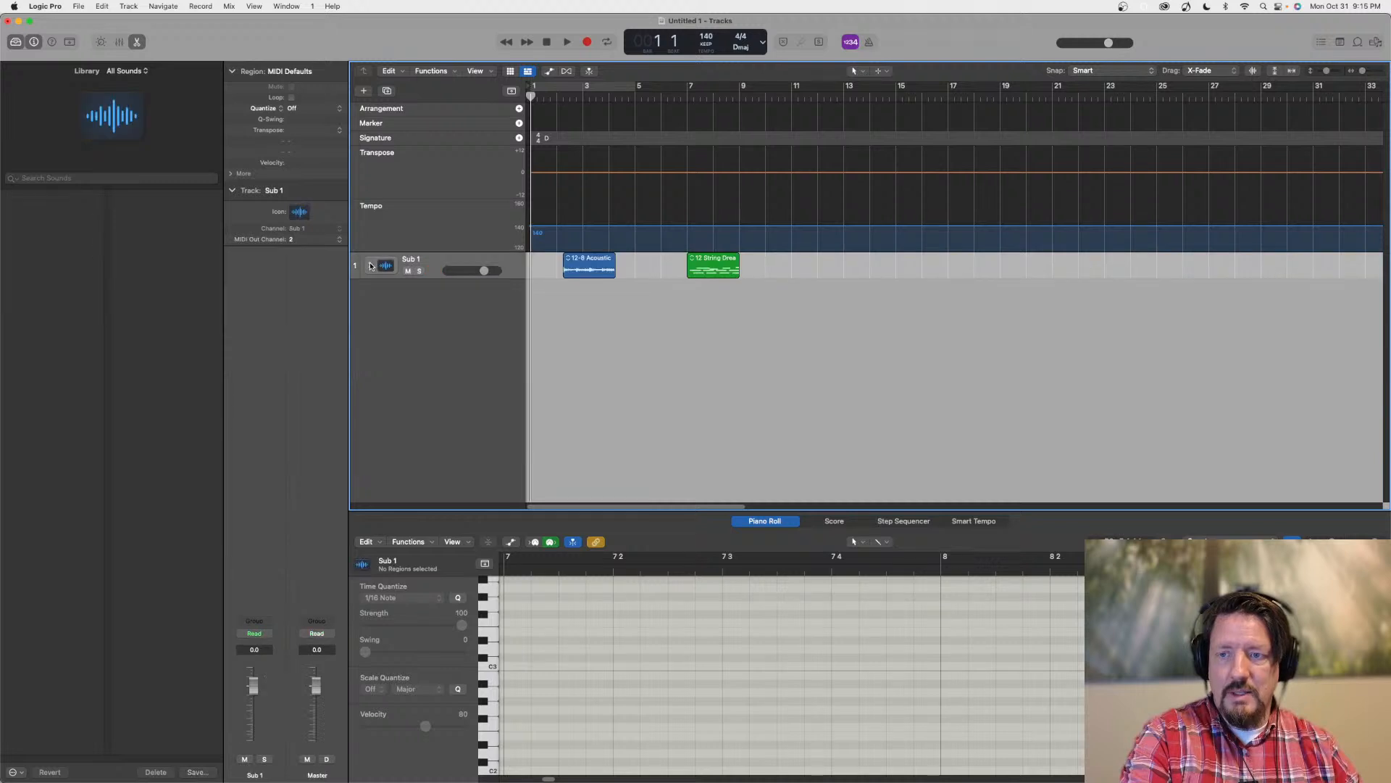
{"action": "left_click", "coordinate": [371, 265]}
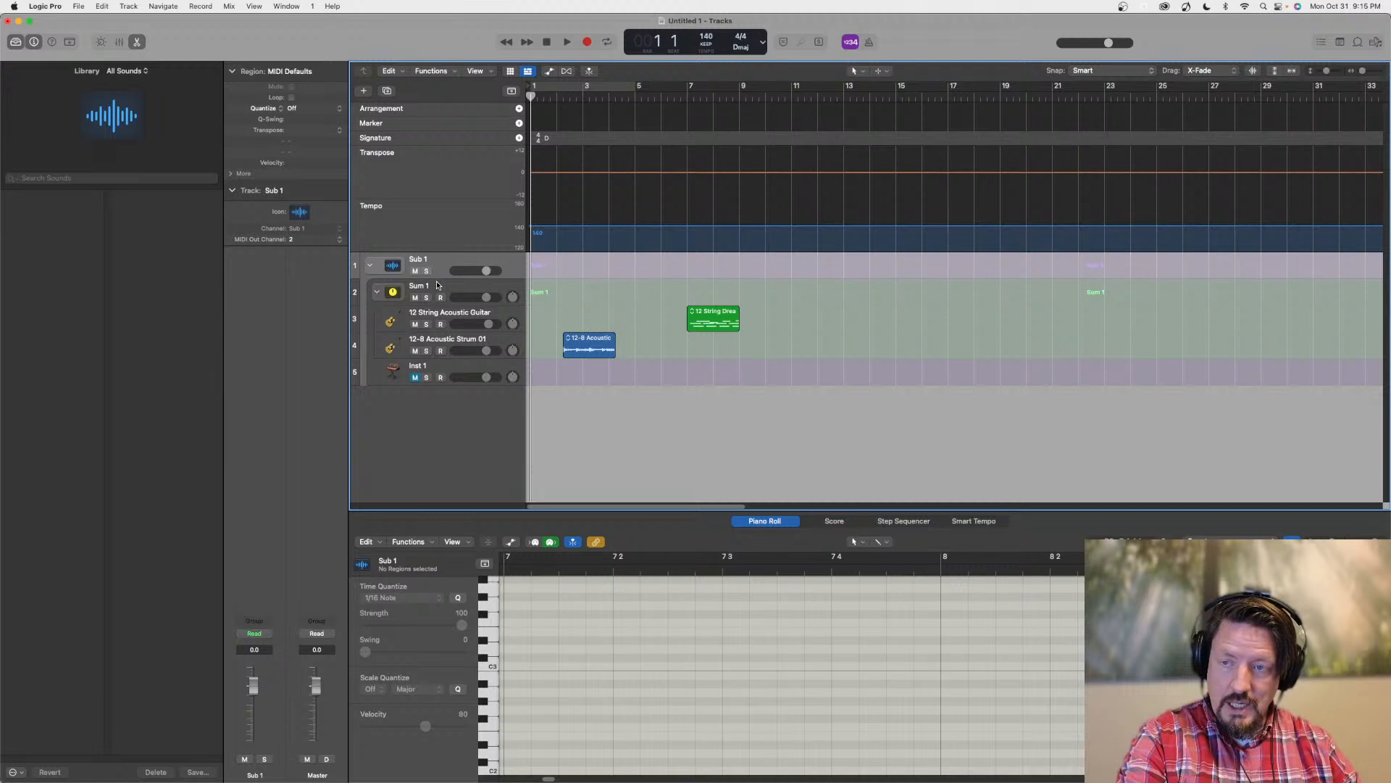
Add a new software instrument track below the Sub 1 stack and create a summing stack from it
{"action": "double_click", "coordinate": [405, 435]}
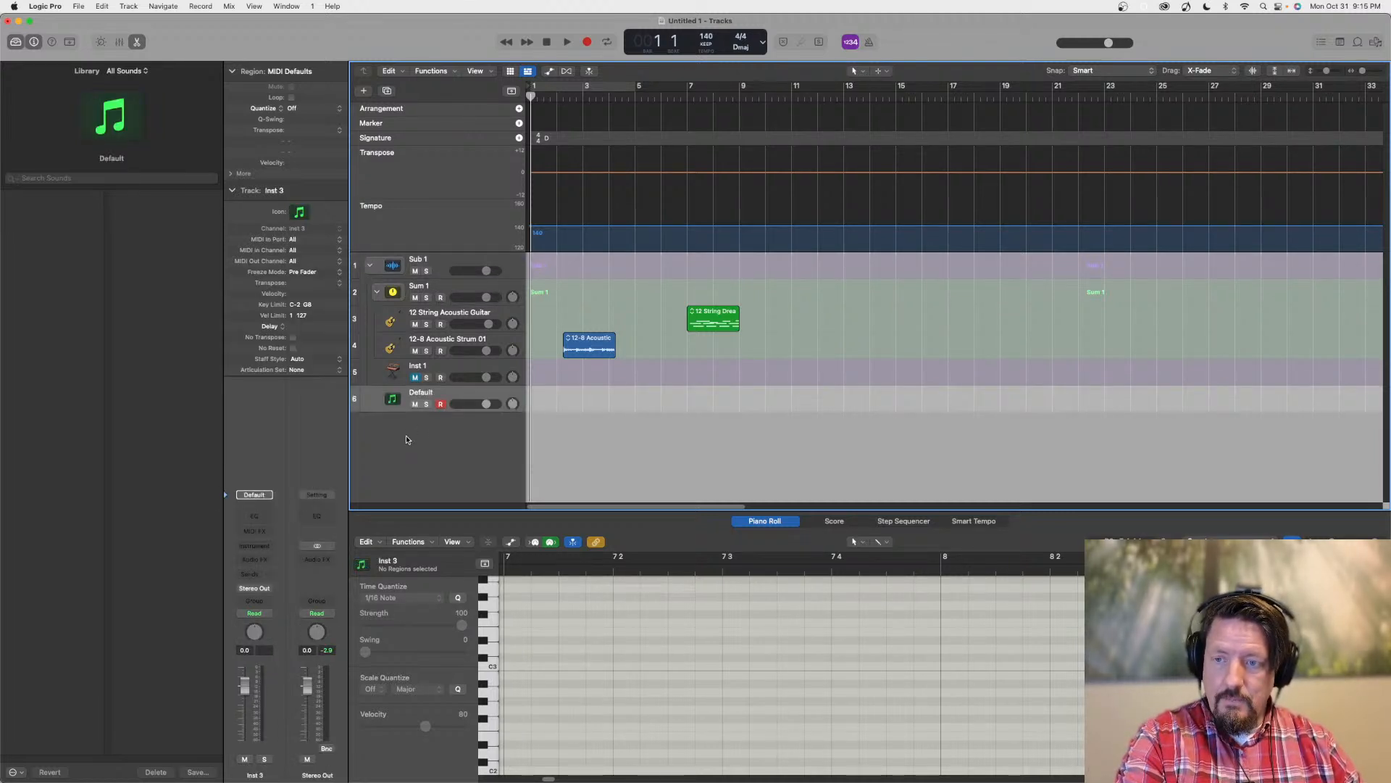
{"action": "right_click", "coordinate": [426, 392]}
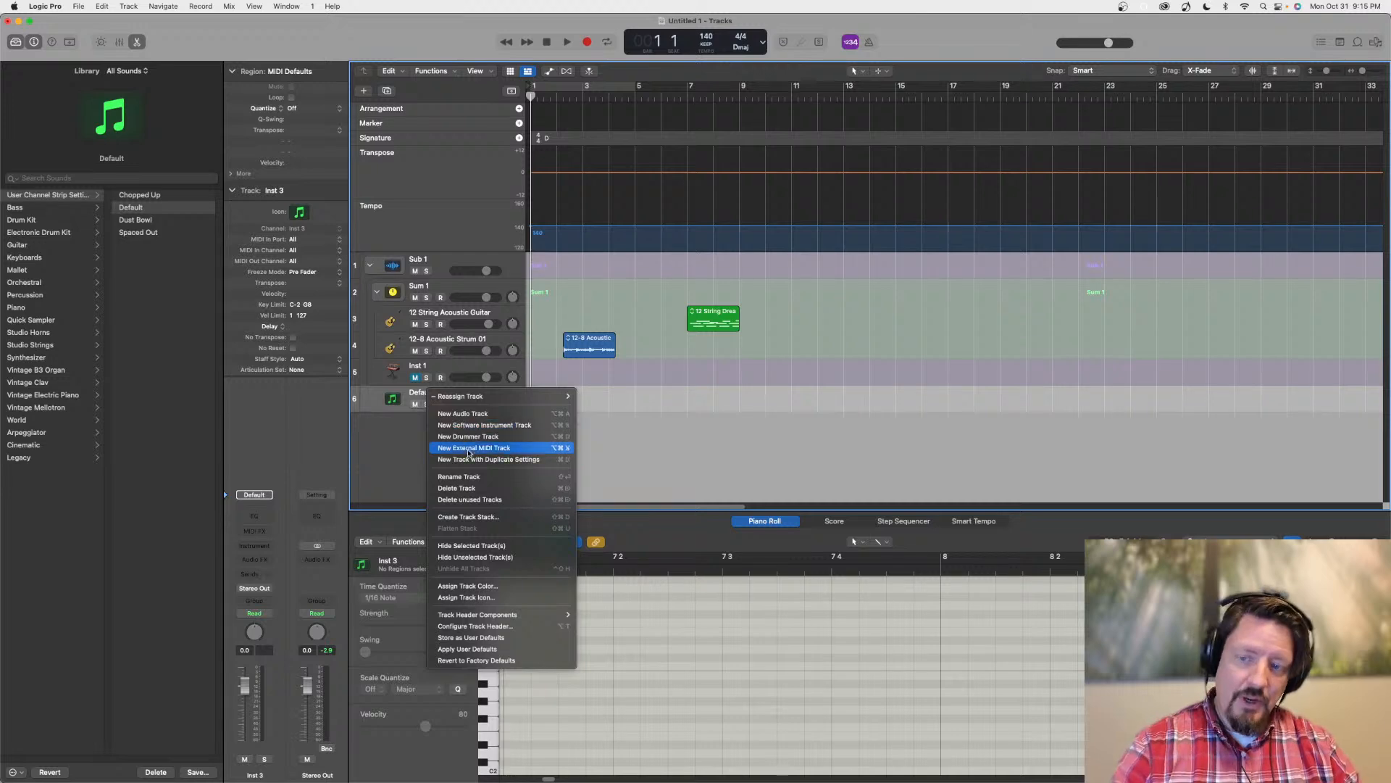
{"action": "left_click", "coordinate": [504, 518]}
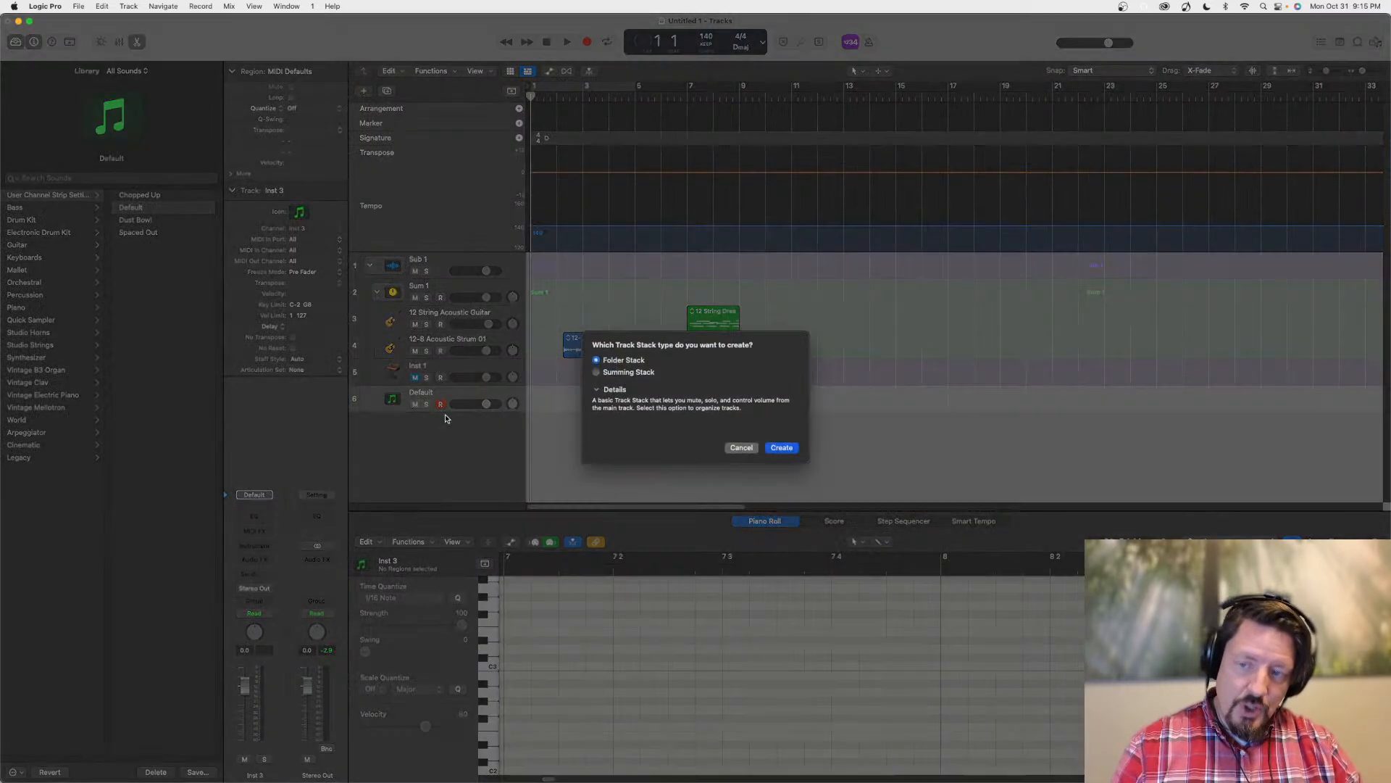
{"action": "left_click", "coordinate": [596, 372]}
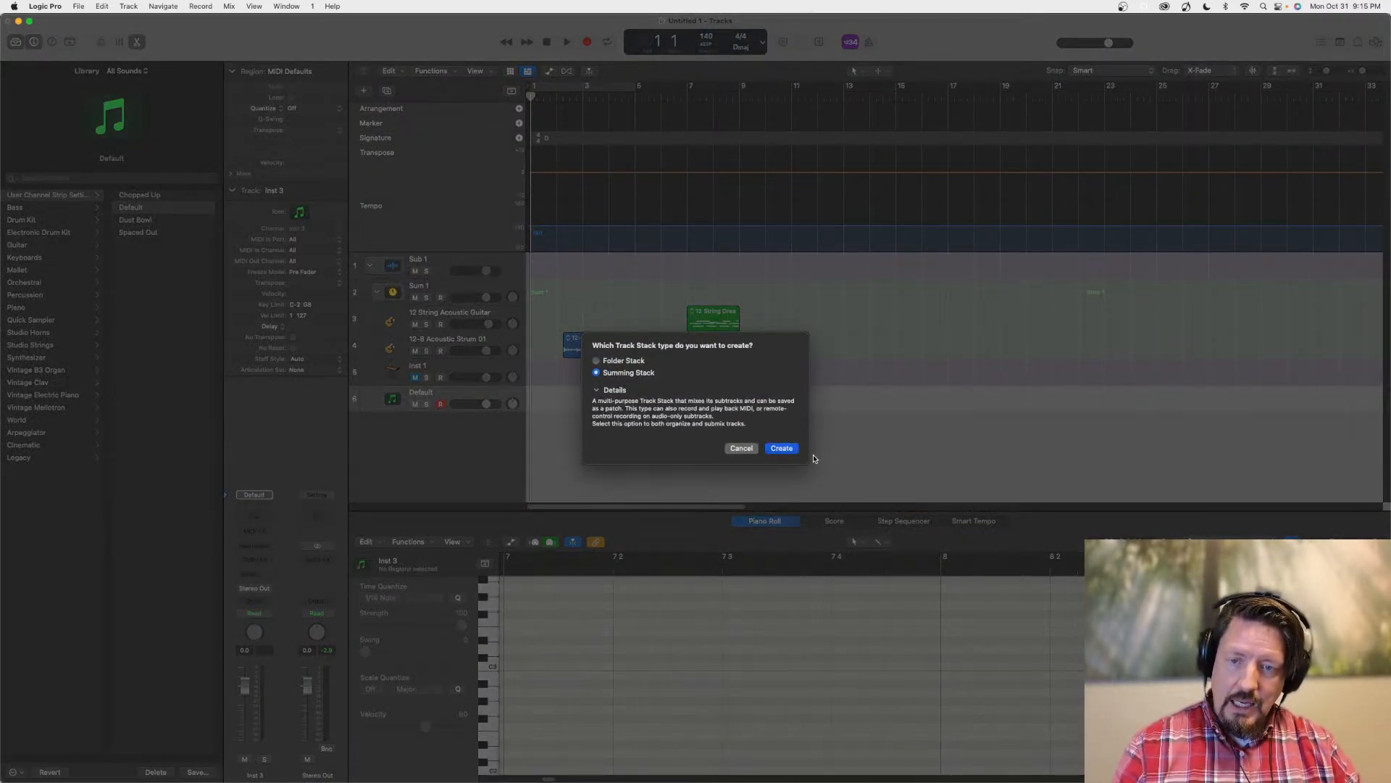
{"action": "left_click", "coordinate": [781, 448]}
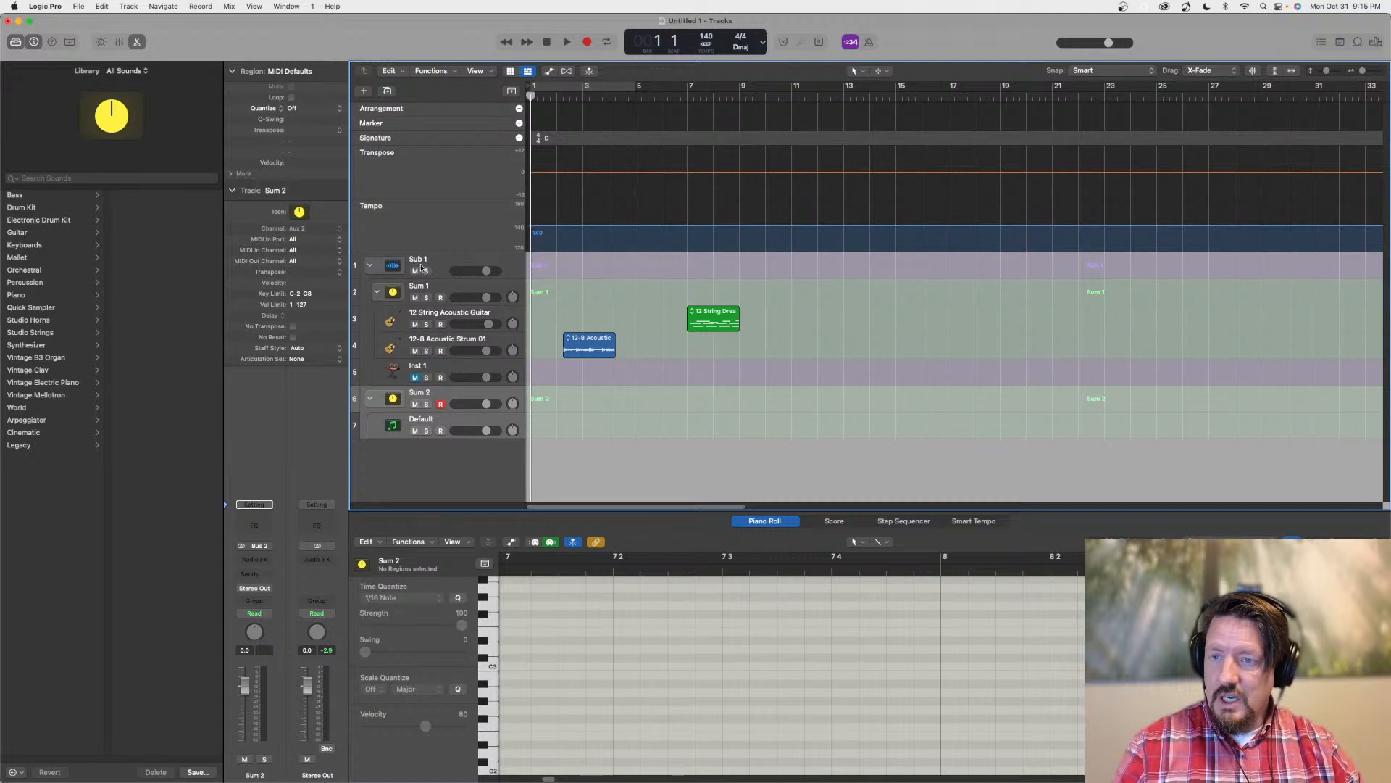
Try to nest the collapsed Sub 1 folder stack inside Sum 2, checking by collapsing and expanding Sum 2
{"action": "left_click", "coordinate": [371, 266]}
{"action": "left_click_drag", "start_coordinate": [435, 258], "coordinate": [439, 311]}
{"action": "left_click", "coordinate": [370, 264]}
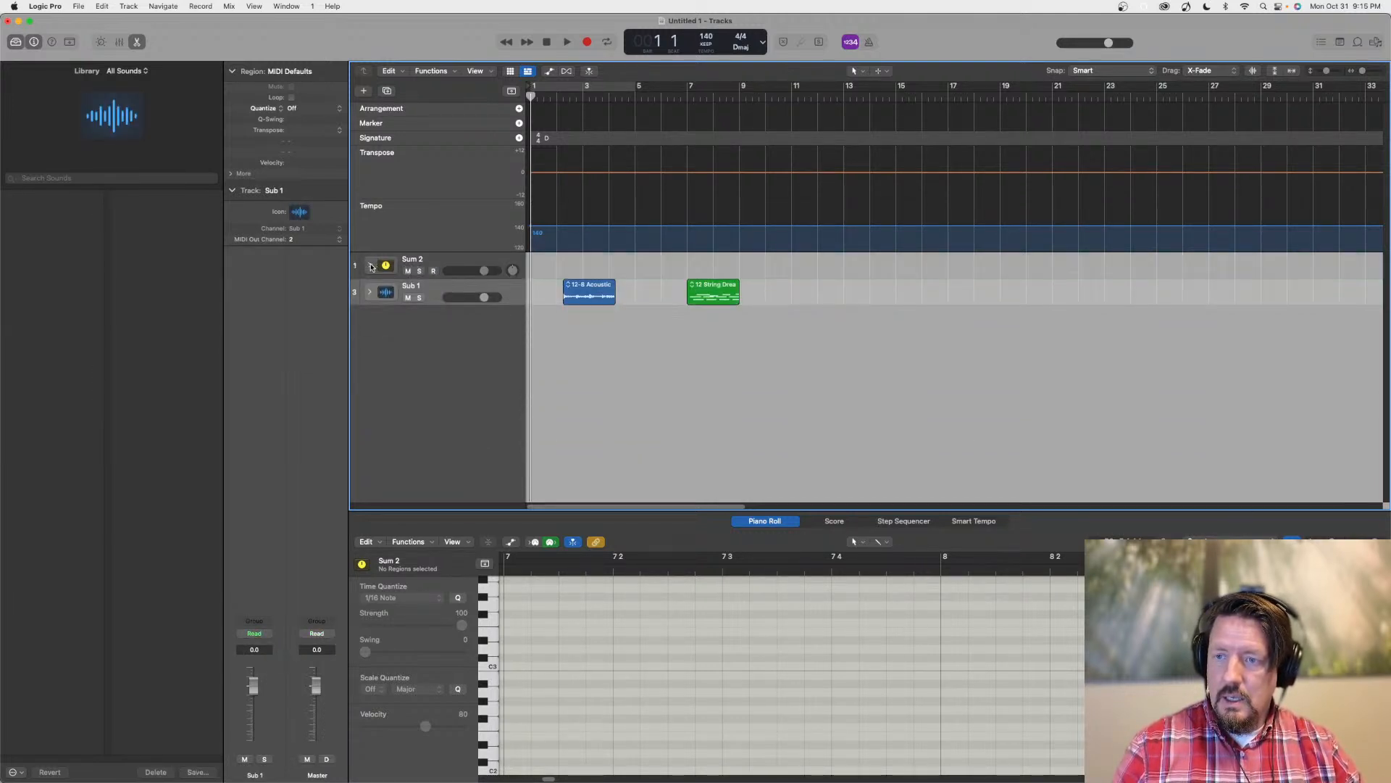
{"action": "left_click", "coordinate": [370, 264]}
{"action": "left_click_drag", "start_coordinate": [421, 313], "coordinate": [449, 328]}
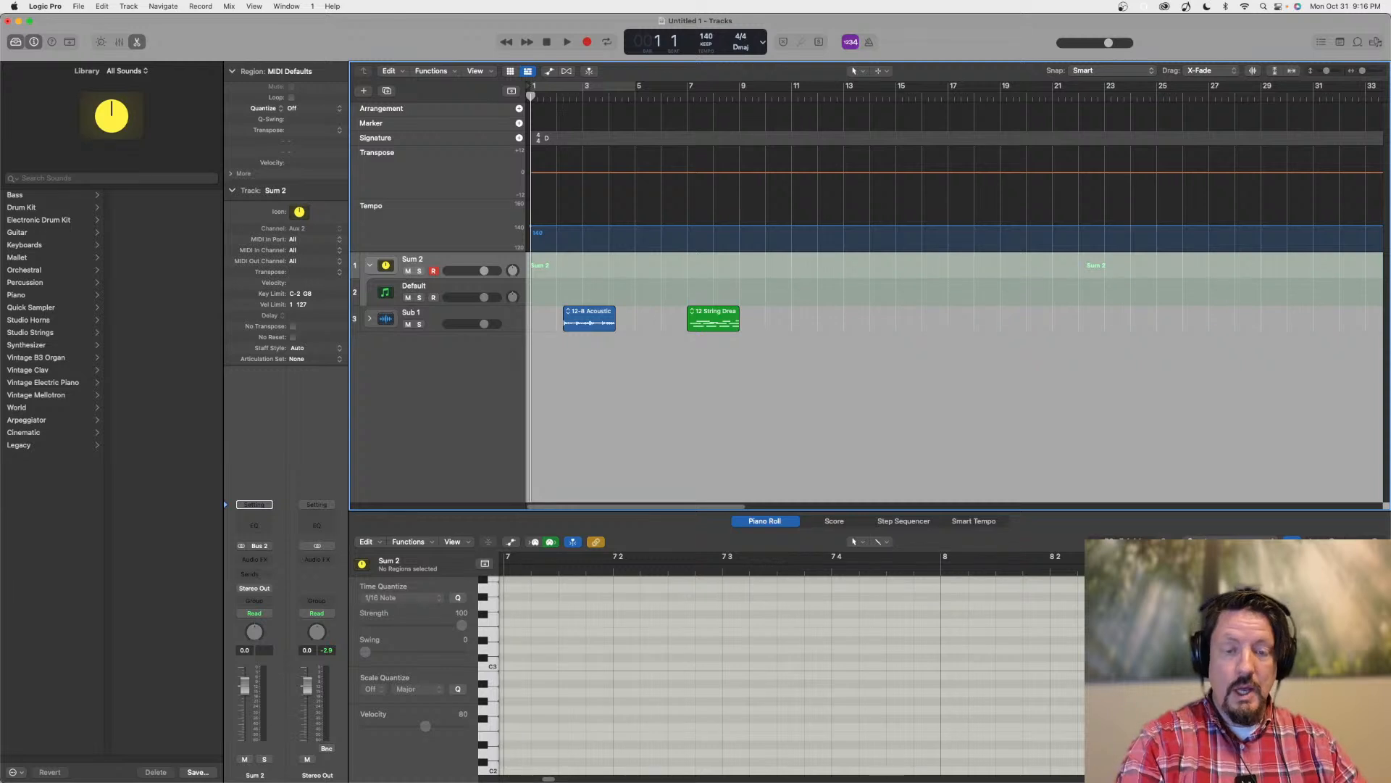
Show the mixer and try to move the Sub 1 channel strip ahead of the Inst 3 strip
{"action": "key", "text": "x"}
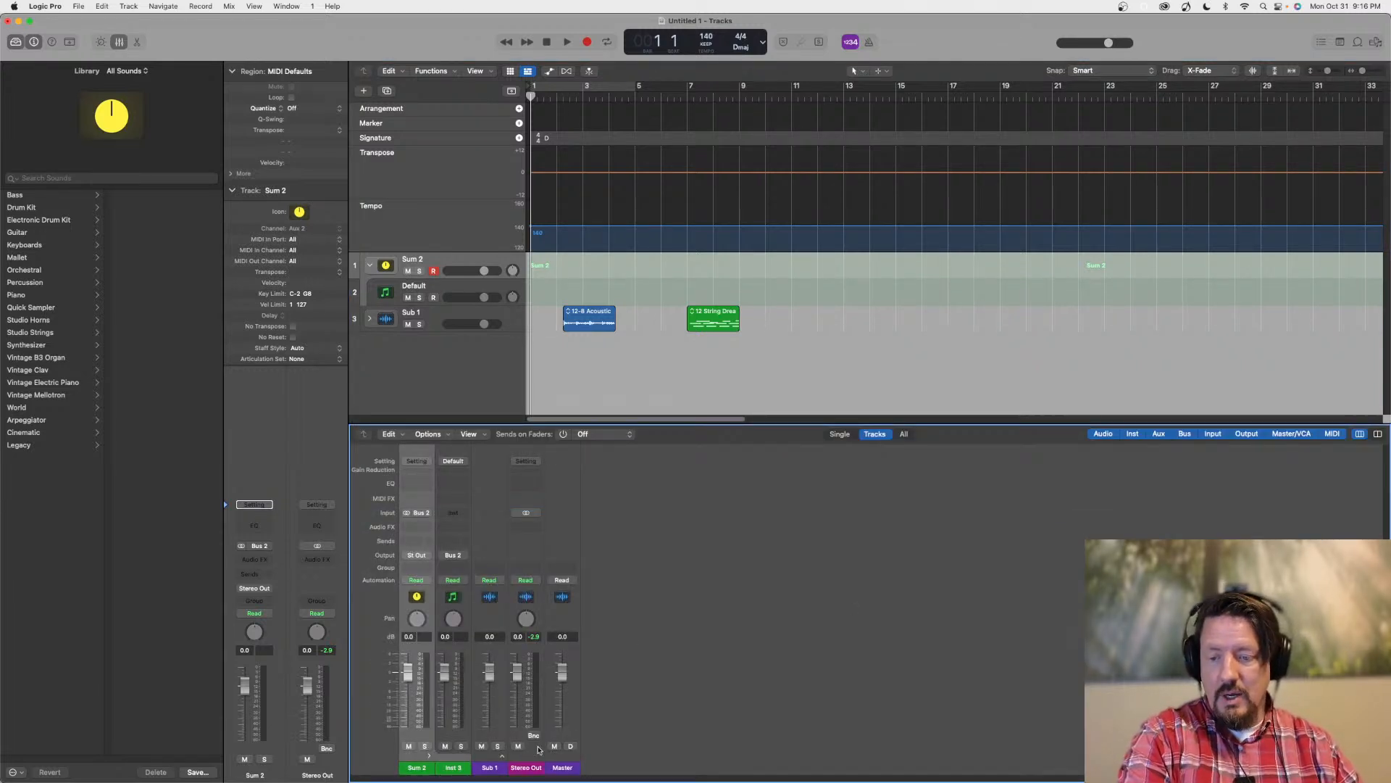
{"action": "left_click", "coordinate": [487, 768]}
{"action": "left_click_drag", "start_coordinate": [487, 768], "coordinate": [455, 768]}
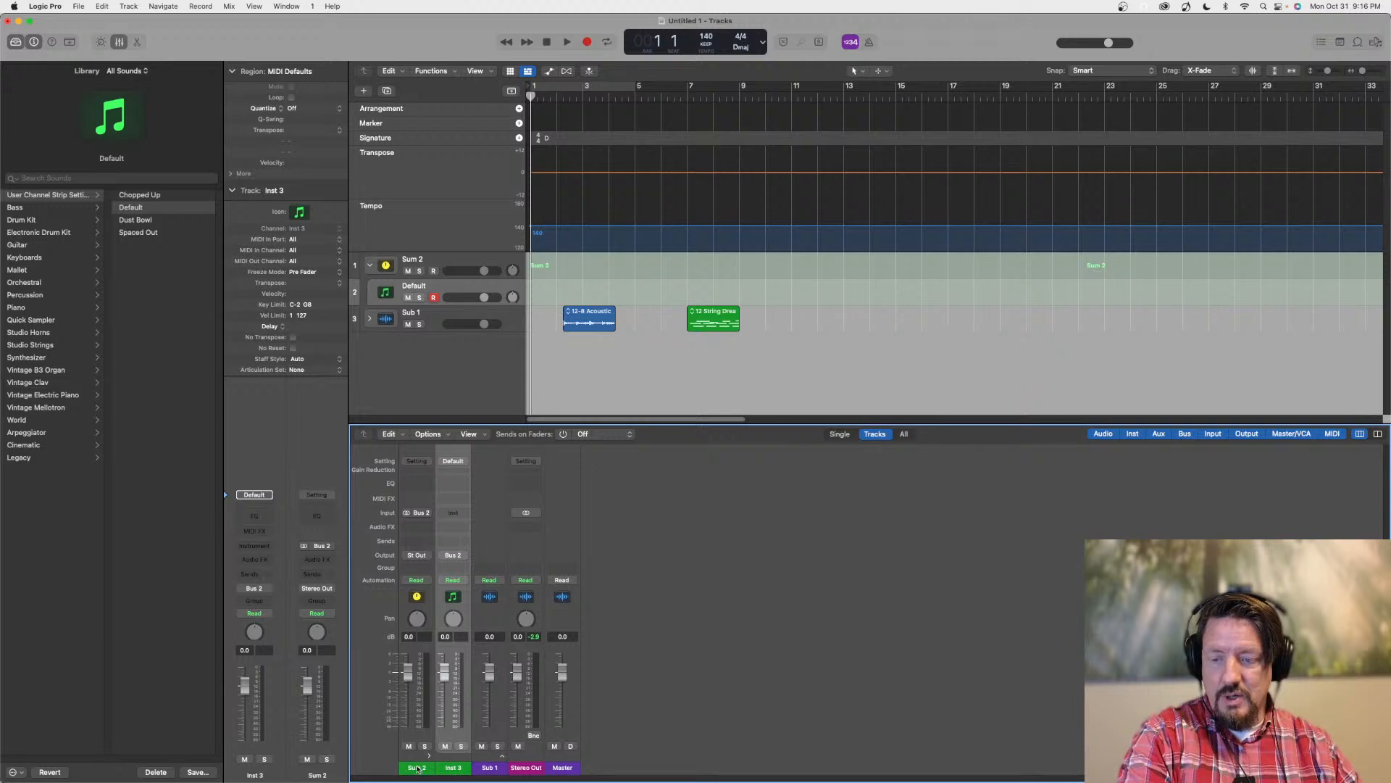
Move the Sum 2 stack below the Sub 1 folder stack and select Sub 1
{"action": "left_click_drag", "start_coordinate": [435, 260], "coordinate": [443, 358]}
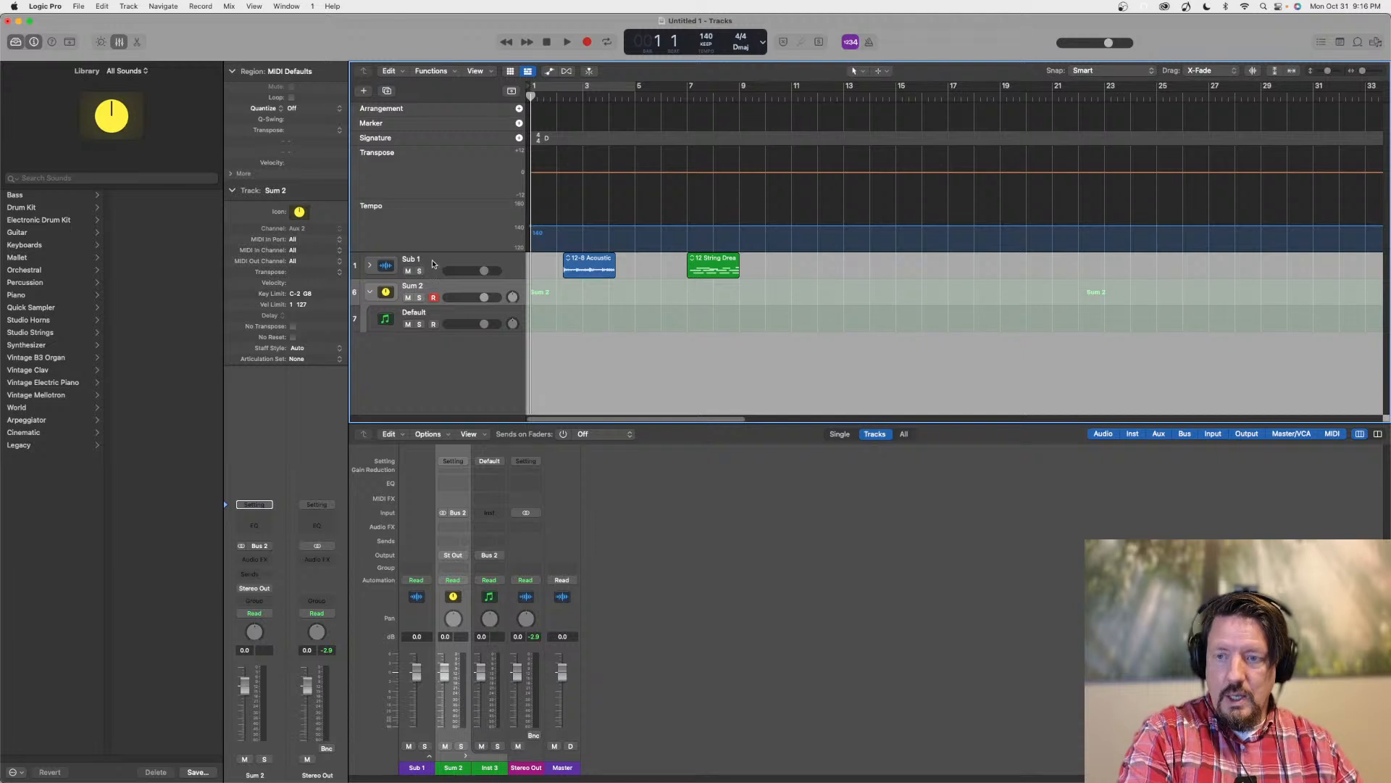
{"action": "mouse_move", "coordinate": [435, 263]}
{"action": "left_mouse_down"}
{"action": "mouse_move", "coordinate": [439, 354]}
{"action": "mouse_move", "coordinate": [436, 259]}
{"action": "left_mouse_up"}
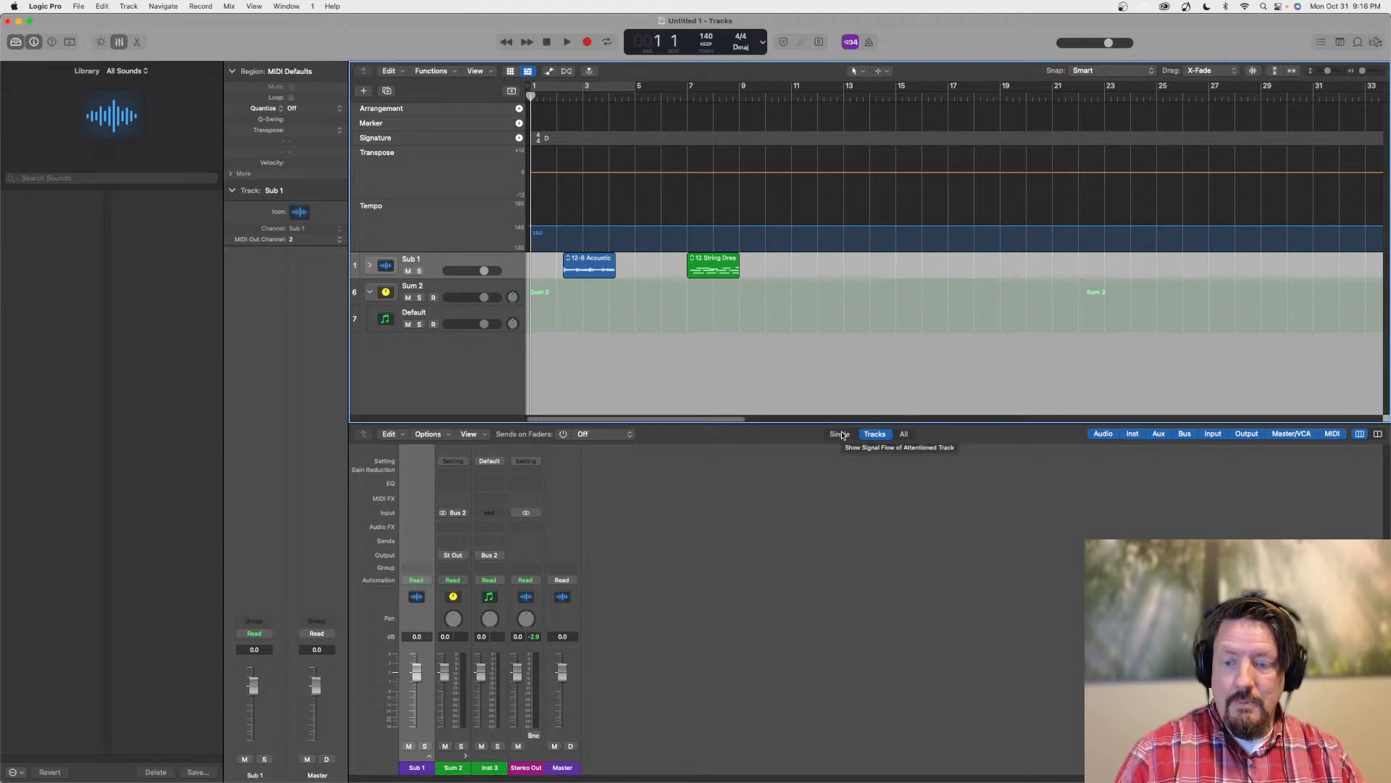
Switch the mixer to Single view and compare the signal flow of Sub 1, Sum 2 and the Default track
{"action": "left_click", "coordinate": [841, 433]}
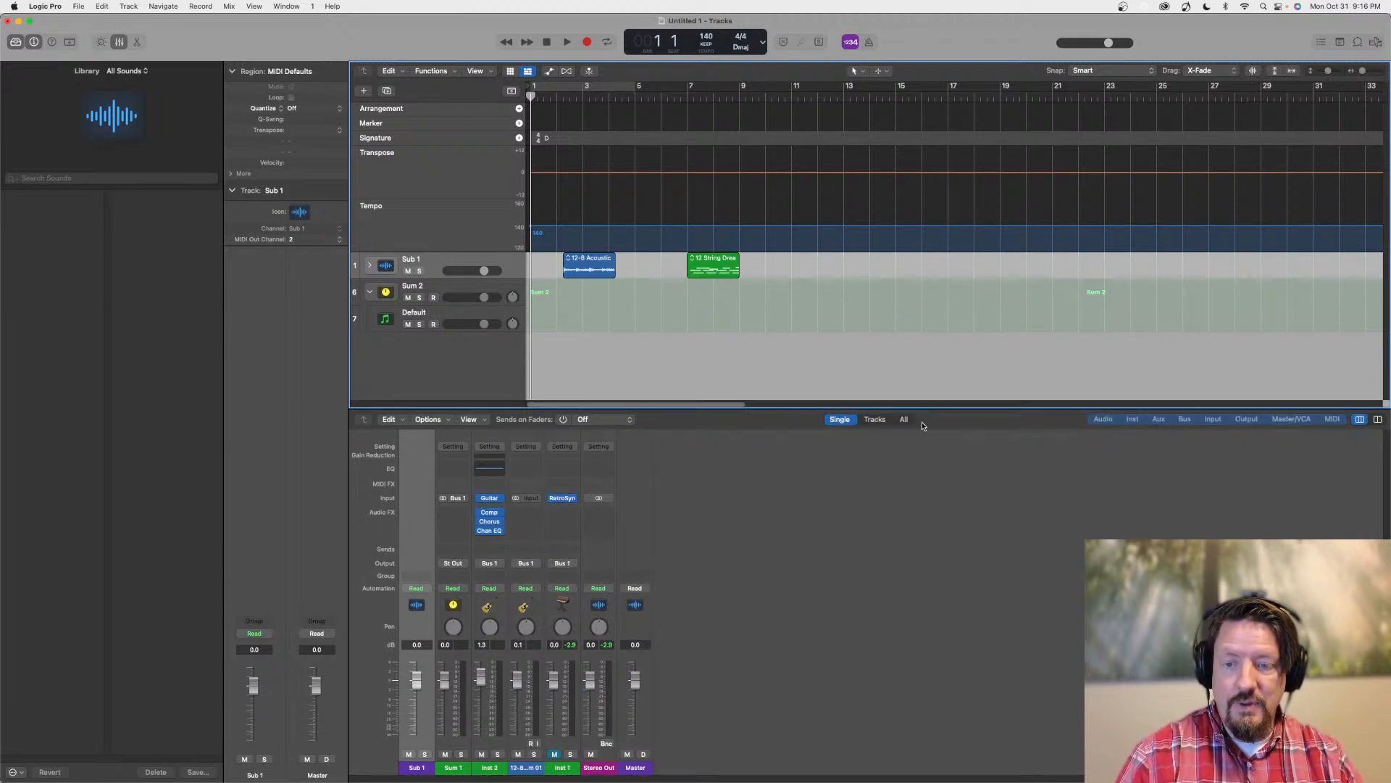
{"action": "left_click", "coordinate": [439, 291]}
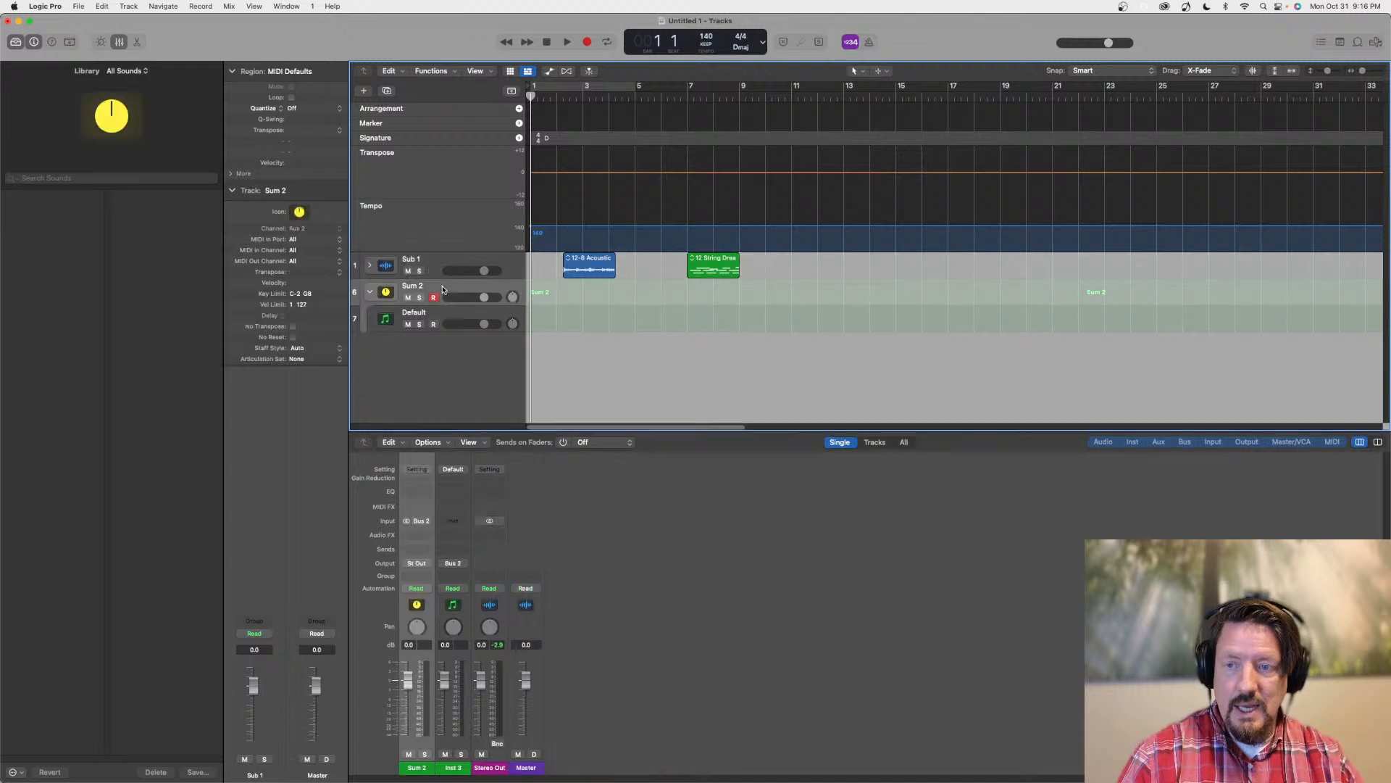
{"action": "left_click", "coordinate": [438, 319]}
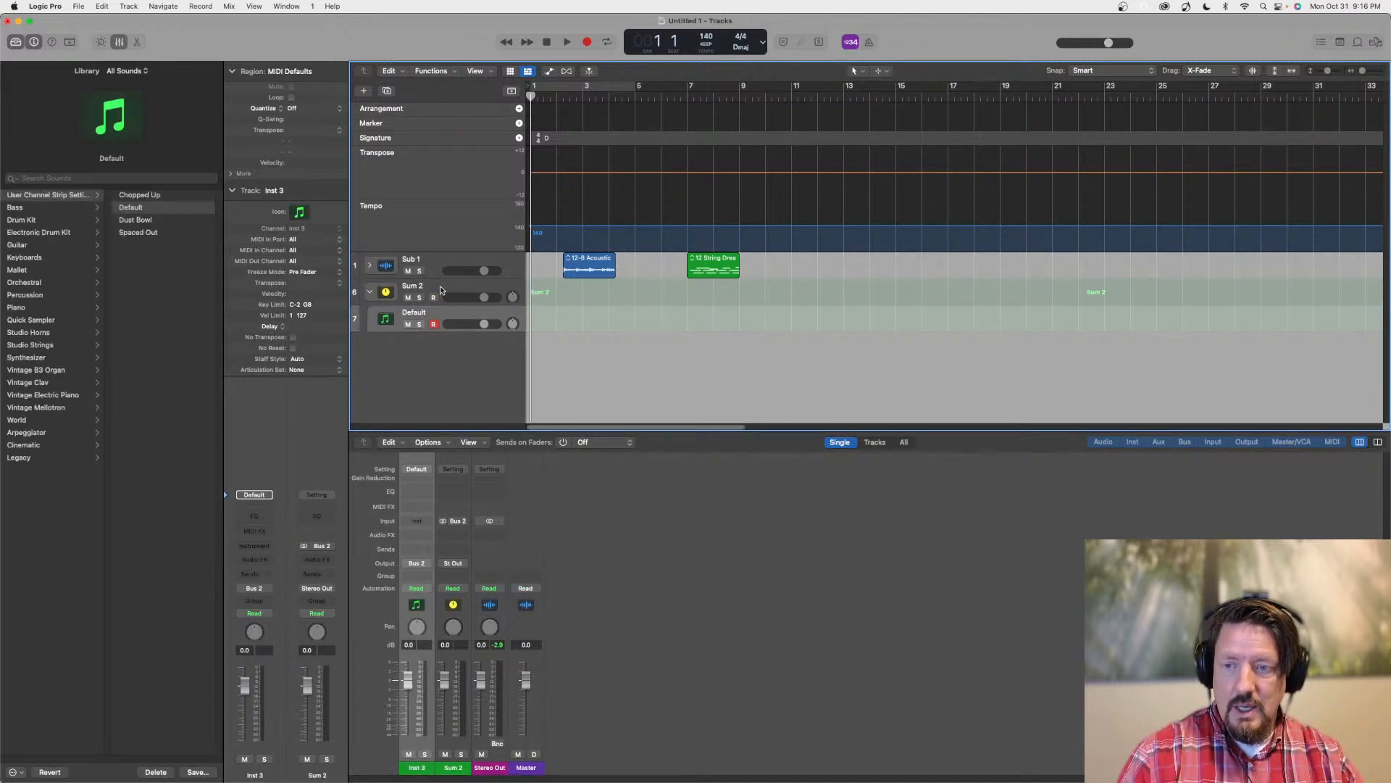
{"action": "left_click", "coordinate": [442, 290]}
{"action": "left_click", "coordinate": [440, 267]}
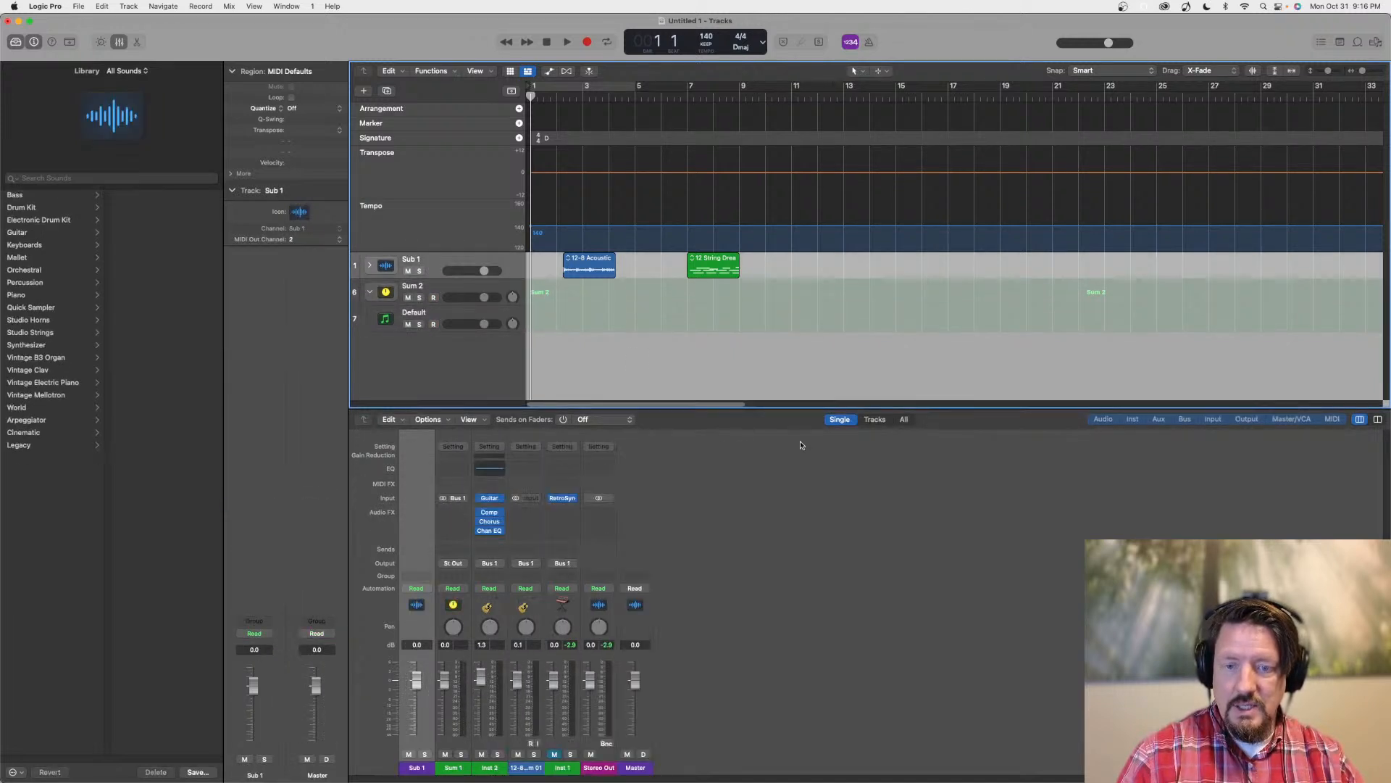
Return the mixer to Tracks view and examine its channel strips filtered by Audio, Inst, Aux, Bus and Output types
{"action": "left_click", "coordinate": [875, 437]}
{"action": "left_click", "coordinate": [1098, 435]}
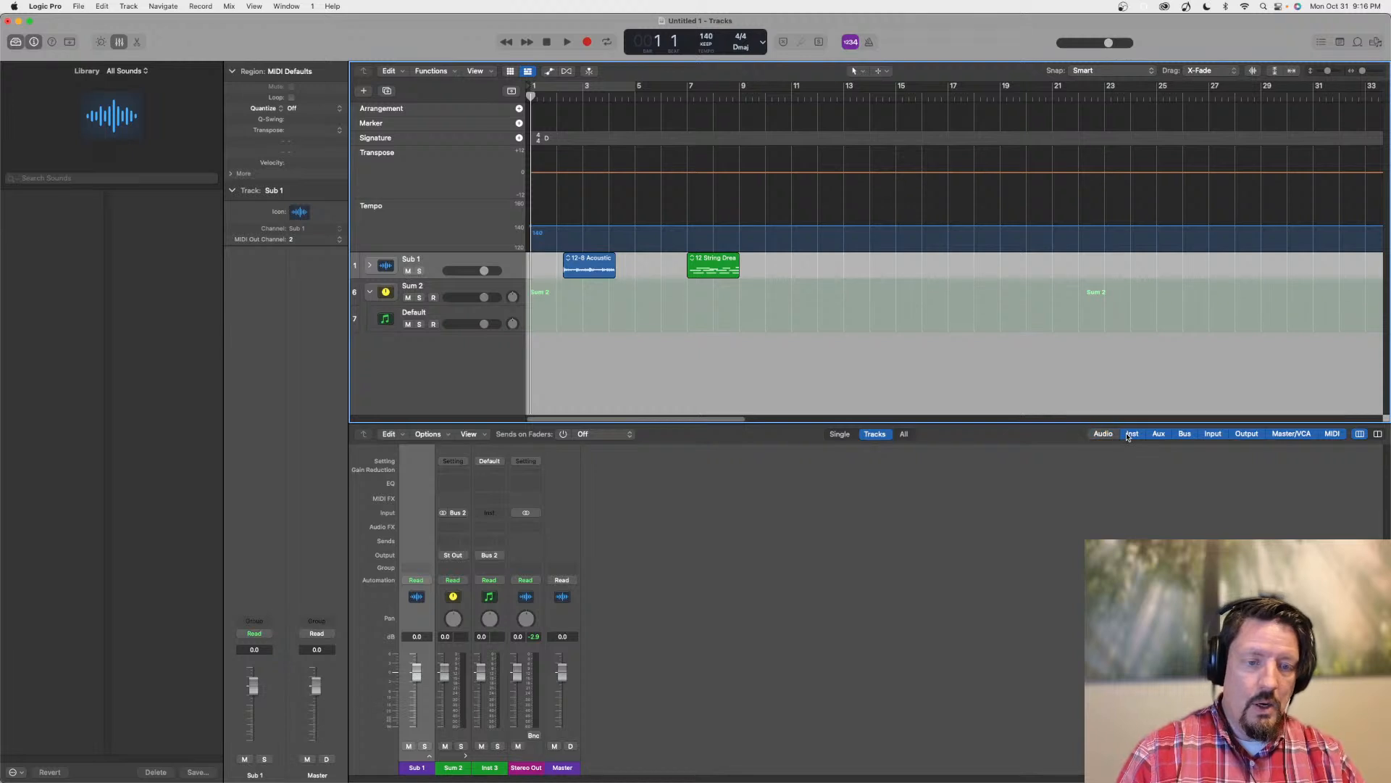
{"action": "left_click", "coordinate": [1131, 434]}
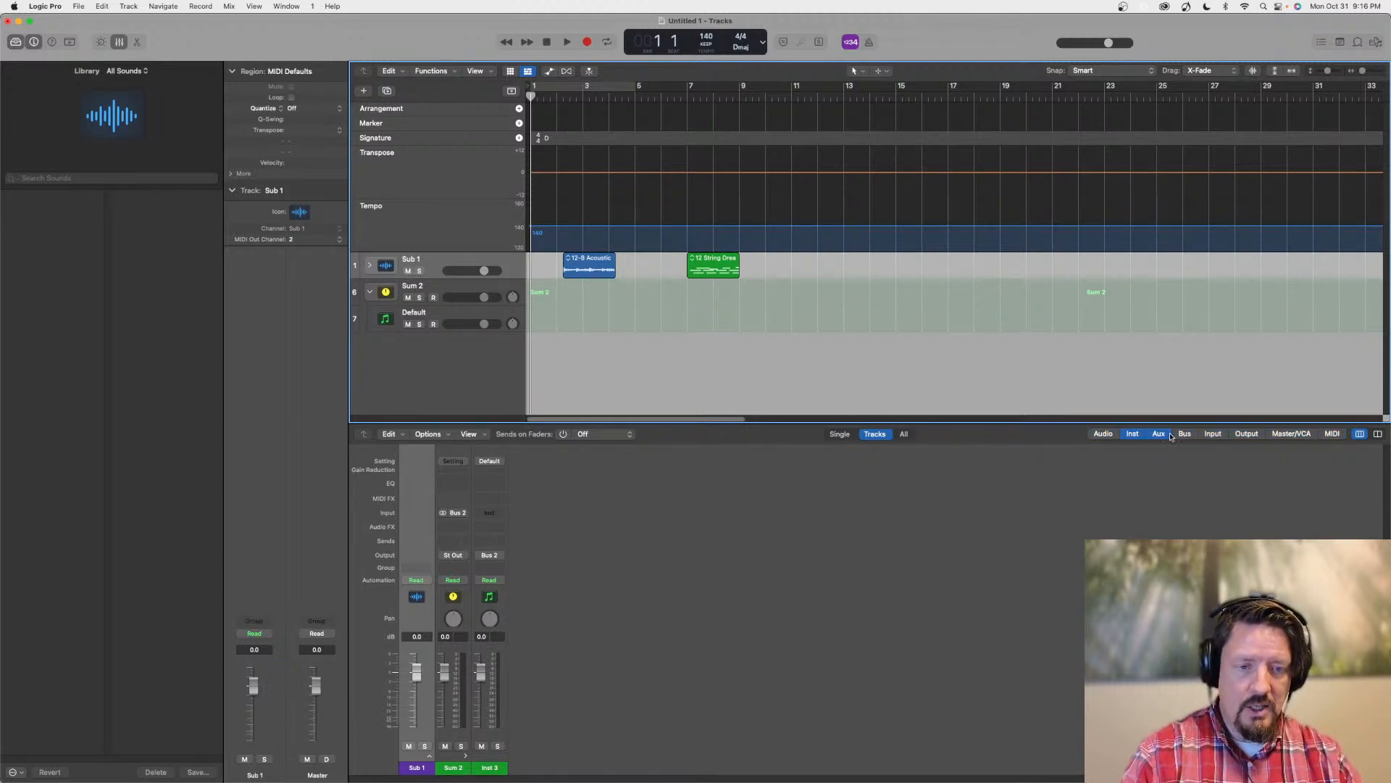
{"action": "left_click", "coordinate": [1133, 436]}
{"action": "left_click", "coordinate": [1160, 445]}
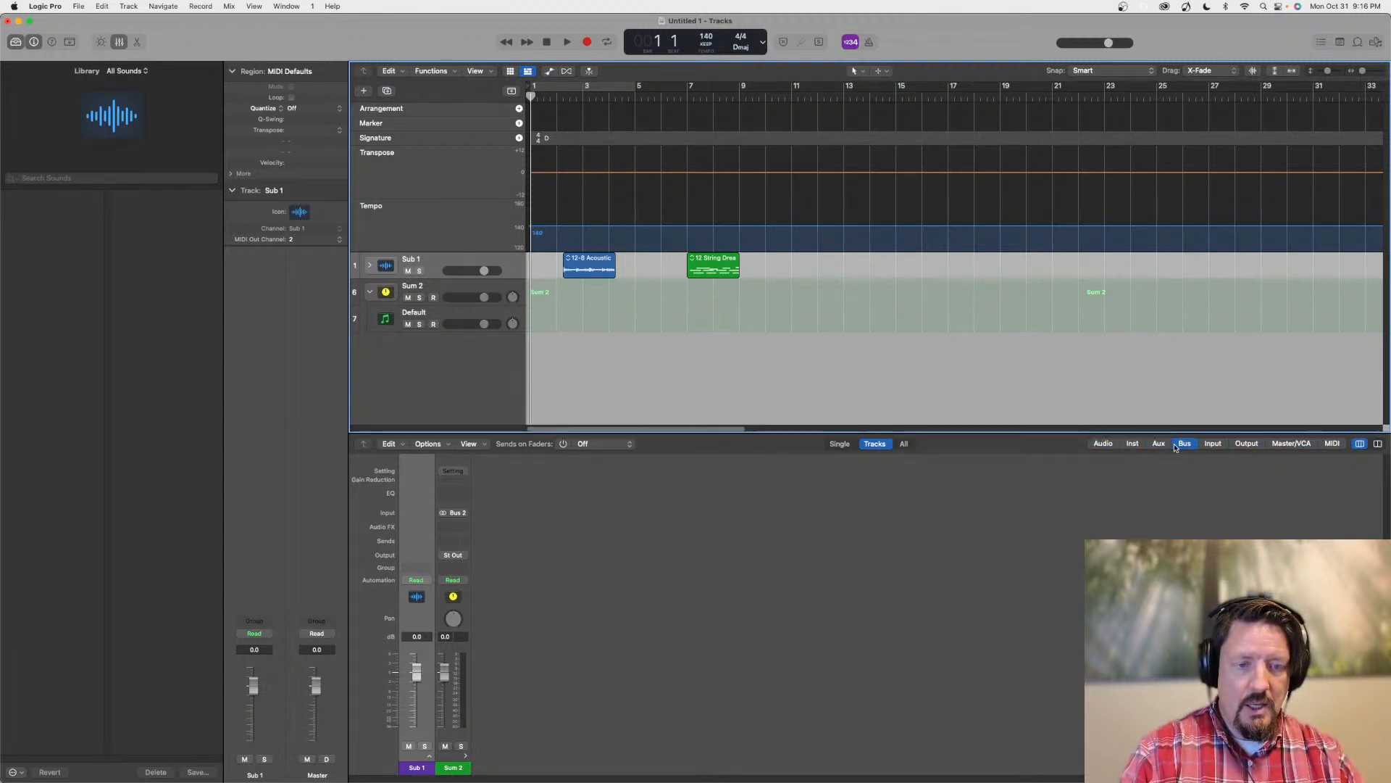
{"action": "left_click", "coordinate": [1185, 444], "text": "alt"}
{"action": "left_click", "coordinate": [1247, 445]}
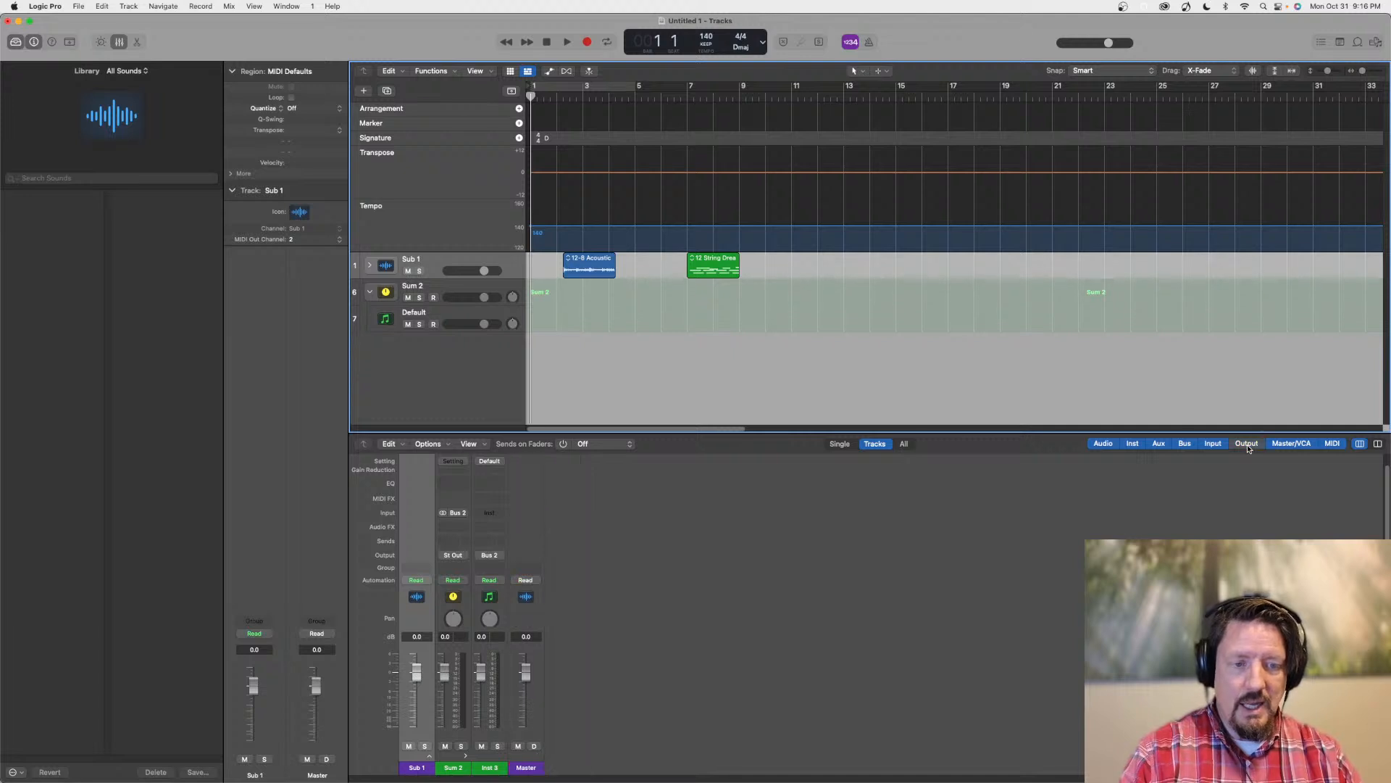
{"action": "left_click", "coordinate": [1247, 445], "text": "alt"}
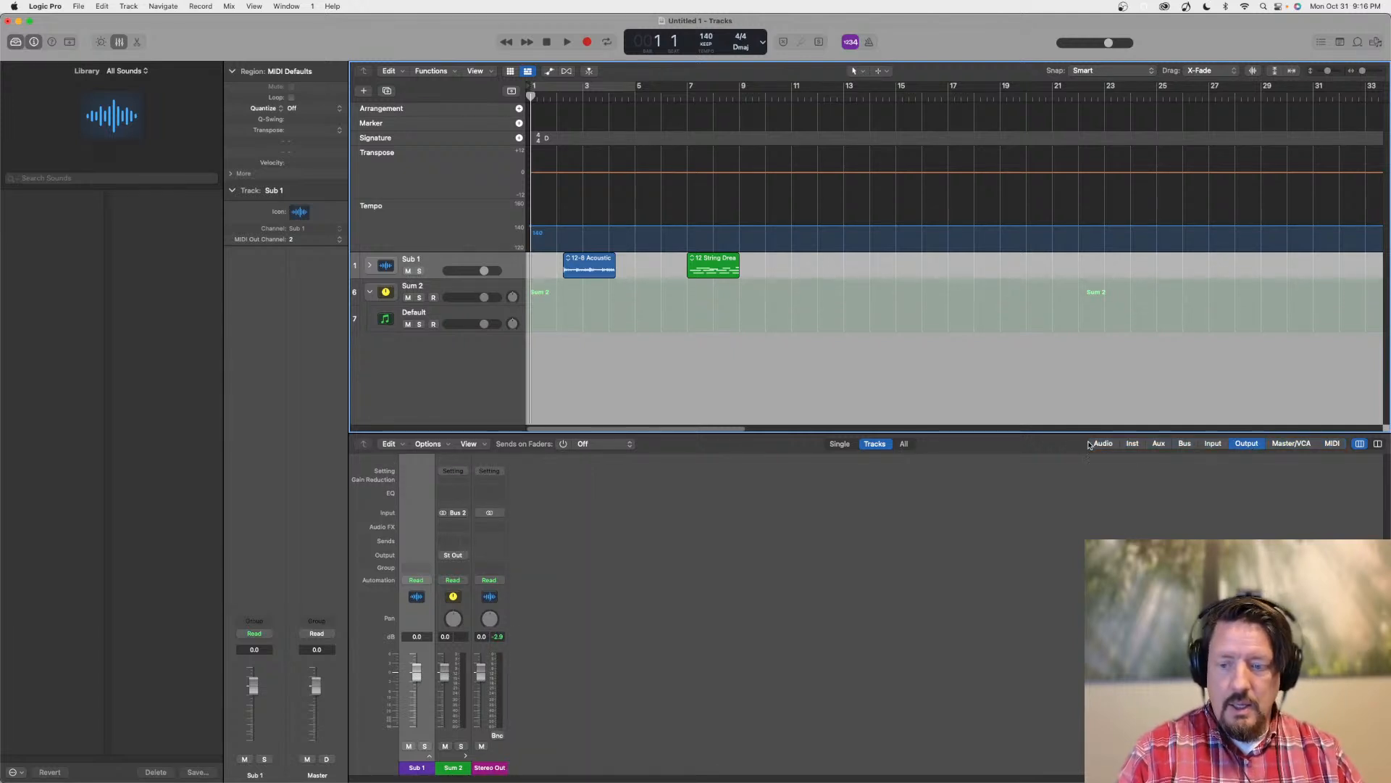
Include the Audio, Inst, Aux, Bus, Input, Output, Master/VCA and MIDI channel types in the mixer again
{"action": "left_click", "coordinate": [1100, 443]}
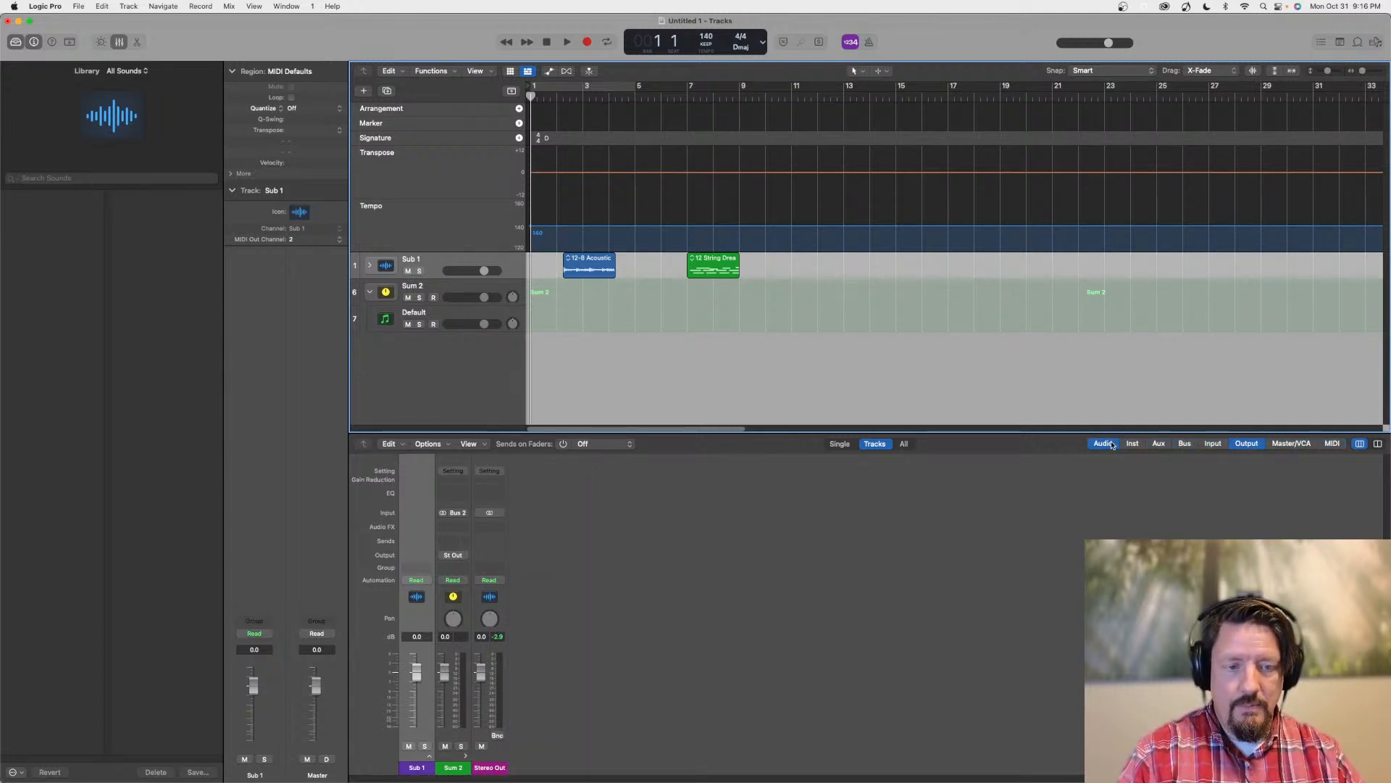
{"action": "left_click", "coordinate": [1132, 443], "text": "alt"}
{"action": "left_click", "coordinate": [1103, 444], "text": "alt"}
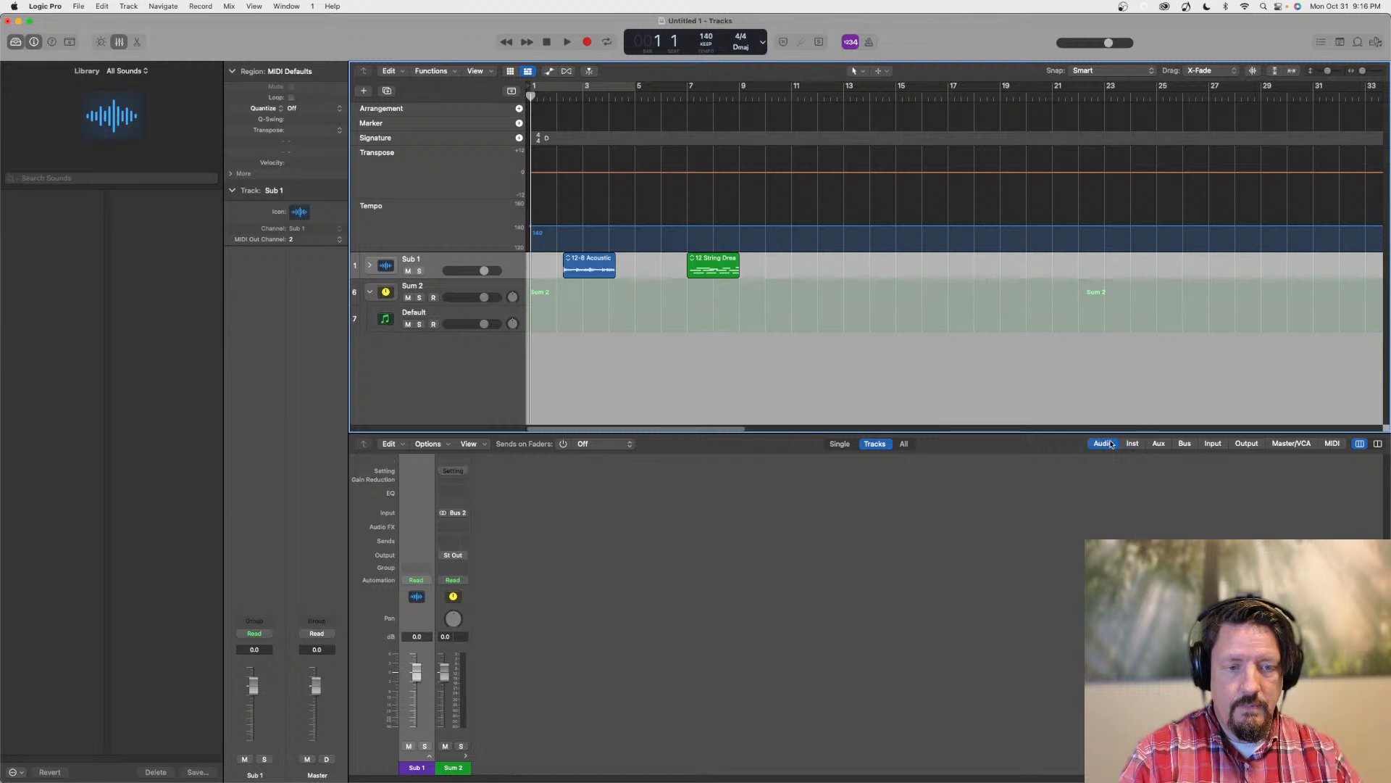
{"action": "left_click", "coordinate": [1134, 444]}
{"action": "left_click", "coordinate": [1161, 445]}
{"action": "left_click", "coordinate": [1186, 445]}
{"action": "left_click", "coordinate": [1213, 444]}
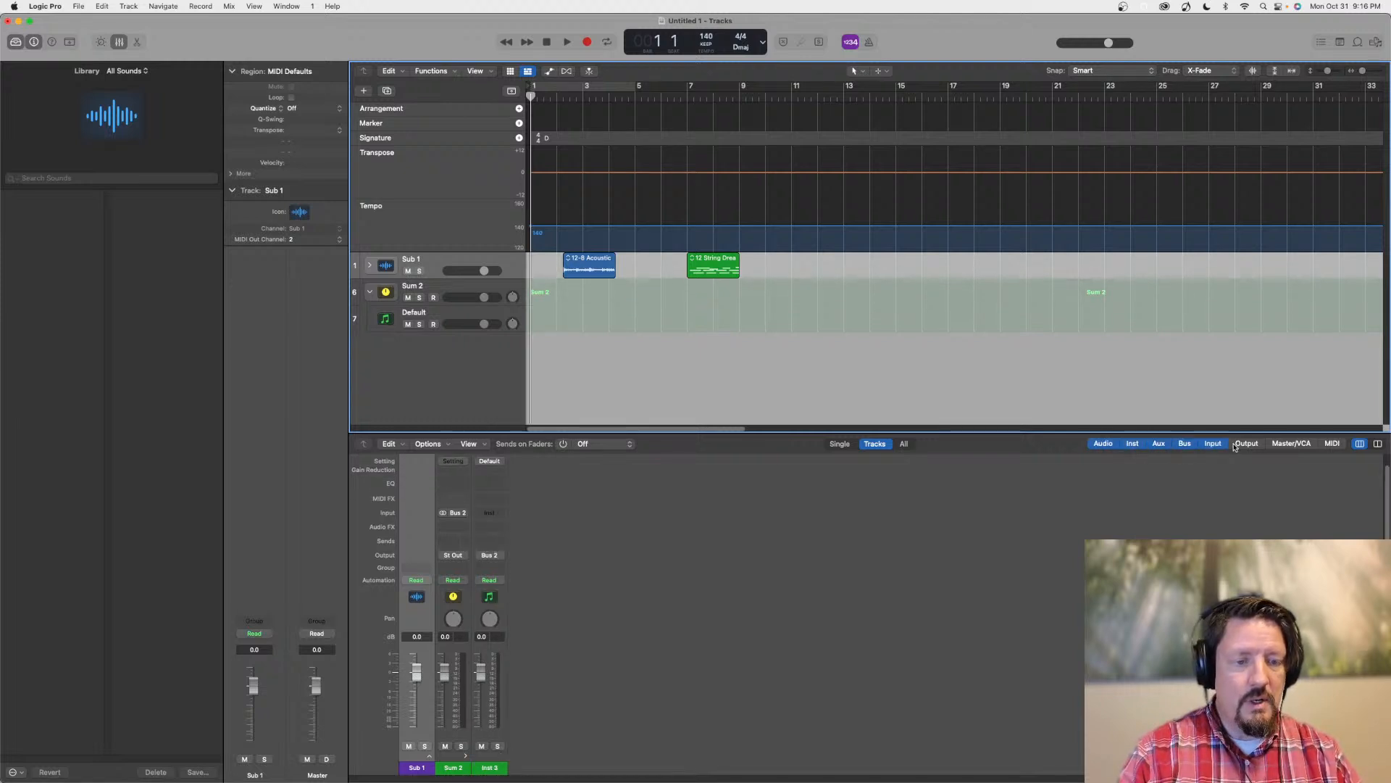
{"action": "left_click", "coordinate": [1246, 443]}
{"action": "left_click", "coordinate": [1291, 444]}
{"action": "left_click", "coordinate": [1332, 444]}
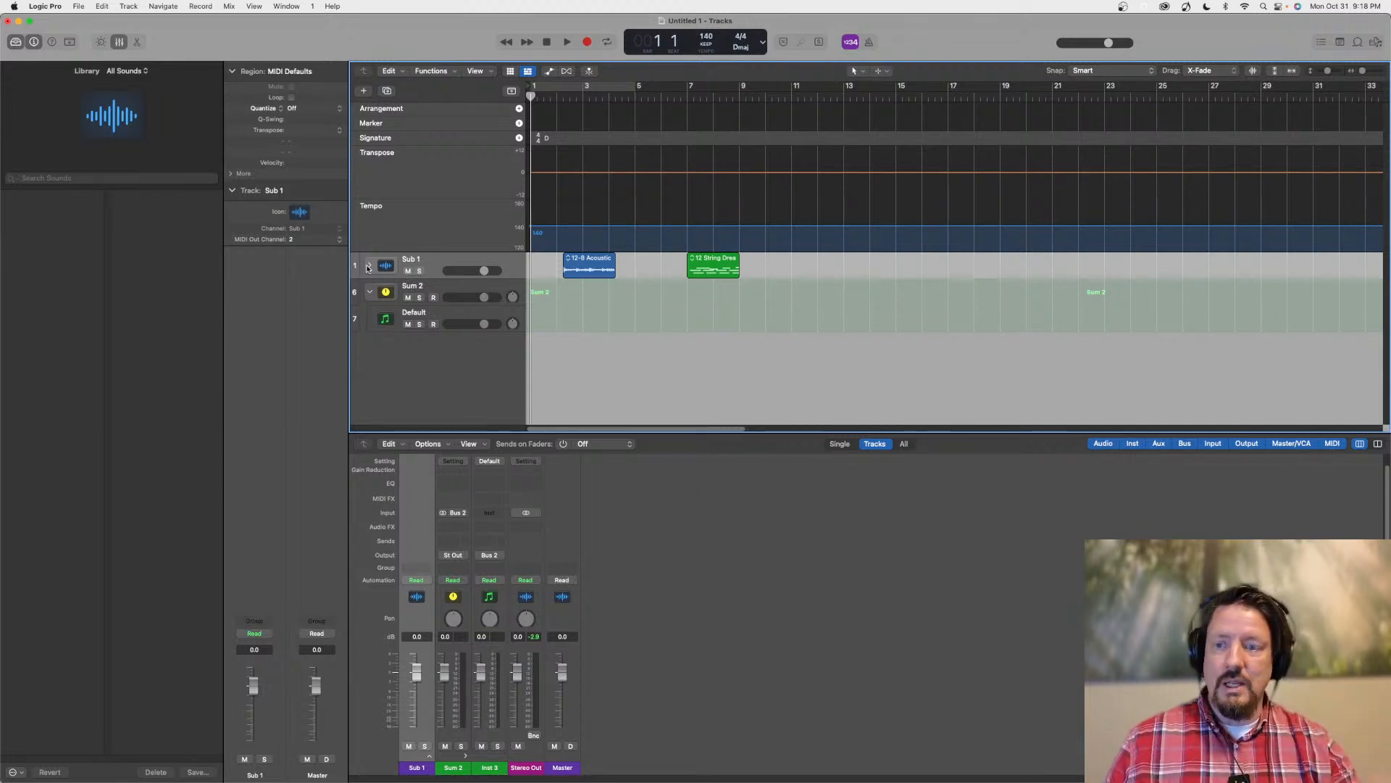
Expand Sub 1 and nest the Sum 2 stack inside it above Sum 1, checking by collapsing and expanding Sub 1
{"action": "left_click", "coordinate": [368, 268]}
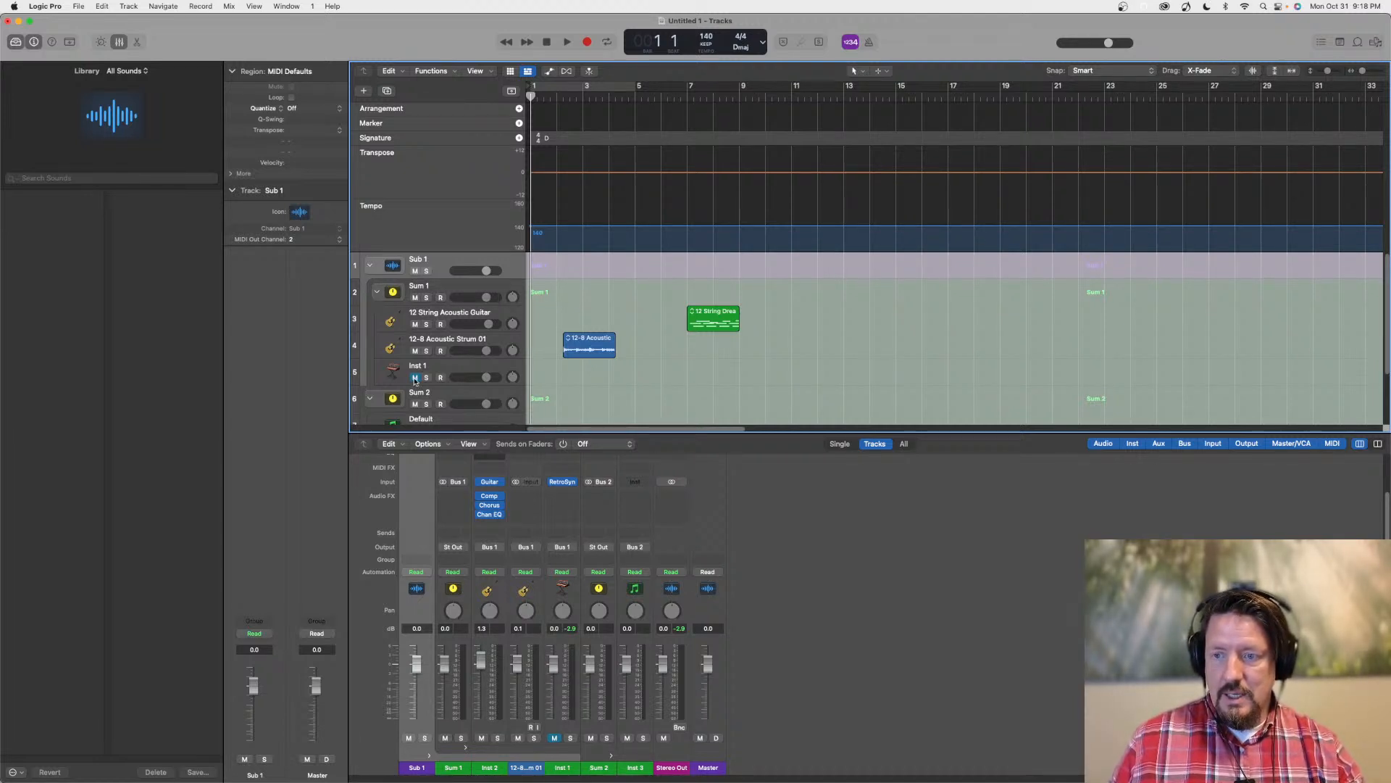
{"action": "left_click_drag", "start_coordinate": [424, 393], "coordinate": [440, 300]}
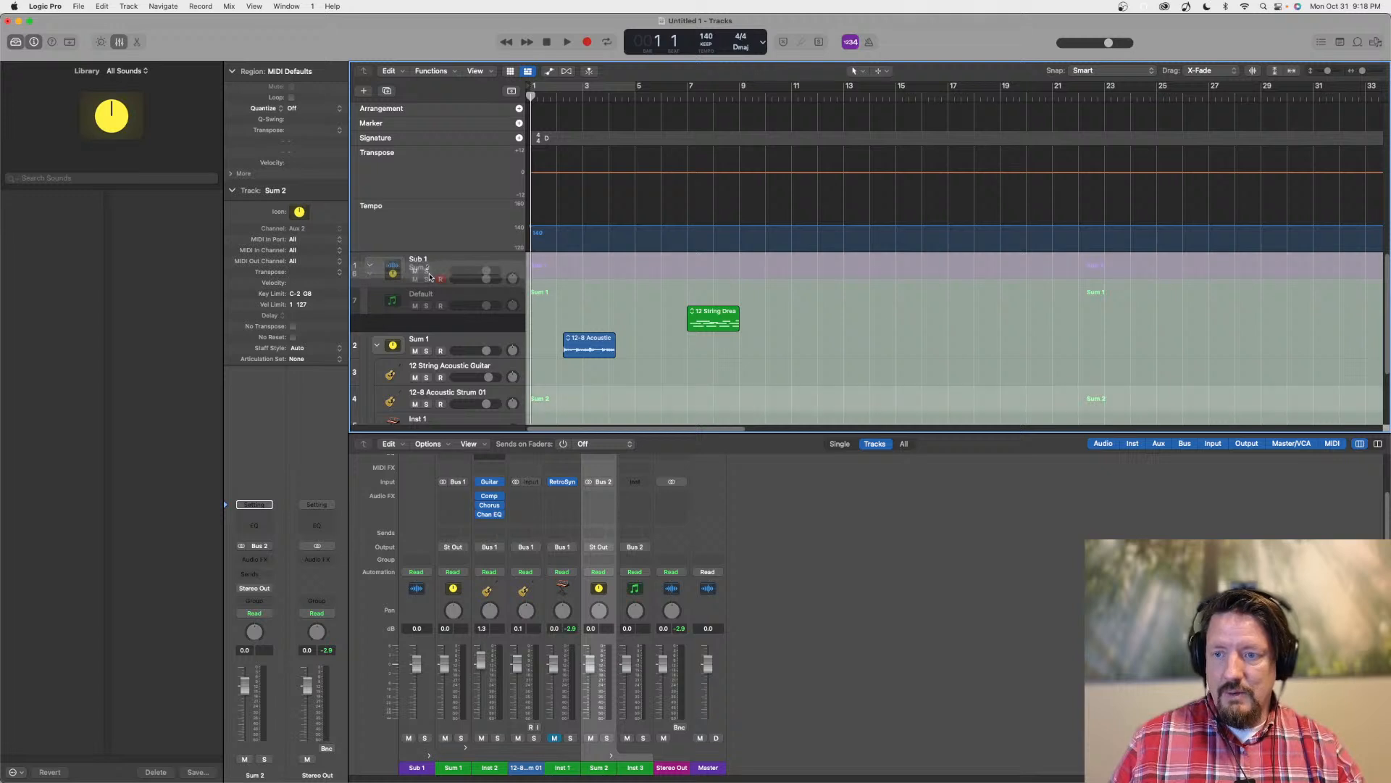
{"action": "left_click", "coordinate": [370, 265]}
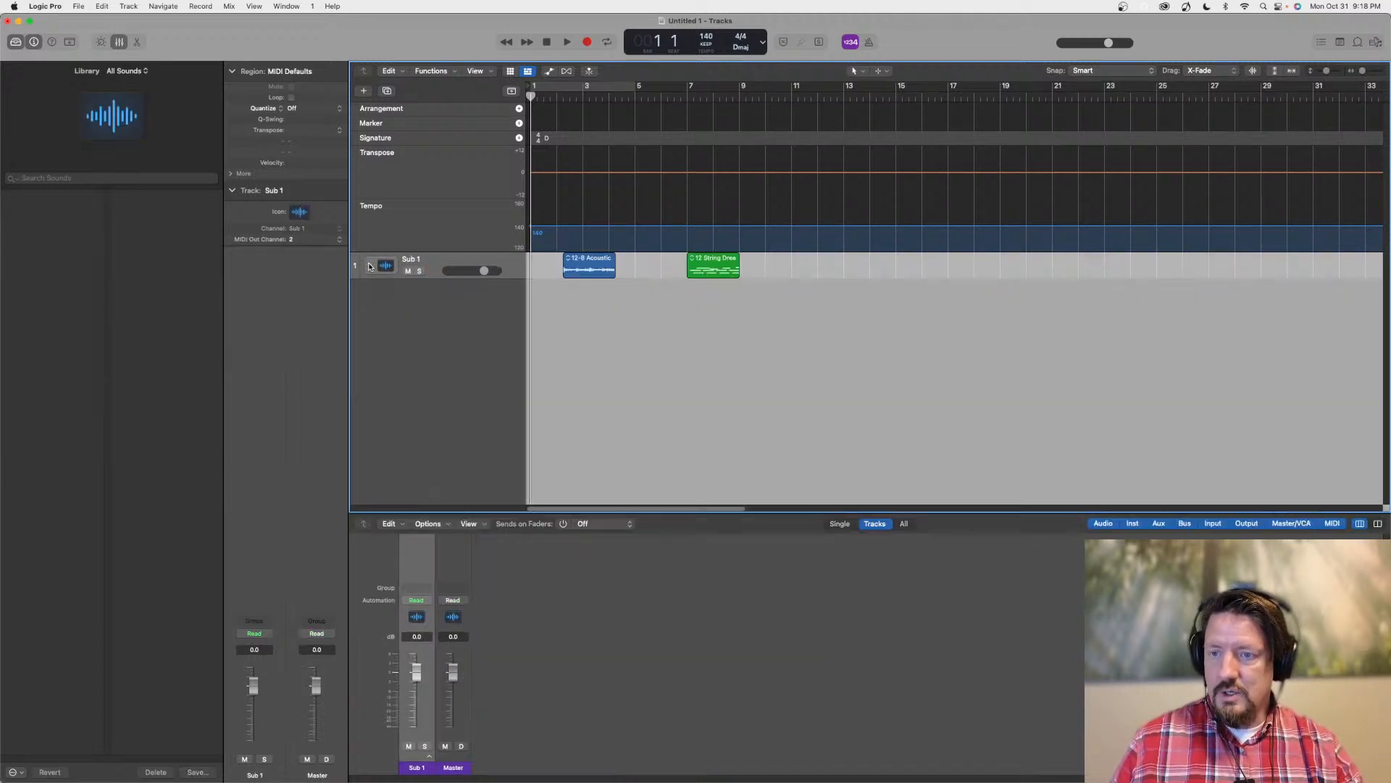
{"action": "left_click", "coordinate": [371, 266]}
Move the 12 String Acoustic Guitar and Default tracks out of the summing stacks to sit directly inside Sub 1
{"action": "left_click_drag", "start_coordinate": [428, 340], "coordinate": [448, 313]}
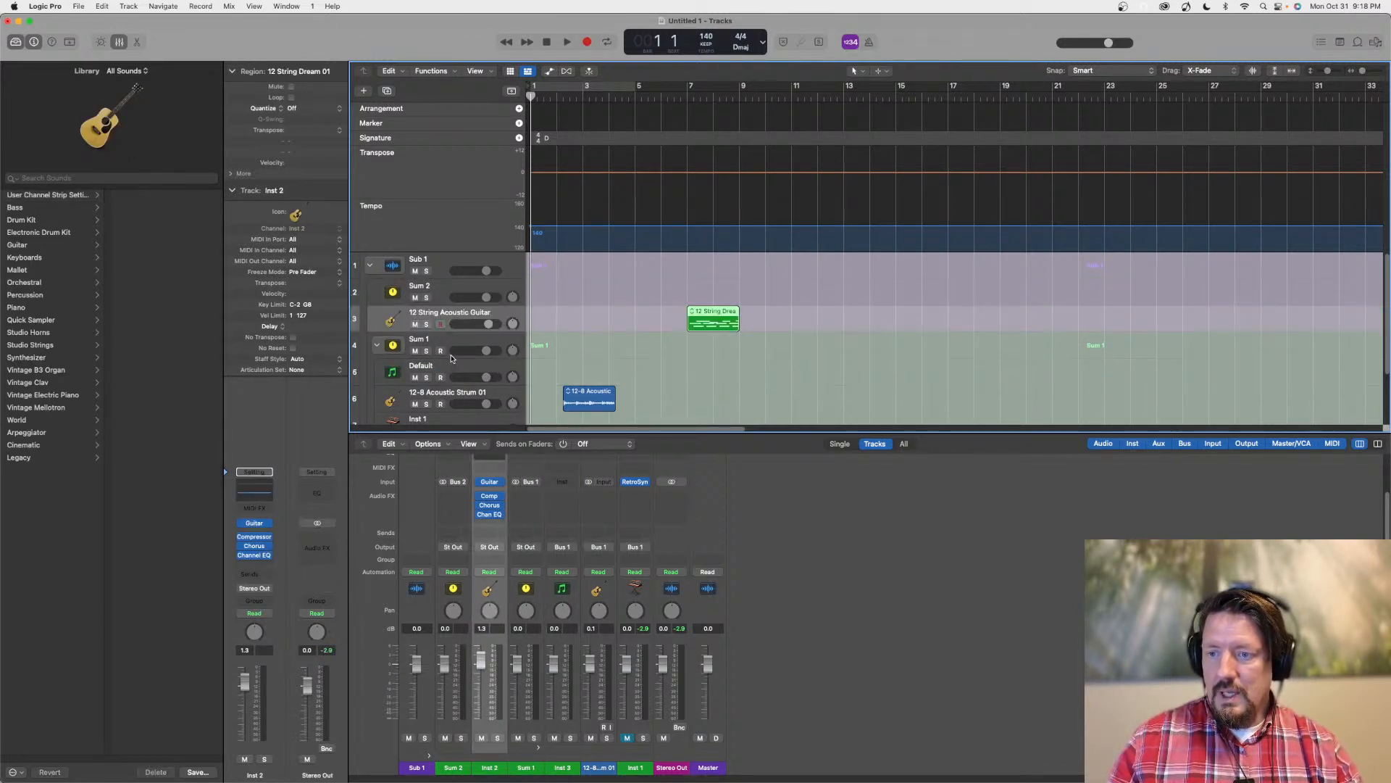
{"action": "left_click", "coordinate": [450, 341]}
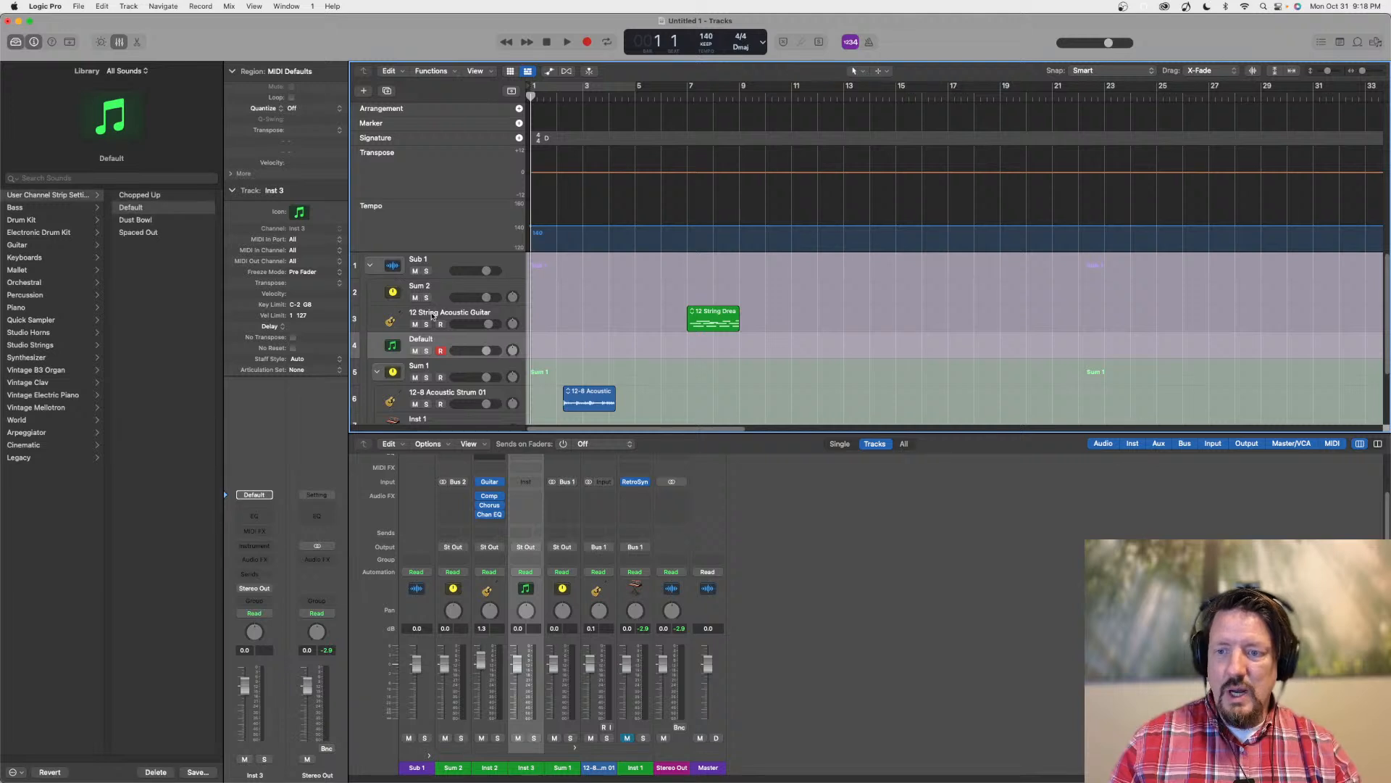
{"action": "scroll", "coordinate": [435, 303], "scroll_direction": "down", "scroll_amount": 3}
{"action": "scroll", "coordinate": [435, 303], "scroll_direction": "up", "scroll_amount": 2}
{"action": "scroll", "coordinate": [434, 304], "scroll_direction": "up", "scroll_amount": 1}
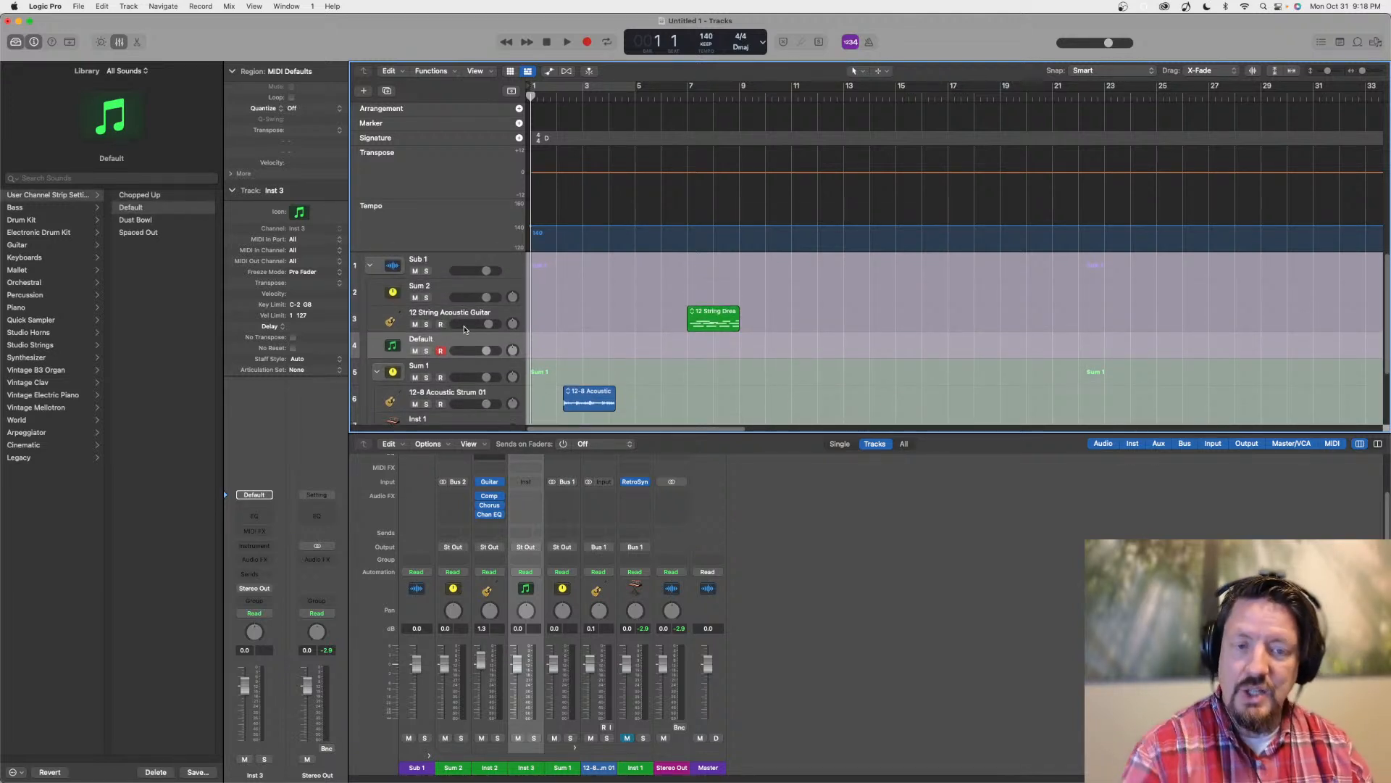
Try to move the 12 String Acoustic Guitar and Default tracks into the empty Sum 2 stack
{"action": "left_click", "coordinate": [377, 294]}
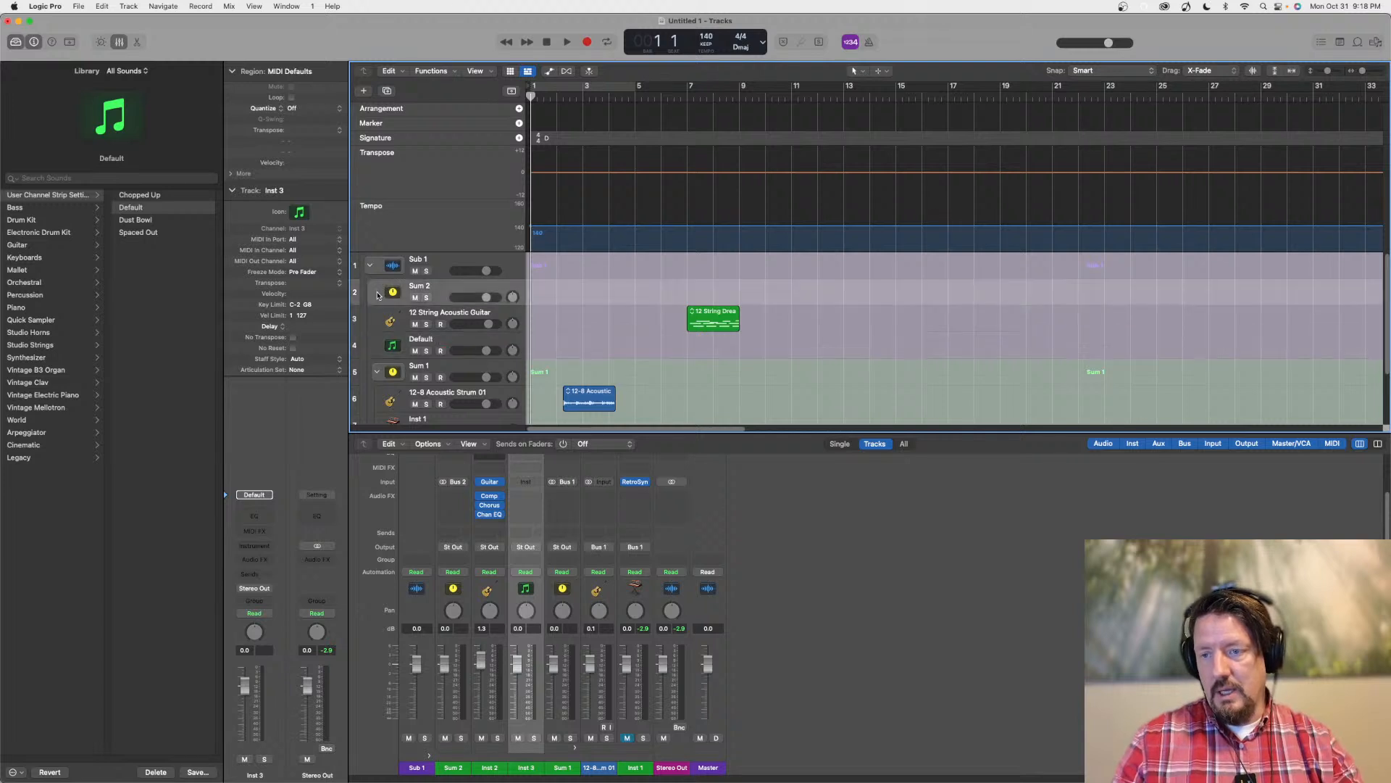
{"action": "left_click", "coordinate": [414, 306]}
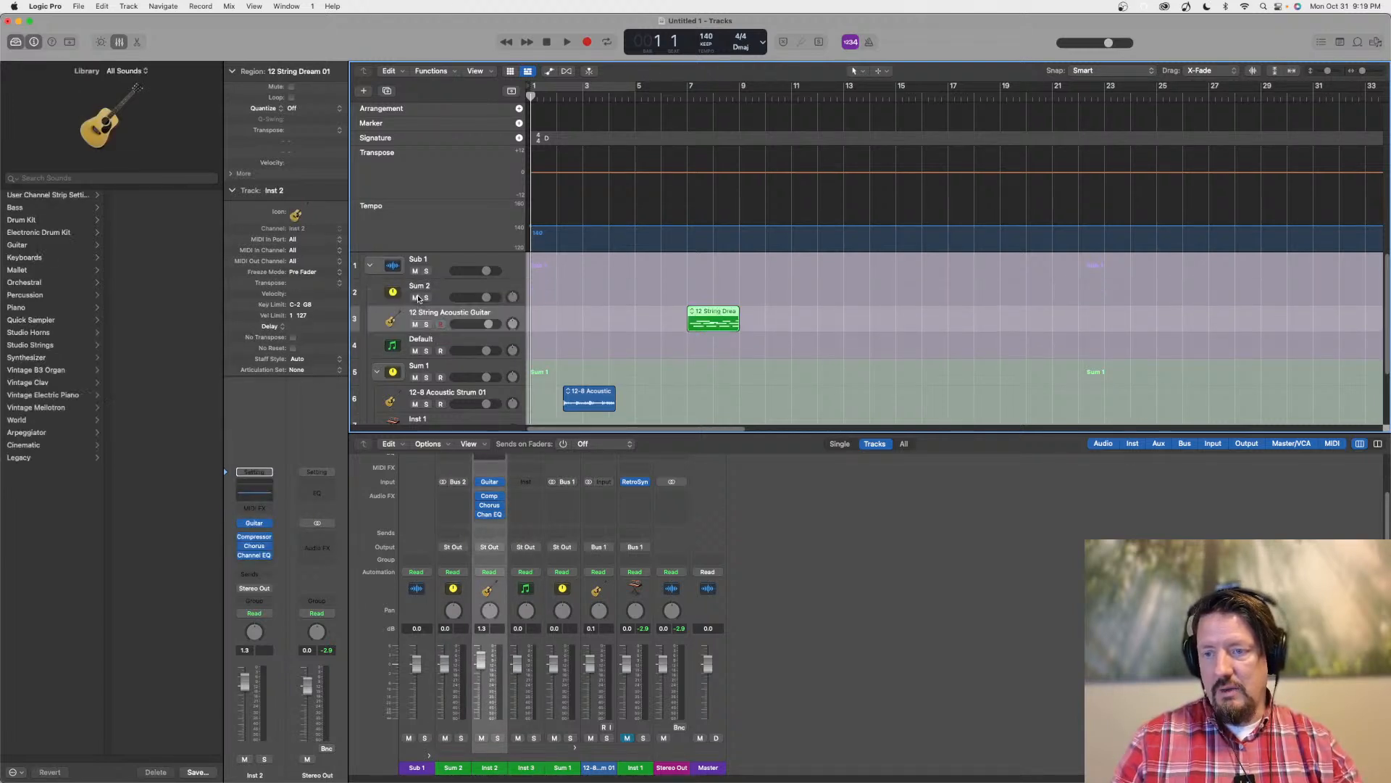
{"action": "mouse_move", "coordinate": [417, 317]}
{"action": "left_mouse_down"}
{"action": "mouse_move", "coordinate": [424, 297]}
{"action": "mouse_move", "coordinate": [425, 310]}
{"action": "left_mouse_up"}
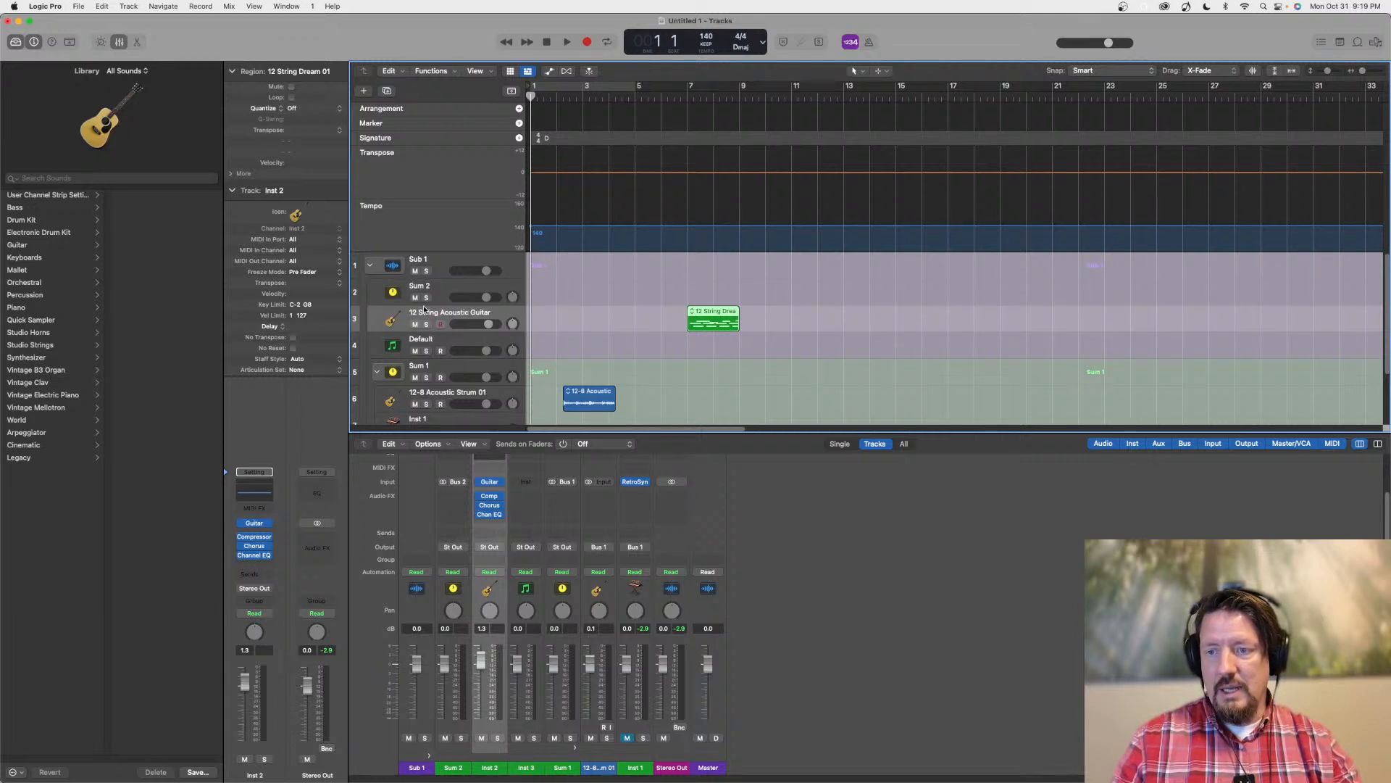
{"action": "left_click", "coordinate": [439, 291]}
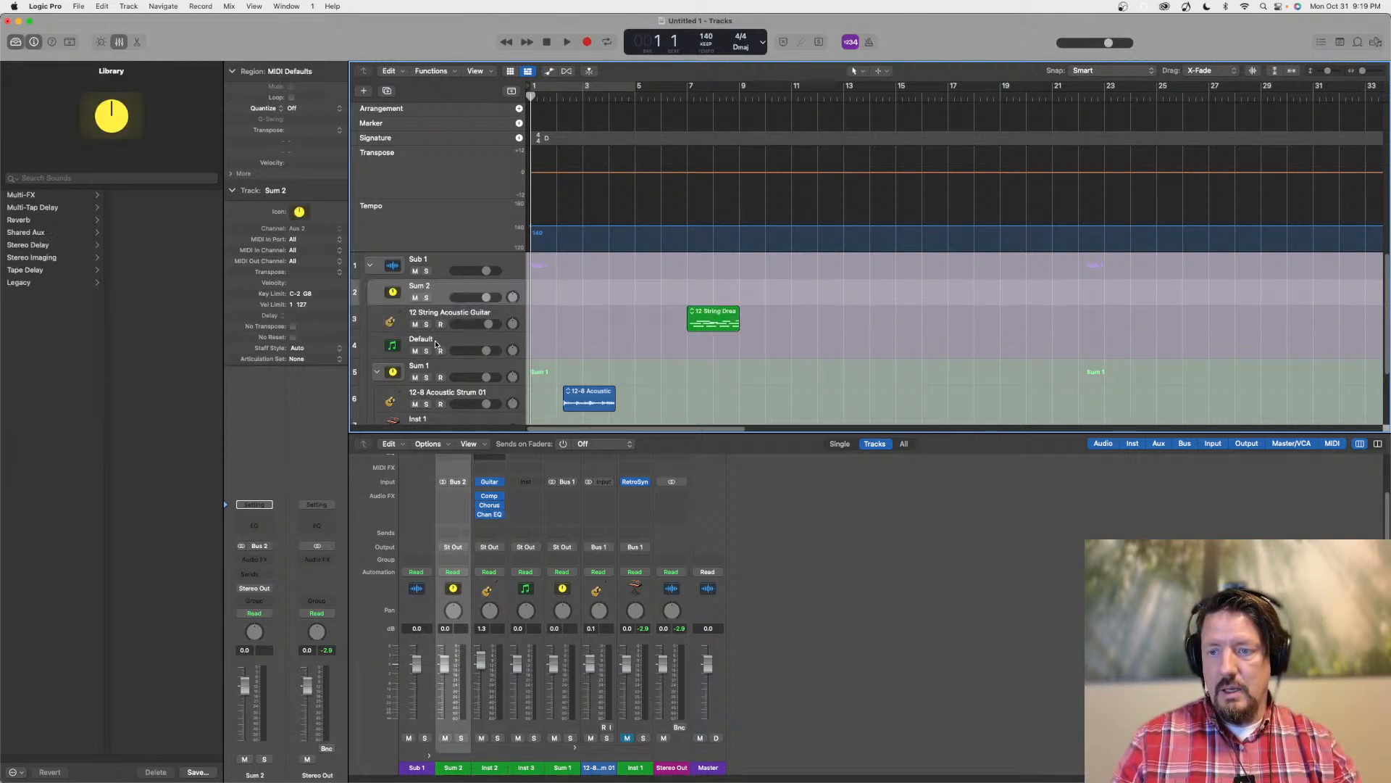
{"action": "left_click_drag", "start_coordinate": [436, 344], "coordinate": [439, 308]}
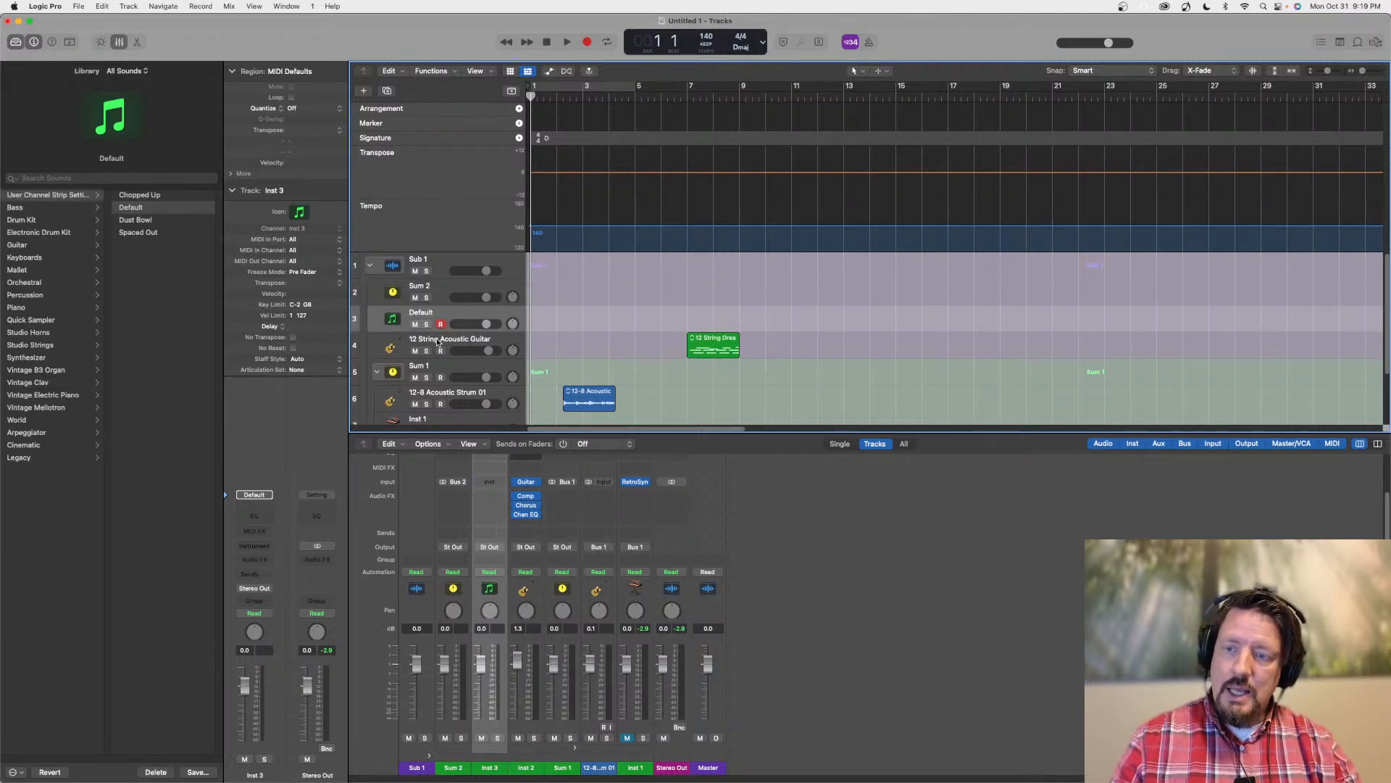
Move the 12 String Acoustic Guitar and Default tracks into the Sum 1 stack, above 12-8 Acoustic Strum 01
{"action": "scroll", "coordinate": [437, 337], "scroll_direction": "down", "scroll_amount": 1}
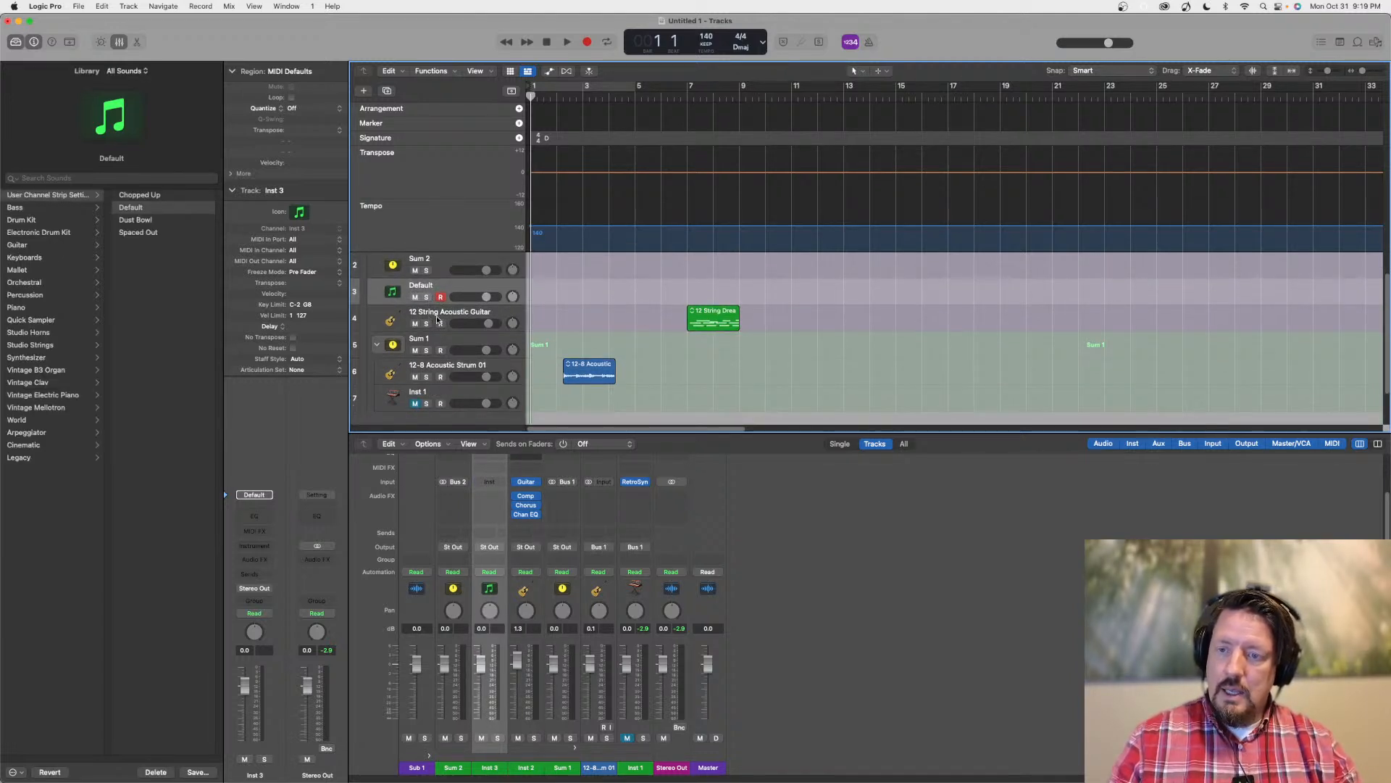
{"action": "left_click_drag", "start_coordinate": [438, 313], "coordinate": [435, 362]}
{"action": "left_click_drag", "start_coordinate": [433, 286], "coordinate": [433, 347]}
Check the track stack commands offered for the Default and 12-8 Acoustic Strum 01 tracks inside Sum 1
{"action": "left_click", "coordinate": [437, 366]}
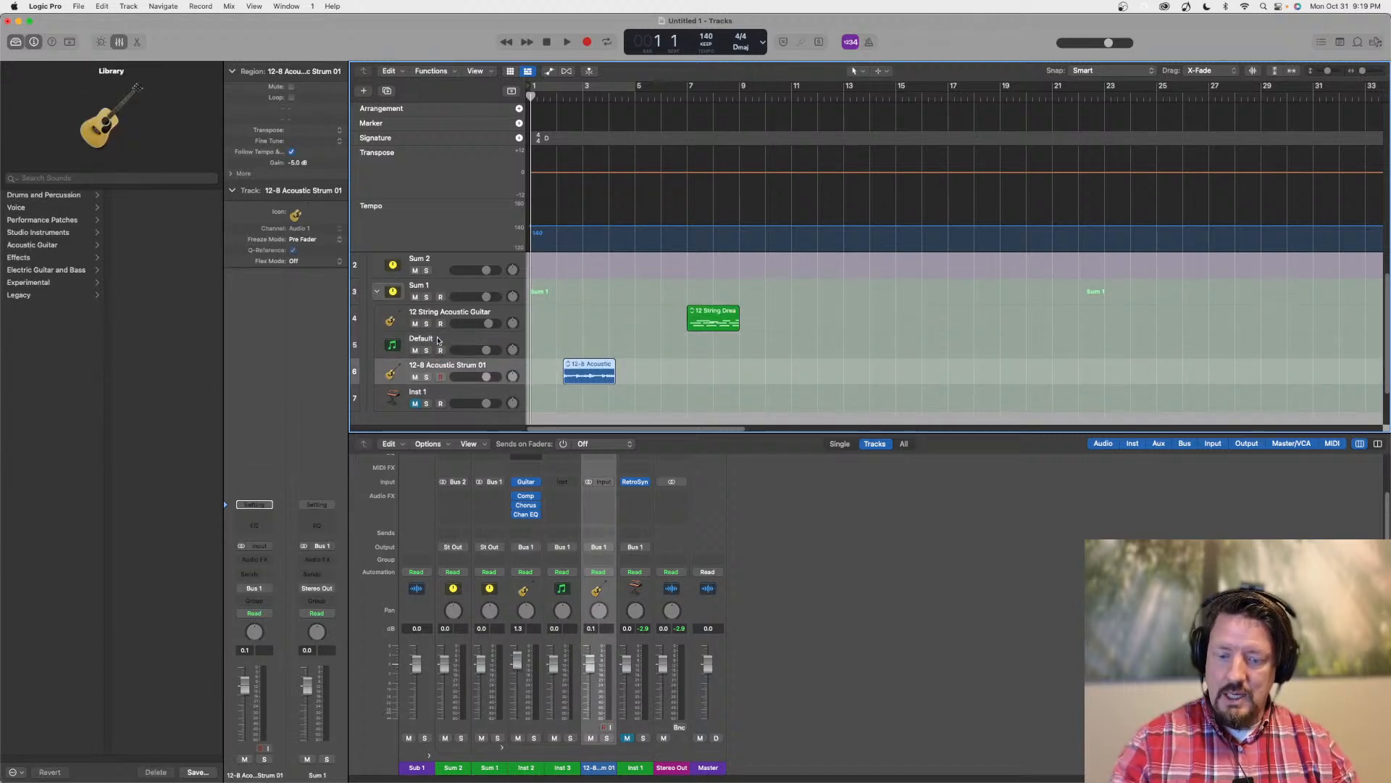
{"action": "right_click", "coordinate": [442, 339]}
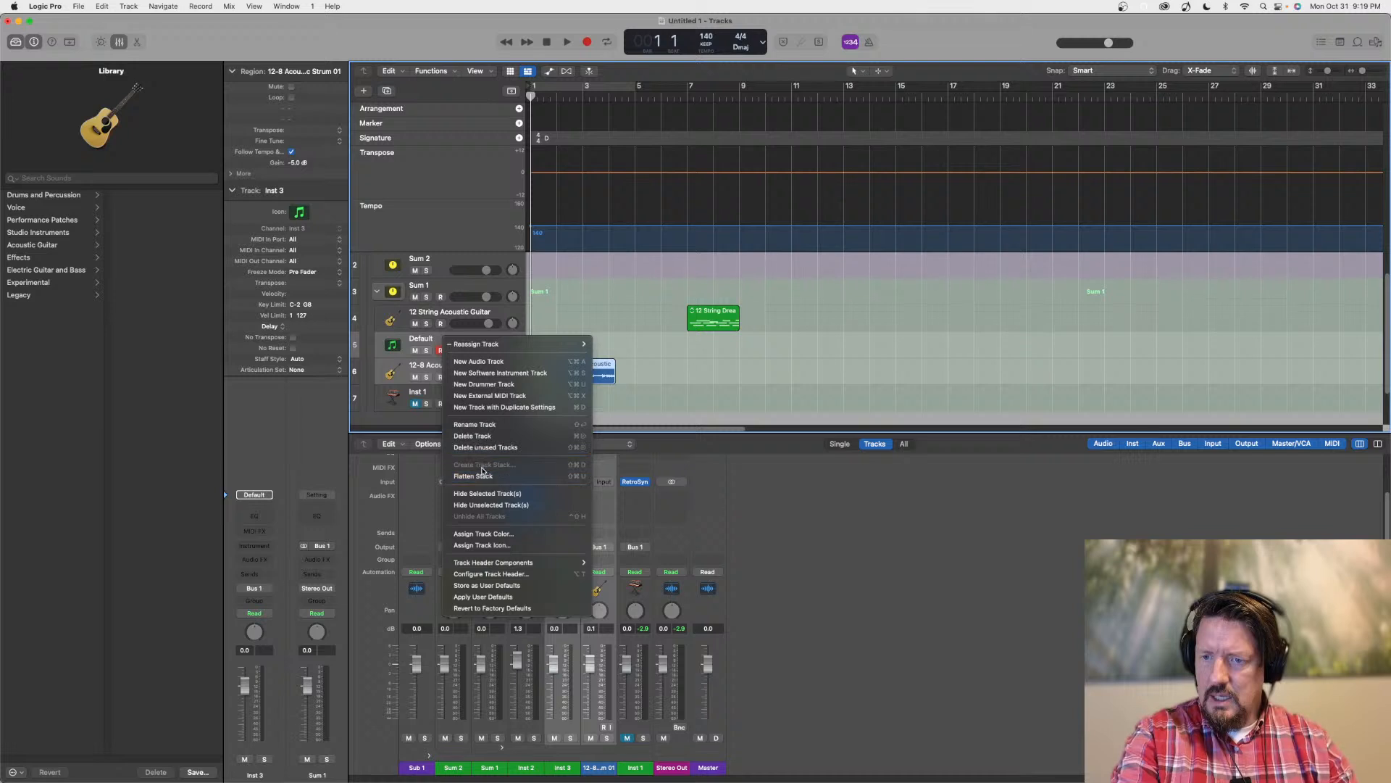
{"action": "left_click", "coordinate": [420, 428]}
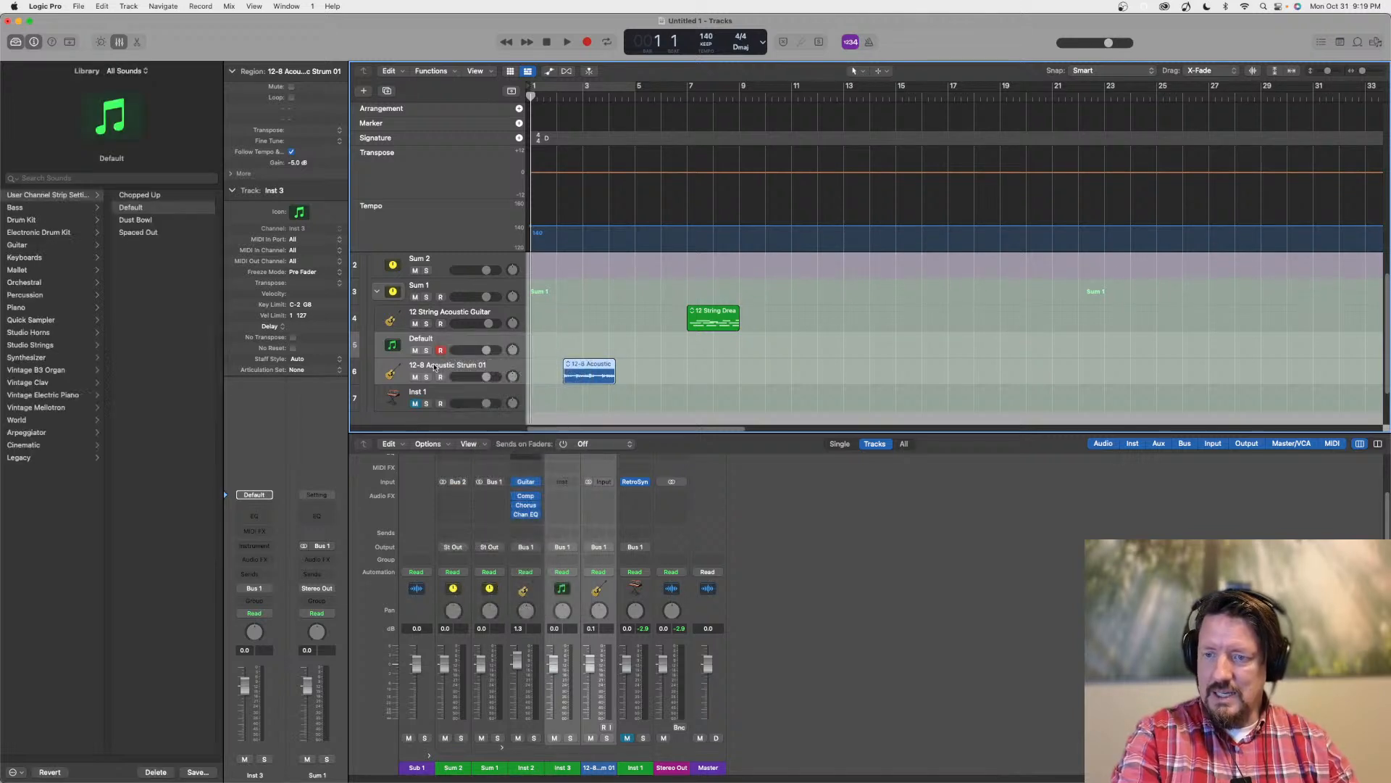
{"action": "right_click", "coordinate": [438, 341]}
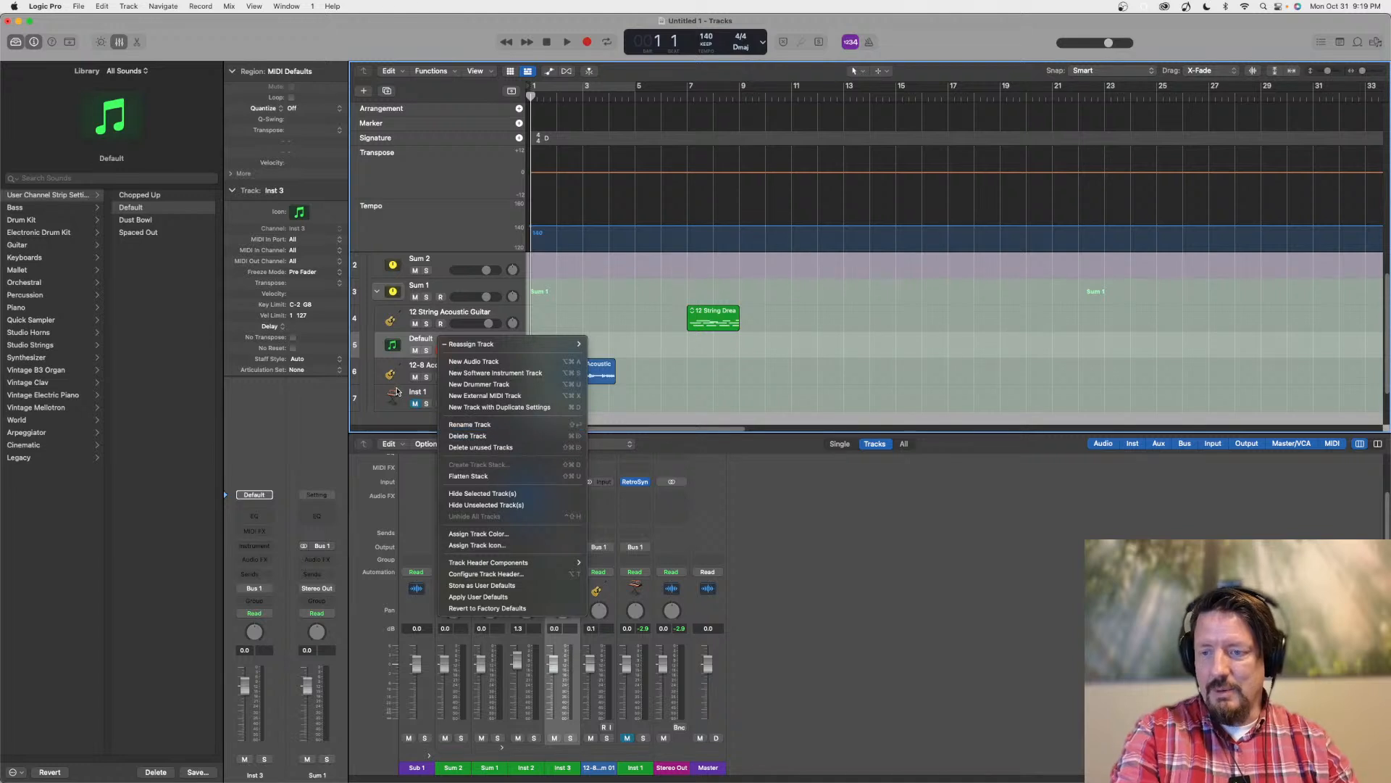
{"action": "left_click", "coordinate": [404, 421]}
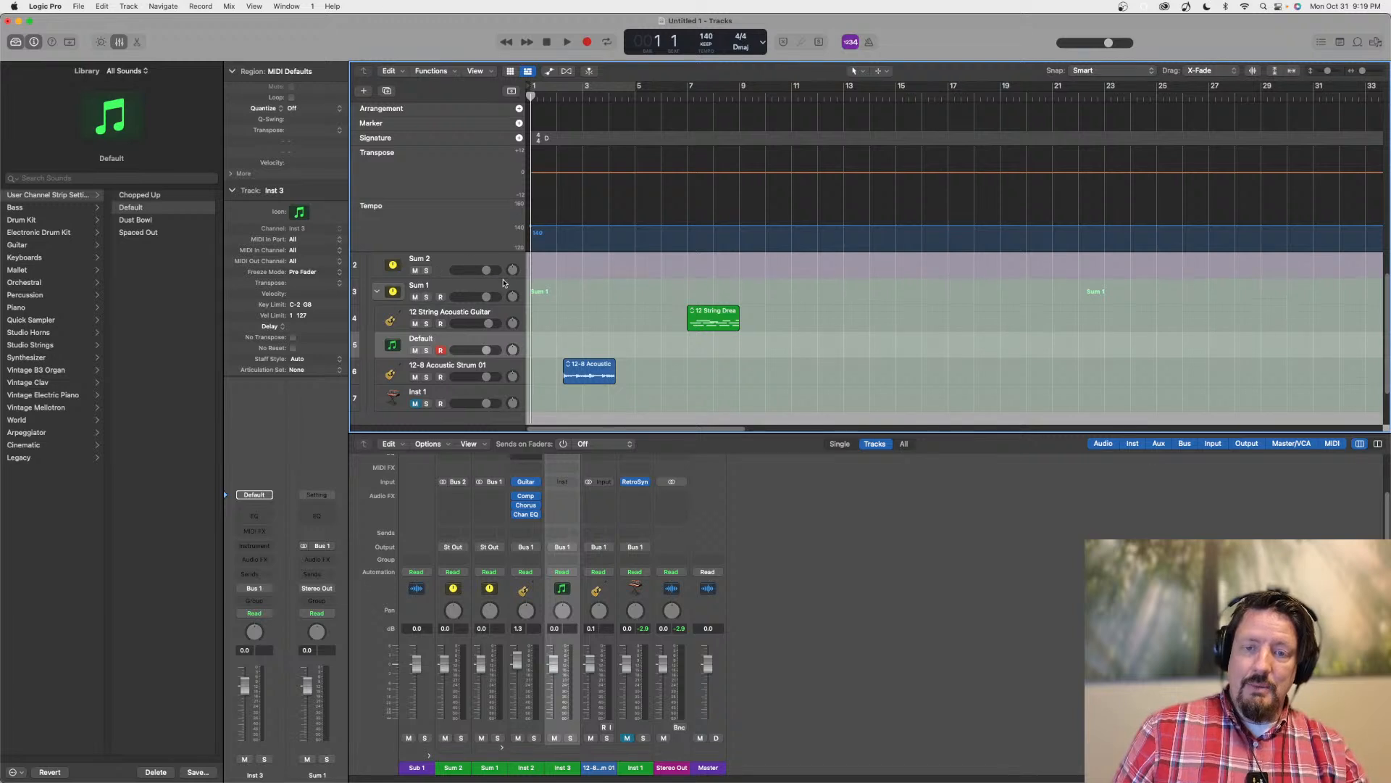
Collapse and expand Sub 1 to compare the folder stack's overview with its nested tracks
{"action": "scroll", "coordinate": [500, 290], "scroll_direction": "up", "scroll_amount": 2}
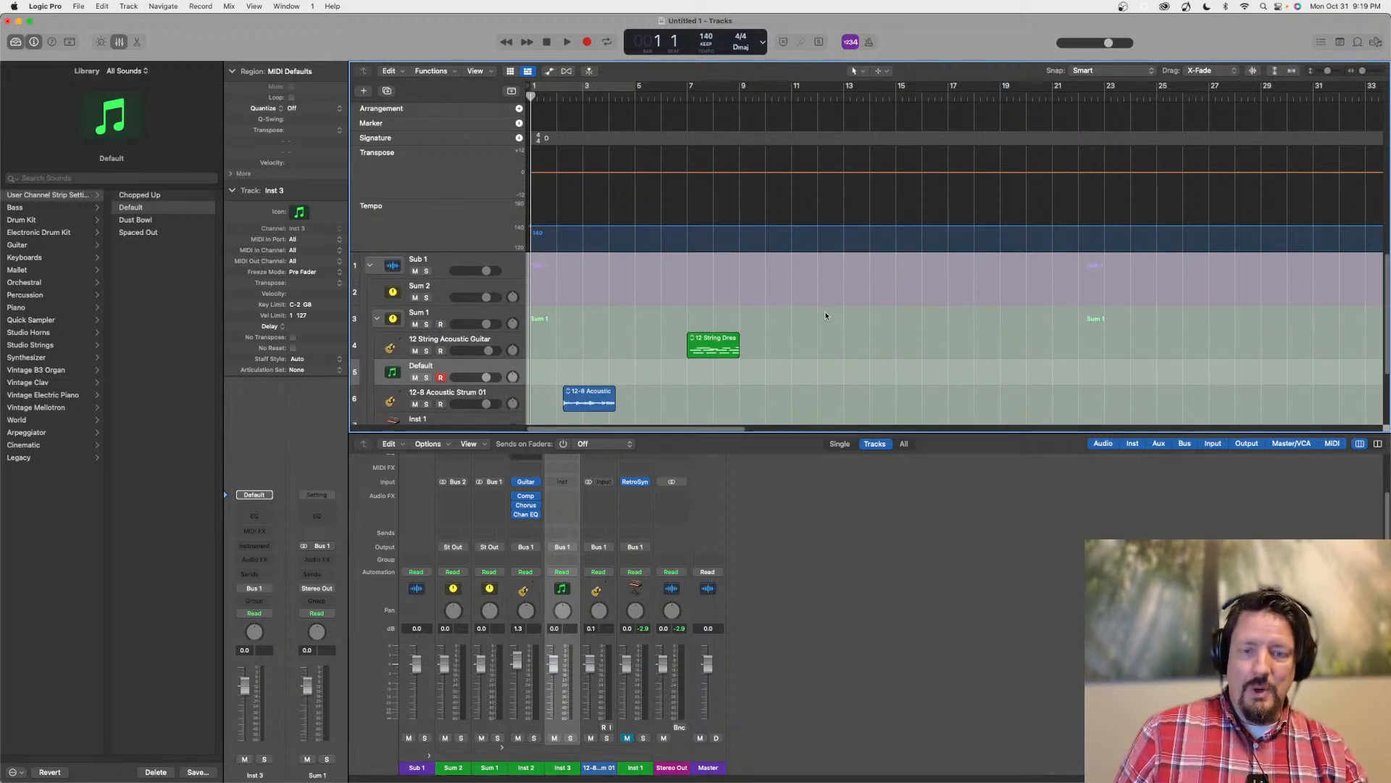
{"action": "left_click", "coordinate": [370, 266]}
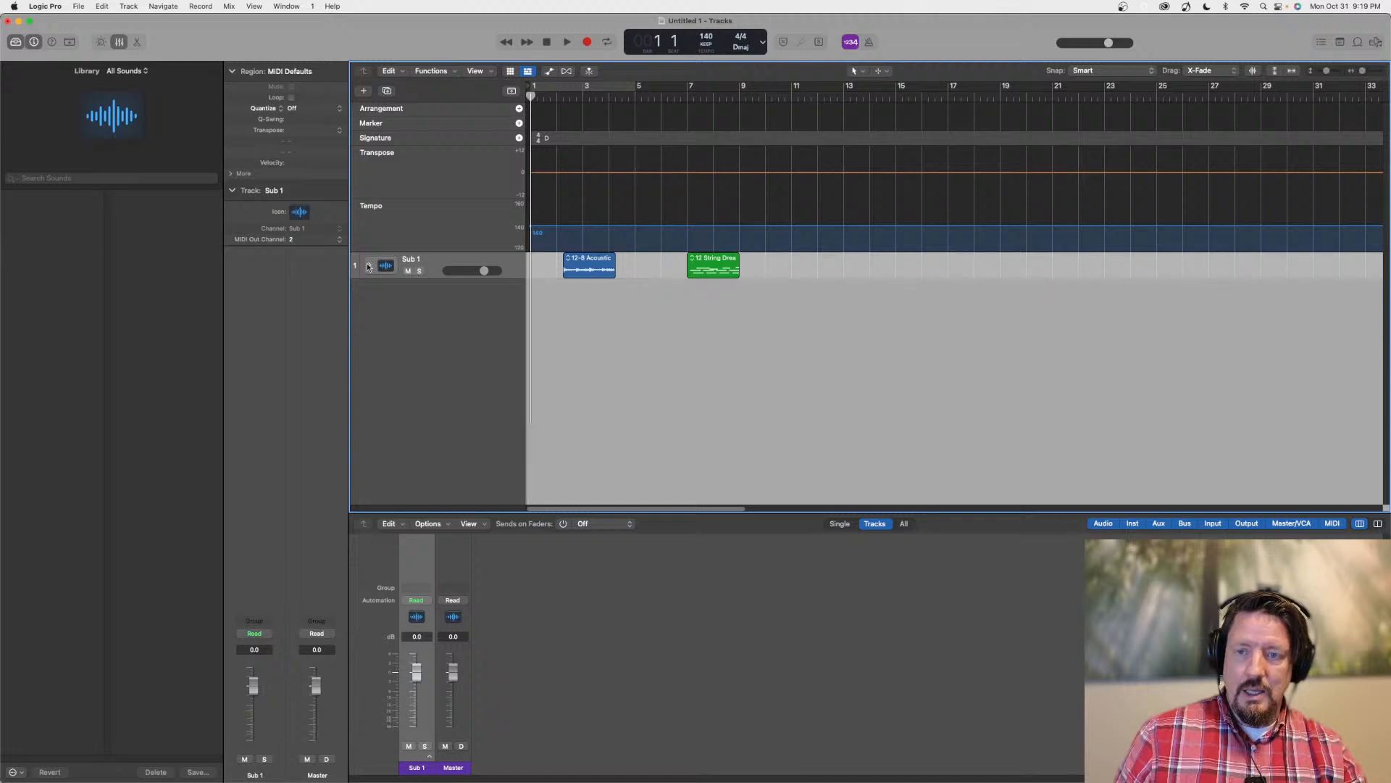
{"action": "left_click", "coordinate": [368, 266]}
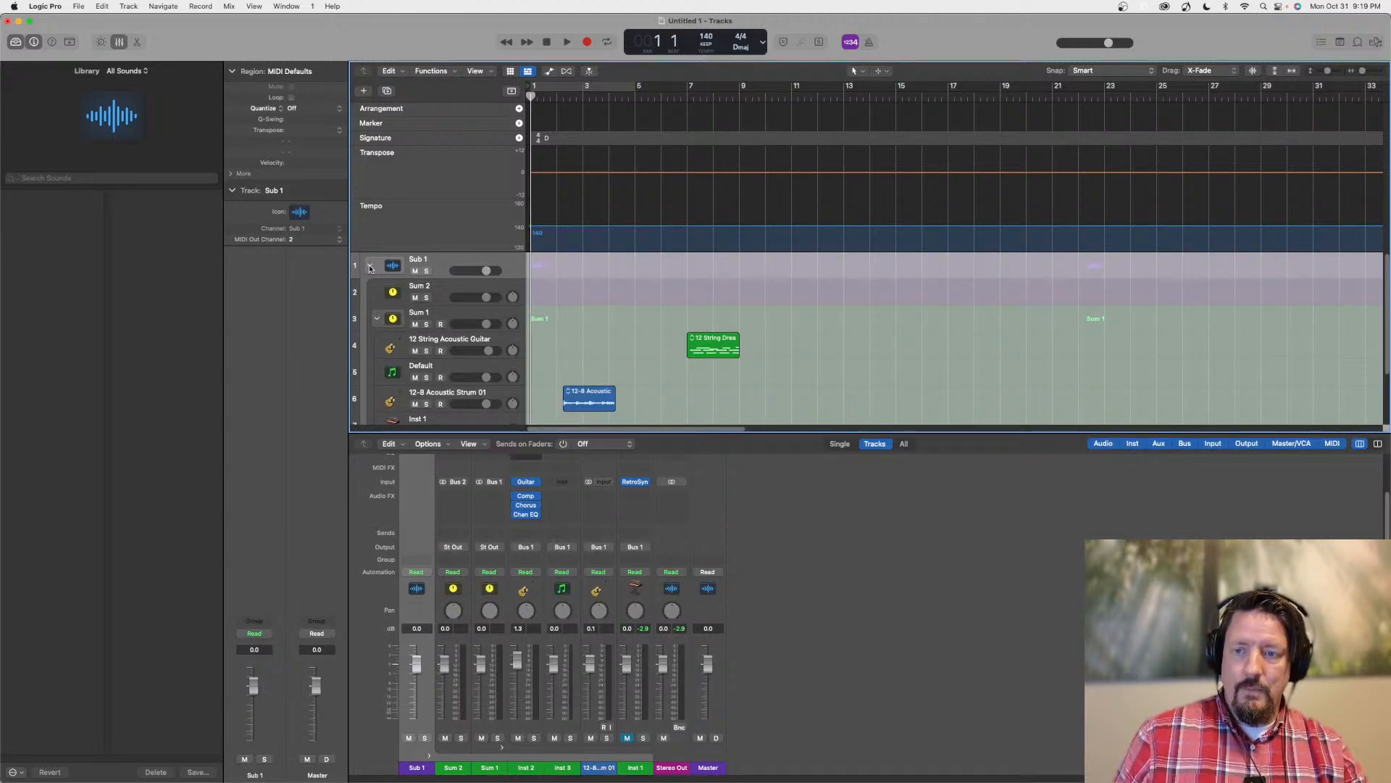
{"action": "left_click", "coordinate": [369, 267]}
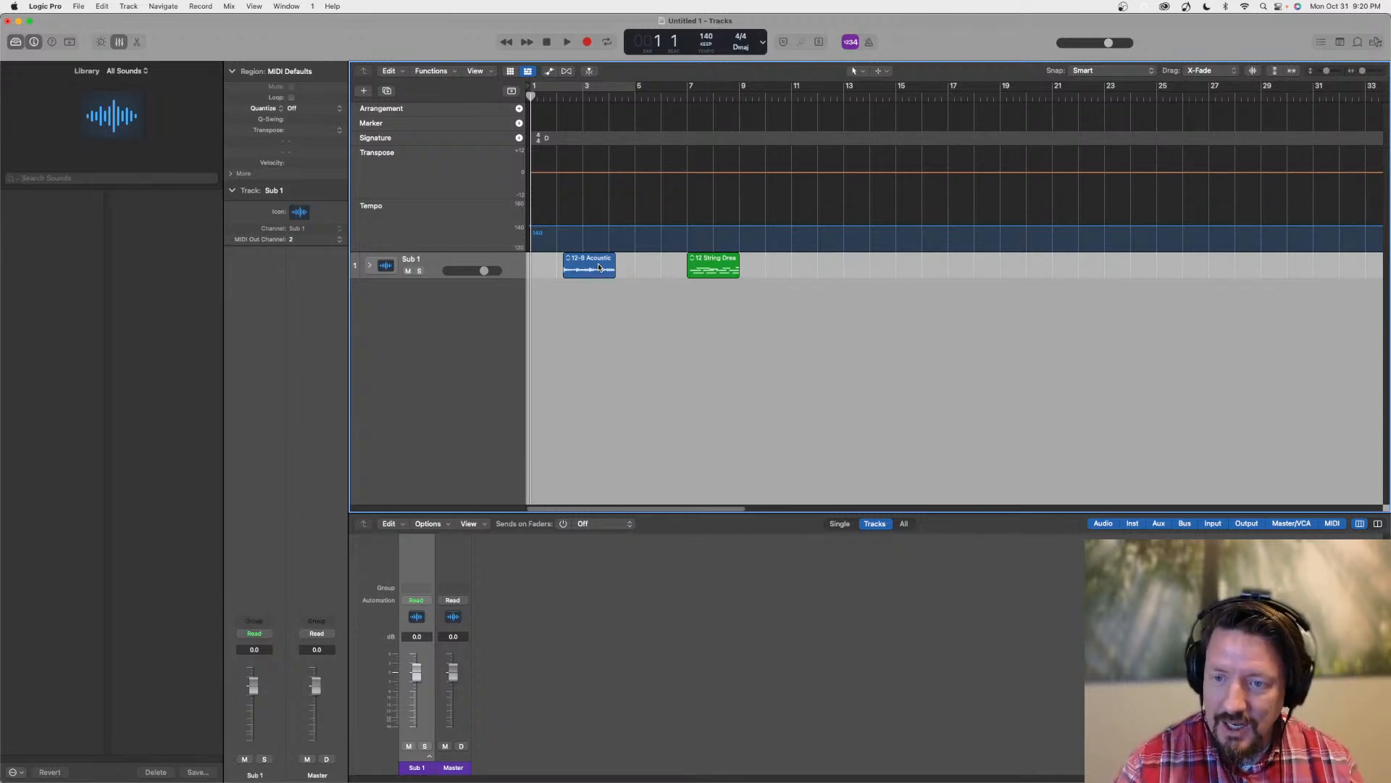
{"action": "left_click", "coordinate": [370, 265]}
Delete the empty Sum 2 stack from inside Sub 1
{"action": "scroll", "coordinate": [427, 272], "scroll_direction": "down", "scroll_amount": 3}
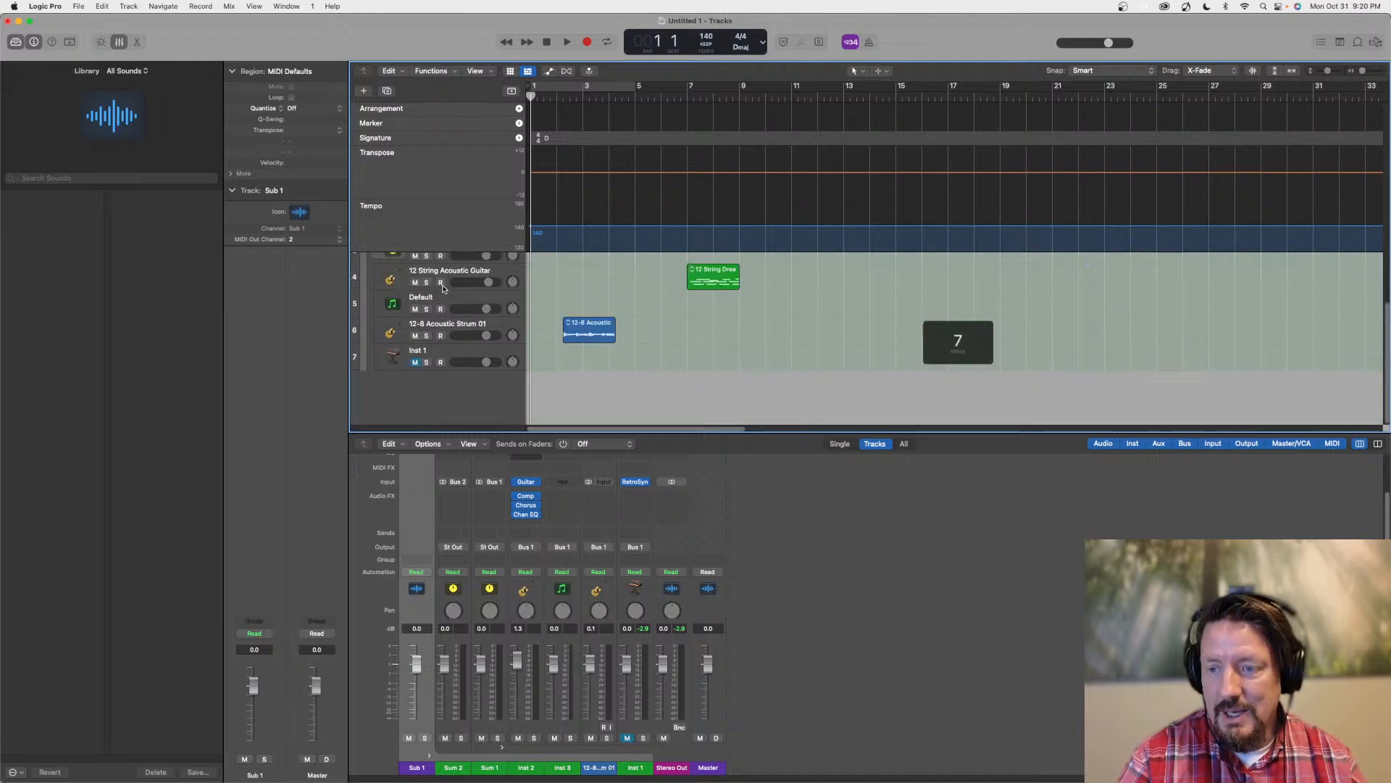
{"action": "left_click", "coordinate": [438, 266]}
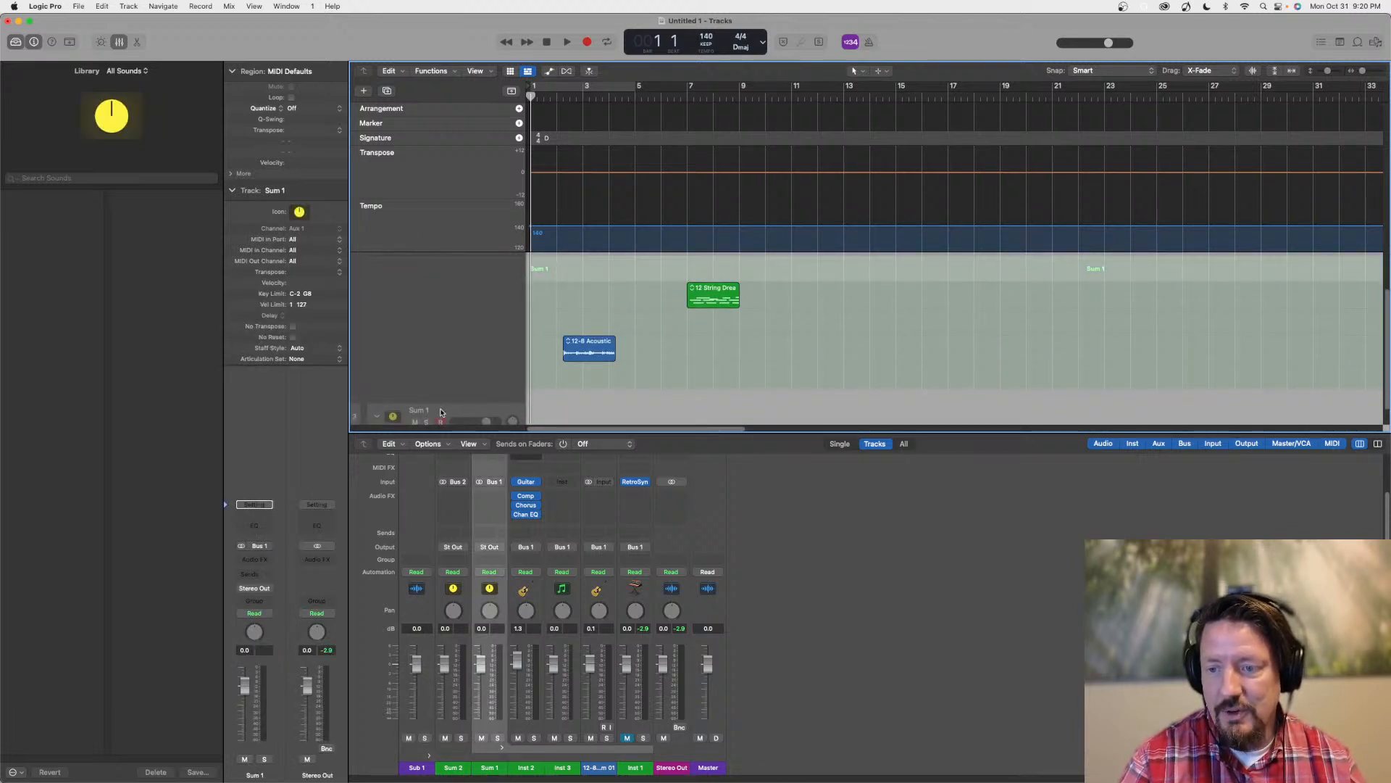
{"action": "scroll", "coordinate": [455, 331], "scroll_direction": "up", "scroll_amount": 1}
{"action": "scroll", "coordinate": [455, 330], "scroll_direction": "up", "scroll_amount": 2}
{"action": "left_click", "coordinate": [437, 285]}
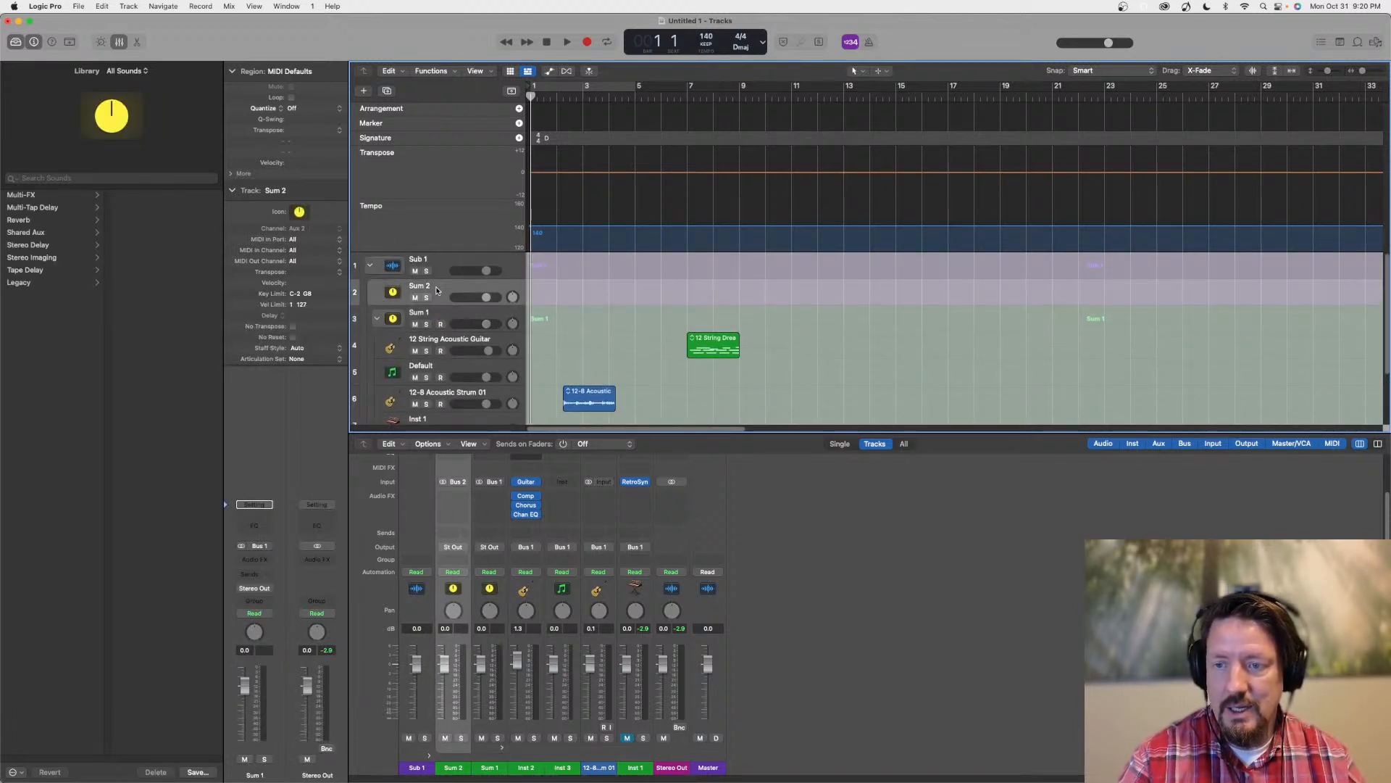
{"action": "key", "text": "Delete"}
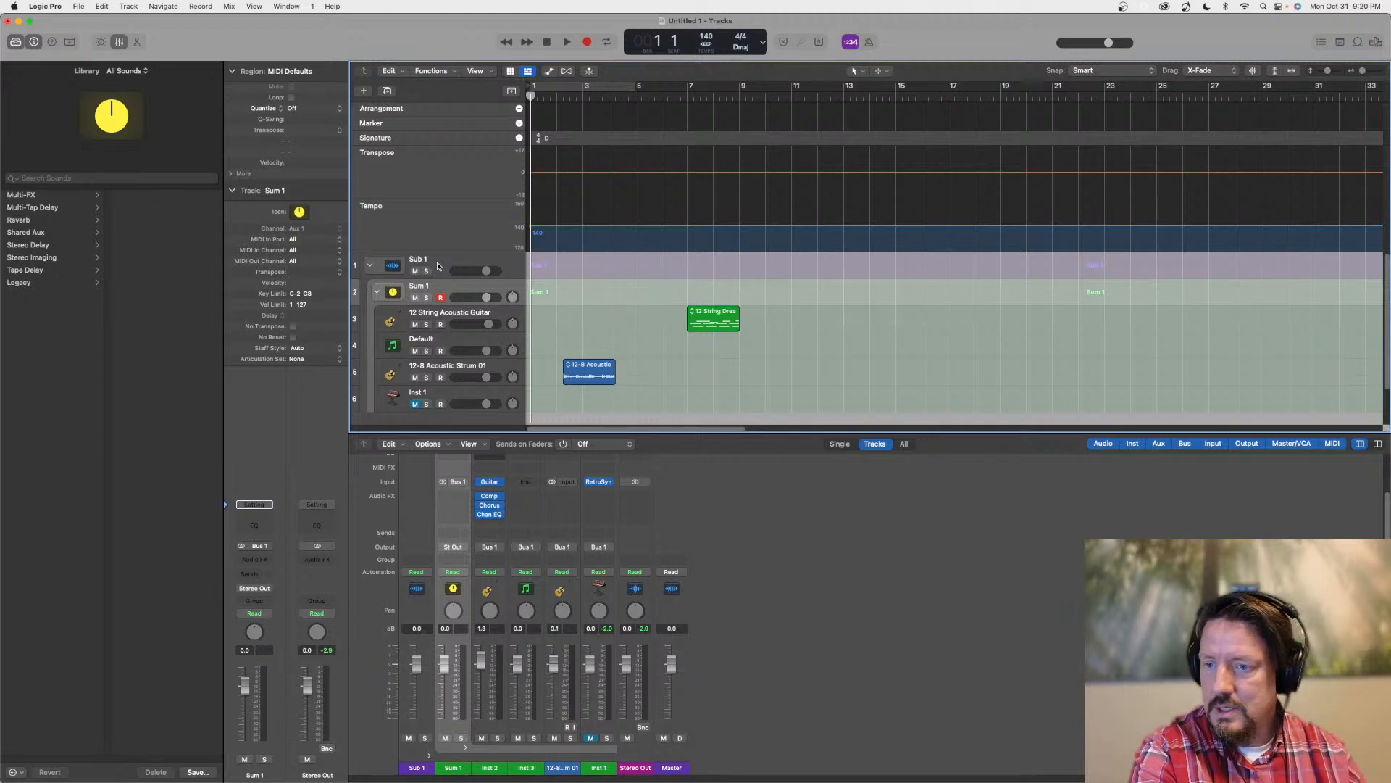
Move the Sum 1 stack out of Sub 1 to the top level and delete the emptied Sub 1 track
{"action": "left_click_drag", "start_coordinate": [437, 289], "coordinate": [397, 265]}
{"action": "left_click", "coordinate": [439, 394]}
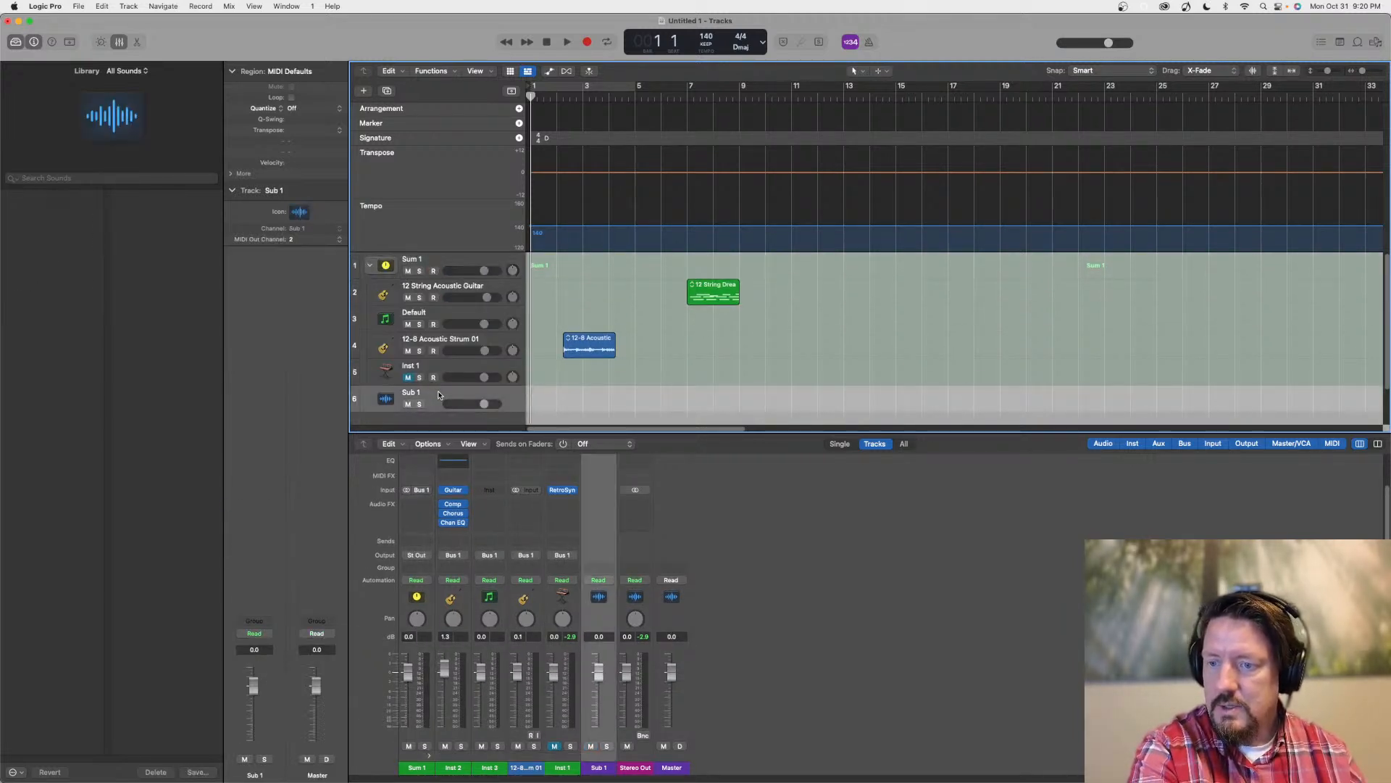
{"action": "key", "text": "Delete"}
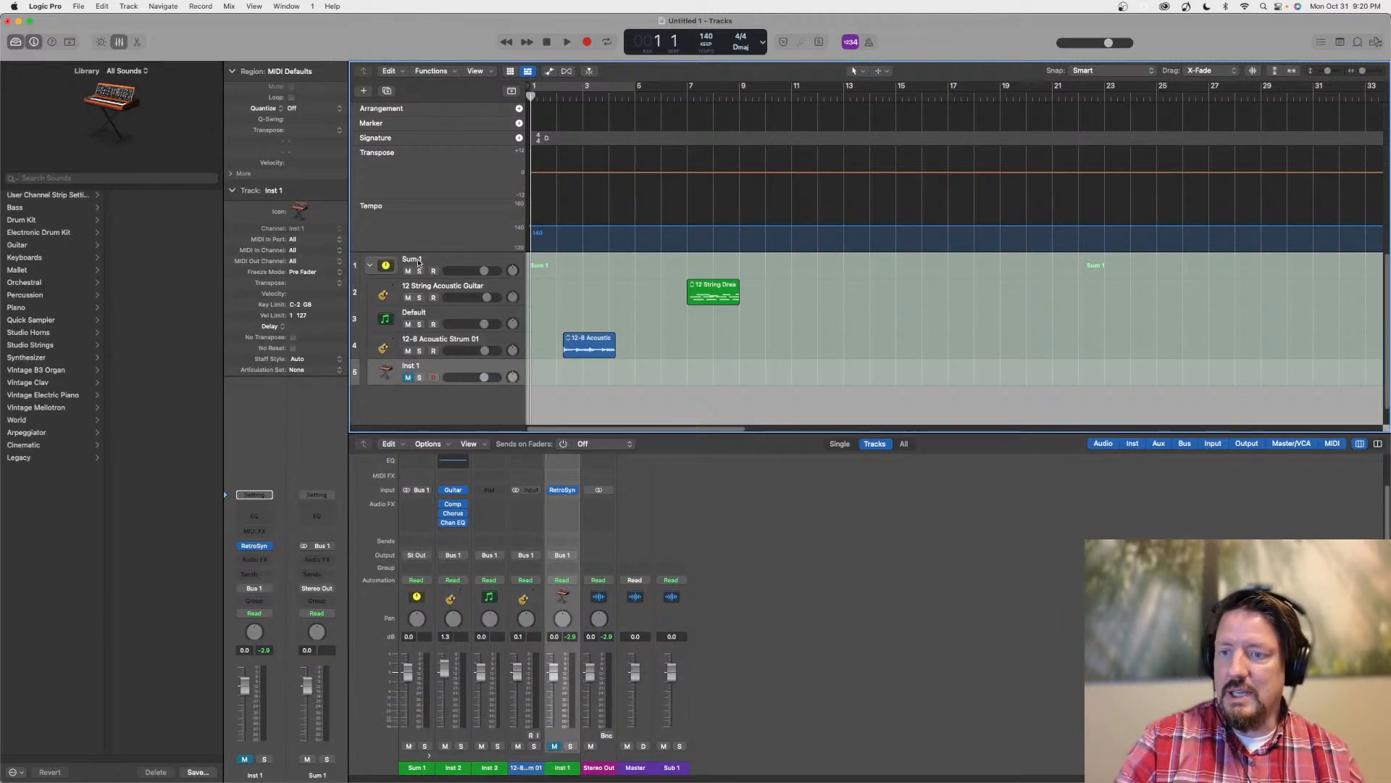
Collapse and expand Sum 1 to compare its region overview, and select the 12-8 Acoustic region in the collapsed stack
{"action": "left_click", "coordinate": [369, 265]}
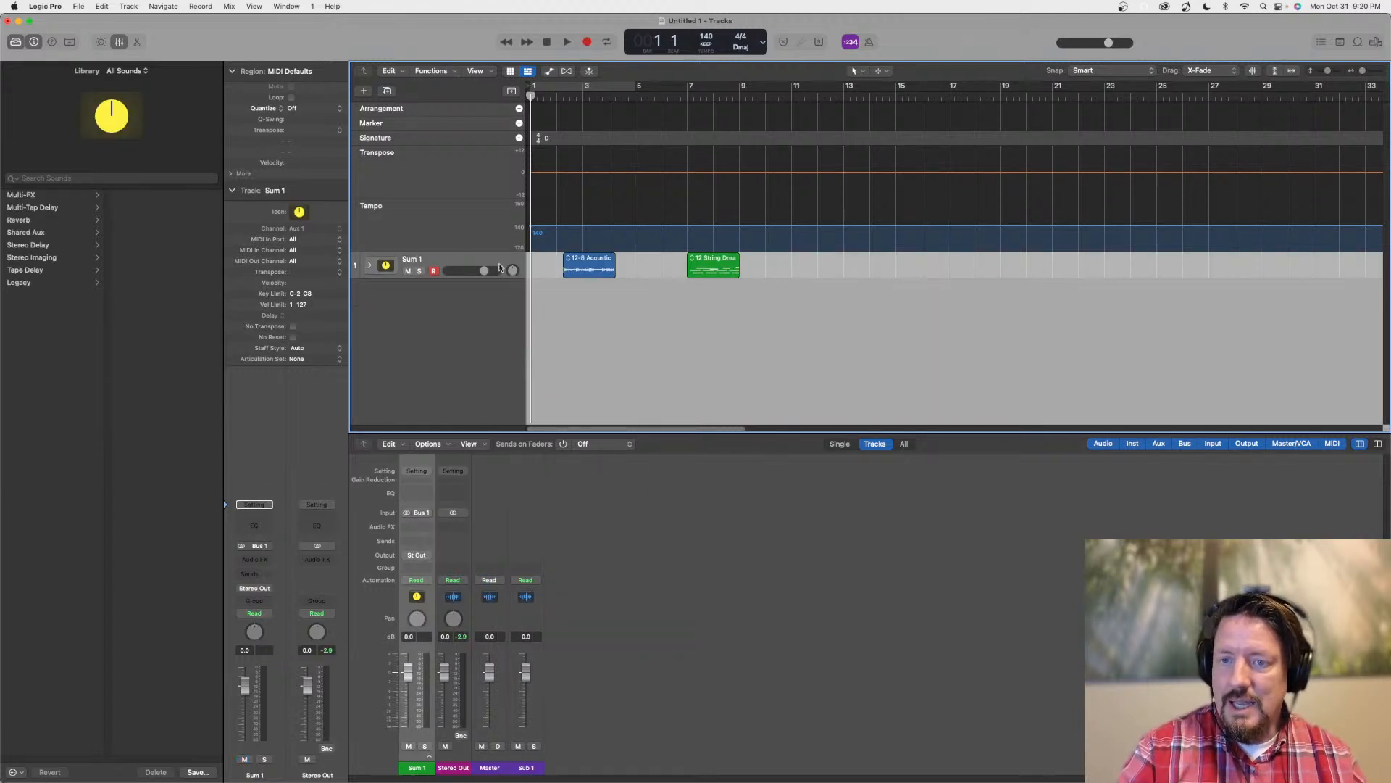
{"action": "left_click", "coordinate": [368, 265]}
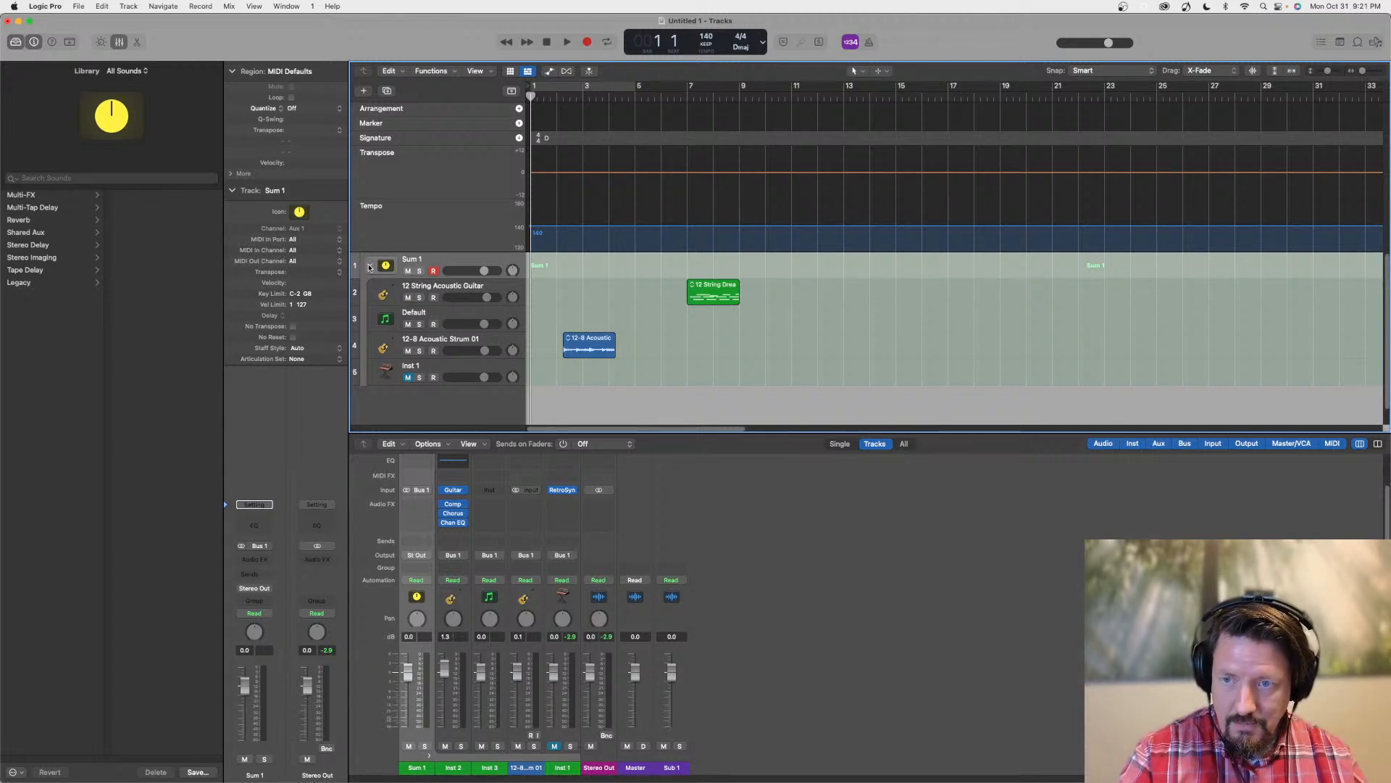
{"action": "left_click", "coordinate": [370, 266]}
{"action": "left_click", "coordinate": [594, 262]}
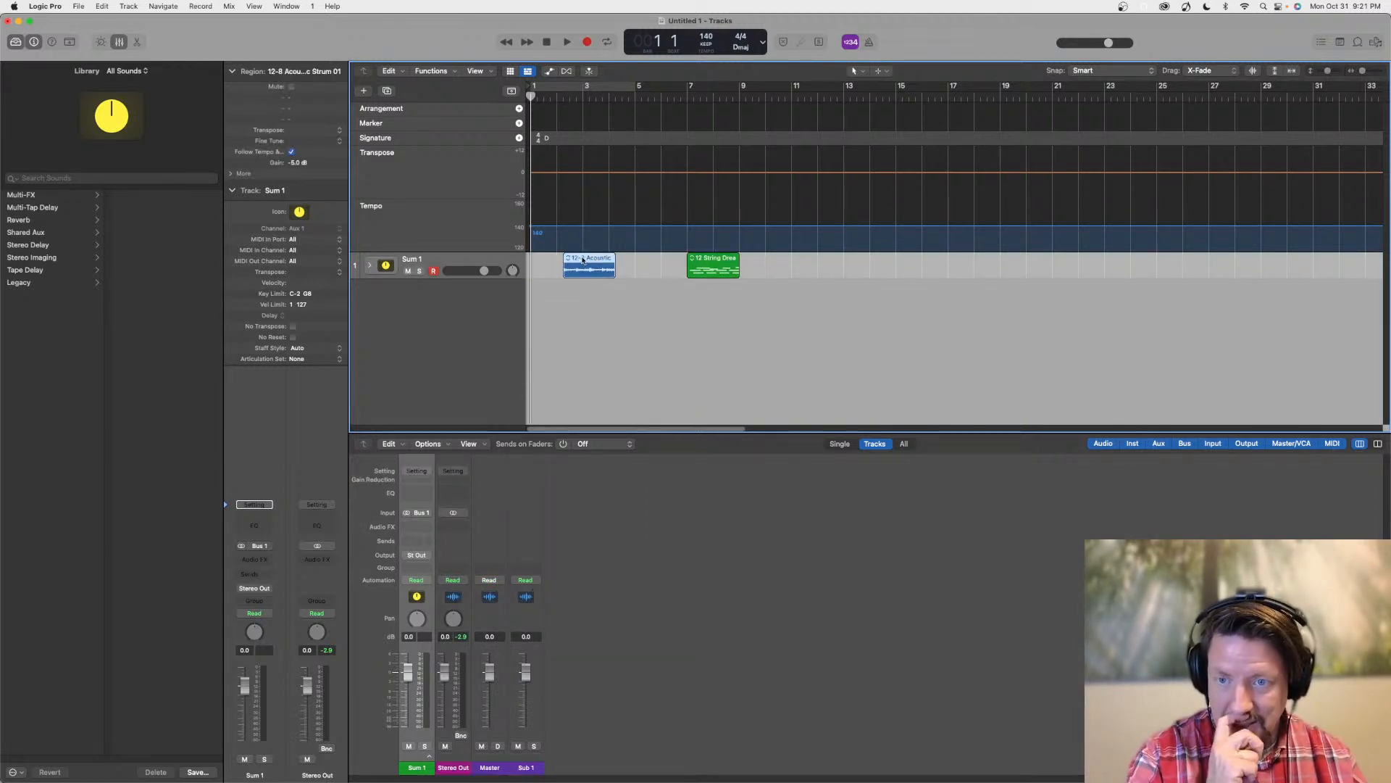
Expand Sum 1, move the 12 String Dream region to about bar 2 so it overlaps the 12-8 Acoustic region, and collapse the stack
{"action": "left_click", "coordinate": [370, 265]}
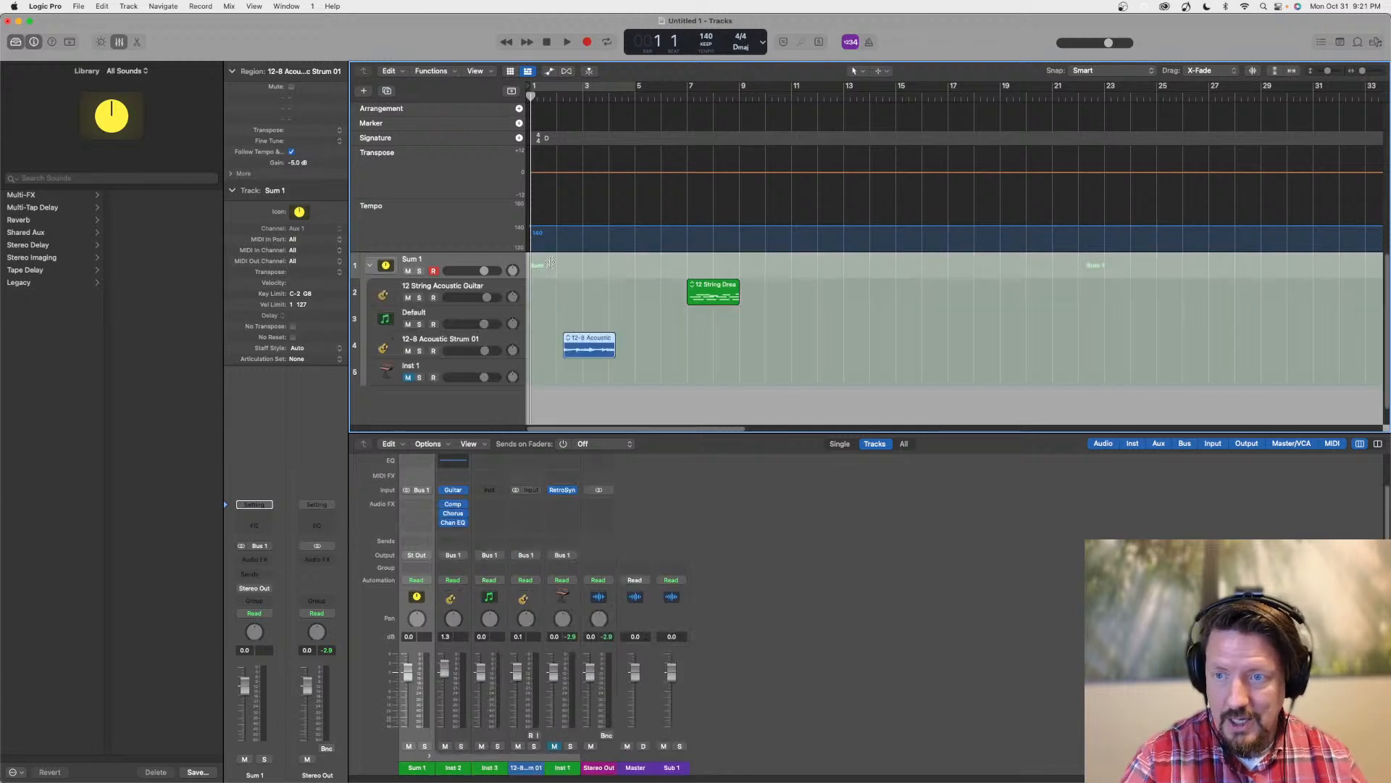
{"action": "left_click_drag", "start_coordinate": [721, 307], "coordinate": [600, 307]}
{"action": "left_click", "coordinate": [367, 266]}
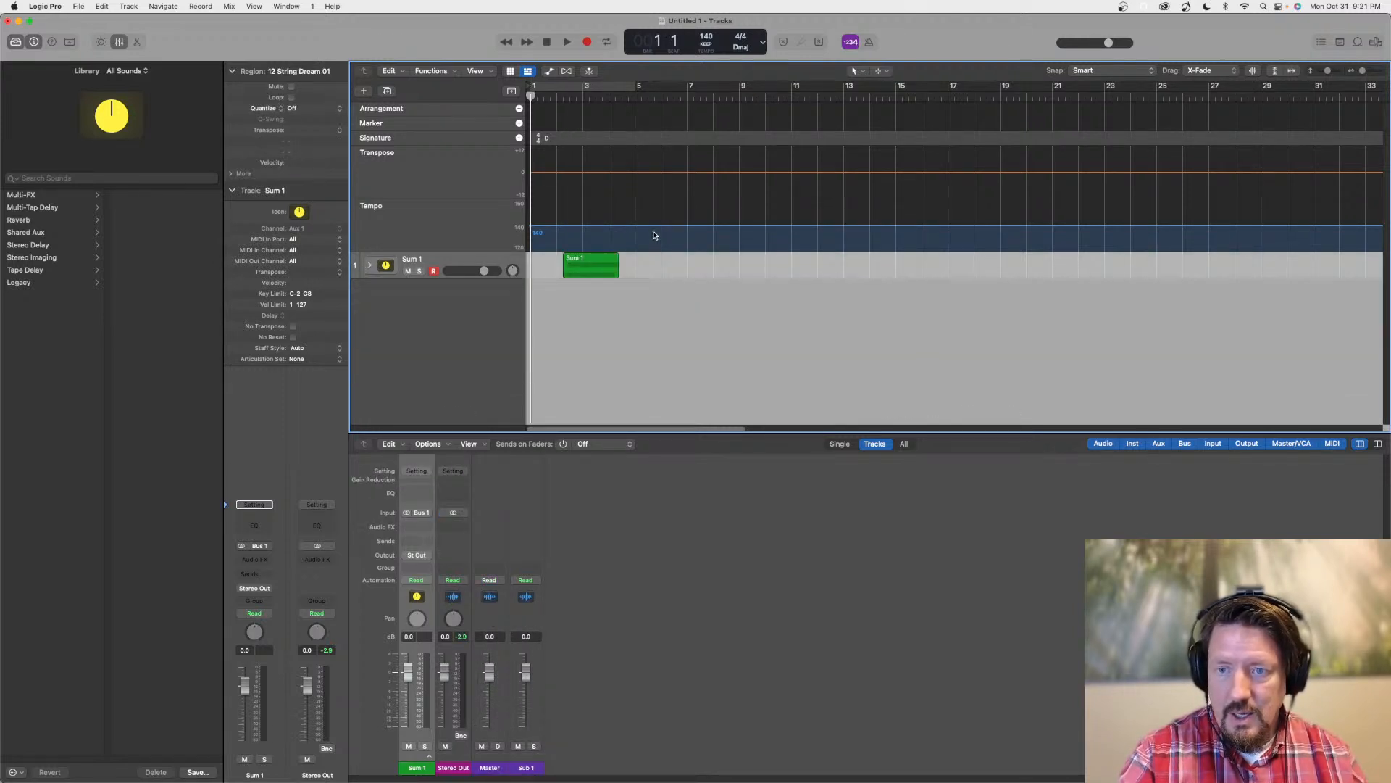
Expand Sum 1, move the 12 String Dream region clear of the 12-8 Acoustic region to about bar 5, and collapse the stack
{"action": "left_click", "coordinate": [370, 265]}
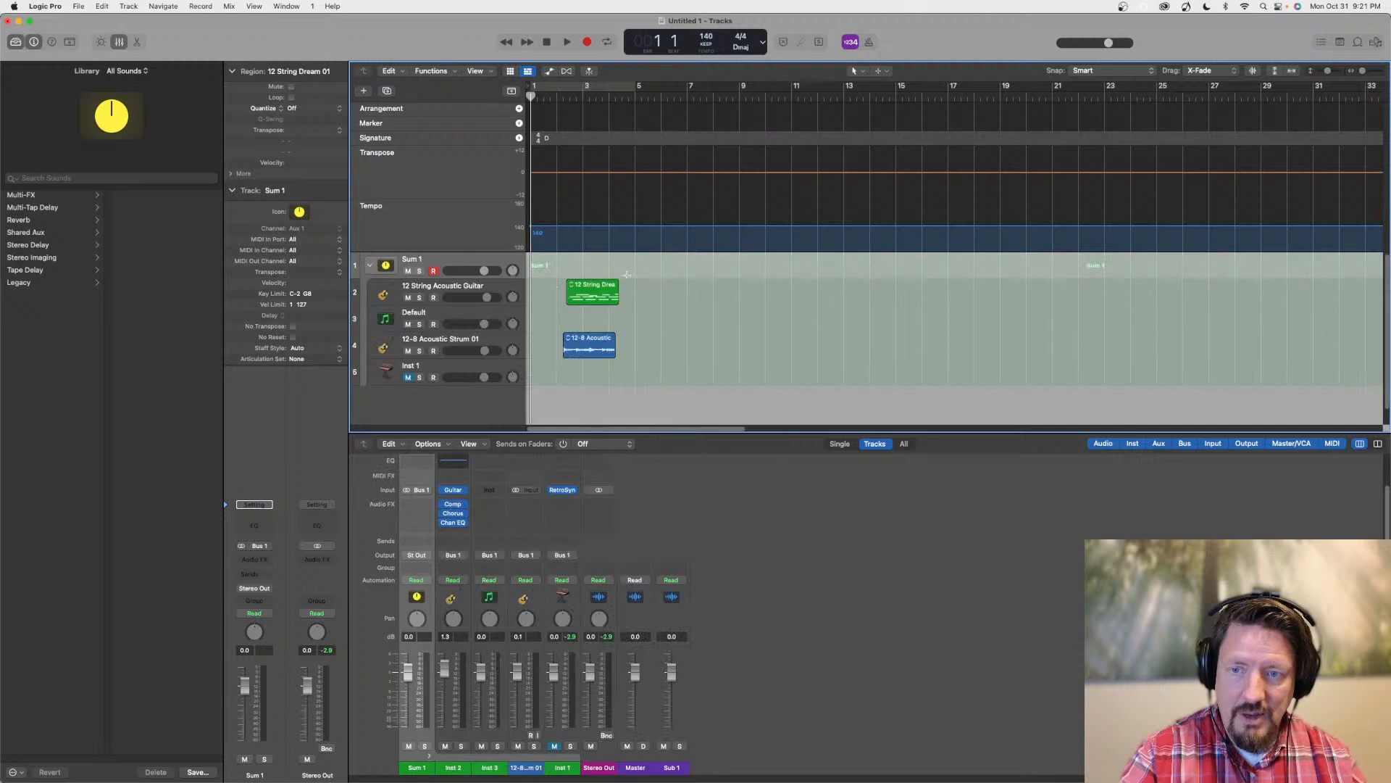
{"action": "left_click_drag", "start_coordinate": [610, 284], "coordinate": [674, 282]}
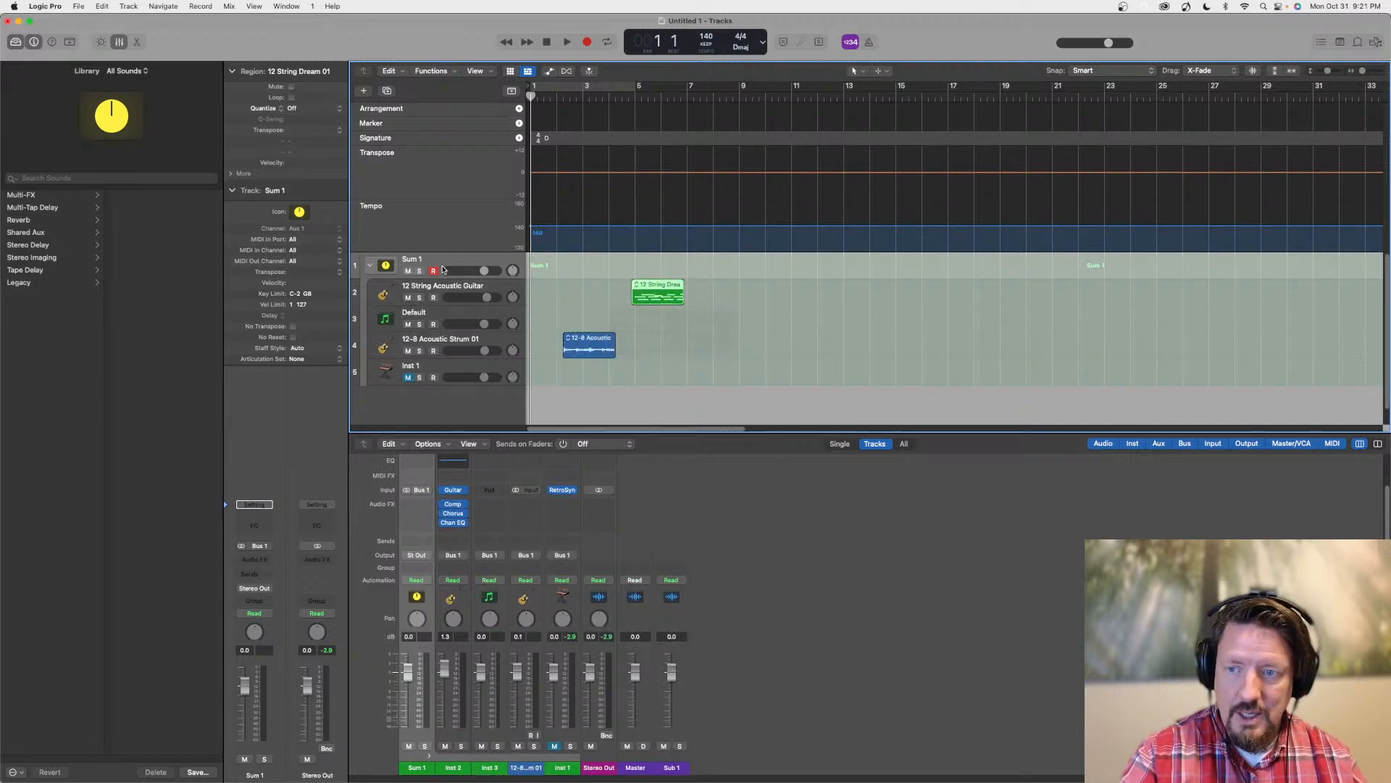
{"action": "left_click", "coordinate": [369, 266]}
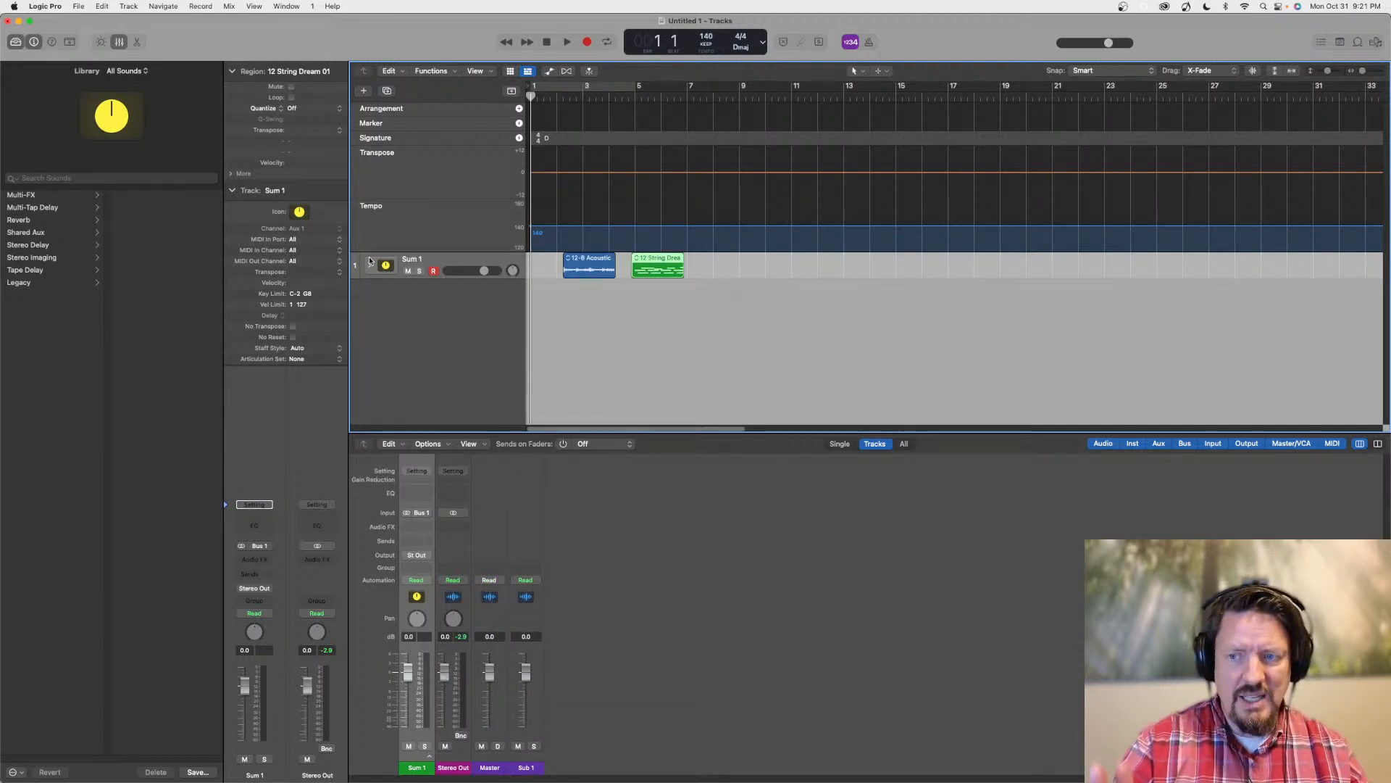
Overlap the 12 String Dream region with the 12-8 Acoustic region again at about bar 2 and collapse Sum 1
{"action": "left_click", "coordinate": [369, 265]}
{"action": "left_click_drag", "start_coordinate": [668, 286], "coordinate": [597, 288]}
{"action": "left_click", "coordinate": [369, 265]}
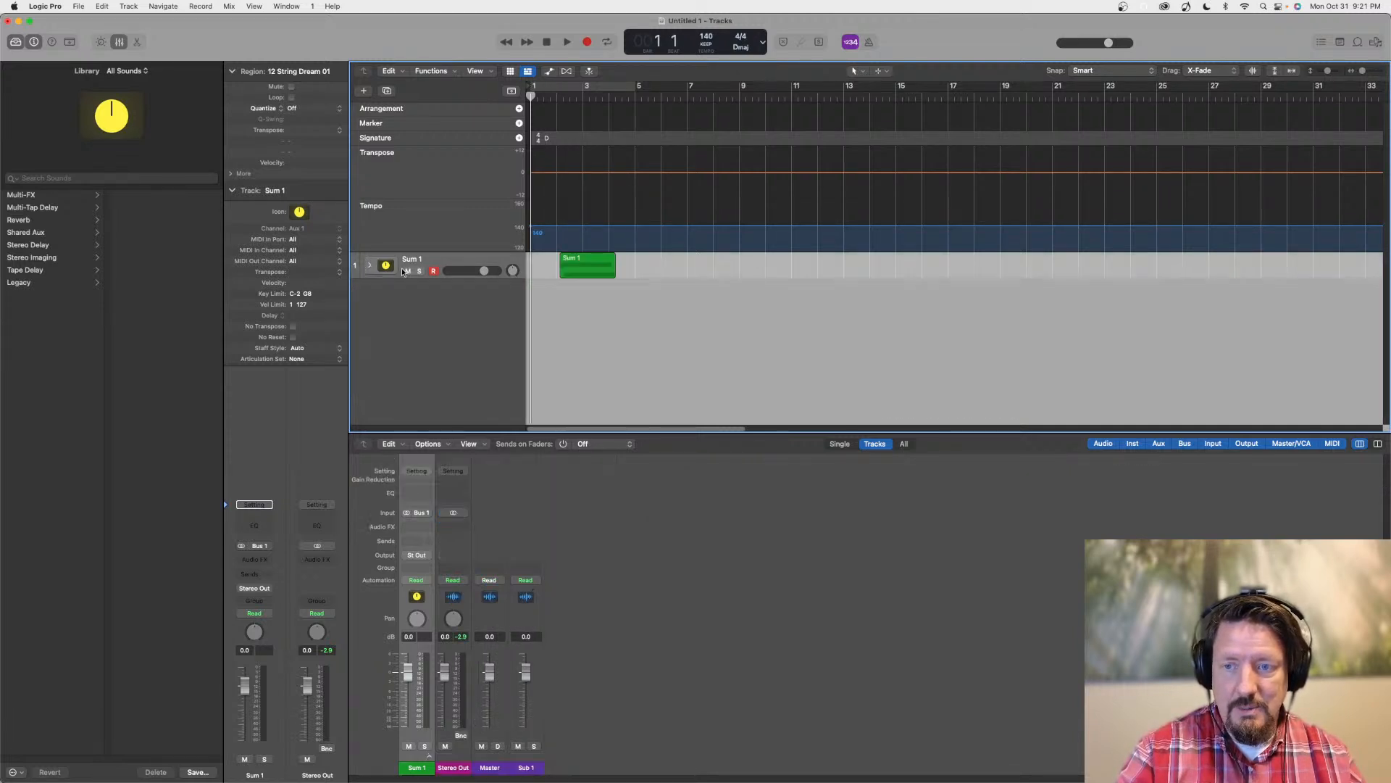
Open Selection-Based Processing for the collapsed Sum 1 region and load Channel EQ as the plug-in in set A
{"action": "left_click", "coordinate": [589, 260]}
{"action": "right_click", "coordinate": [589, 261]}
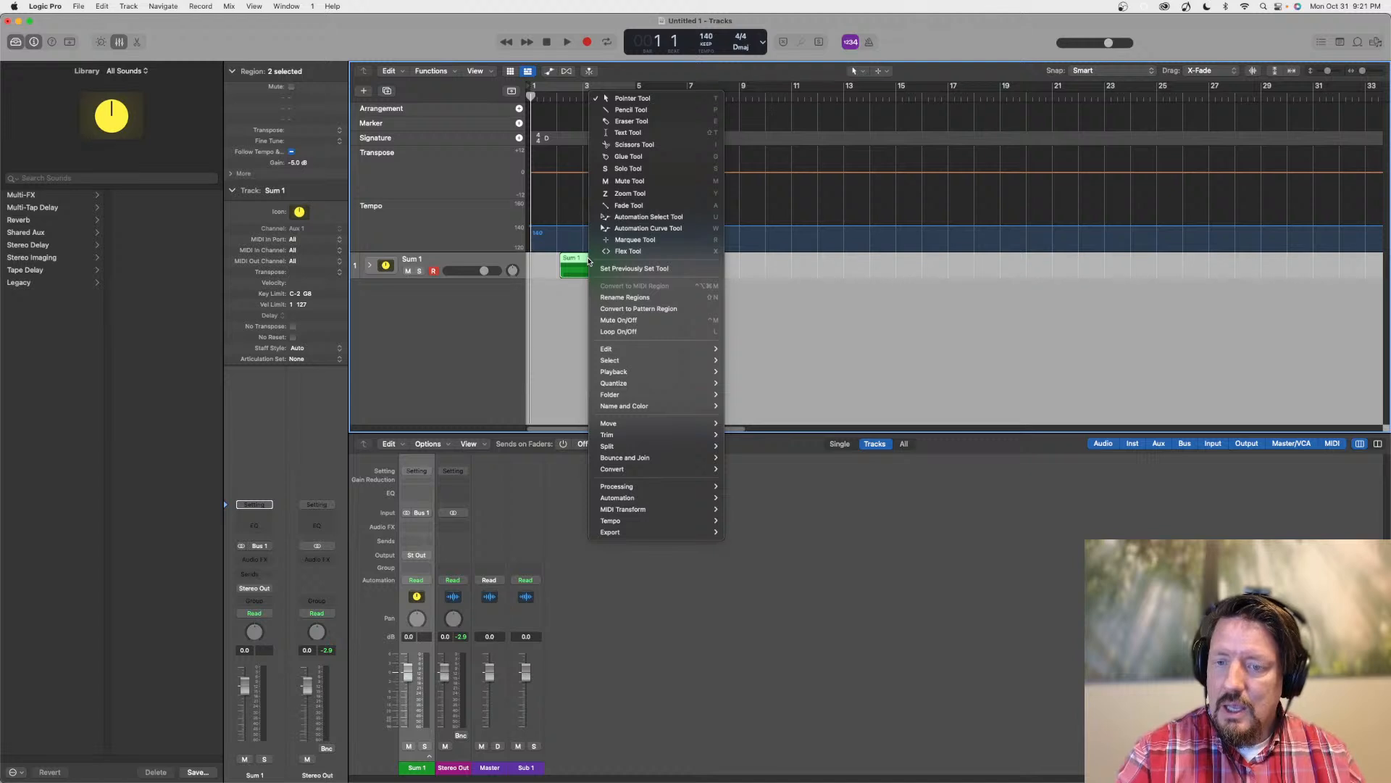
{"action": "mouse_move", "coordinate": [656, 486]}
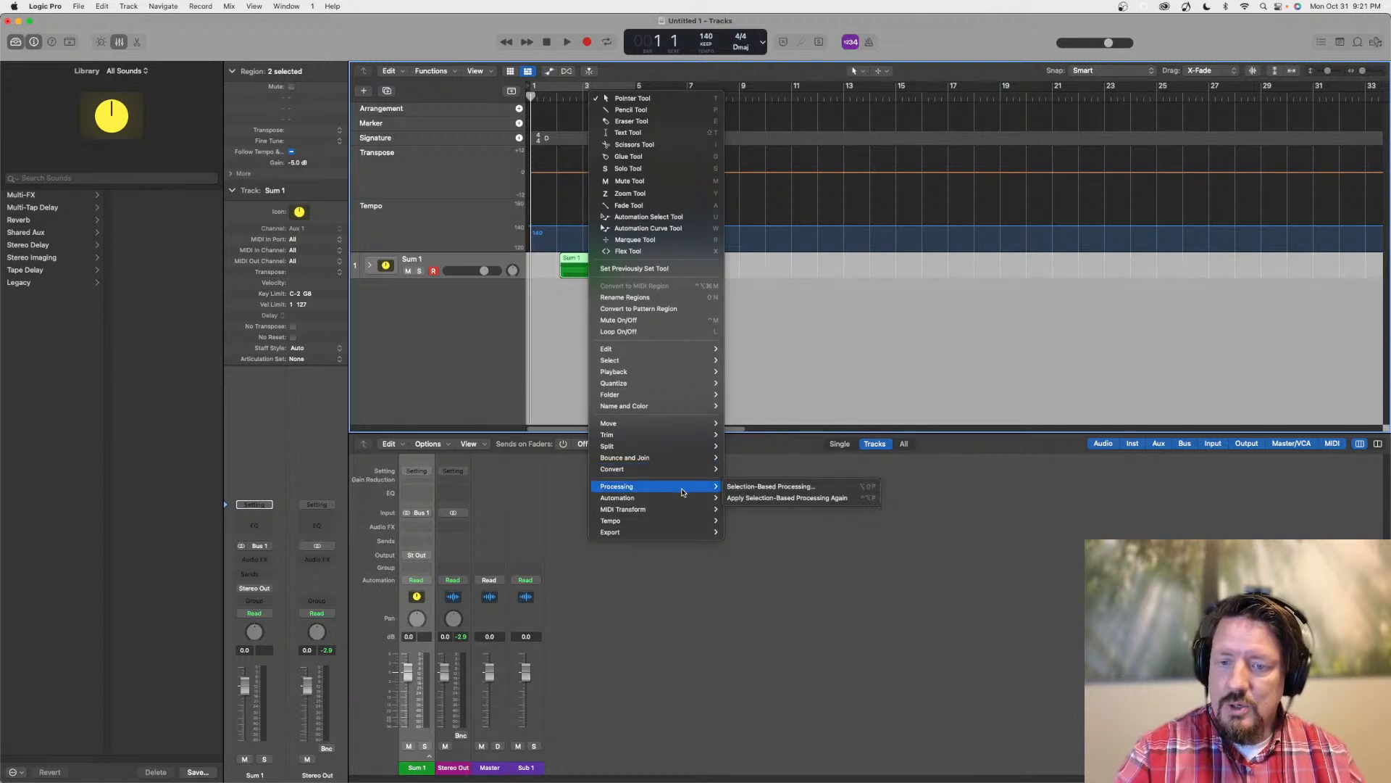
{"action": "left_click", "coordinate": [762, 488]}
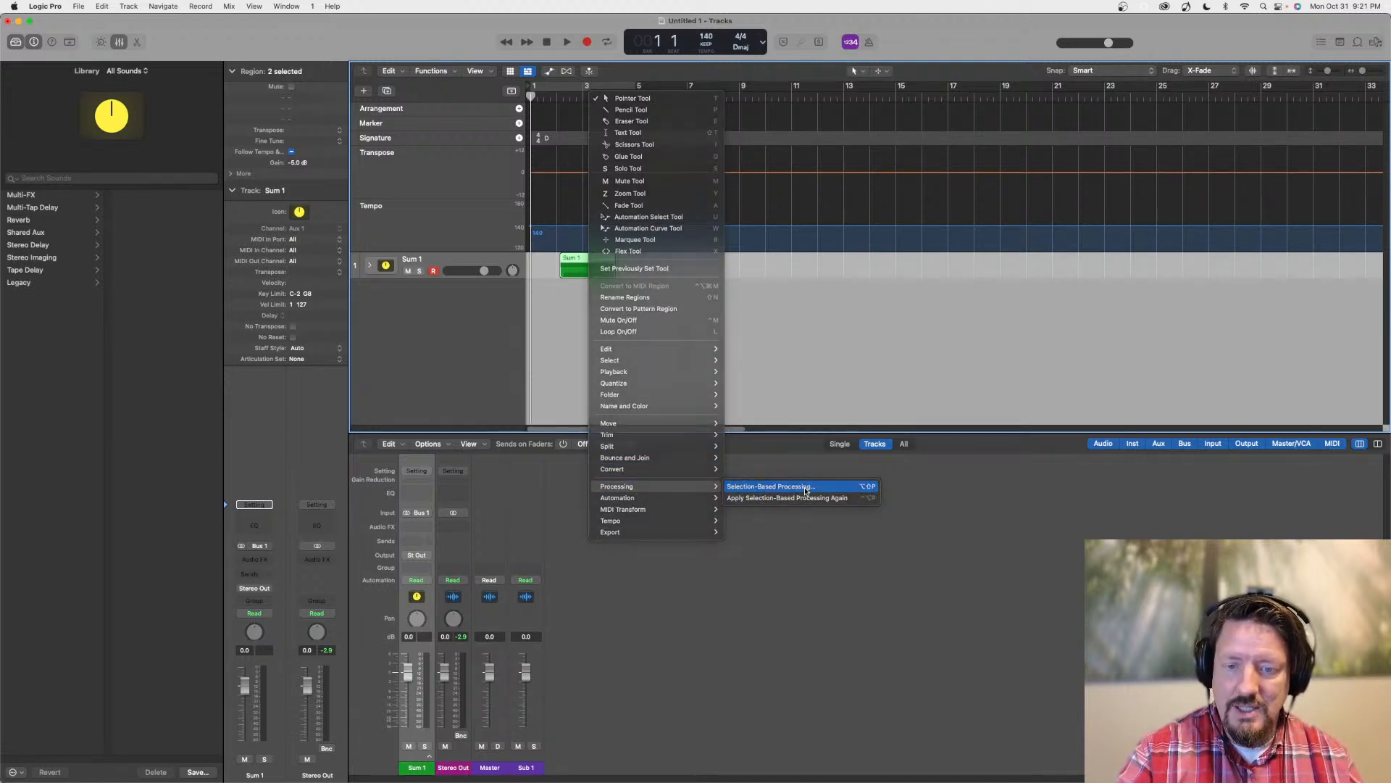
{"action": "left_click", "coordinate": [238, 279]}
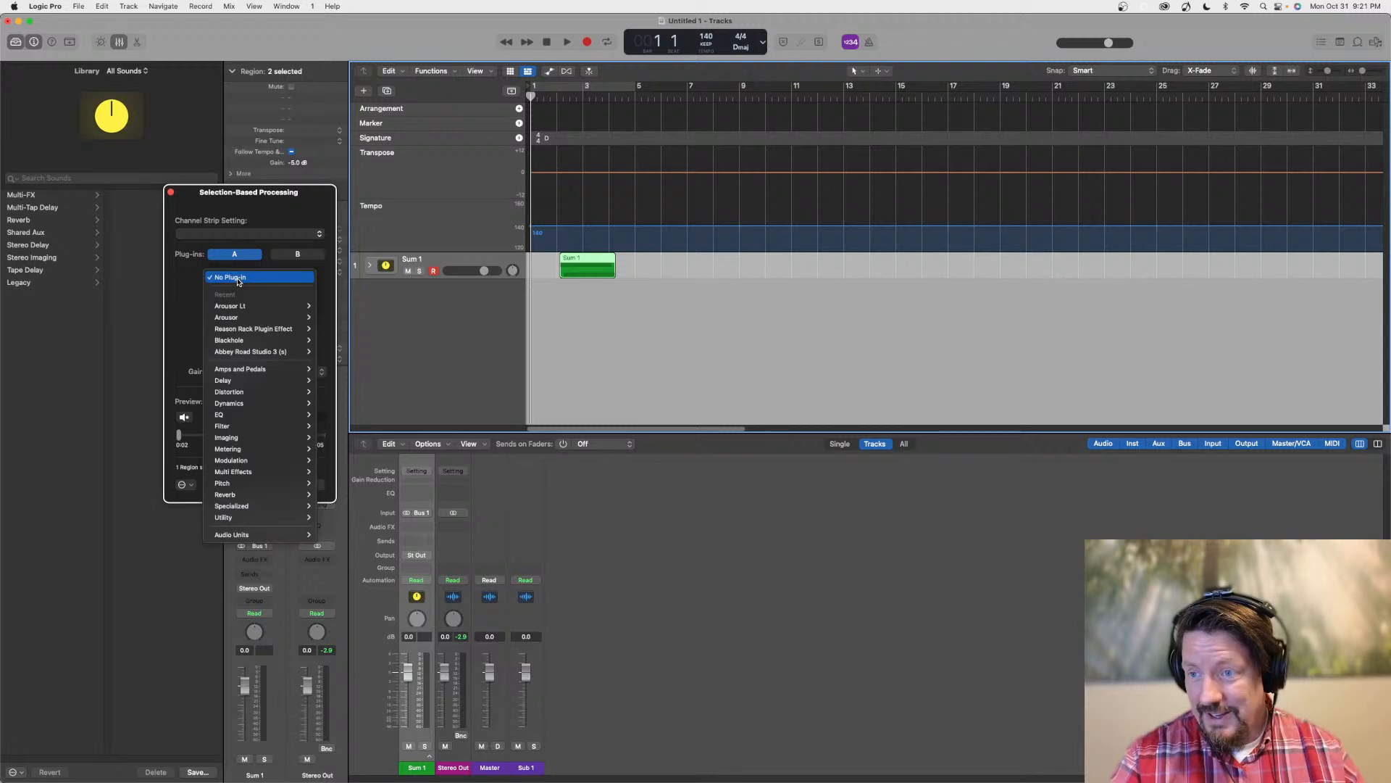
{"action": "mouse_move", "coordinate": [240, 309]}
{"action": "mouse_move", "coordinate": [261, 415]}
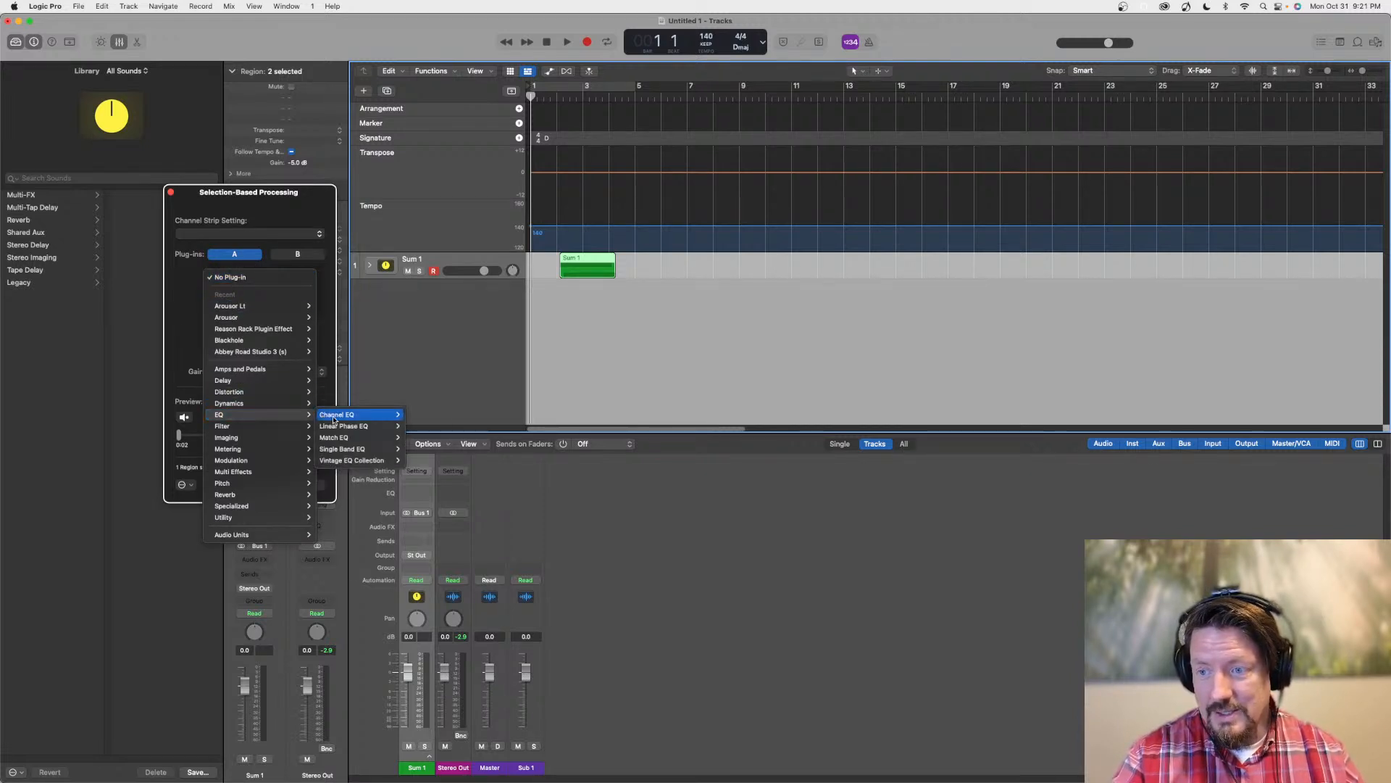
{"action": "left_click", "coordinate": [428, 426]}
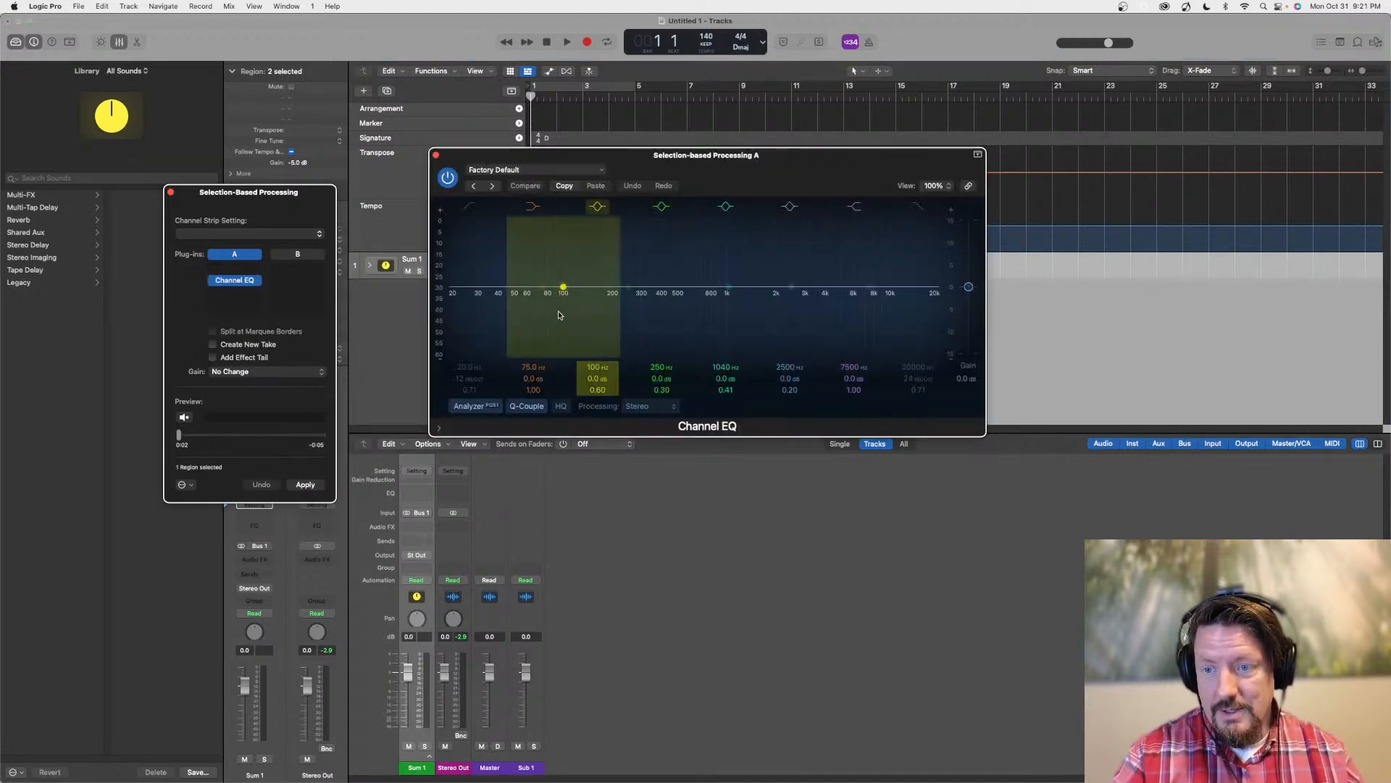
Boost the Channel EQ by about 2.5 dB around 252 Hz, apply the processing to the selection, and close the processing window
{"action": "left_click_drag", "start_coordinate": [652, 286], "coordinate": [661, 275]}
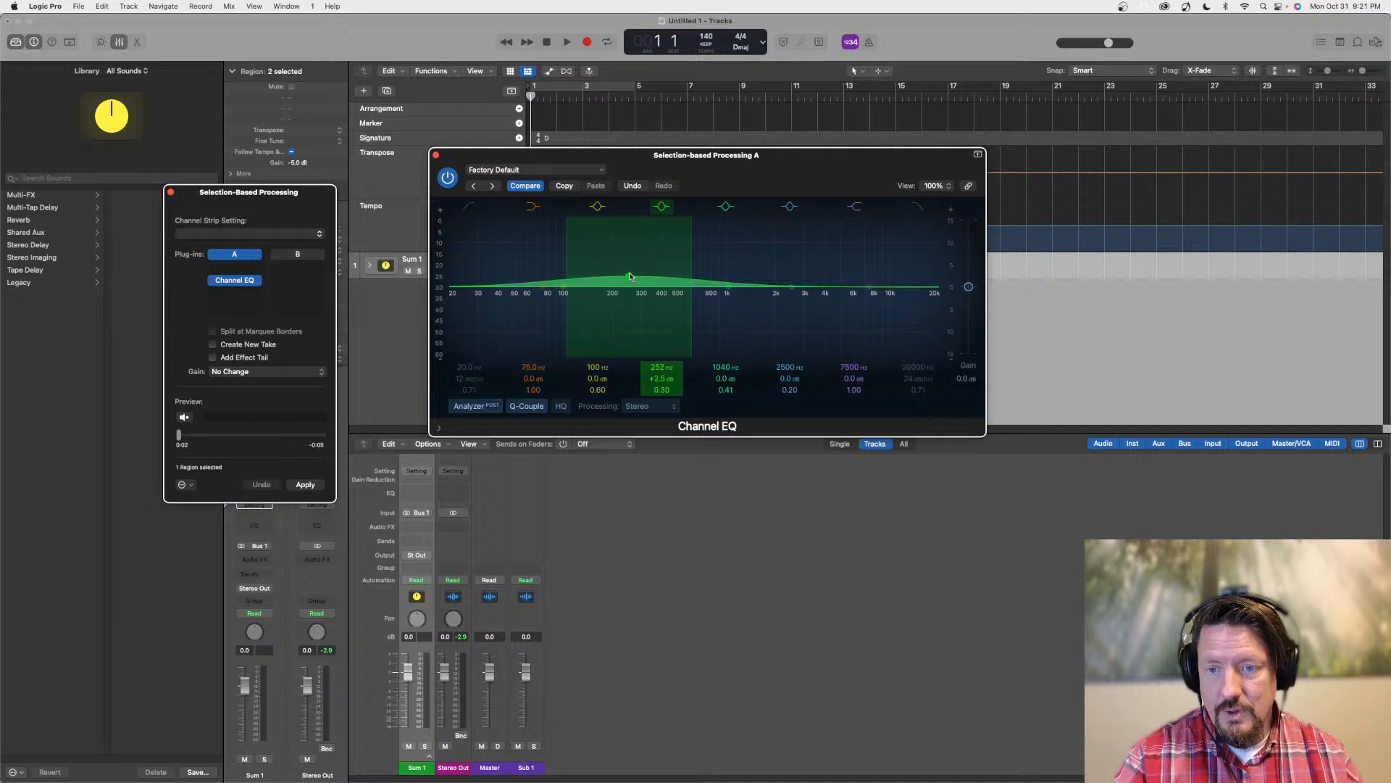
{"action": "left_click", "coordinate": [434, 155]}
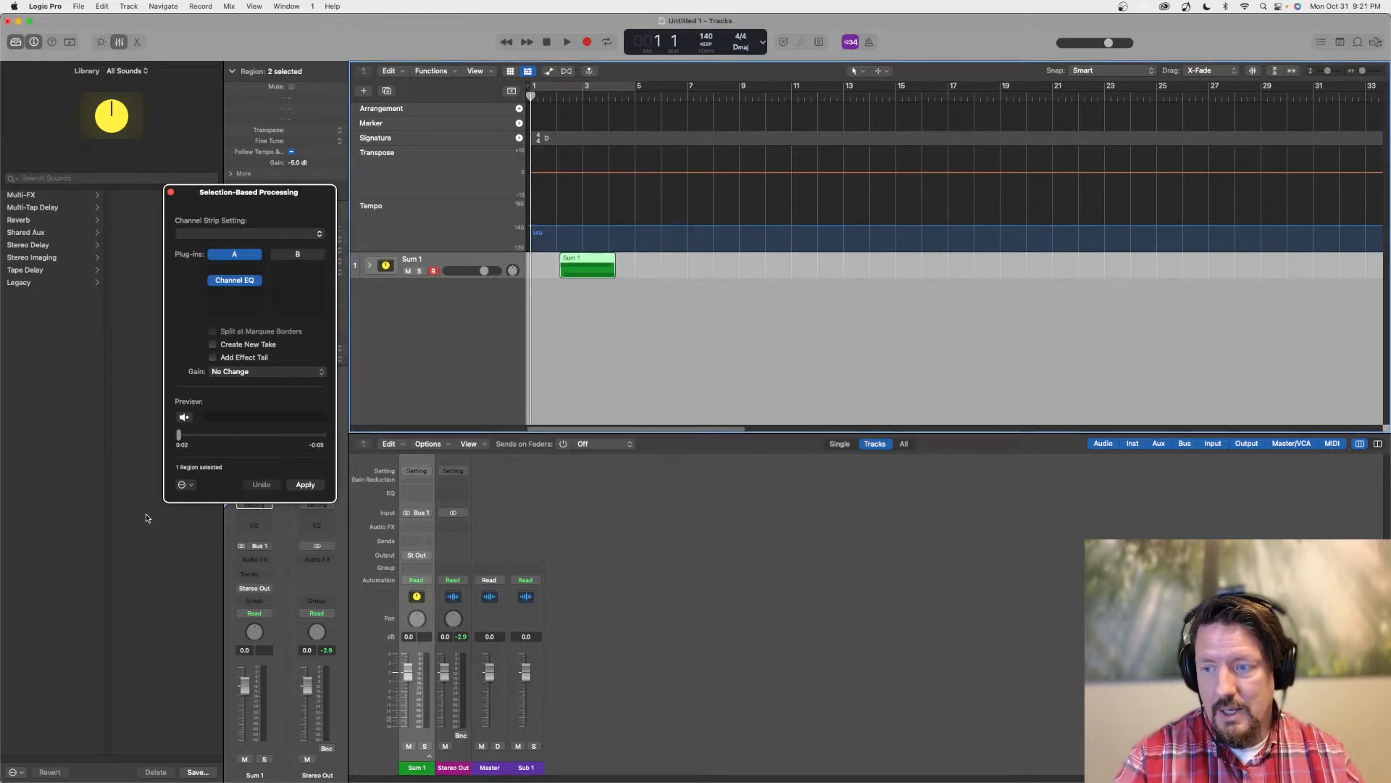
{"action": "left_click", "coordinate": [305, 484]}
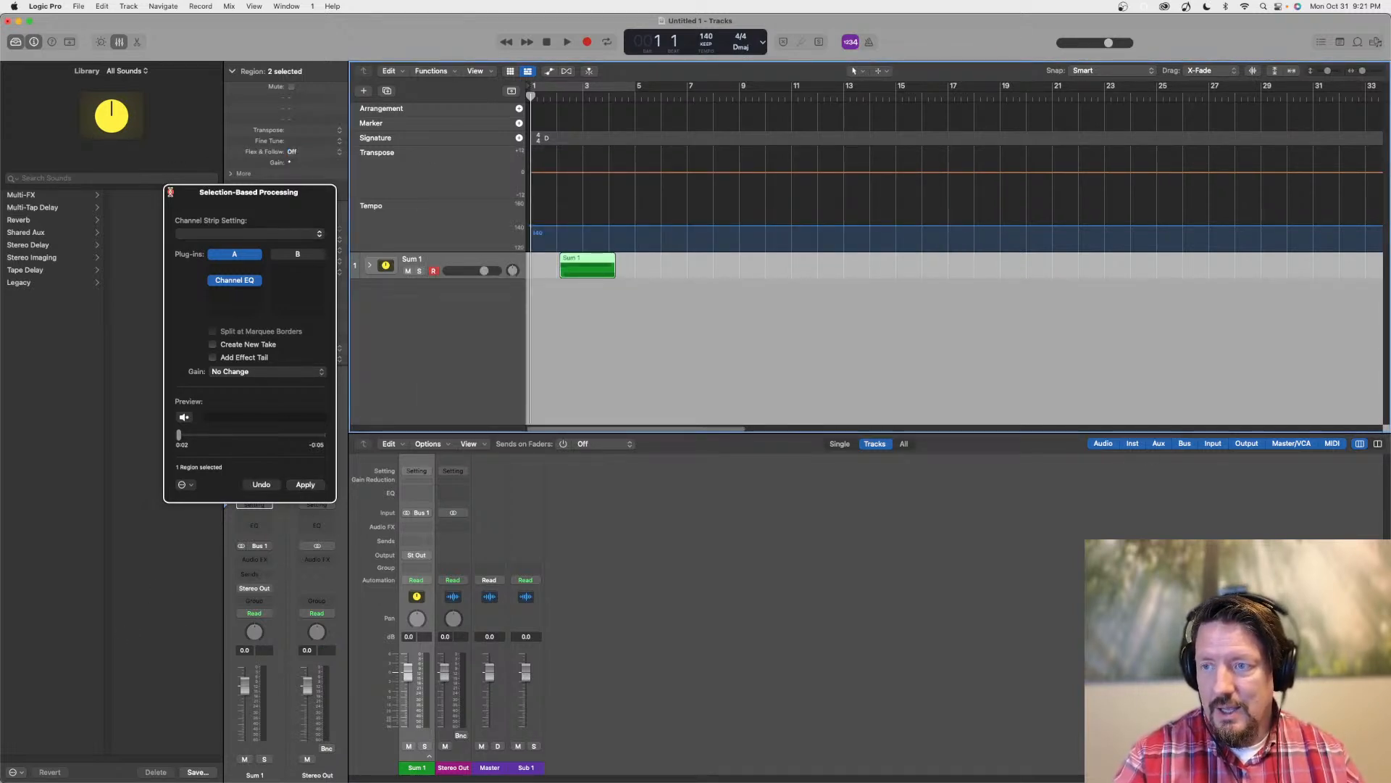
{"action": "left_click", "coordinate": [171, 192]}
Expand and collapse Sum 1 repeatedly to compare the processed regions with the stack's combined overview
{"action": "left_click", "coordinate": [369, 265]}
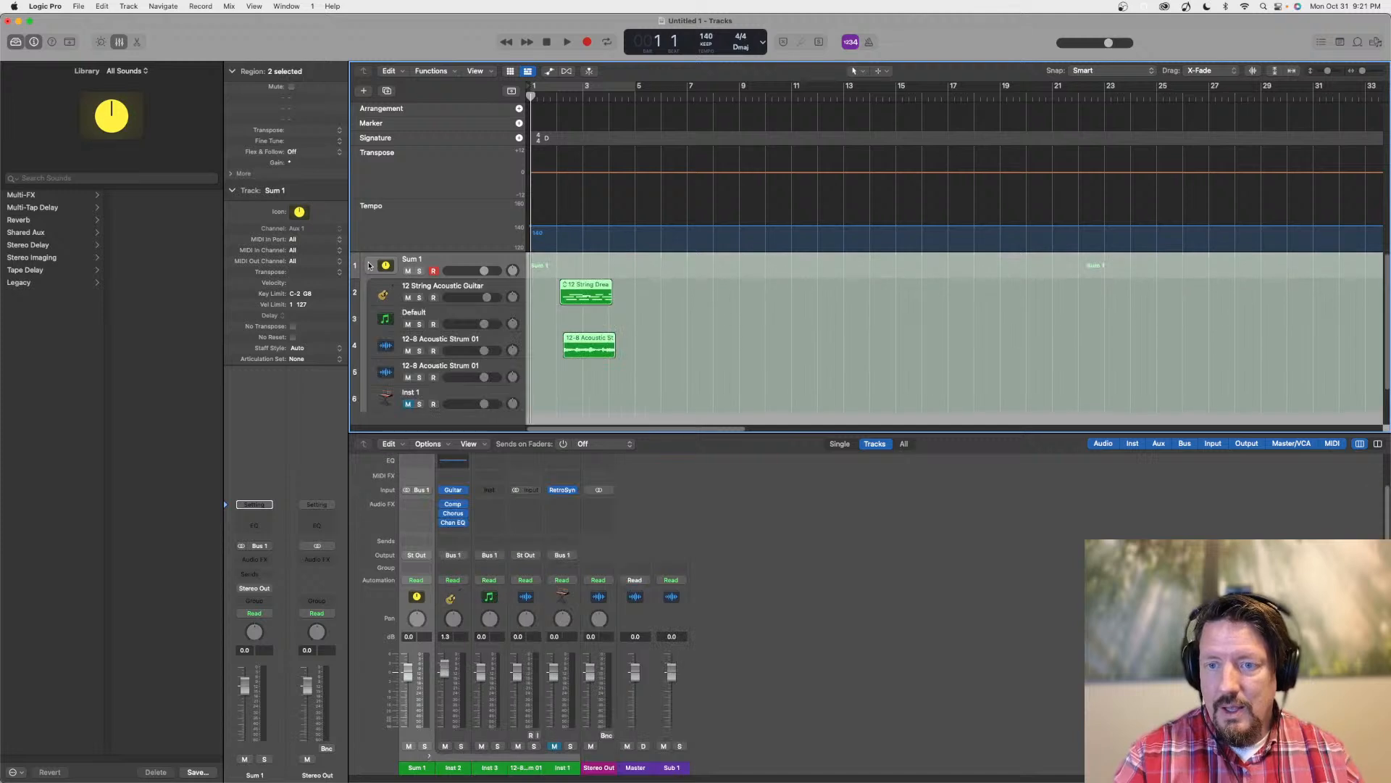
{"action": "left_click", "coordinate": [369, 266]}
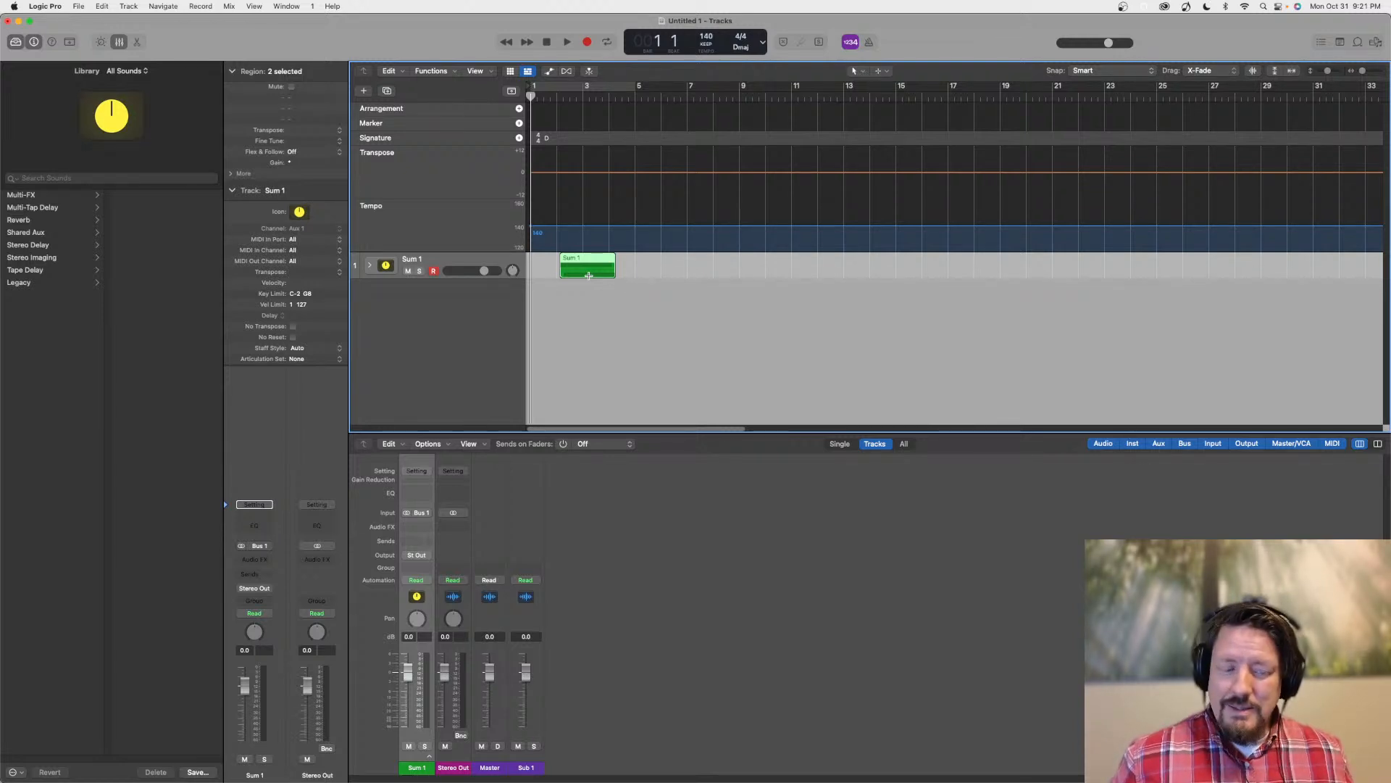
{"action": "left_click", "coordinate": [370, 265]}
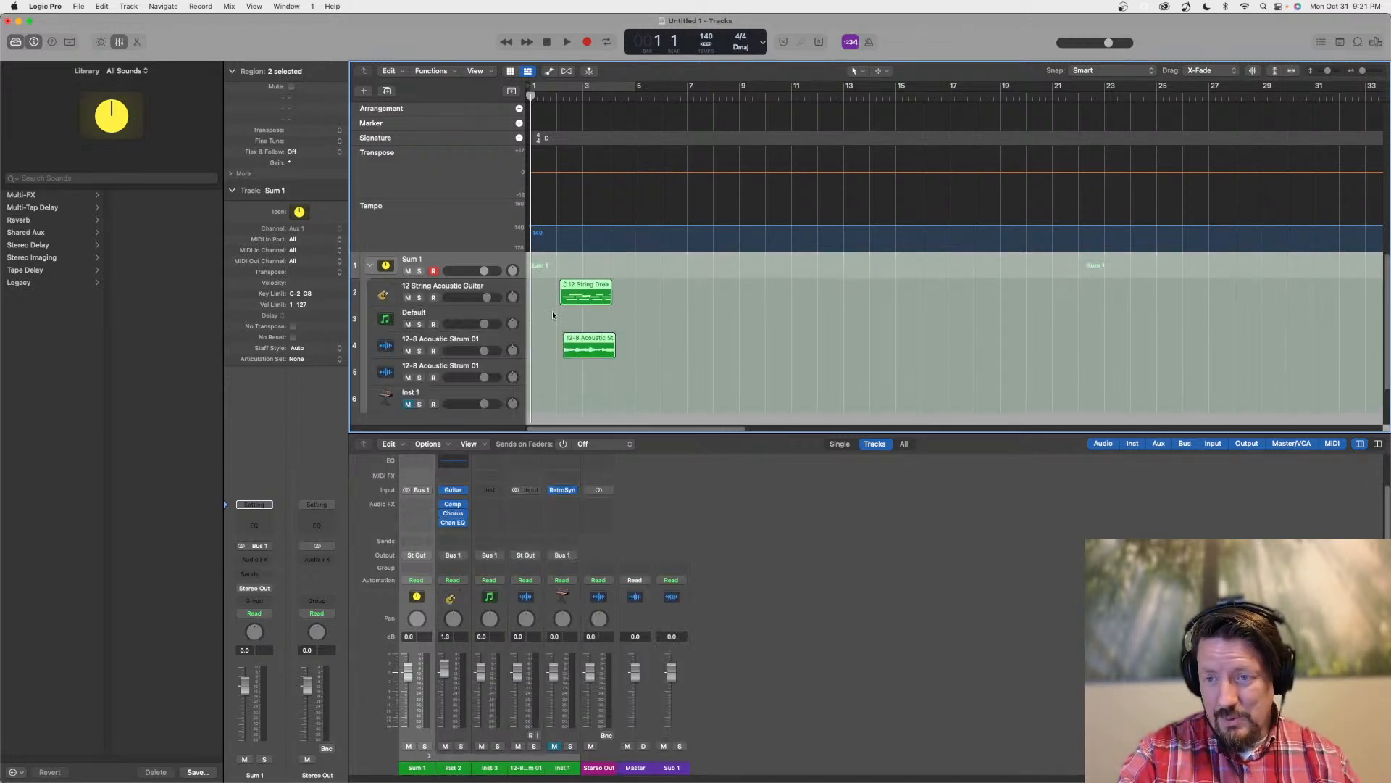
{"action": "left_click", "coordinate": [367, 265]}
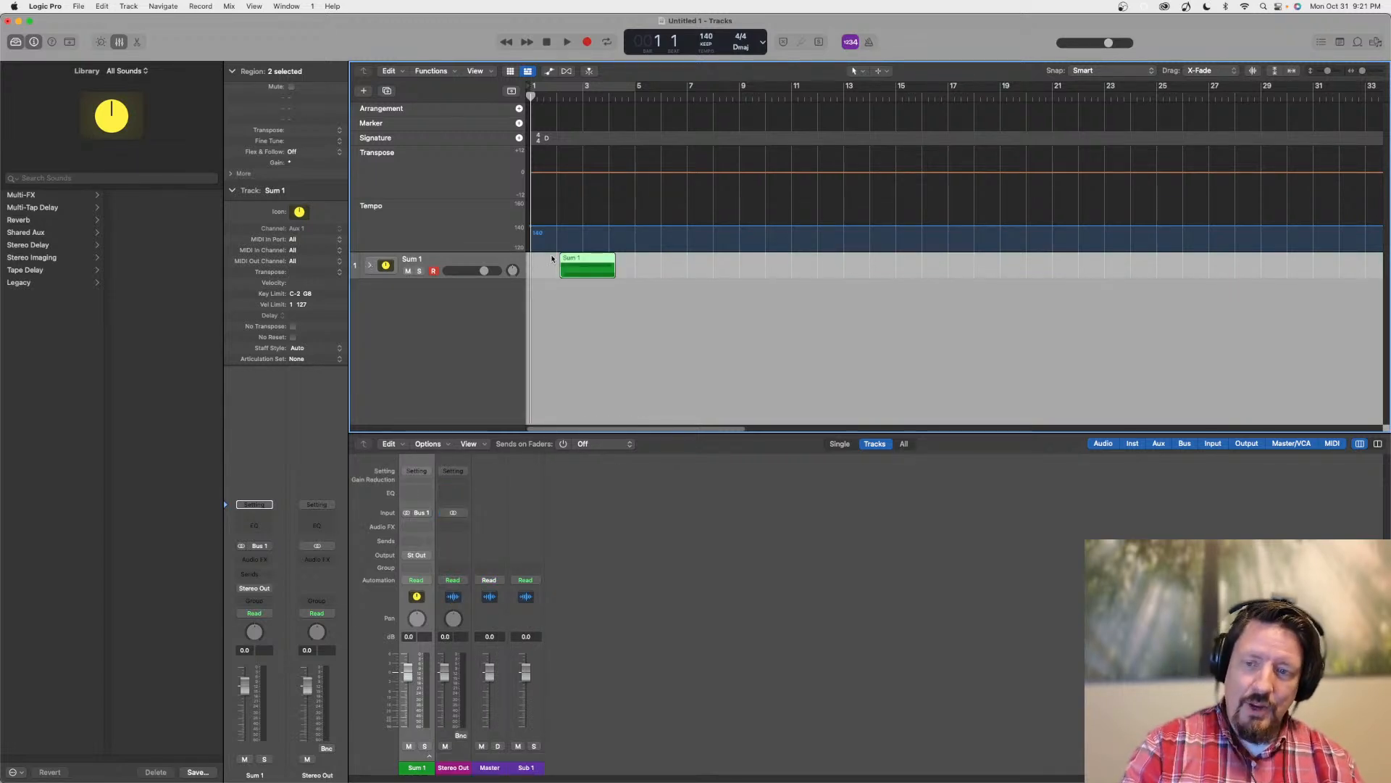
Expand Sum 1, try to pull the Inst 1 track out below the stack, and move the Default track out above Sum 1
{"action": "left_click", "coordinate": [370, 266]}
{"action": "scroll", "coordinate": [487, 263], "scroll_direction": "down", "scroll_amount": 2}
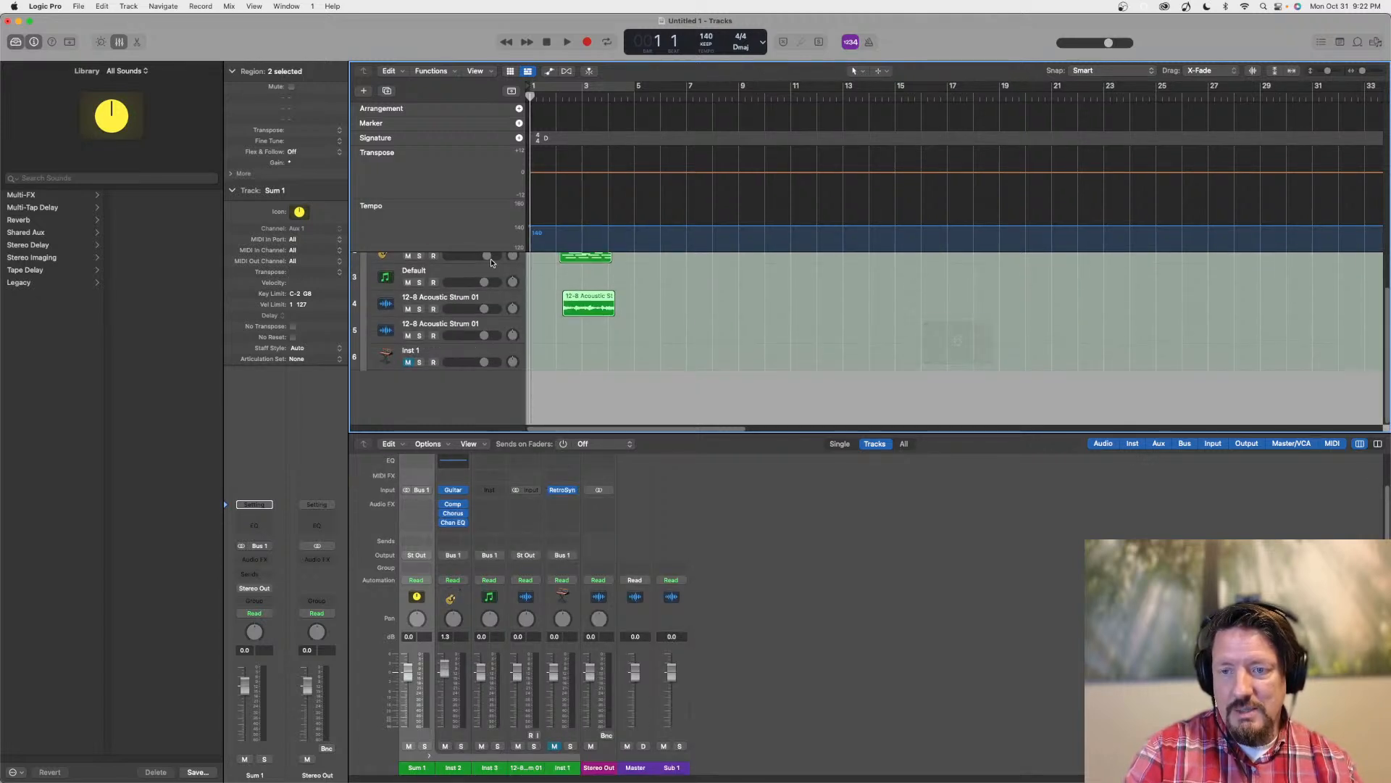
{"action": "left_click_drag", "start_coordinate": [456, 353], "coordinate": [441, 377]}
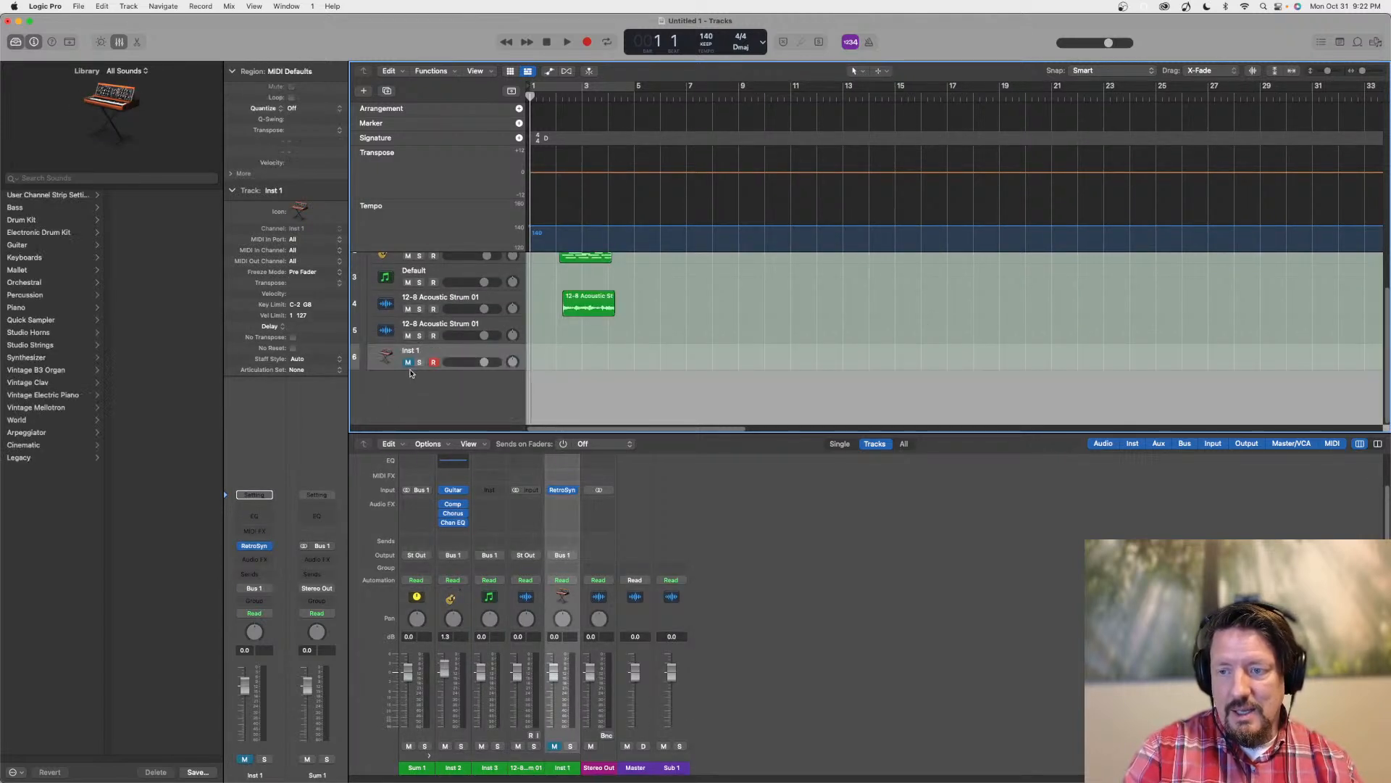
{"action": "scroll", "coordinate": [448, 342], "scroll_direction": "up", "scroll_amount": 2}
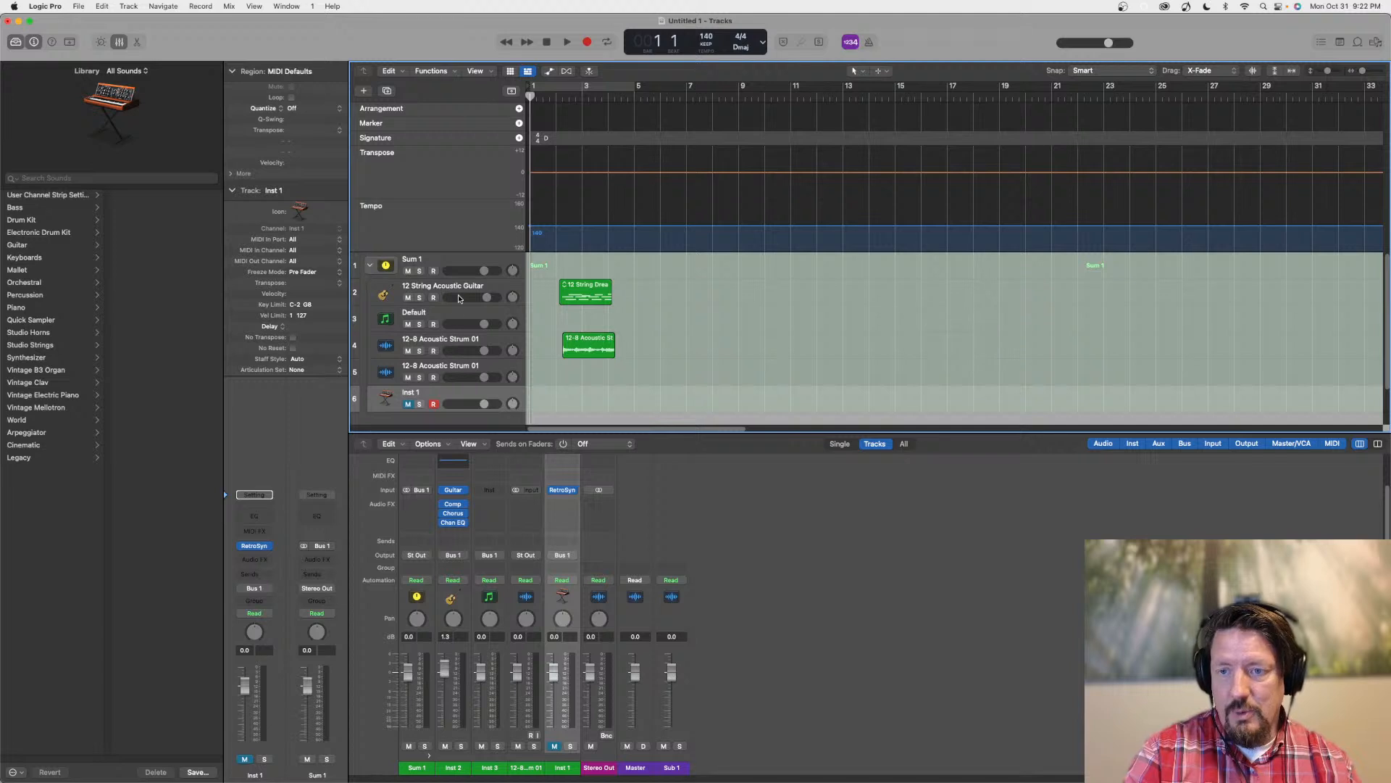
{"action": "left_click_drag", "start_coordinate": [463, 315], "coordinate": [444, 261]}
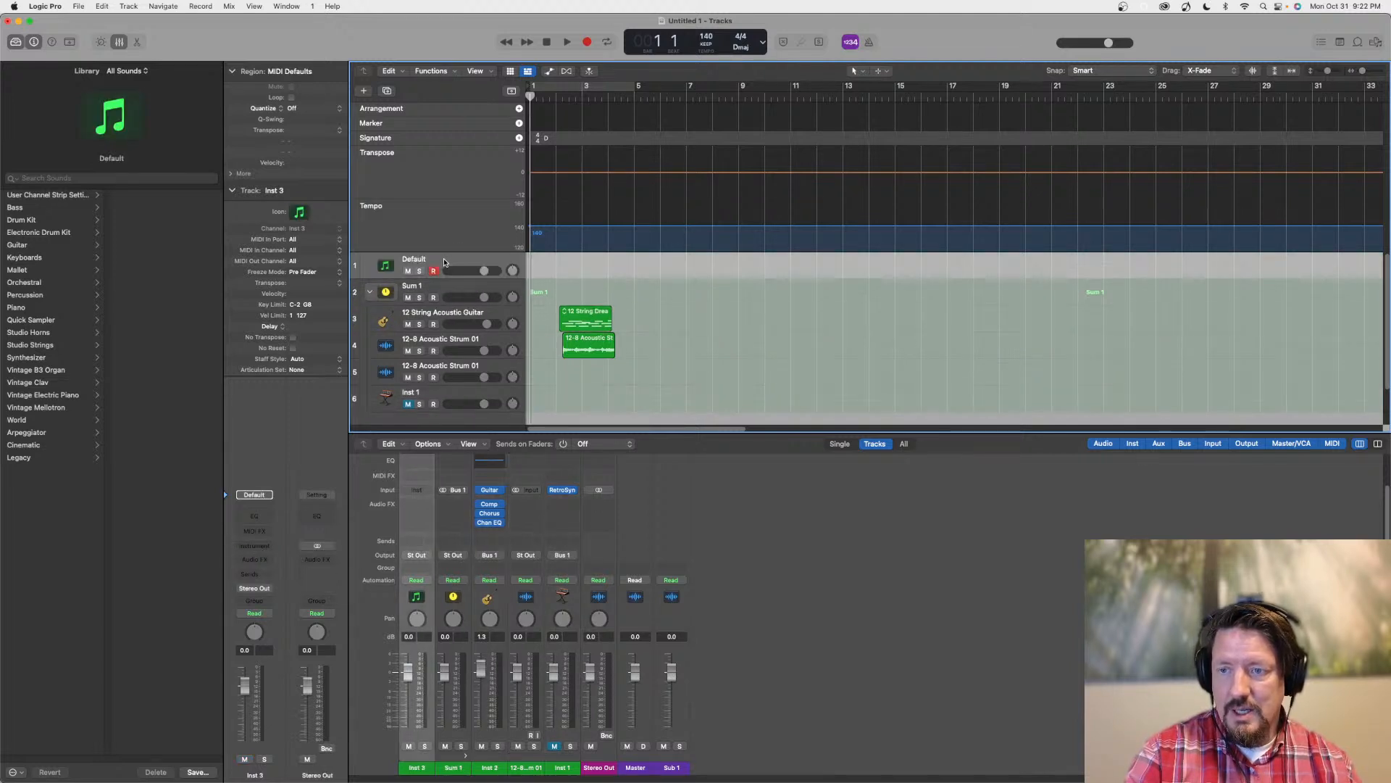
Add the Freeze component to the track headers
{"action": "right_click", "coordinate": [444, 261]}
{"action": "mouse_move", "coordinate": [511, 483]}
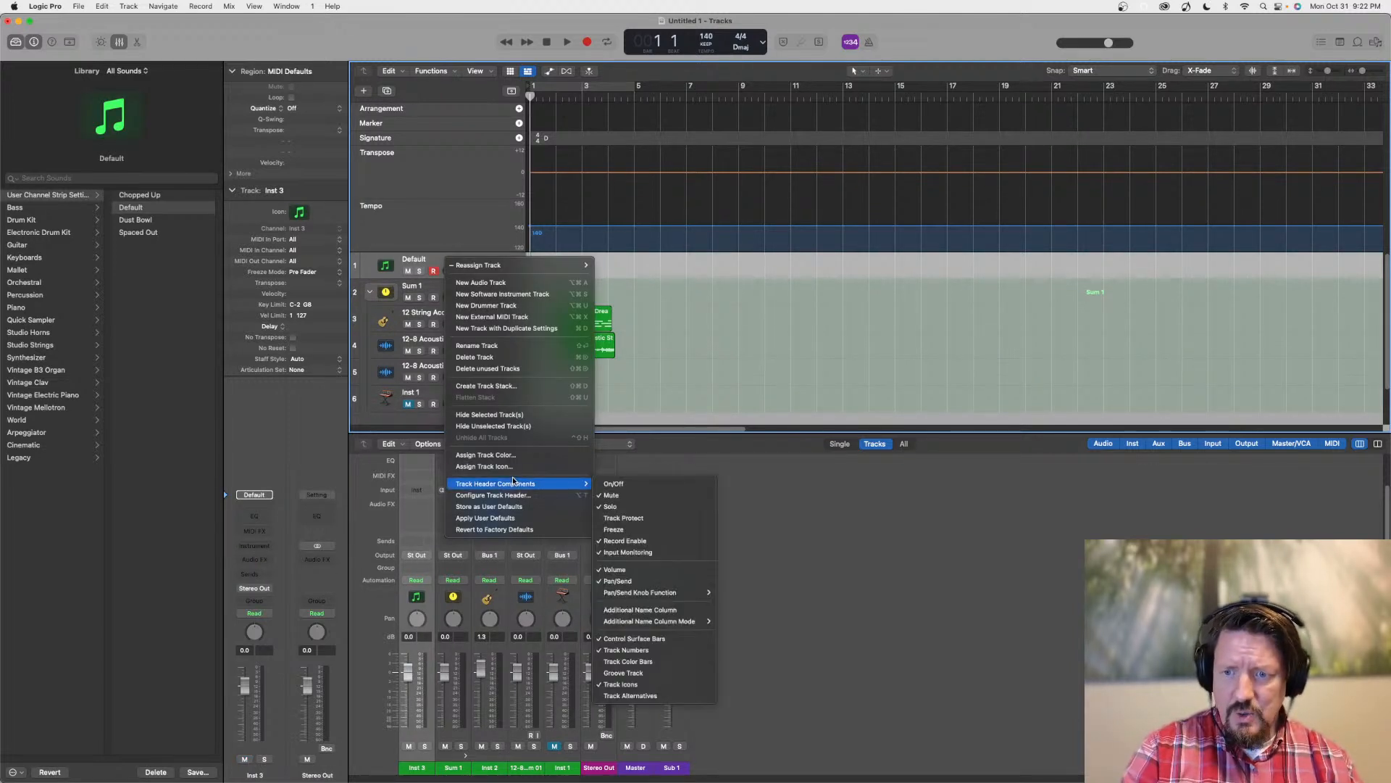
{"action": "left_click", "coordinate": [634, 532]}
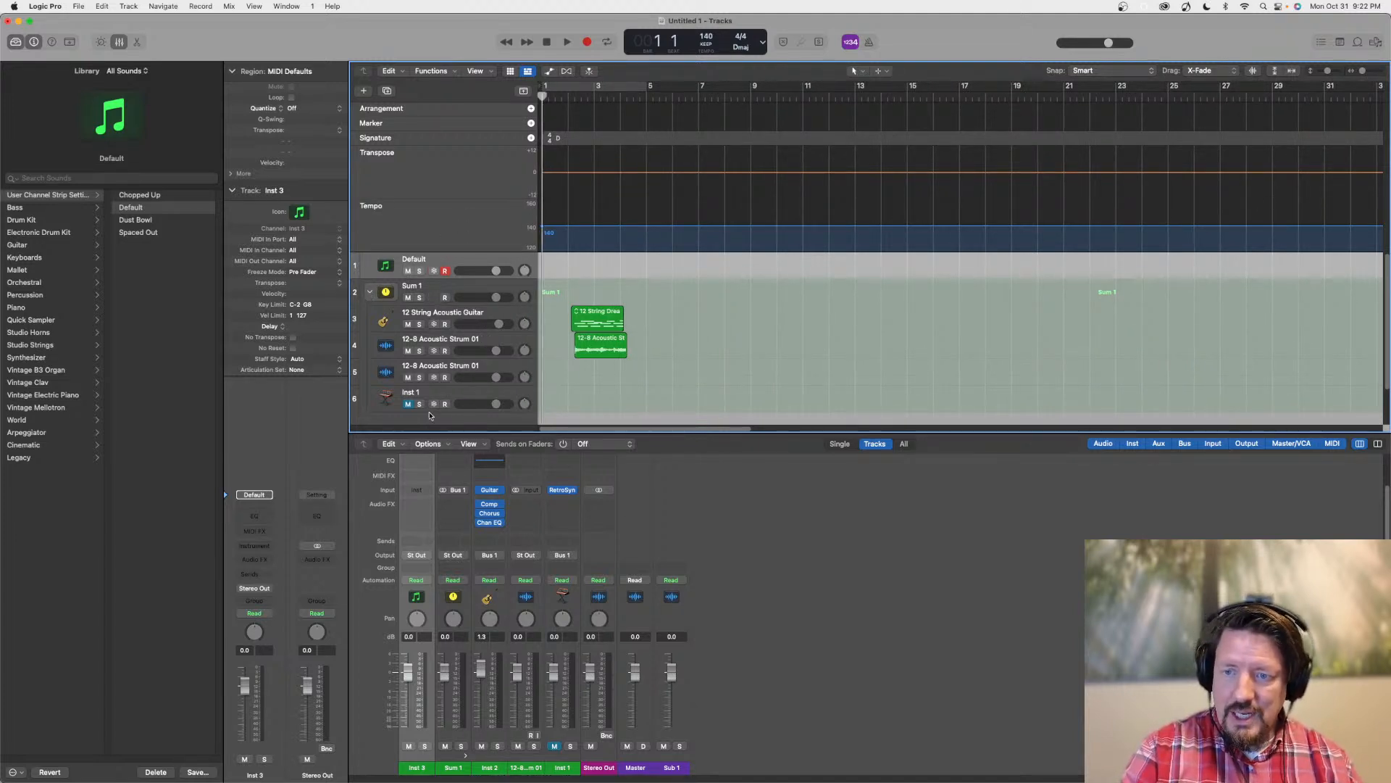
Turn Freeze on for the Default track, select the Sum 1 track to compare its header, and turn Freeze off on Default
{"action": "left_click", "coordinate": [434, 270]}
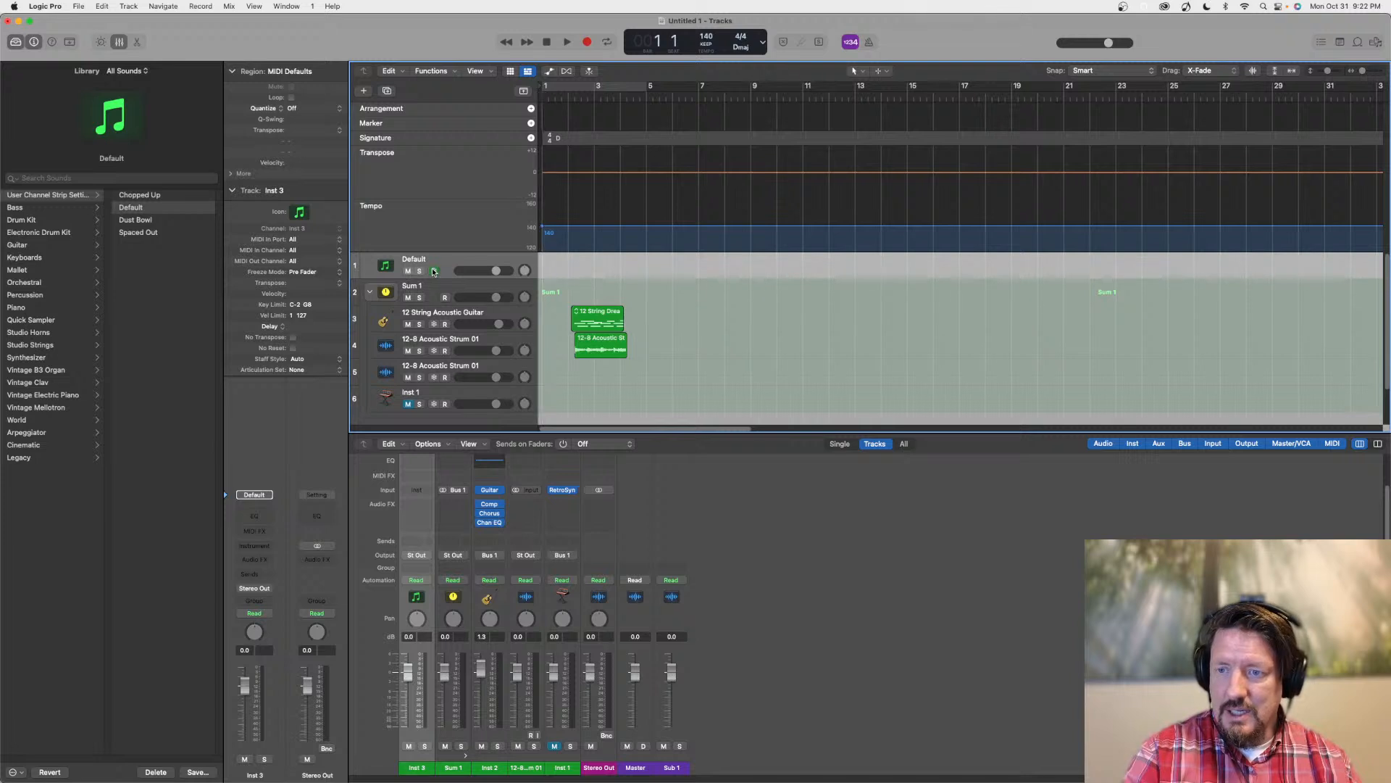
{"action": "left_click", "coordinate": [431, 290]}
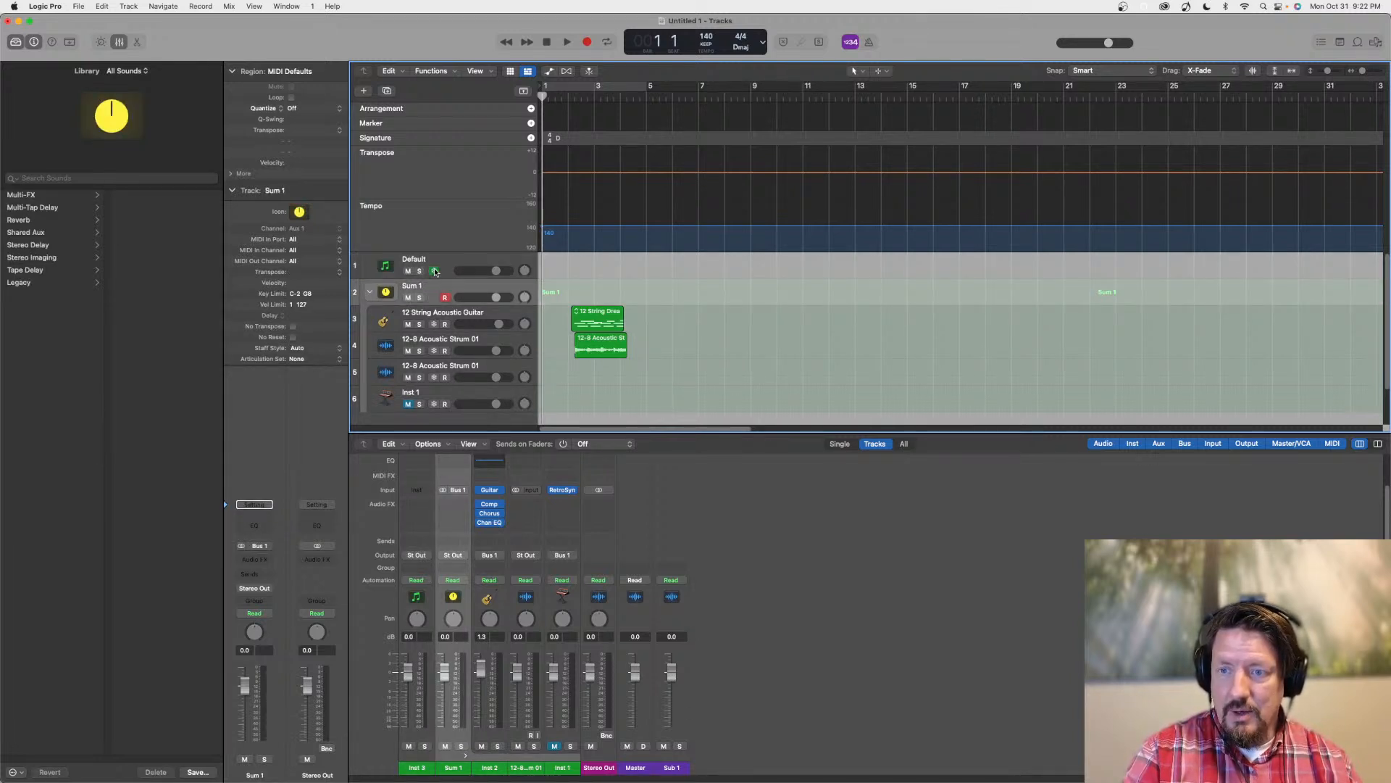
{"action": "left_click", "coordinate": [434, 270]}
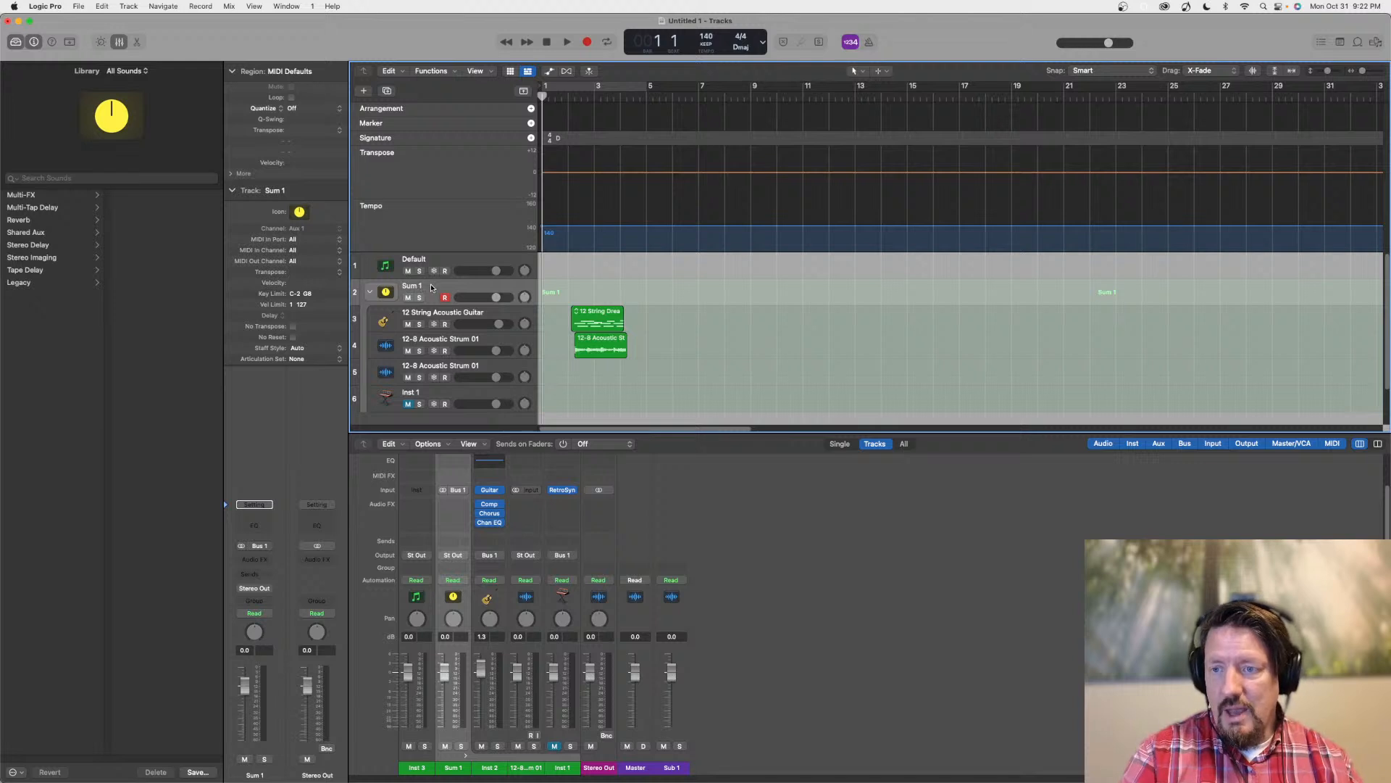
Insert a Compressor from the Dynamics effects on the Sum 1 channel strip and close its plug-in window
{"action": "left_click", "coordinate": [261, 562]}
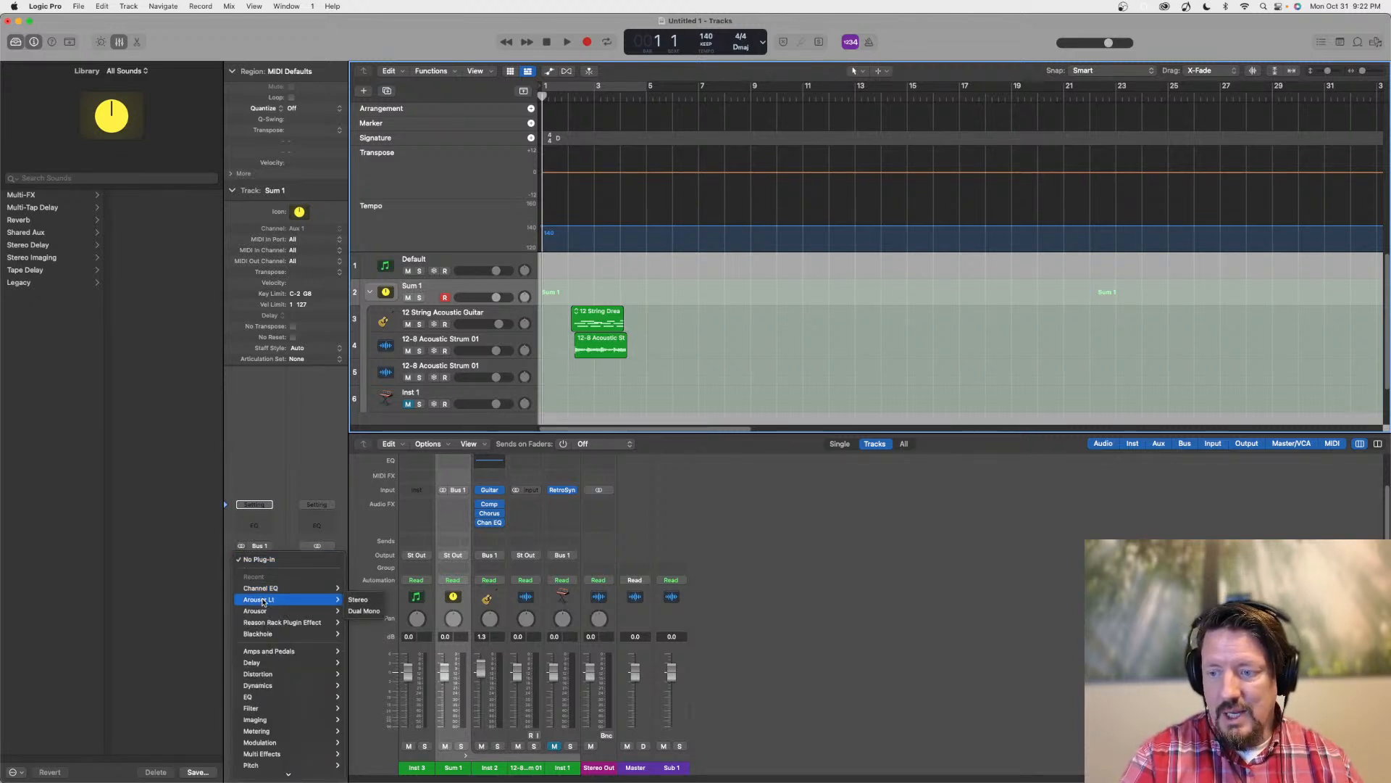
{"action": "mouse_move", "coordinate": [265, 684]}
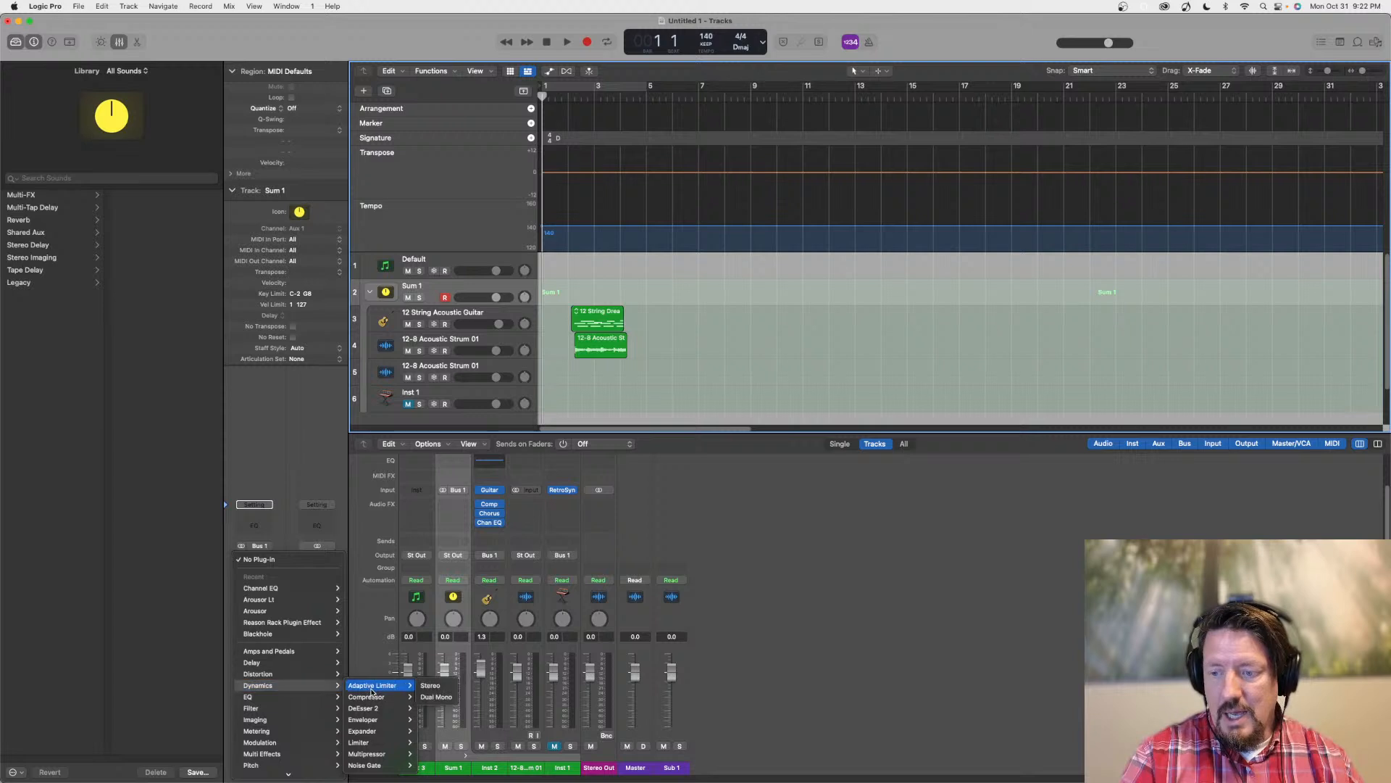
{"action": "left_click", "coordinate": [431, 696]}
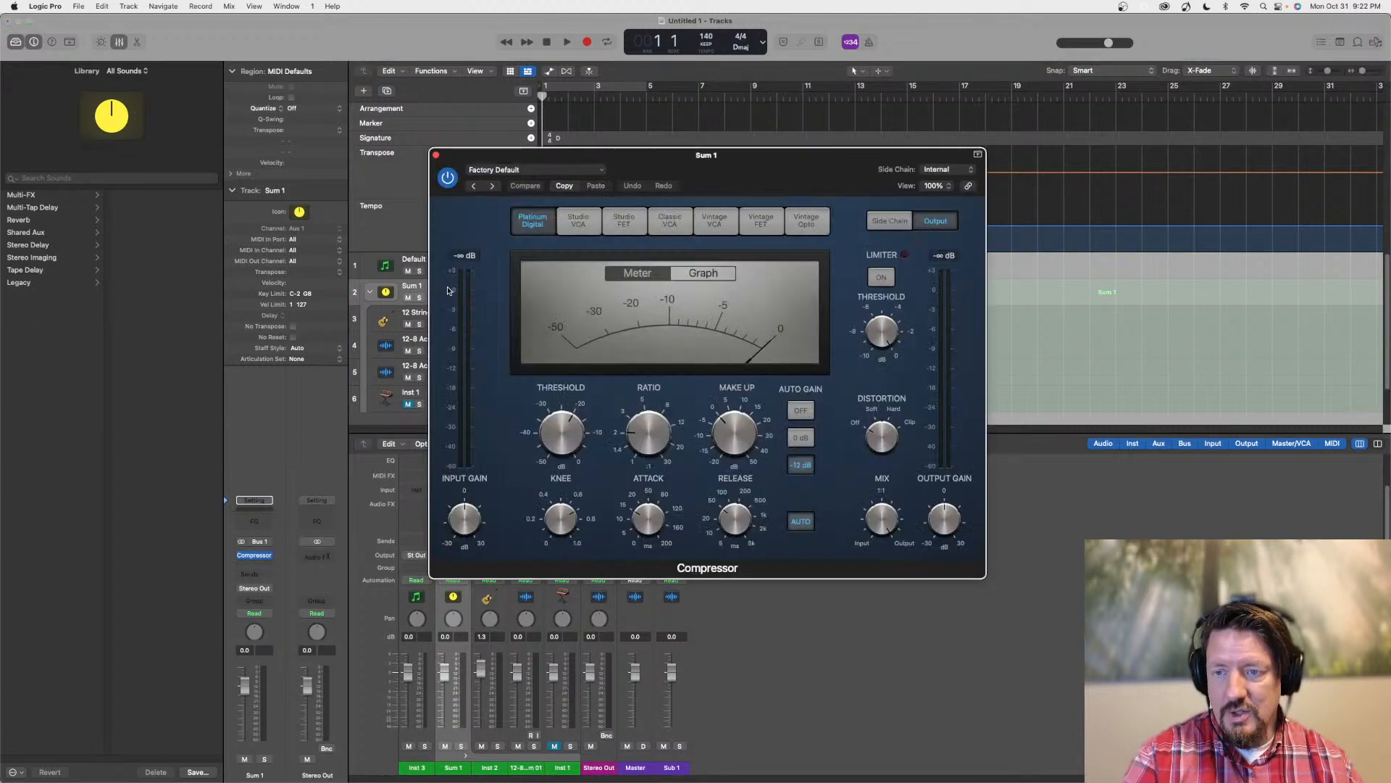
{"action": "left_click", "coordinate": [436, 155]}
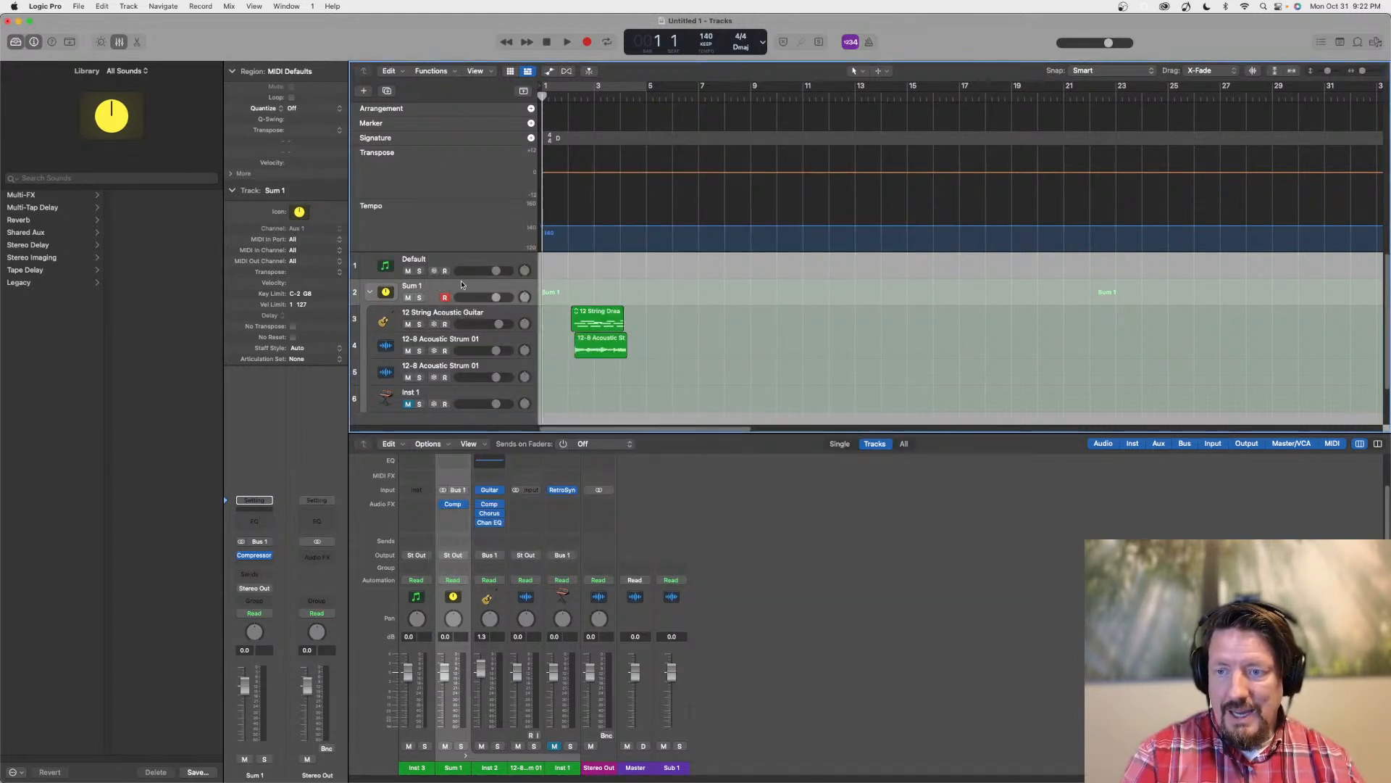
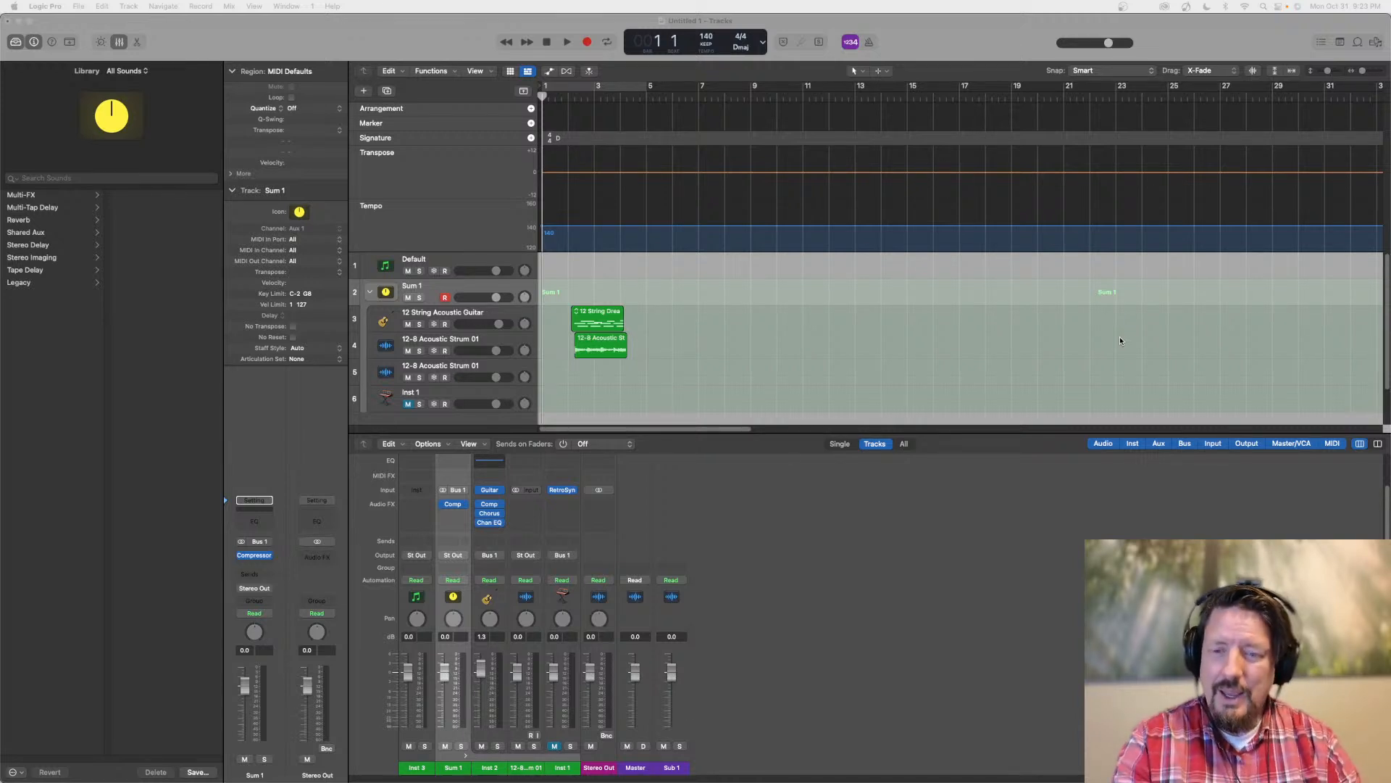
Check which processing commands are offered for the 12 String Dream region and for the collapsed Sum 1 stack
{"action": "left_click", "coordinate": [594, 310]}
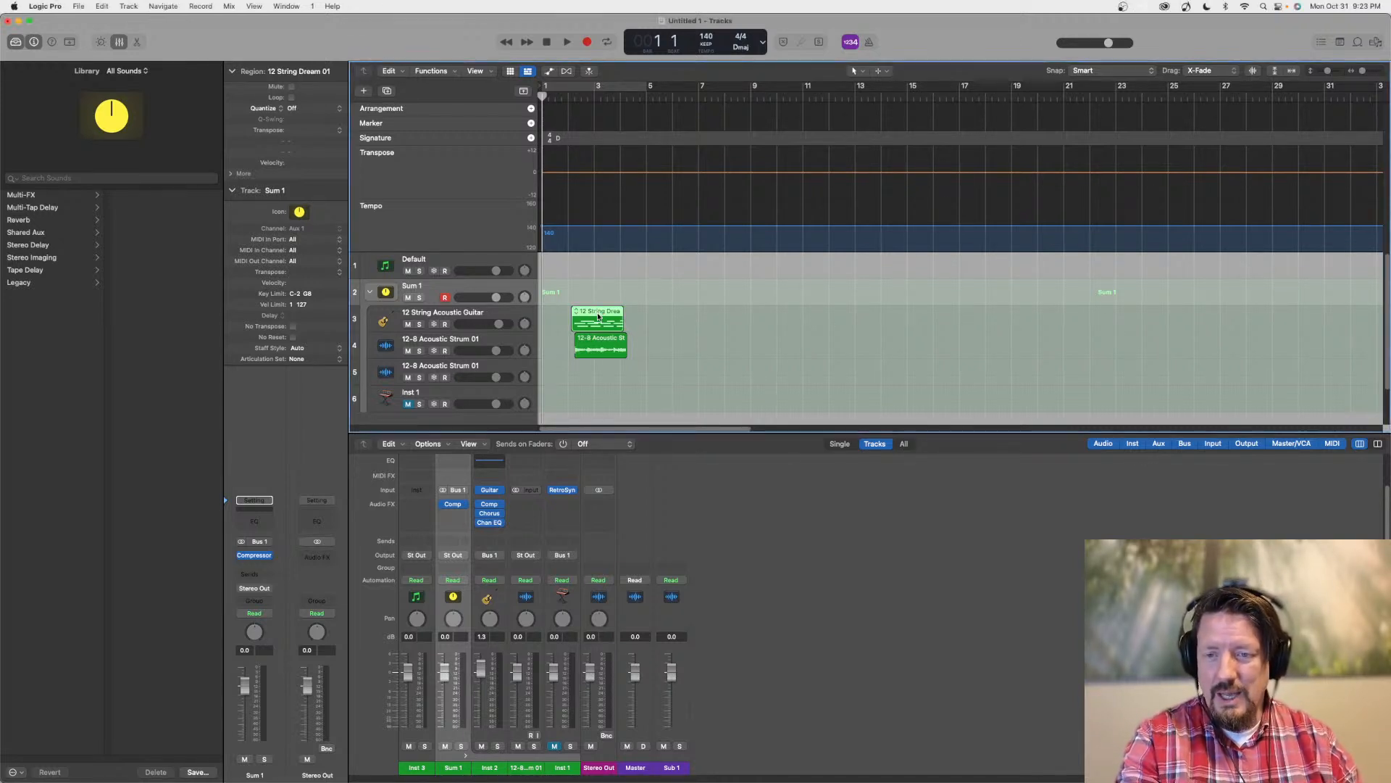
{"action": "right_click", "coordinate": [595, 310]}
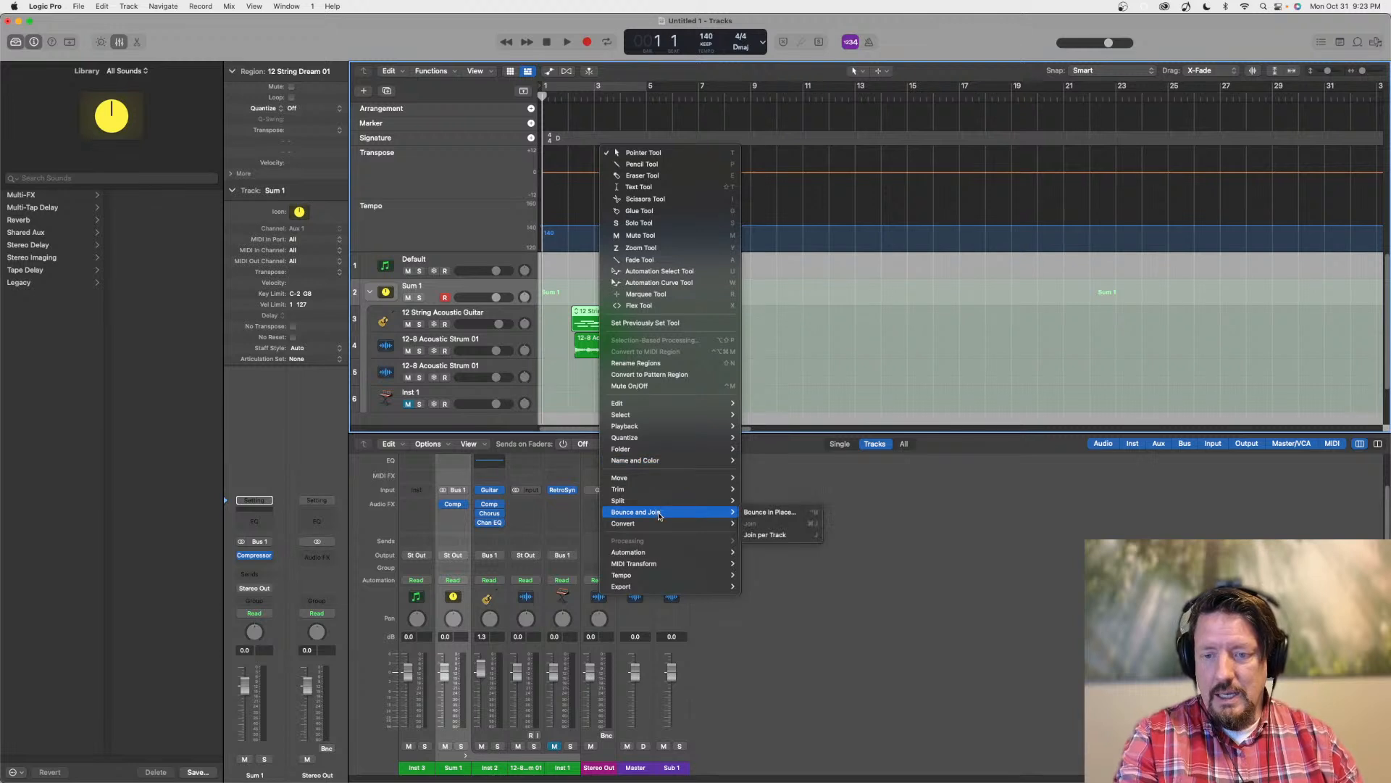
{"action": "left_click", "coordinate": [668, 374]}
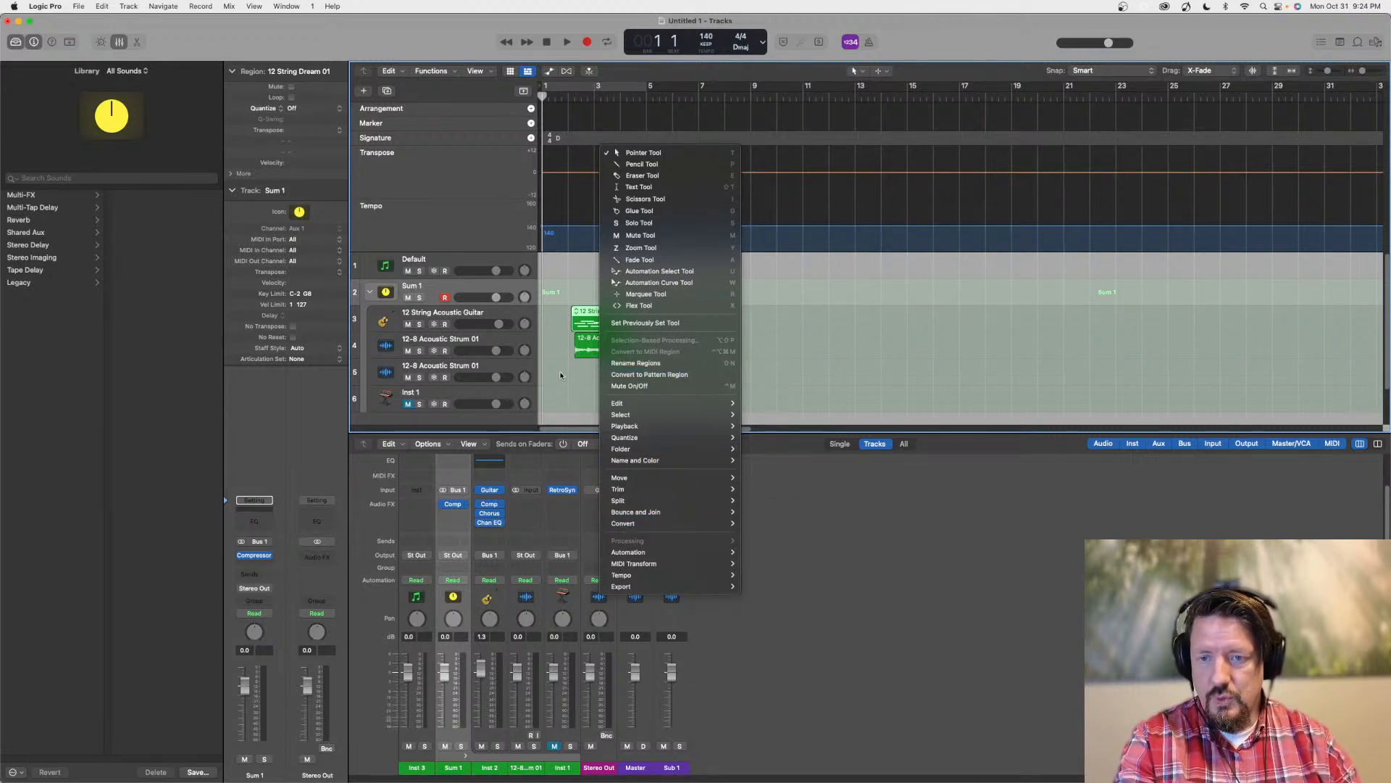
{"action": "left_click", "coordinate": [370, 291]}
{"action": "right_click", "coordinate": [591, 293]}
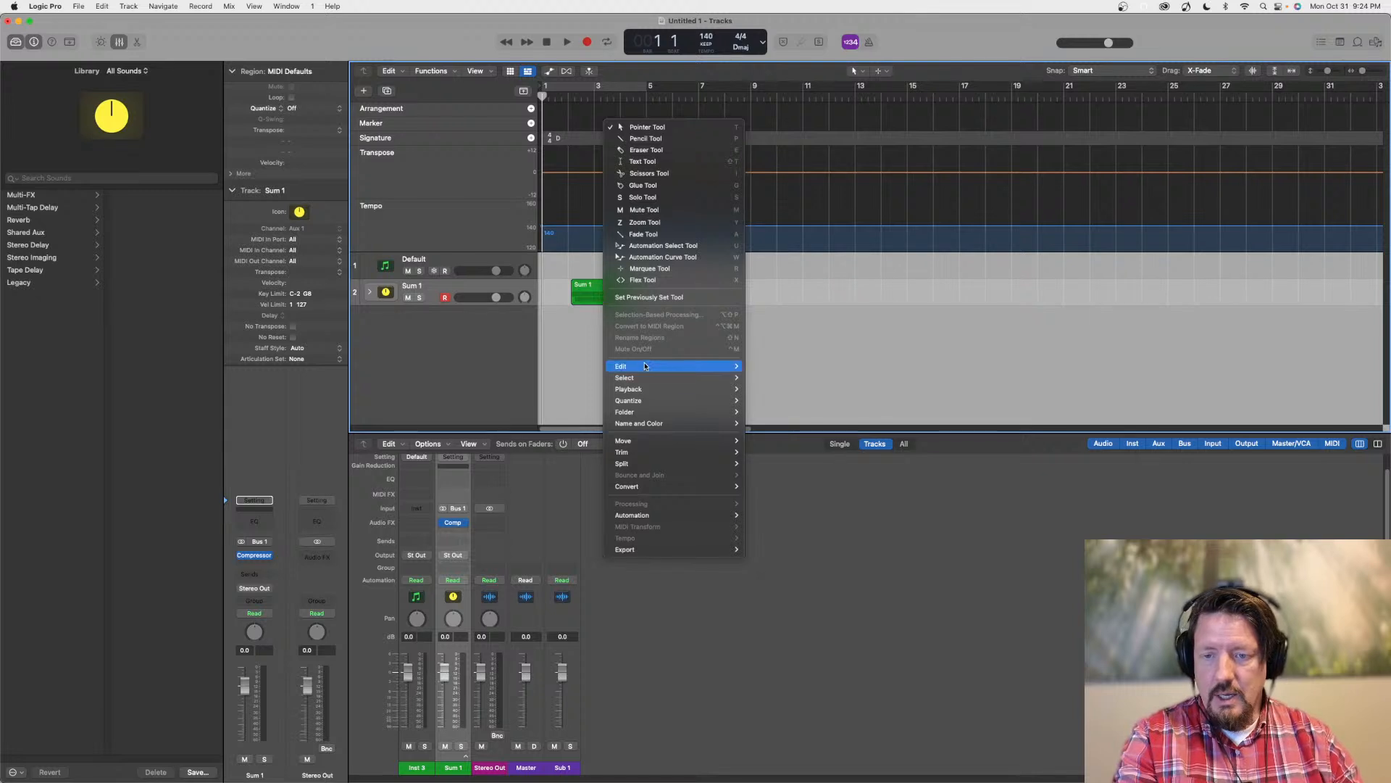
{"action": "mouse_move", "coordinate": [671, 428]}
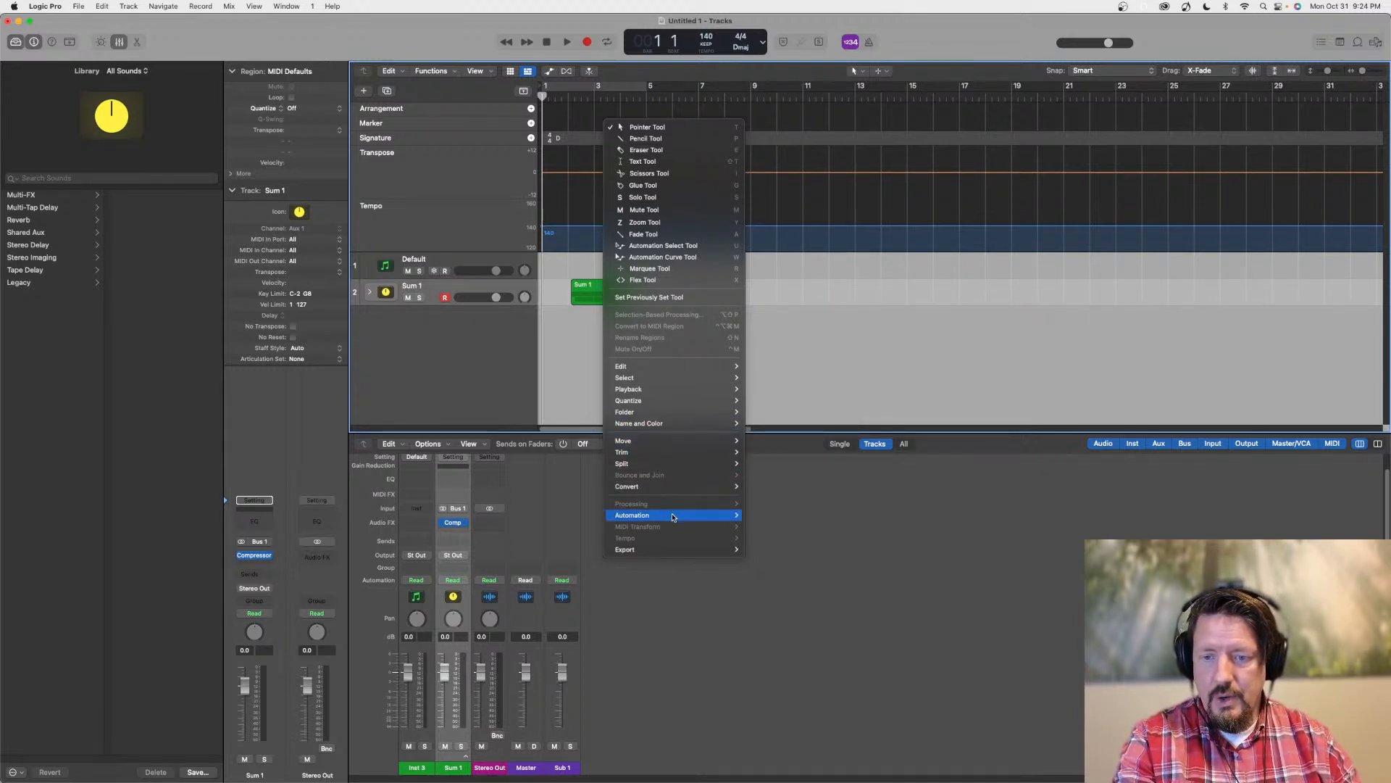
{"action": "left_click", "coordinate": [554, 330]}
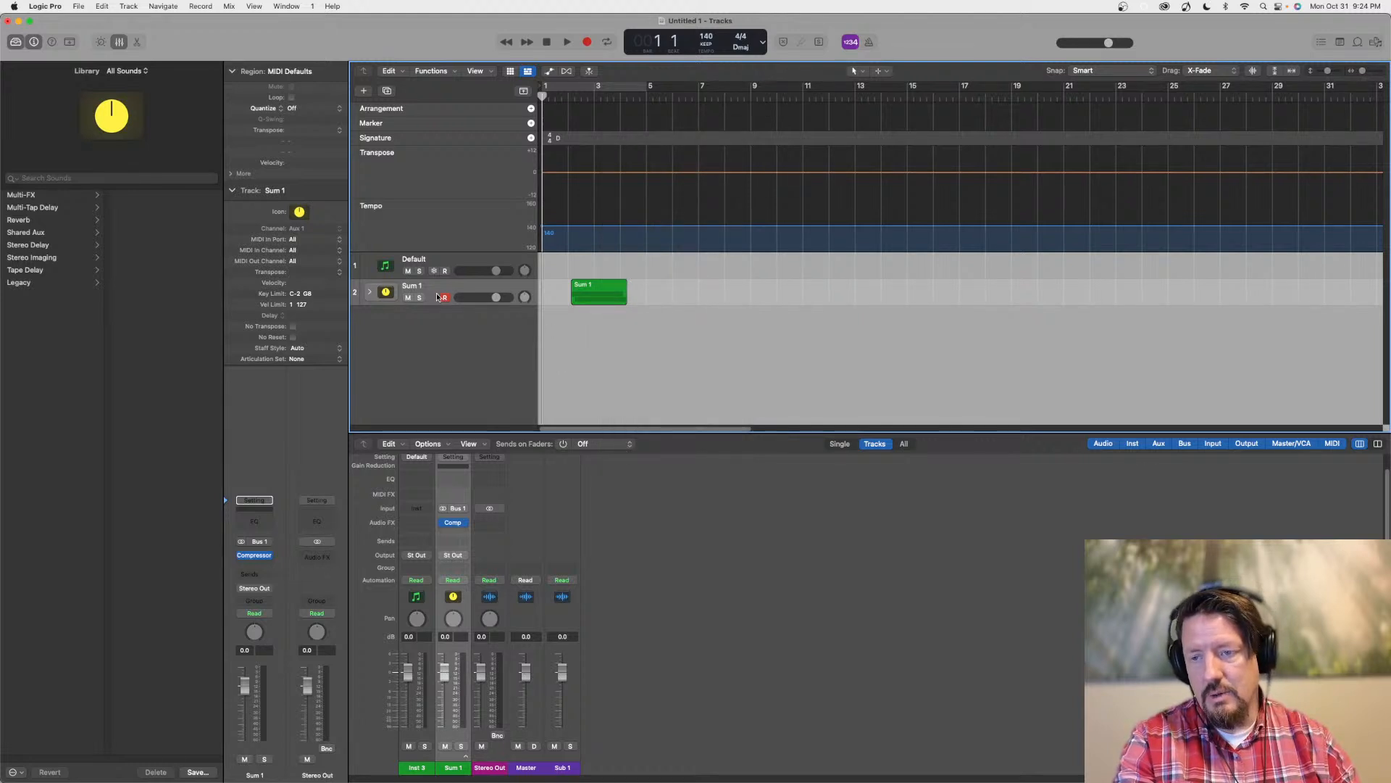
Move the 12 String Dream region about one bar later inside Sum 1, then collapse the stack and check its region commands
{"action": "left_click", "coordinate": [370, 292]}
{"action": "left_click_drag", "start_coordinate": [599, 318], "coordinate": [631, 319]}
{"action": "left_click", "coordinate": [371, 292]}
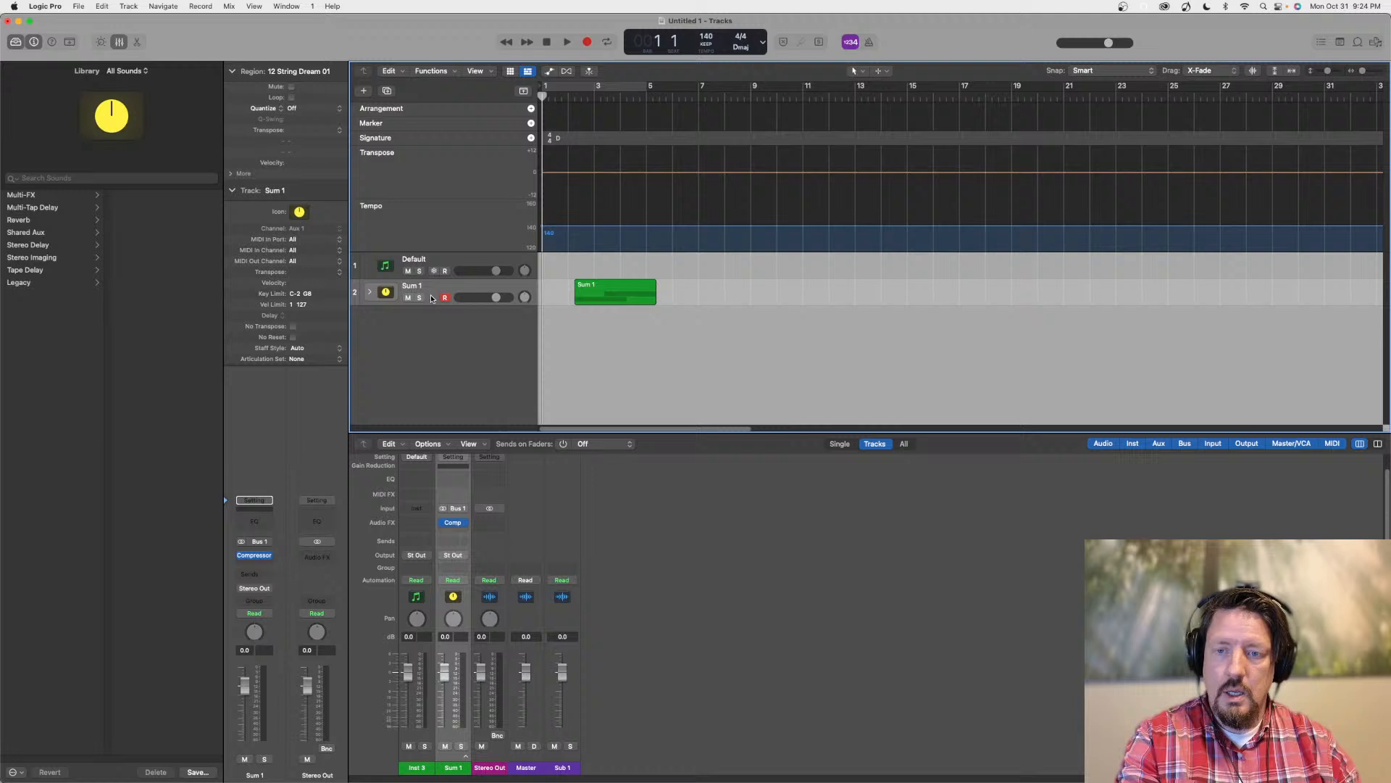
{"action": "right_click", "coordinate": [617, 296]}
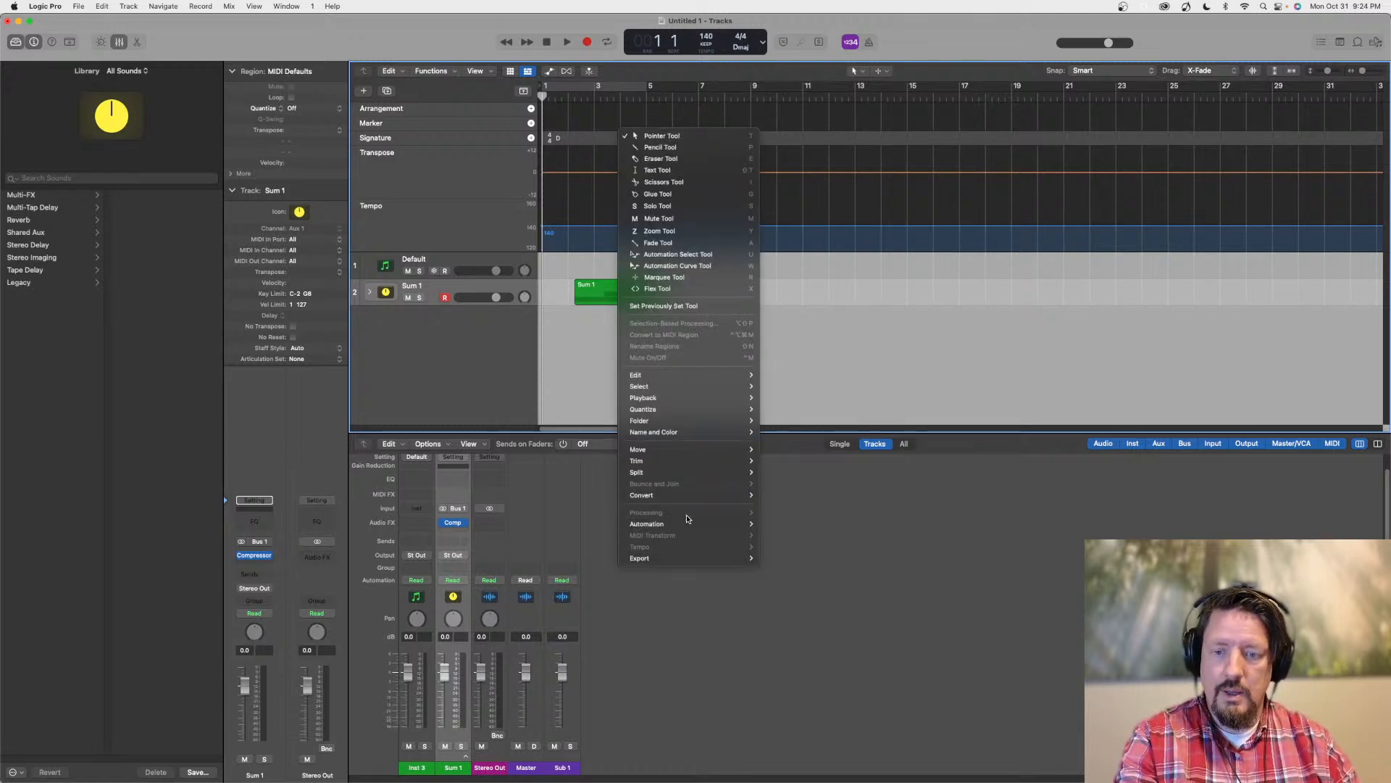
{"action": "left_click", "coordinate": [586, 342]}
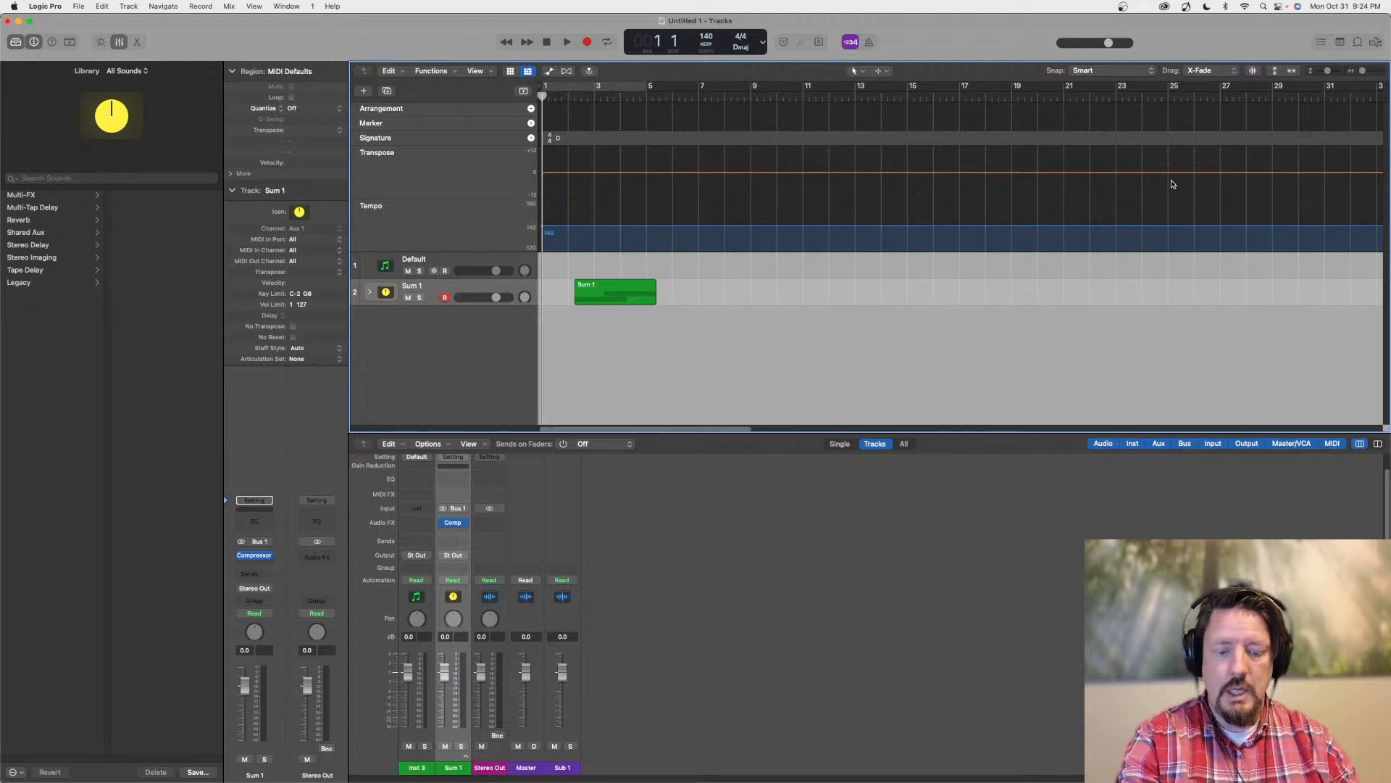
Add the 12-8 Acoustic Strum 03 loop at bar 11 on a new track and open Selection-Based Processing for it
{"action": "key", "text": "o"}
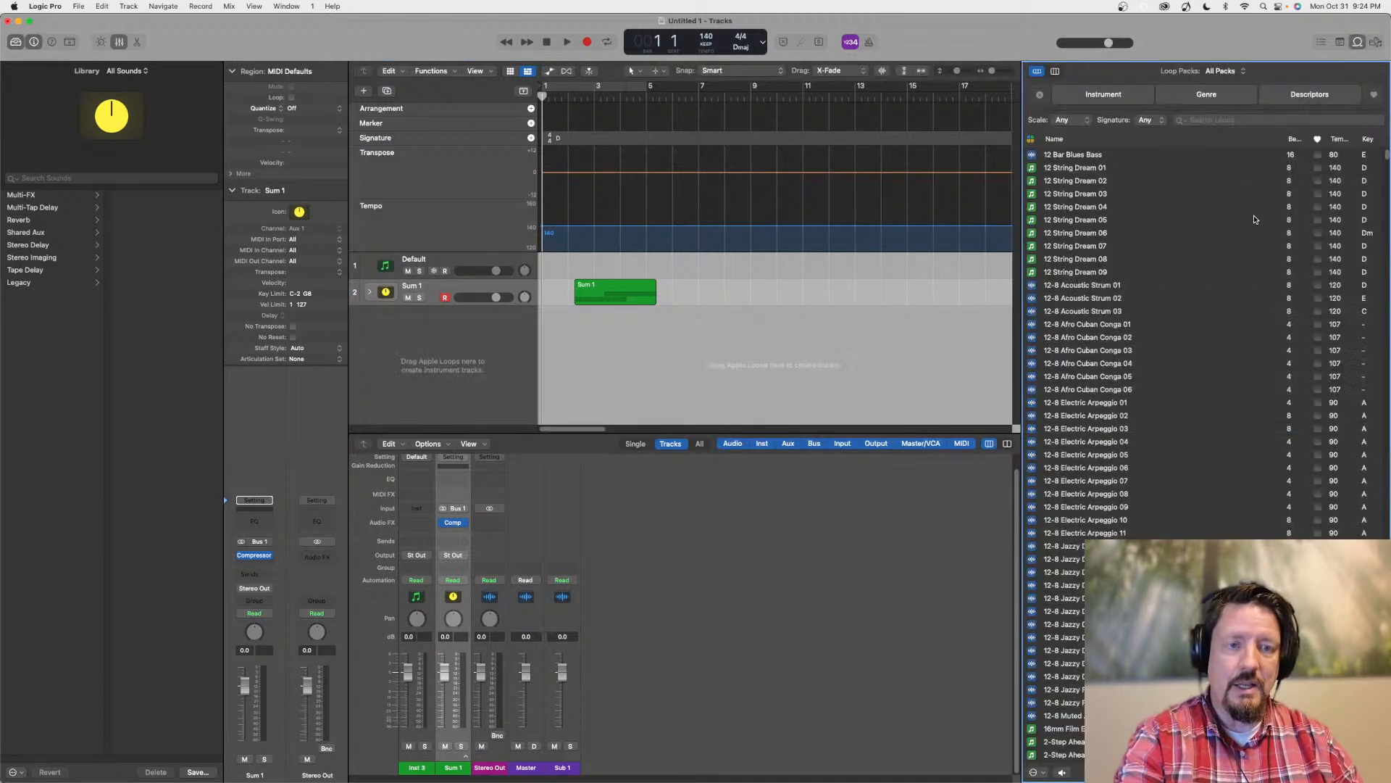
{"action": "left_click_drag", "start_coordinate": [1094, 311], "coordinate": [806, 314]}
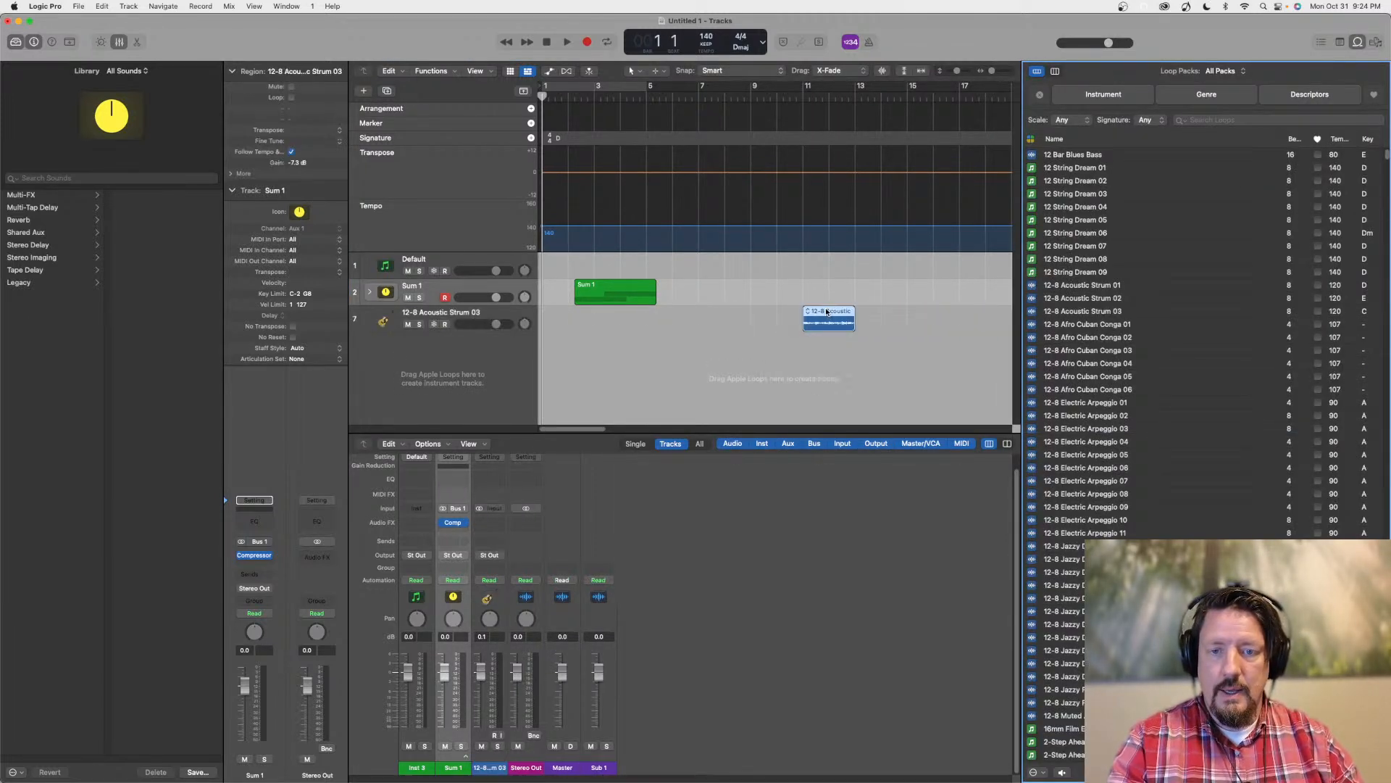
{"action": "right_click", "coordinate": [828, 315]}
{"action": "mouse_move", "coordinate": [925, 480]}
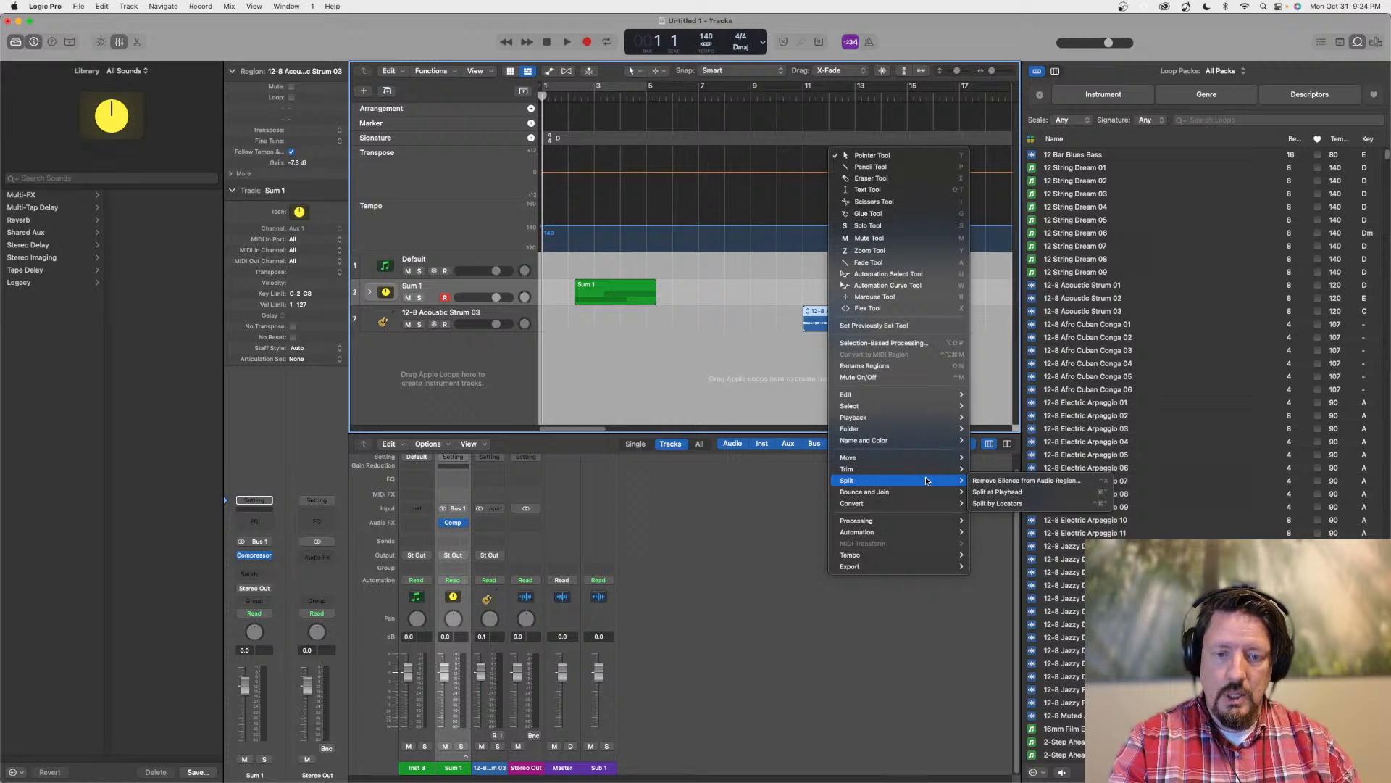
{"action": "mouse_move", "coordinate": [910, 521]}
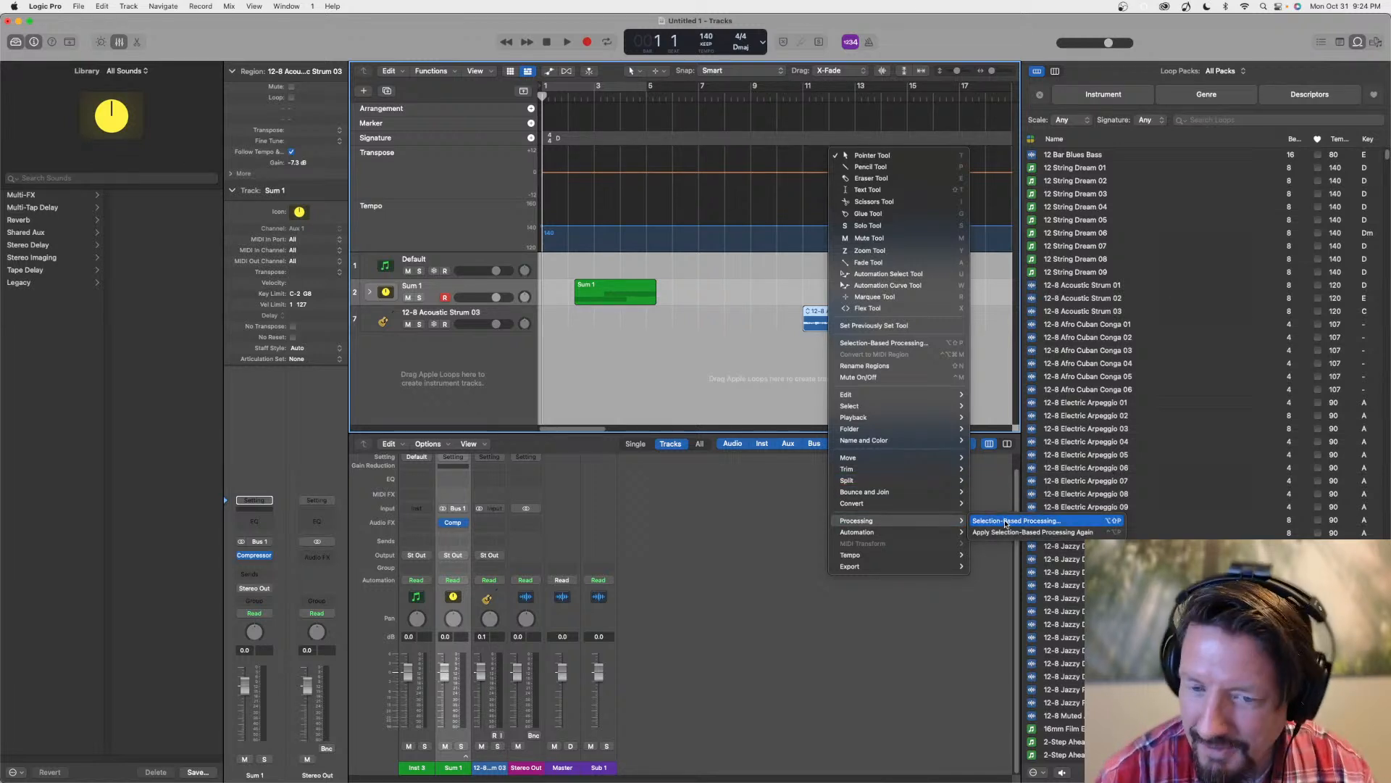
{"action": "left_click", "coordinate": [1006, 521]}
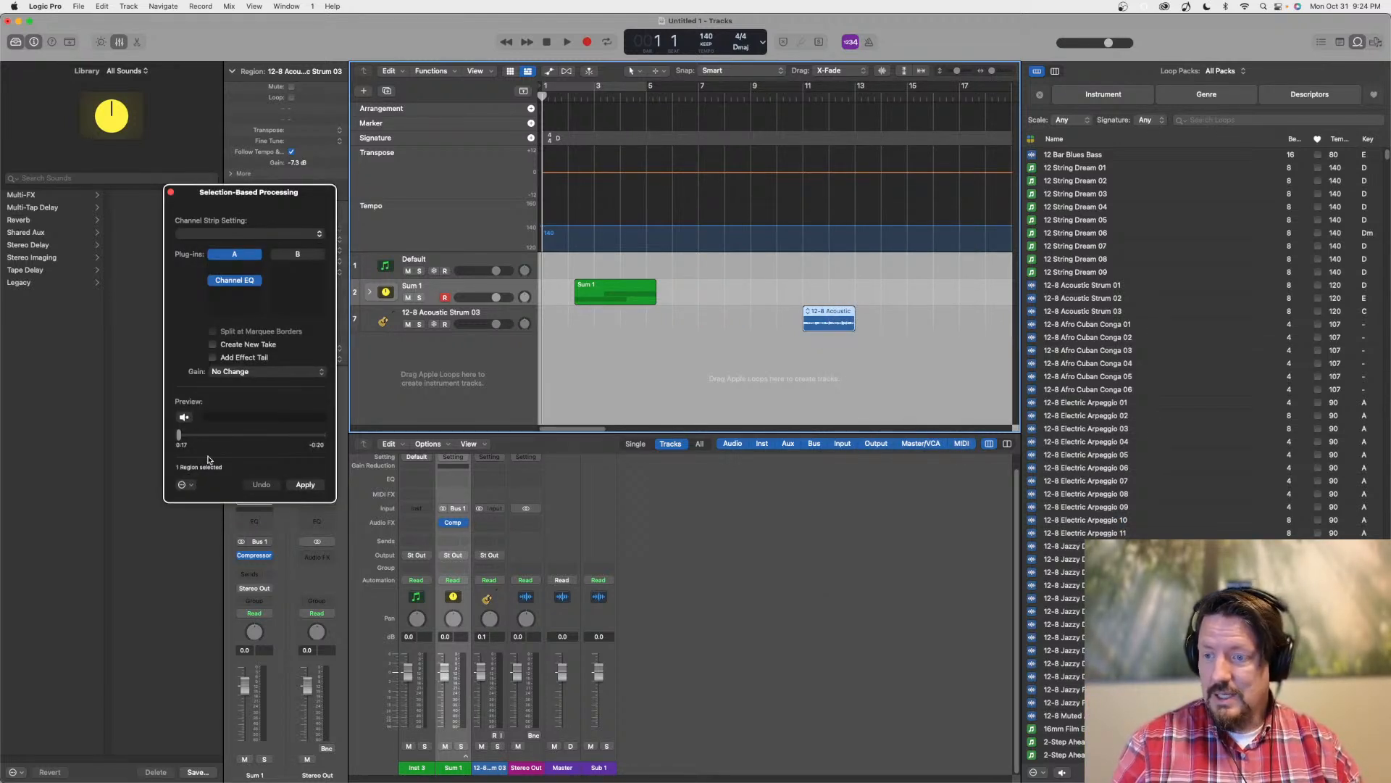
Apply the Gentle Vocal Distortion channel strip setting to the selected loop region and close the processing window
{"action": "left_click", "coordinate": [276, 232]}
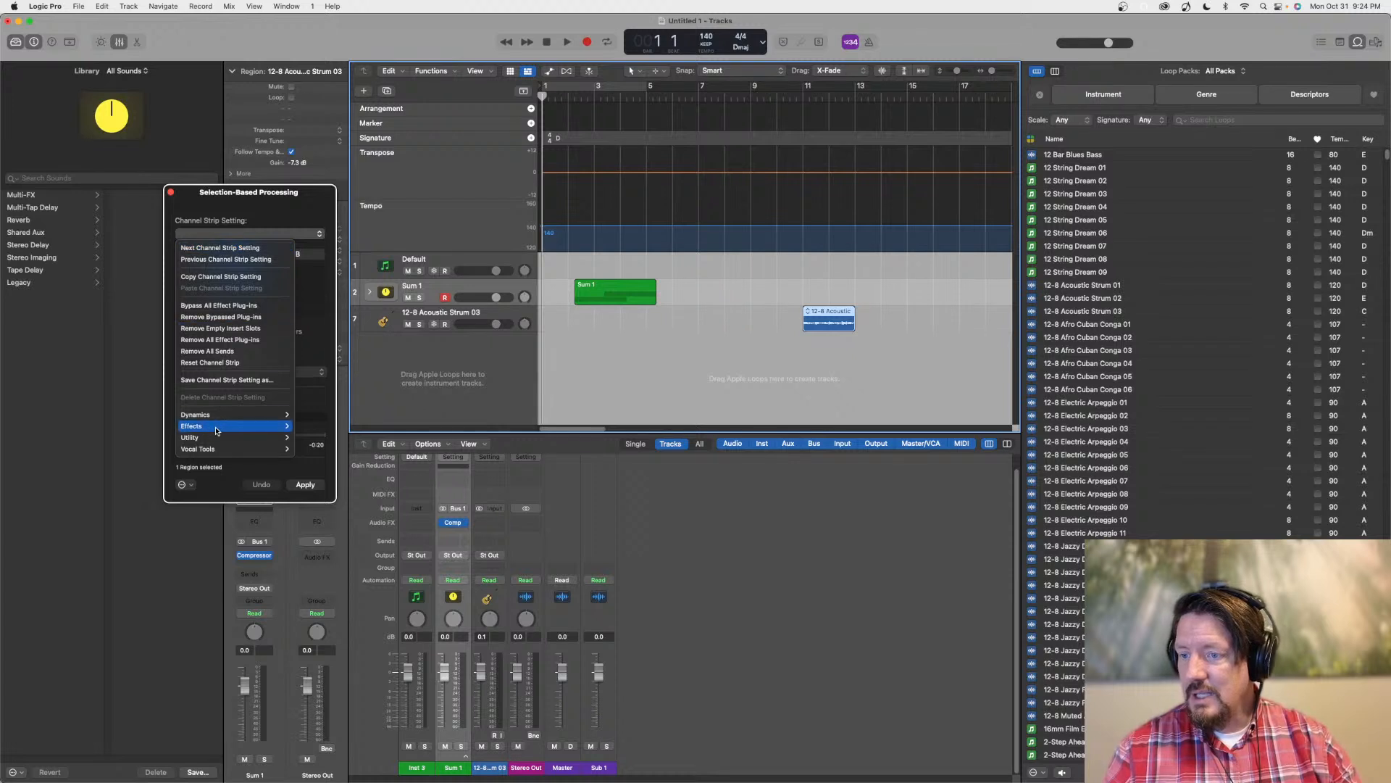
{"action": "mouse_move", "coordinate": [284, 429]}
{"action": "left_click", "coordinate": [351, 449]}
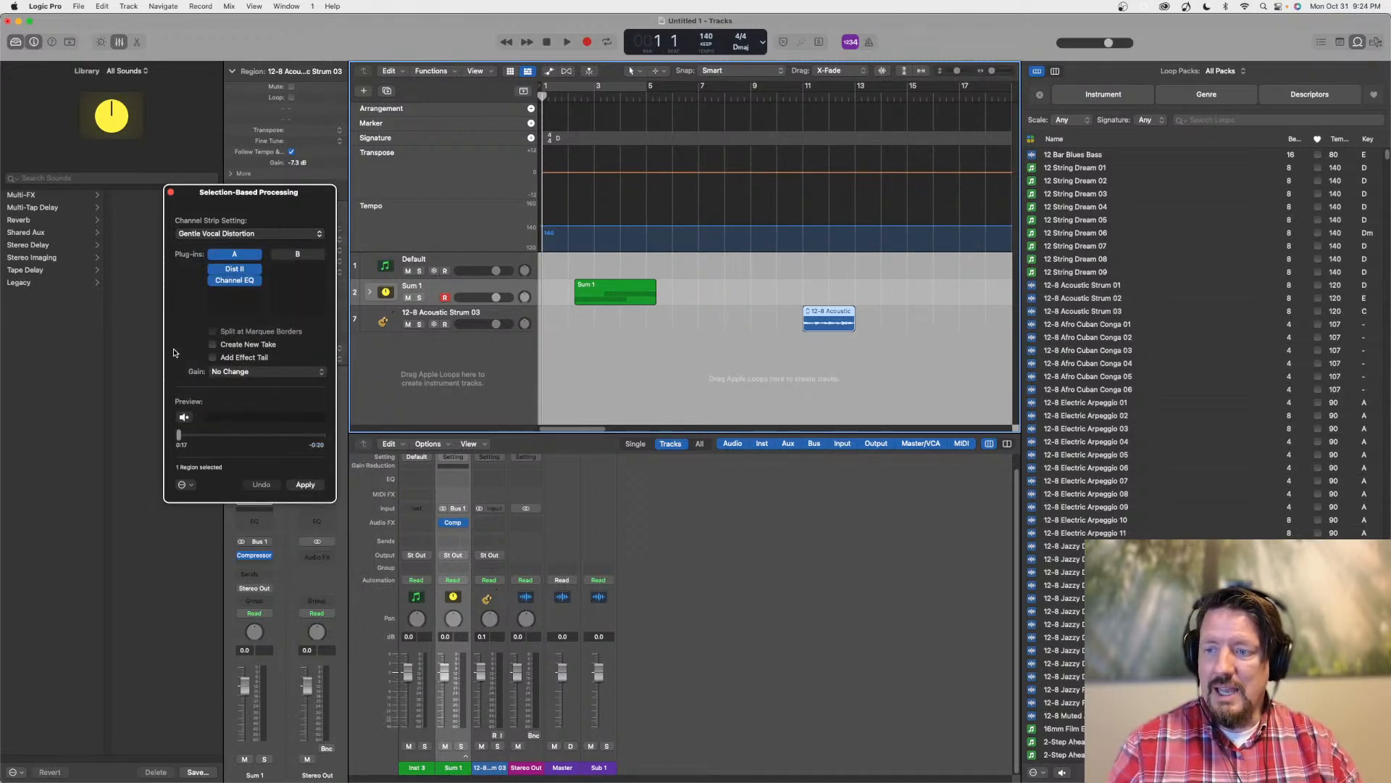
{"action": "left_click", "coordinate": [308, 485]}
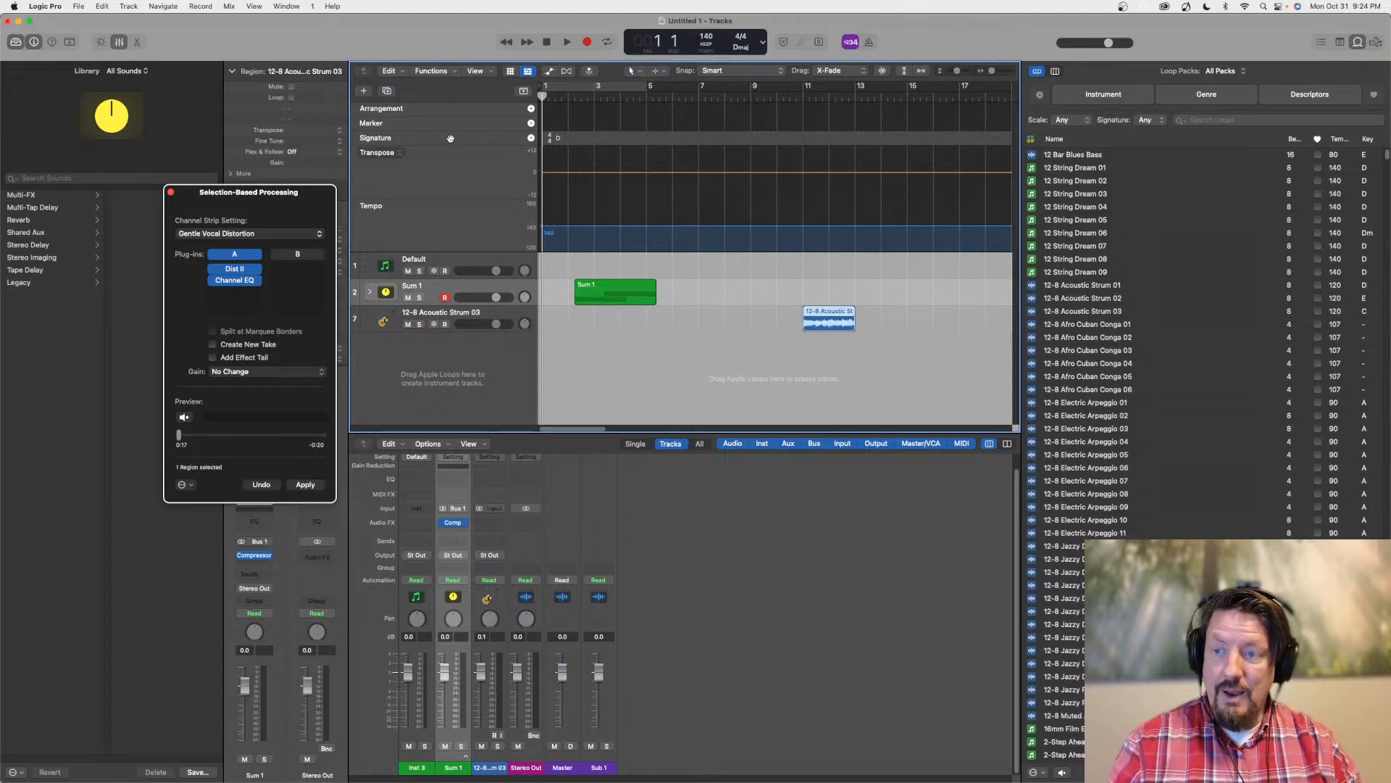
{"action": "left_click", "coordinate": [170, 192]}
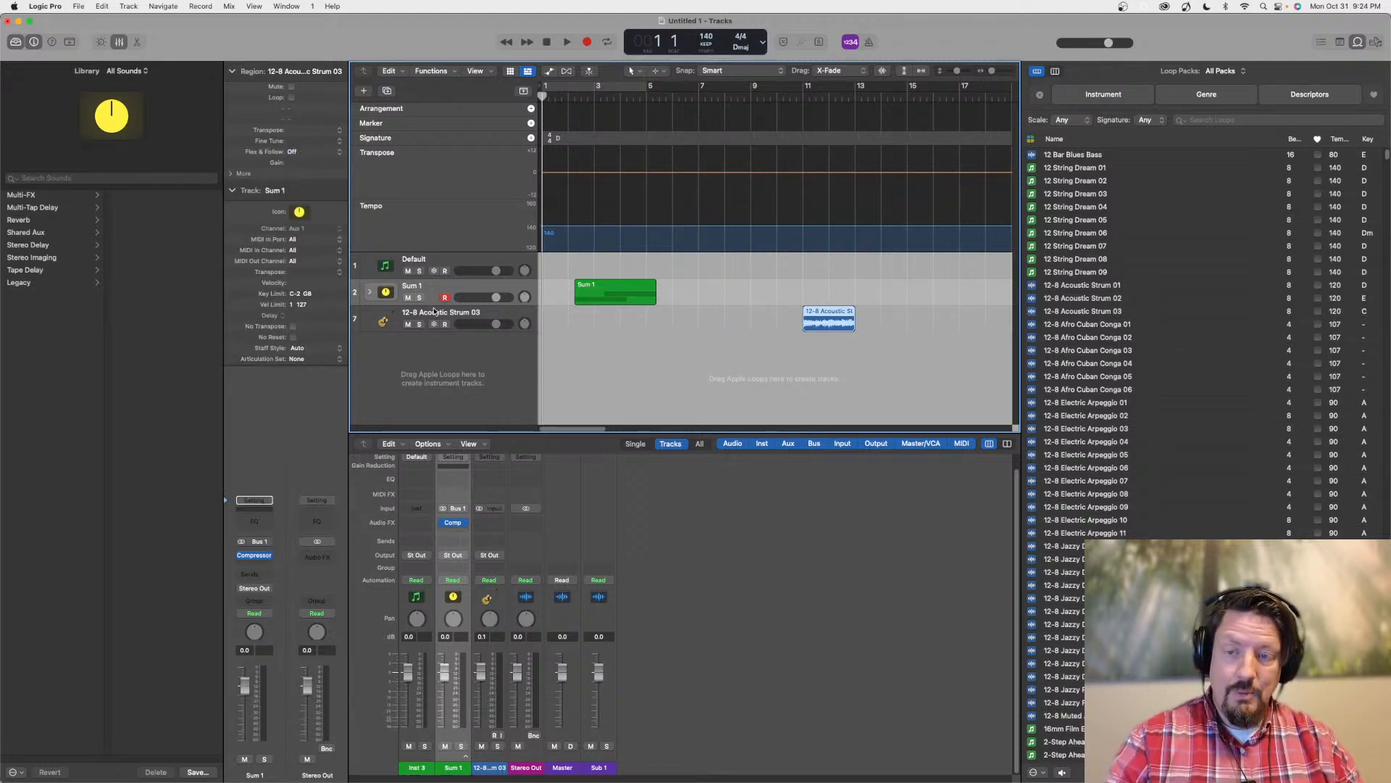
Show Track Alternatives in the track headers and create a new alternative for the 12-8 Acoustic Strum 03 track
{"action": "right_click", "coordinate": [472, 313]}
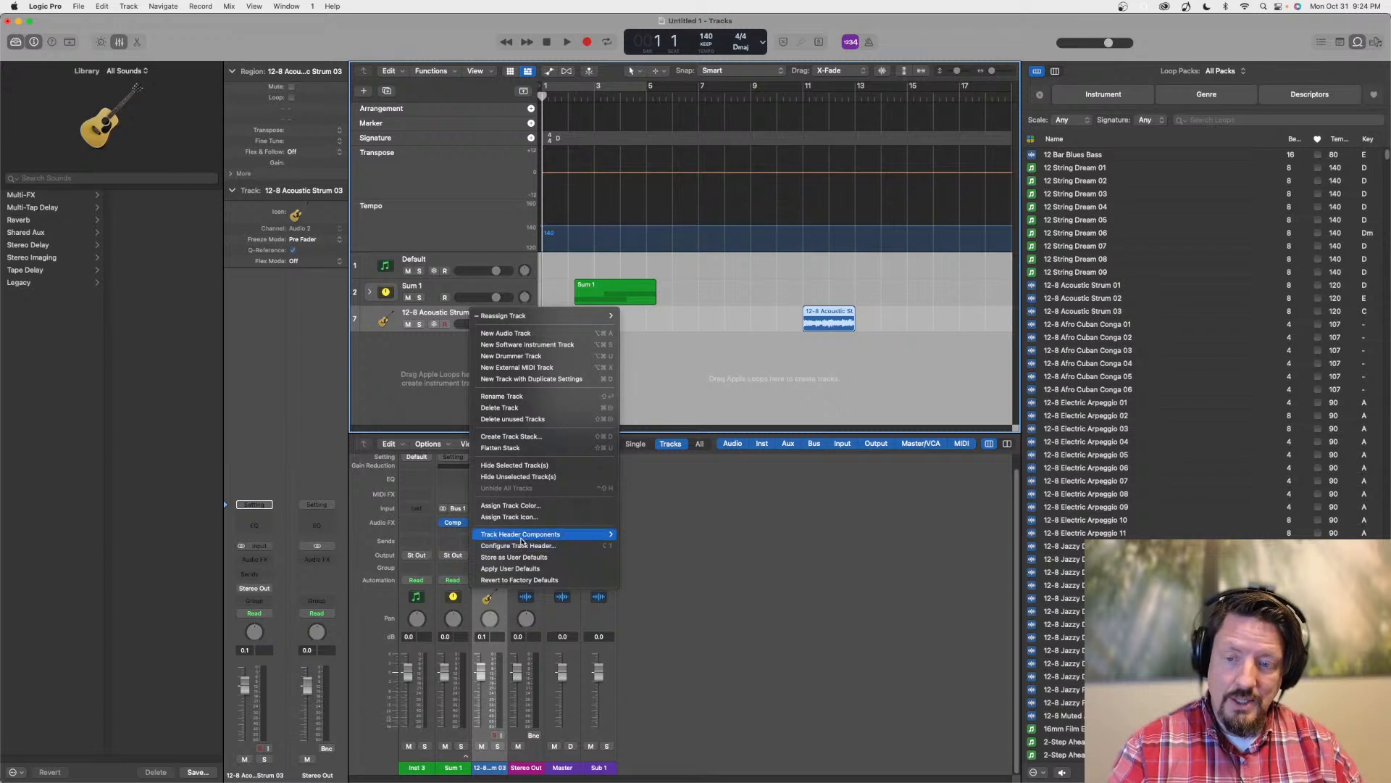
{"action": "mouse_move", "coordinate": [521, 540]}
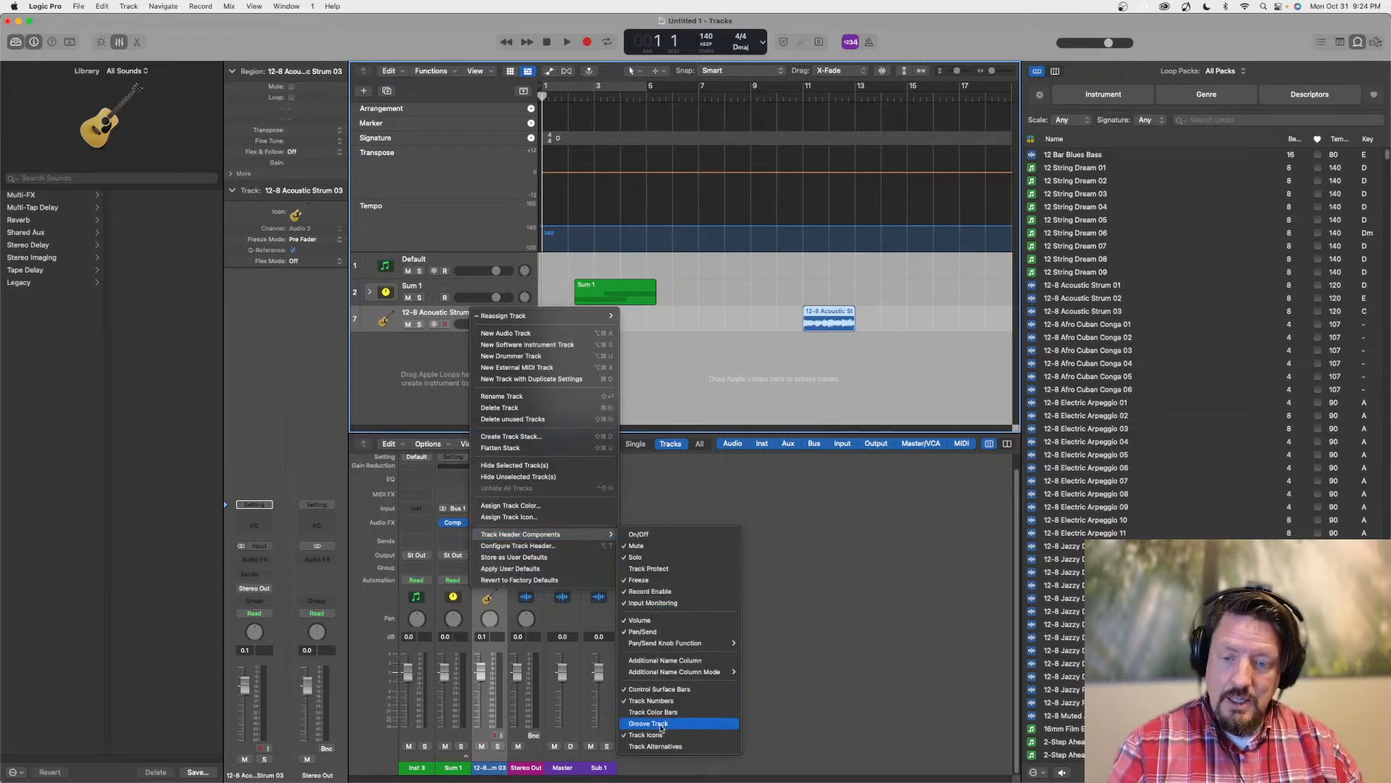
{"action": "left_click", "coordinate": [656, 746]}
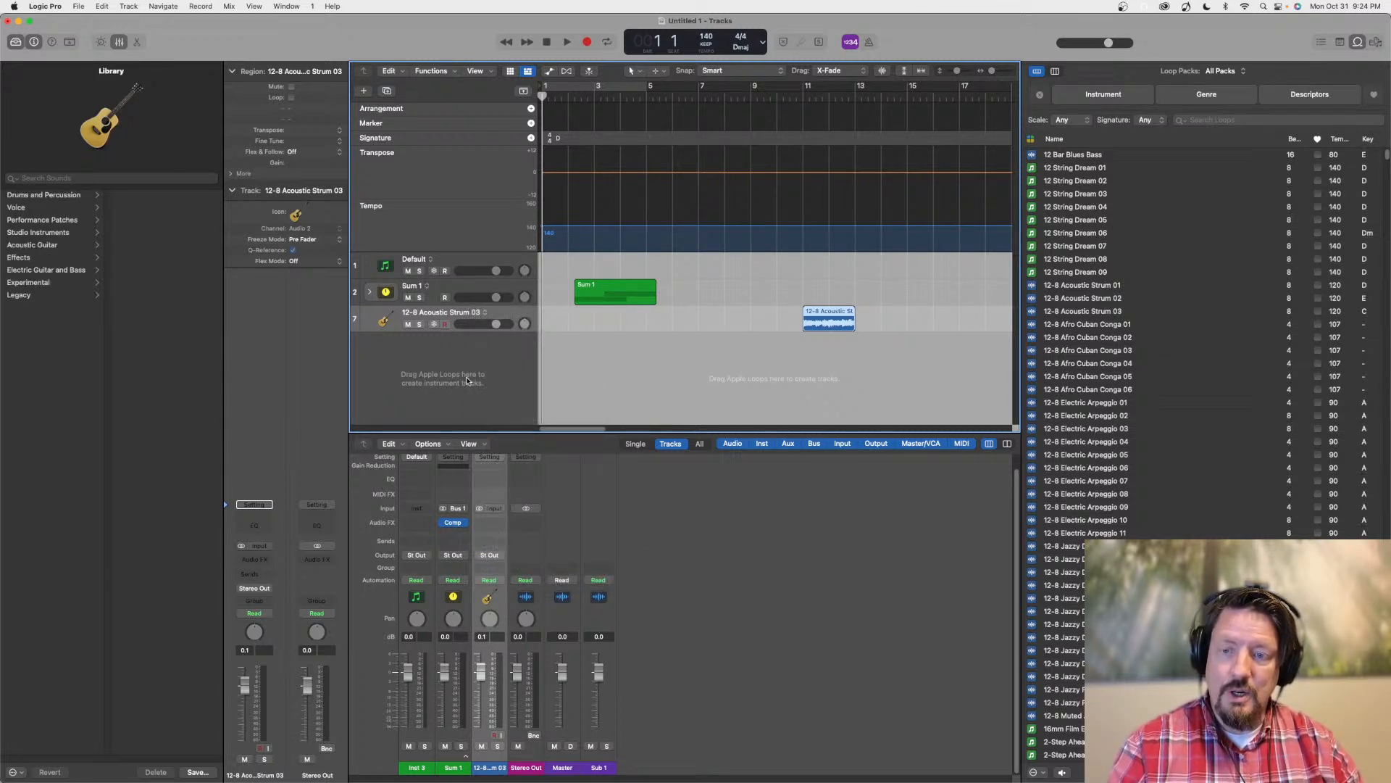
{"action": "left_click", "coordinate": [485, 313]}
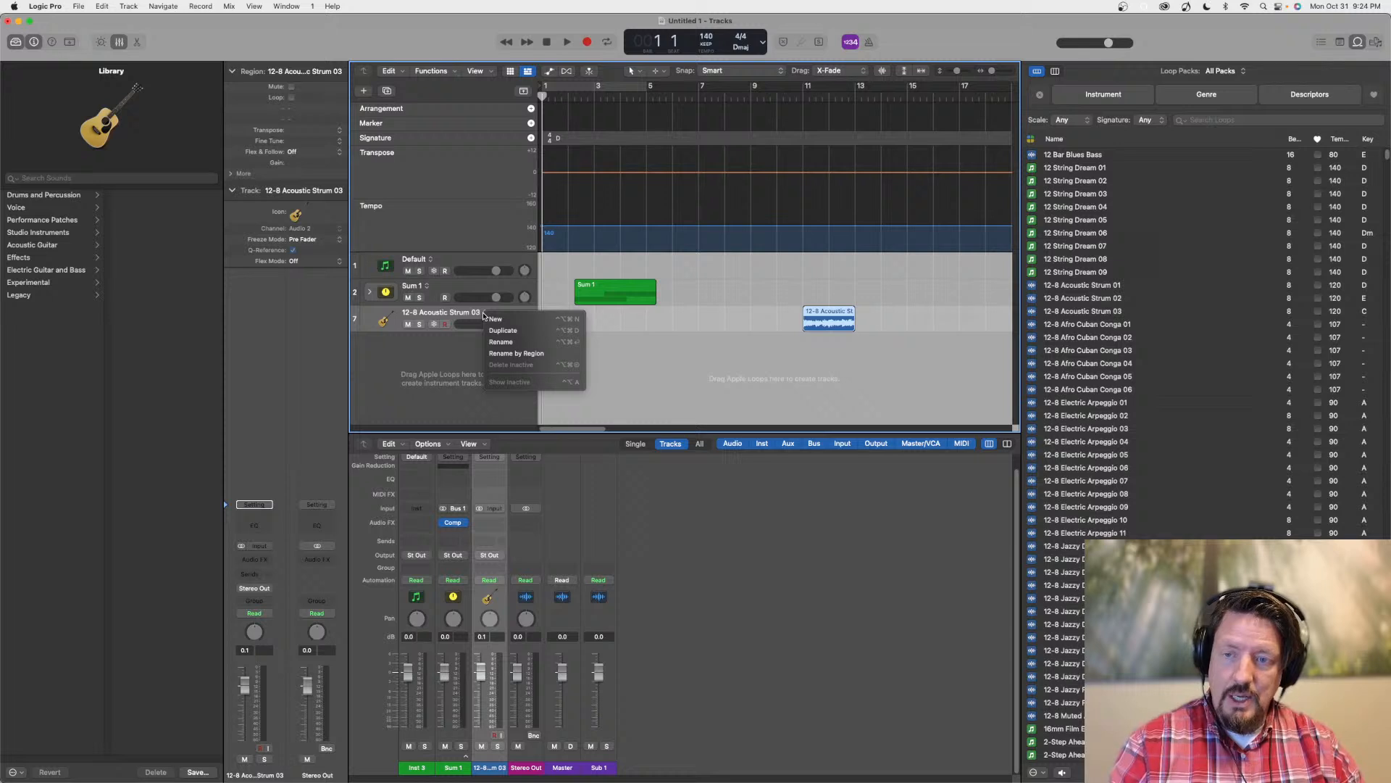
{"action": "left_click", "coordinate": [496, 319]}
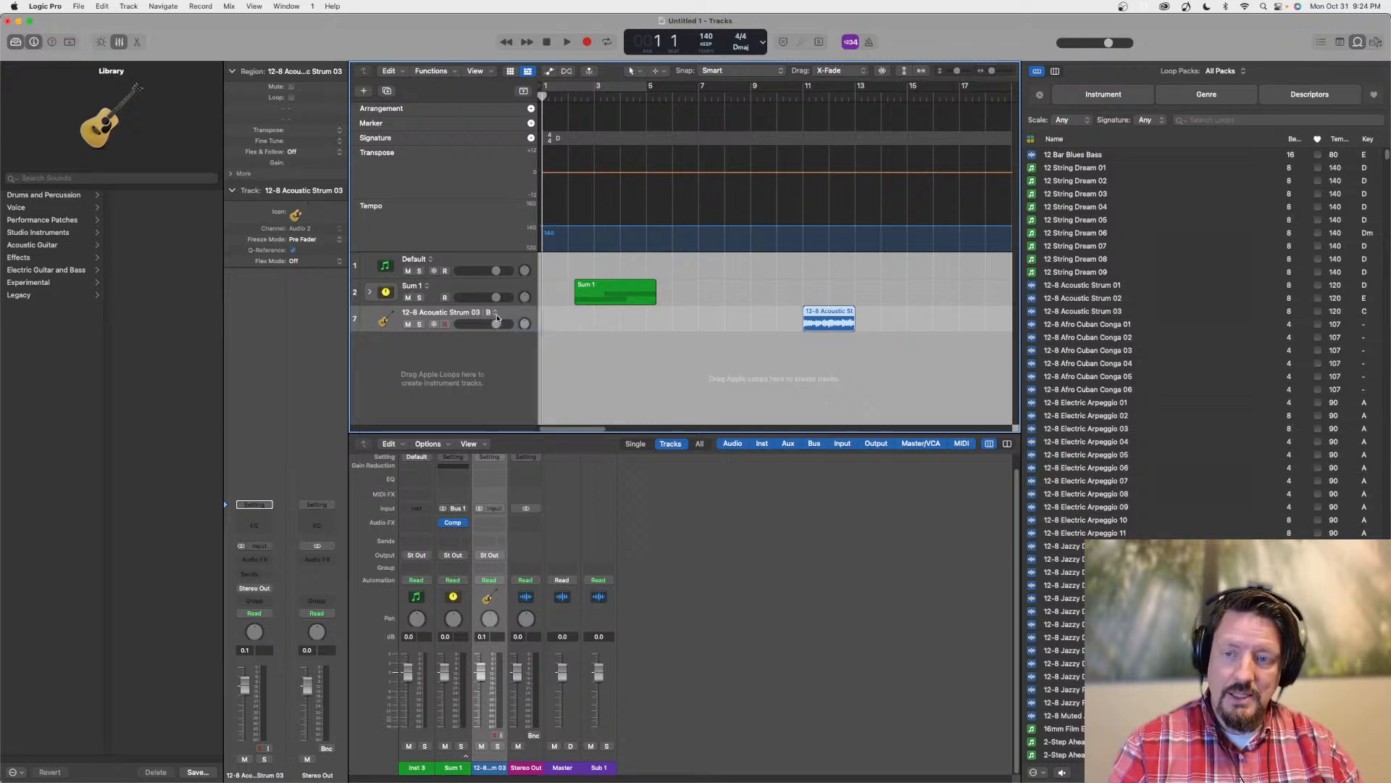
Switch the 12-8 Acoustic Strum 03 track to alternative A and back to B to compare them
{"action": "left_click", "coordinate": [496, 316]}
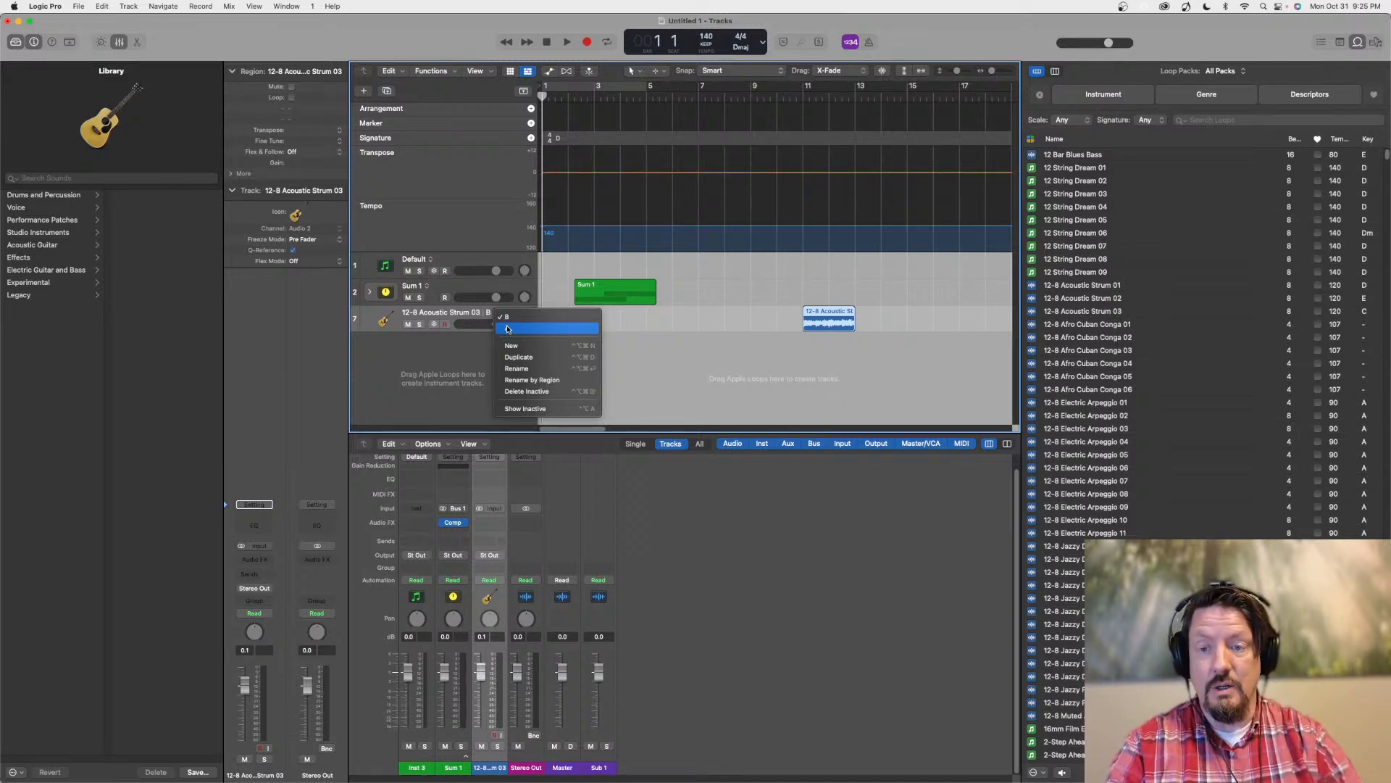
{"action": "left_click", "coordinate": [508, 328]}
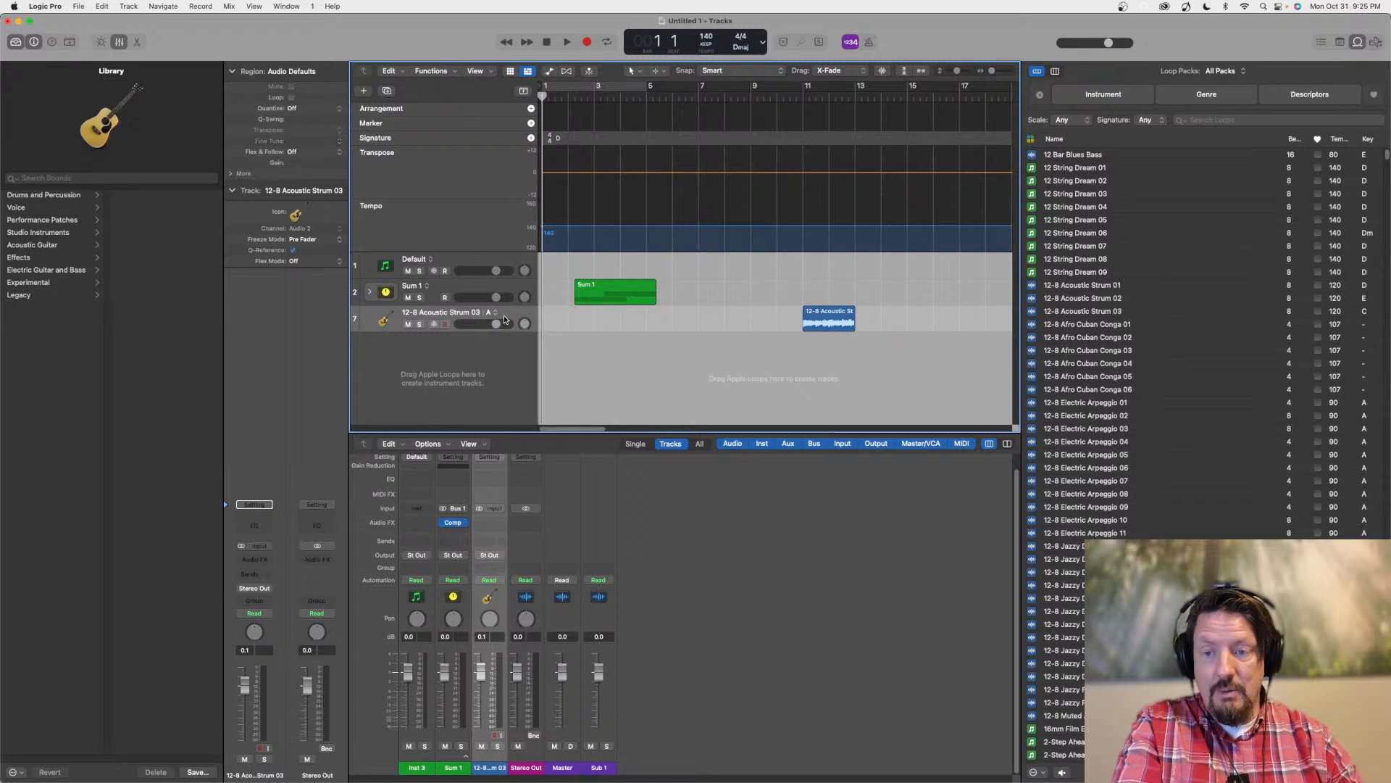
{"action": "left_click", "coordinate": [495, 314]}
{"action": "left_click", "coordinate": [511, 329]}
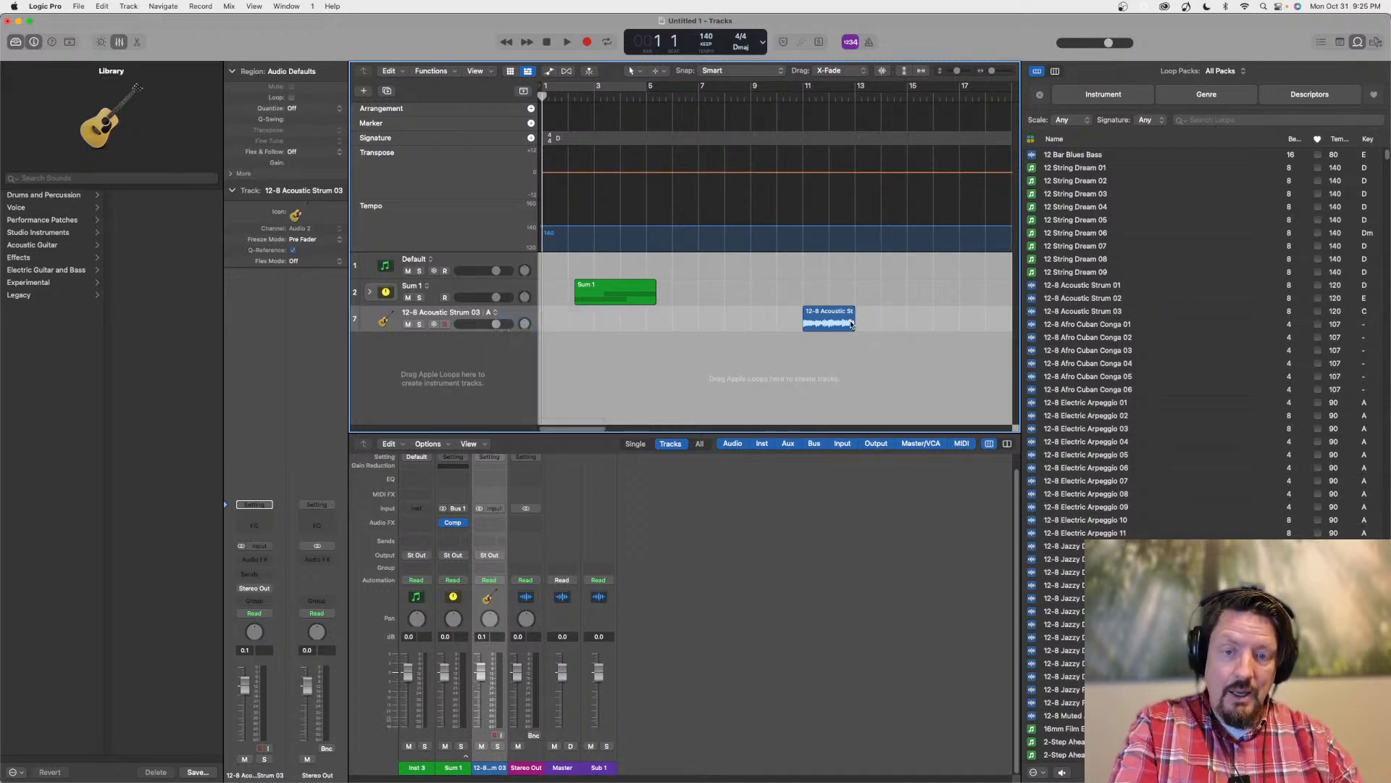
Apply Selection-Based Processing with Gentle Vocal Distortion to the region in alternative B, then switch the track to alternative A
{"action": "left_click", "coordinate": [830, 313]}
{"action": "right_click", "coordinate": [830, 313]}
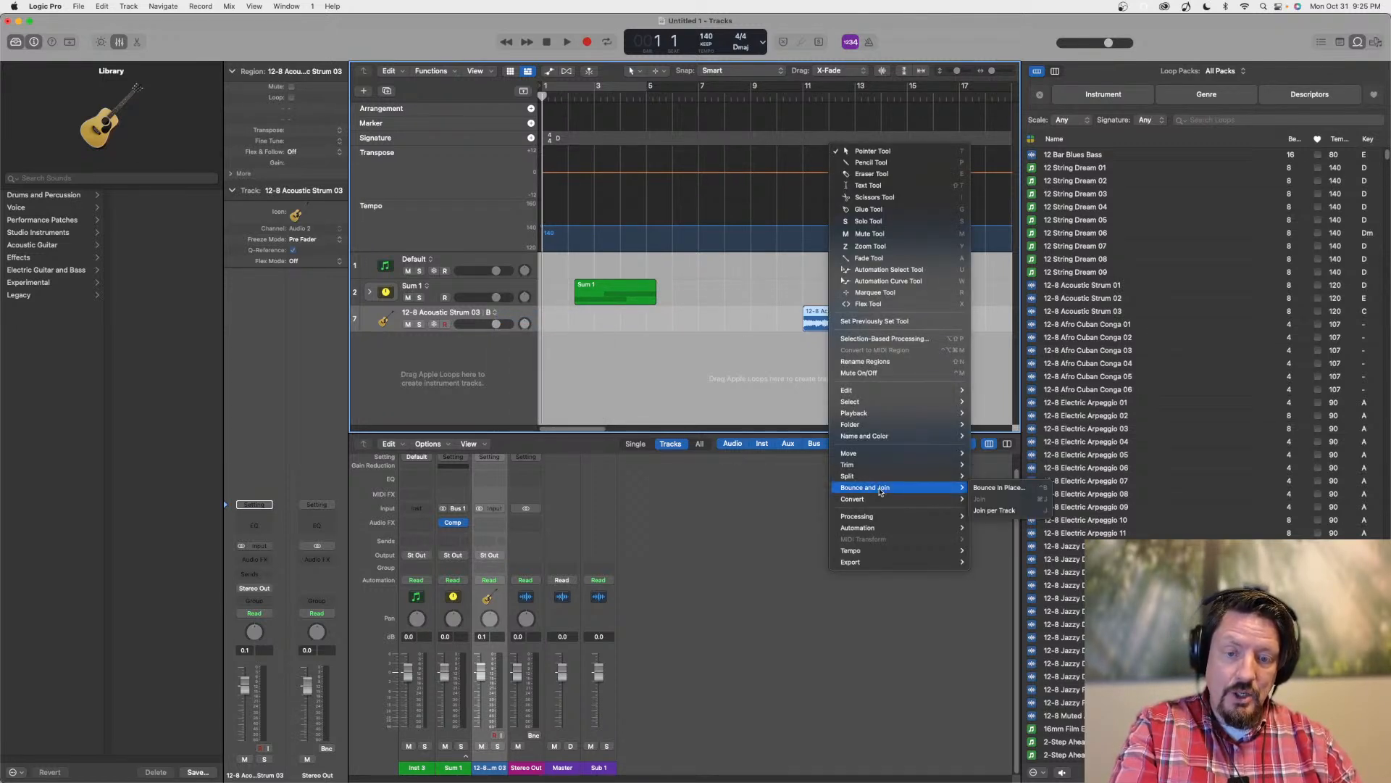
{"action": "left_click", "coordinate": [1001, 520]}
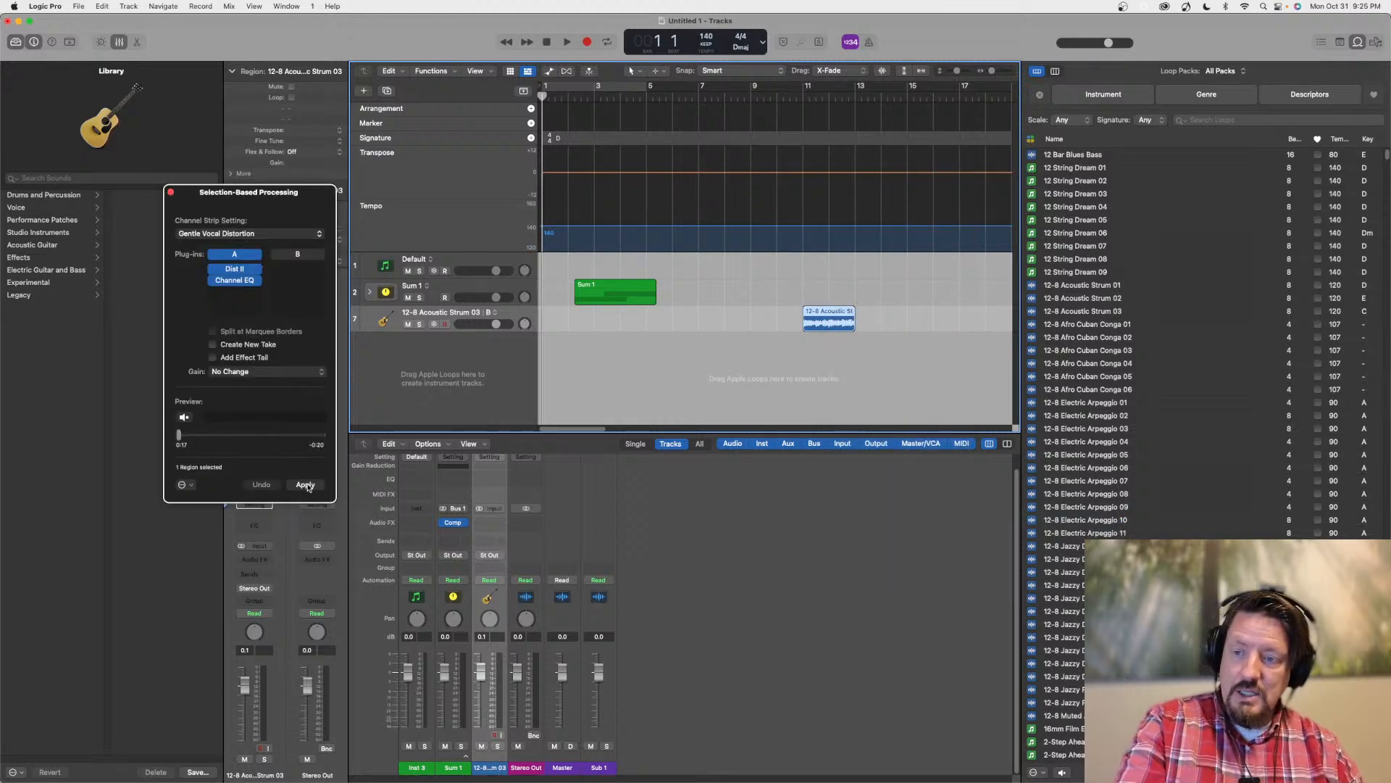
{"action": "left_click", "coordinate": [305, 484]}
{"action": "left_click", "coordinate": [171, 192]}
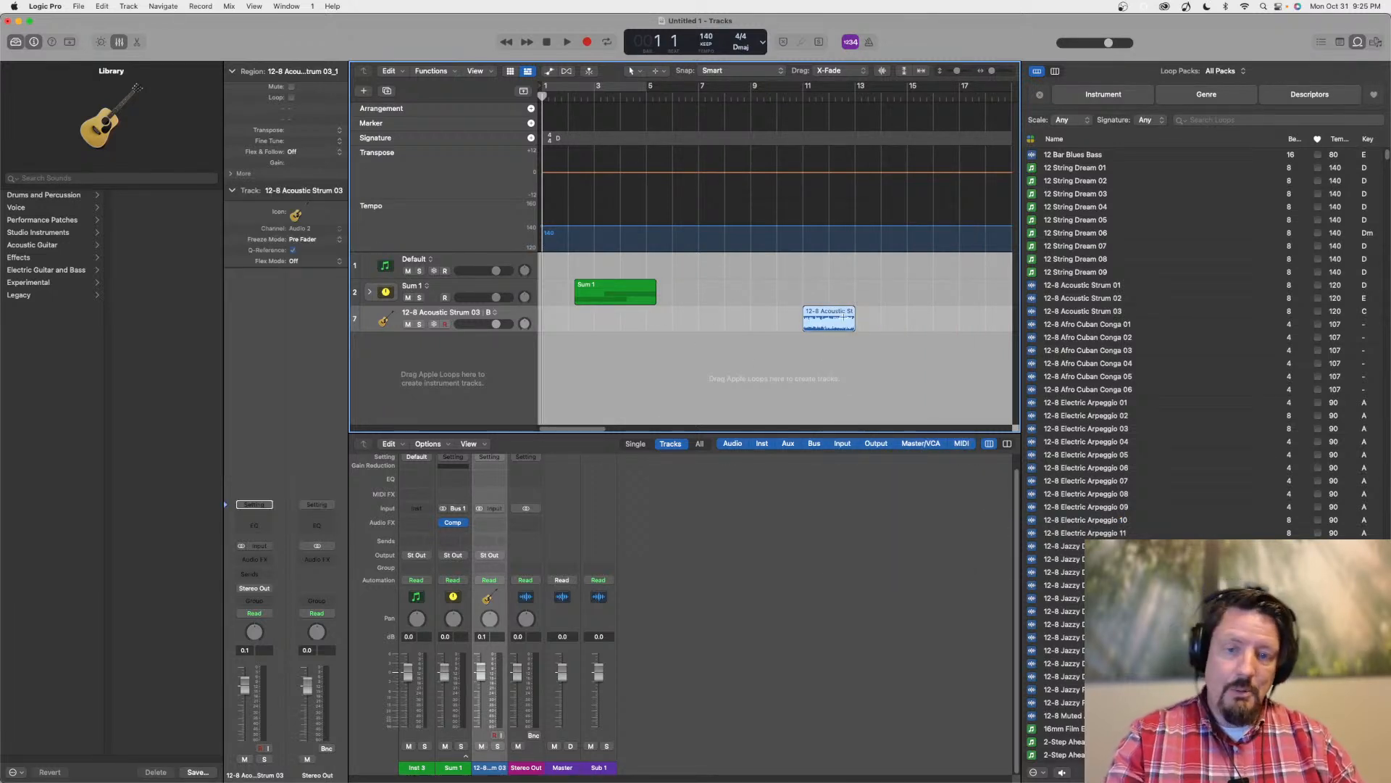
{"action": "left_click", "coordinate": [493, 312]}
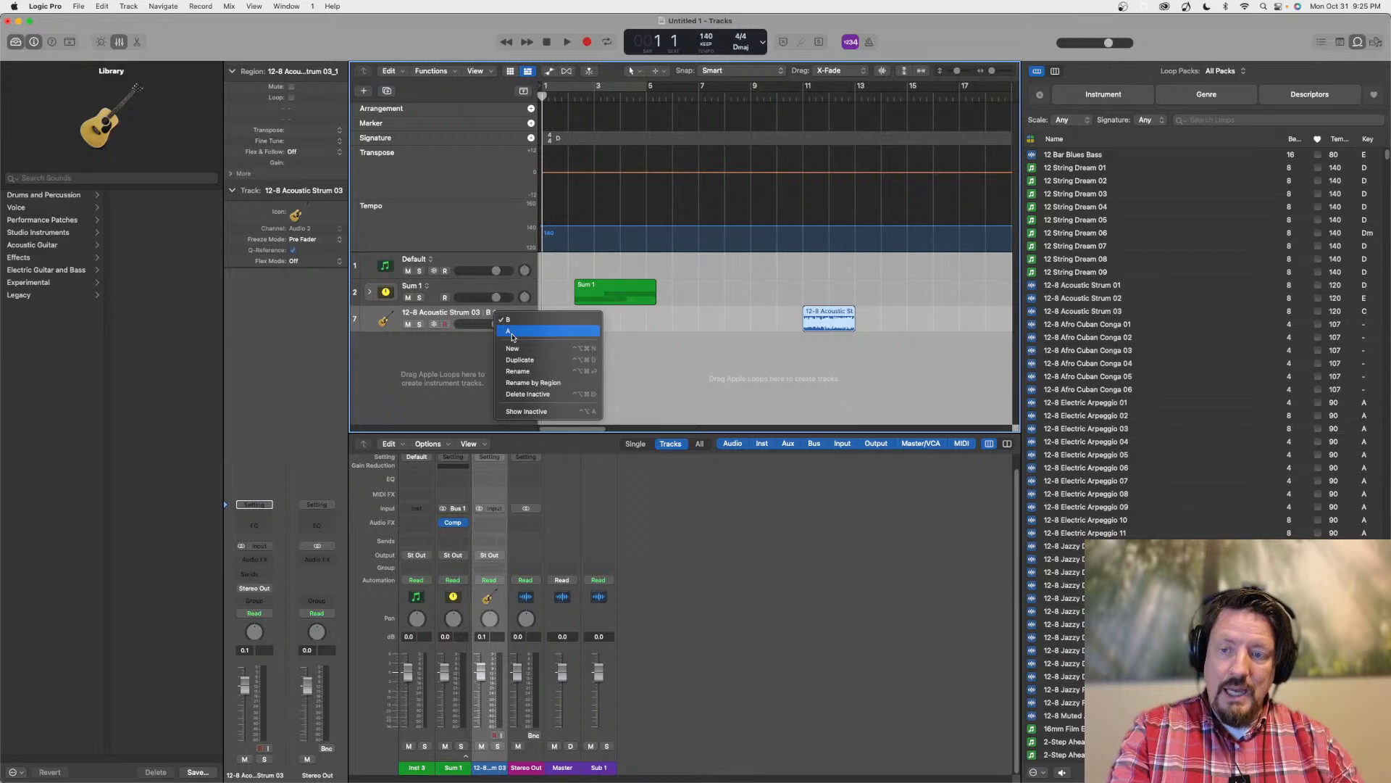
{"action": "left_click", "coordinate": [512, 332]}
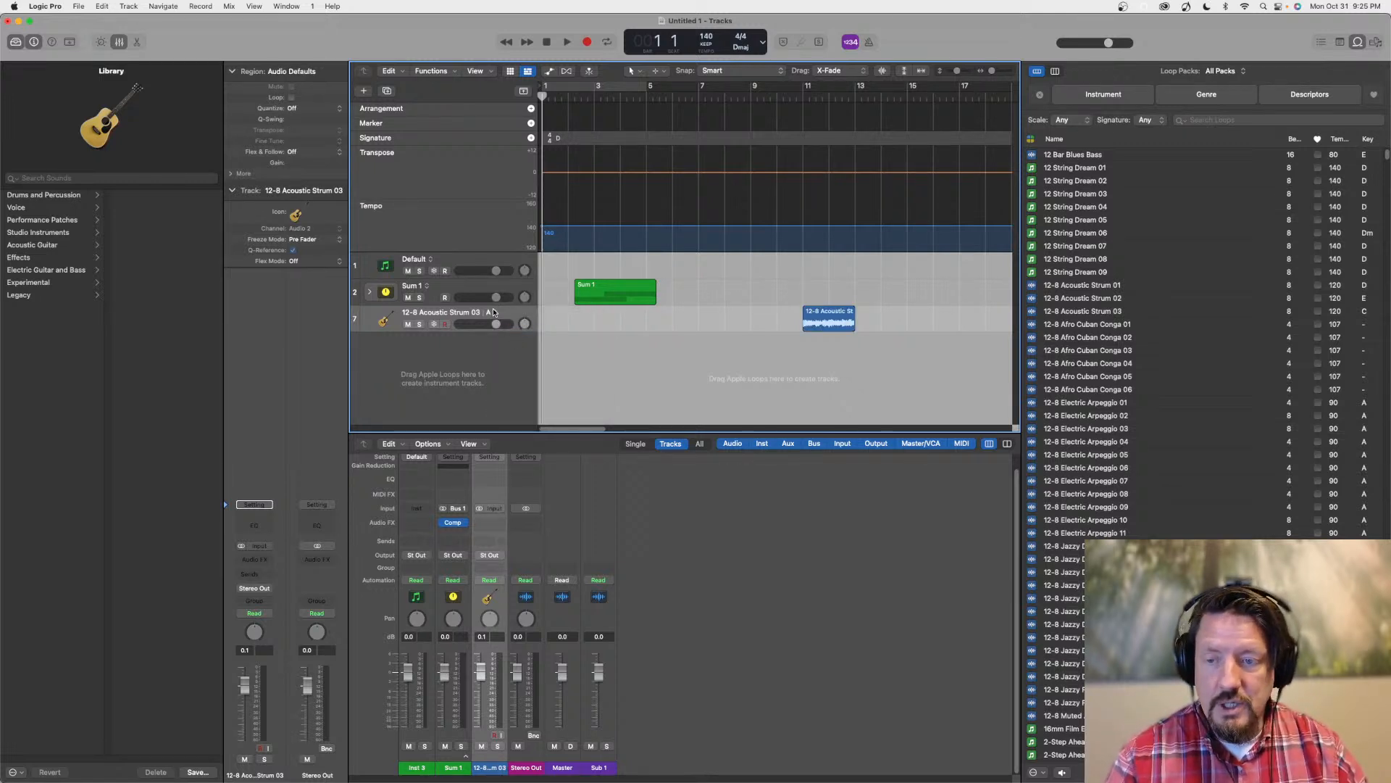
Review the processing commands for the acoustic strum region in alternative A and move the region to bar 8
{"action": "left_click", "coordinate": [836, 312]}
{"action": "right_click", "coordinate": [834, 311]}
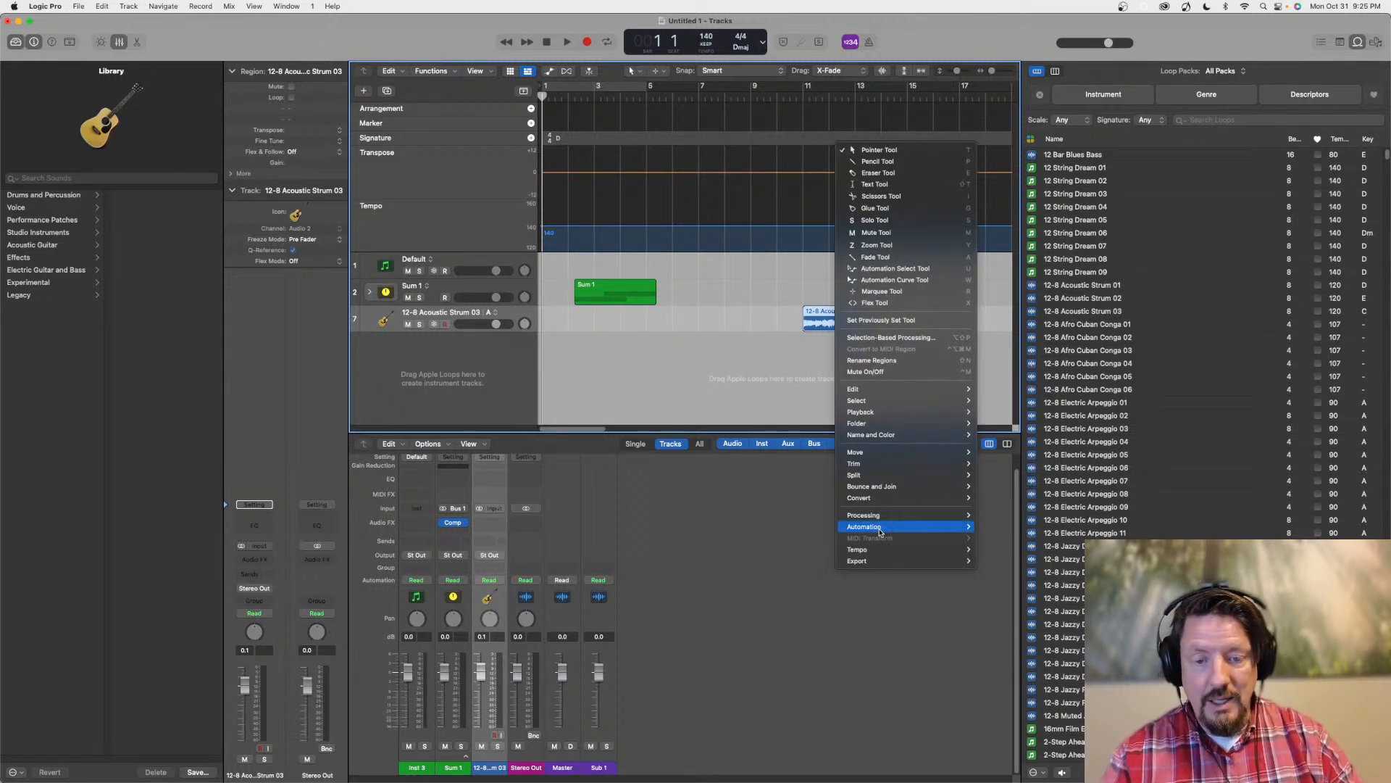
{"action": "mouse_move", "coordinate": [905, 515]}
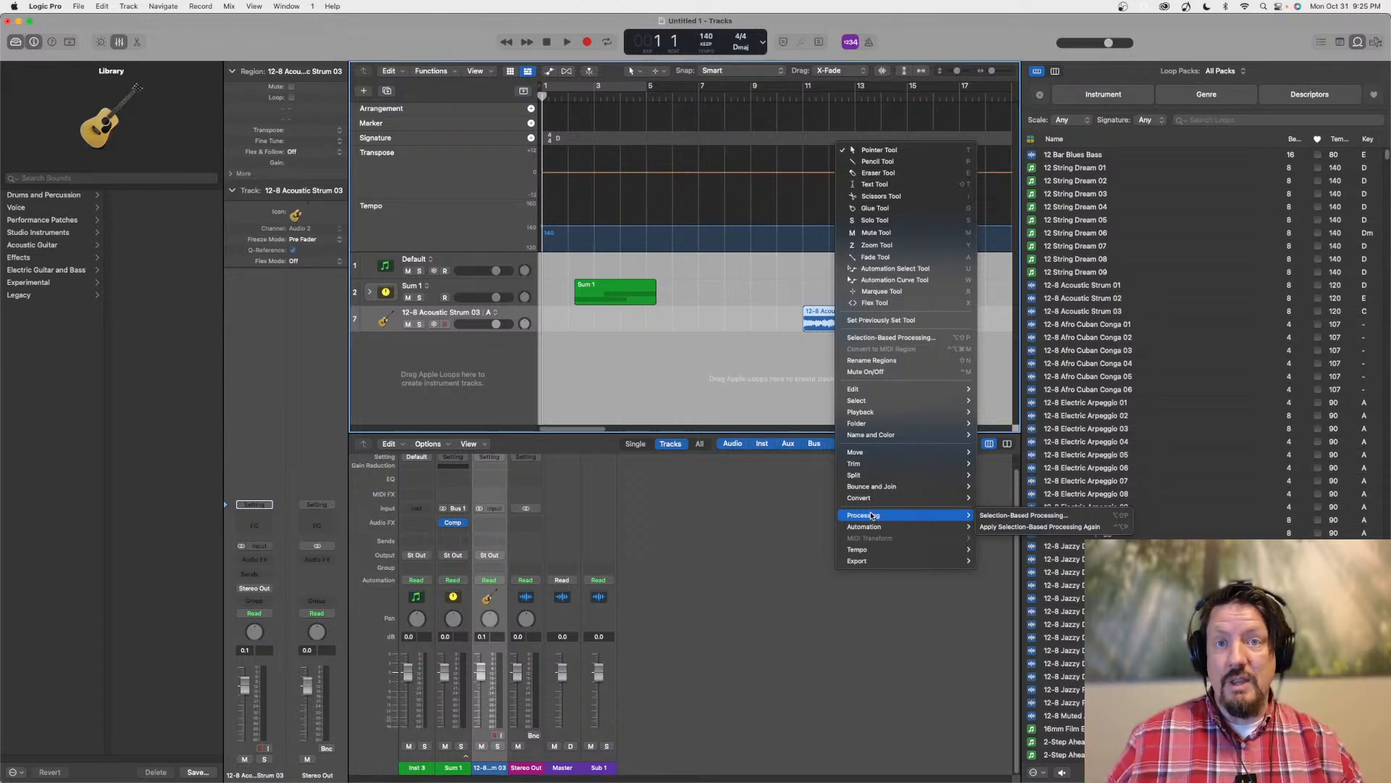
{"action": "left_click", "coordinate": [724, 484]}
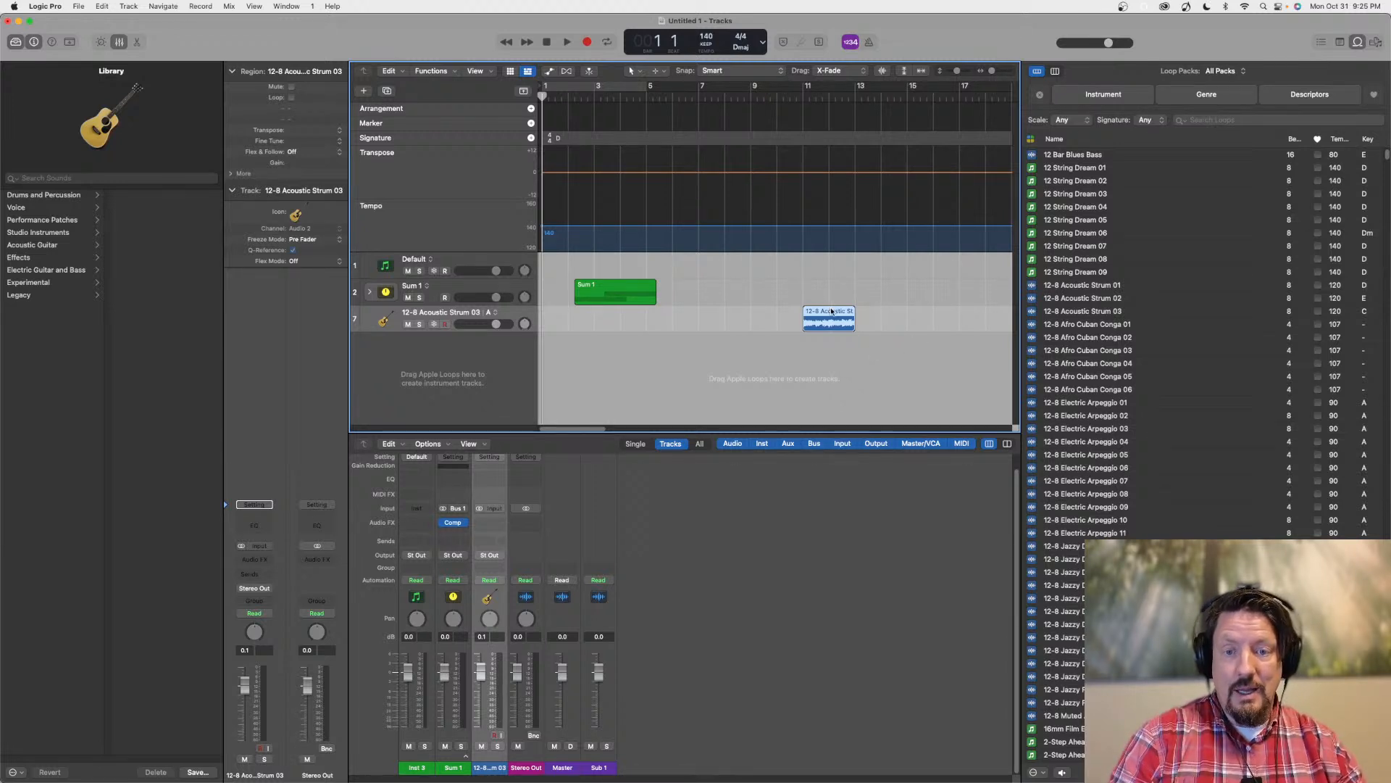
{"action": "left_click_drag", "start_coordinate": [832, 314], "coordinate": [753, 314]}
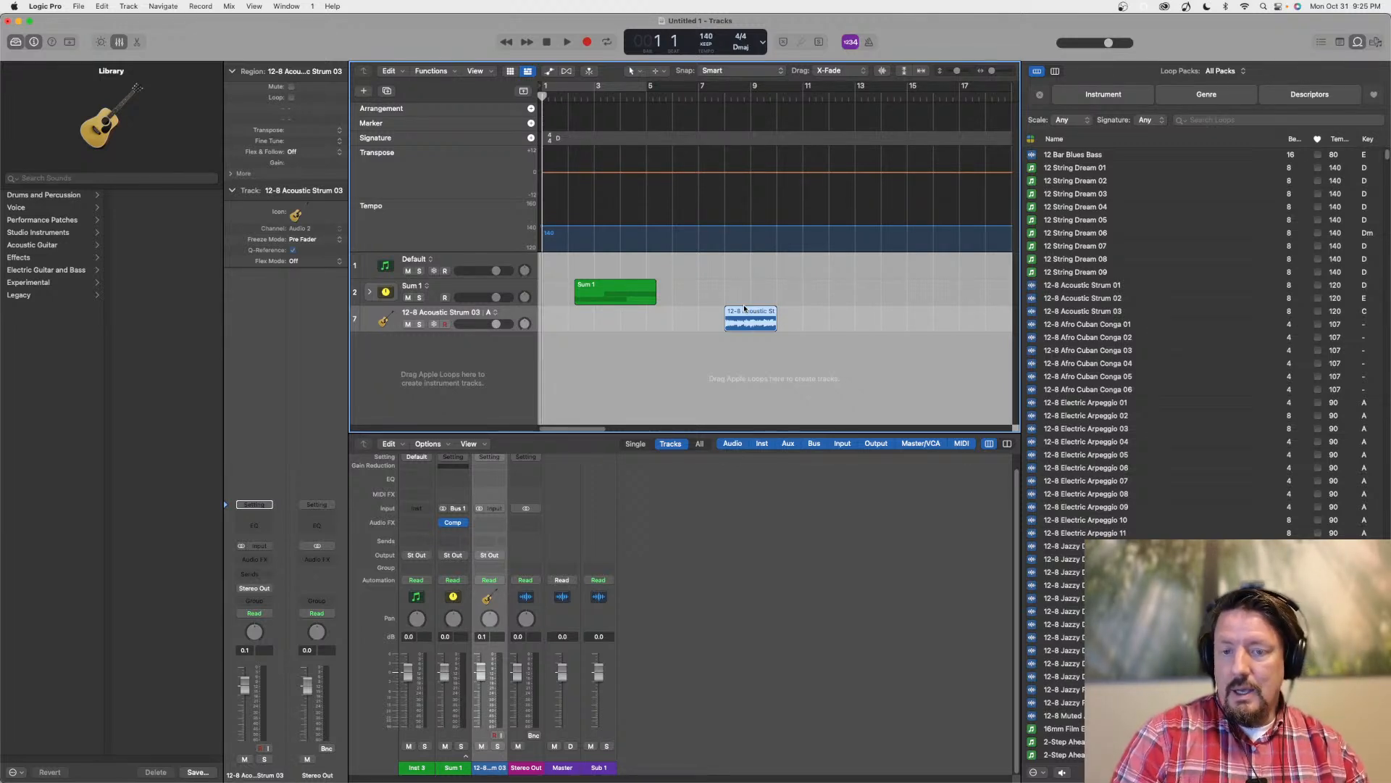
Move the acoustic strum region in alternative A to bar 7, then switch the track to alternative B and back to A
{"action": "left_click_drag", "start_coordinate": [755, 312], "coordinate": [729, 315]}
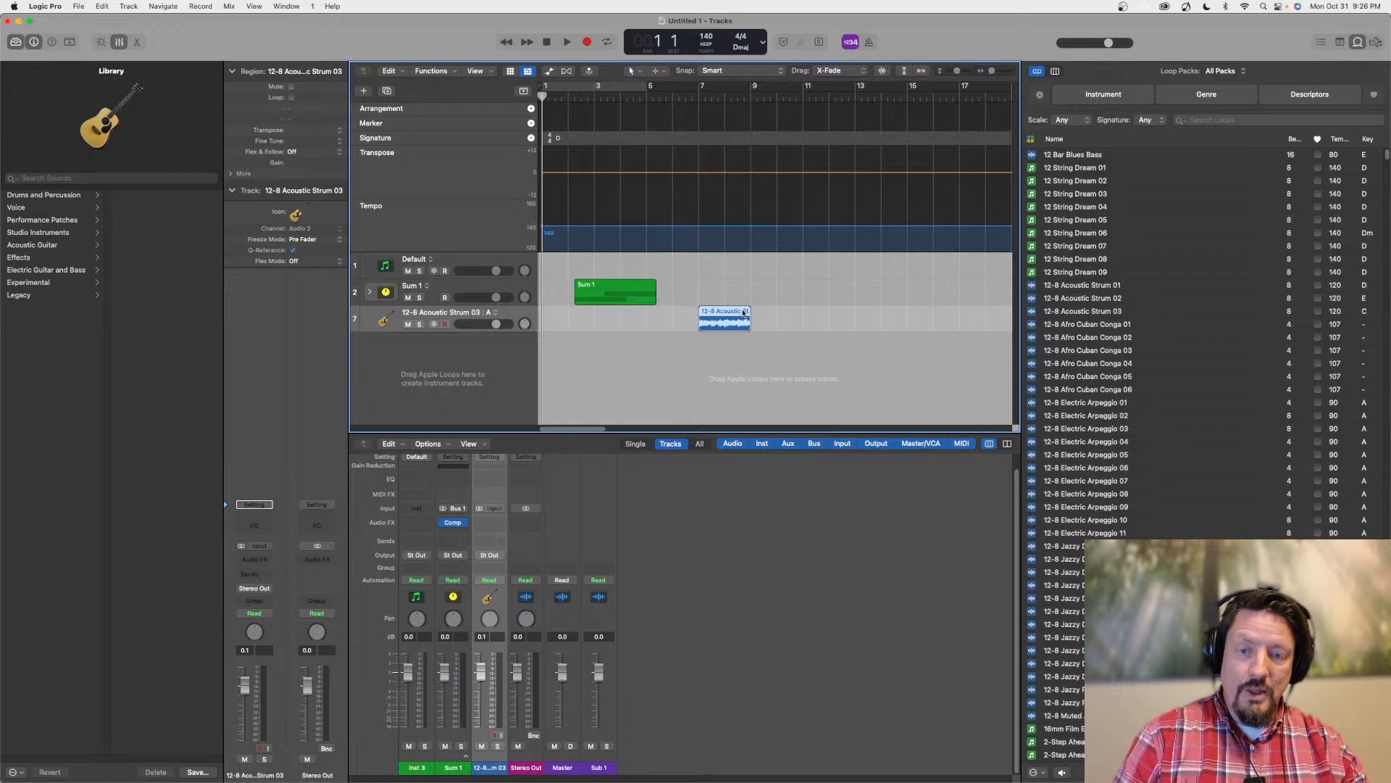
{"action": "left_click", "coordinate": [493, 312]}
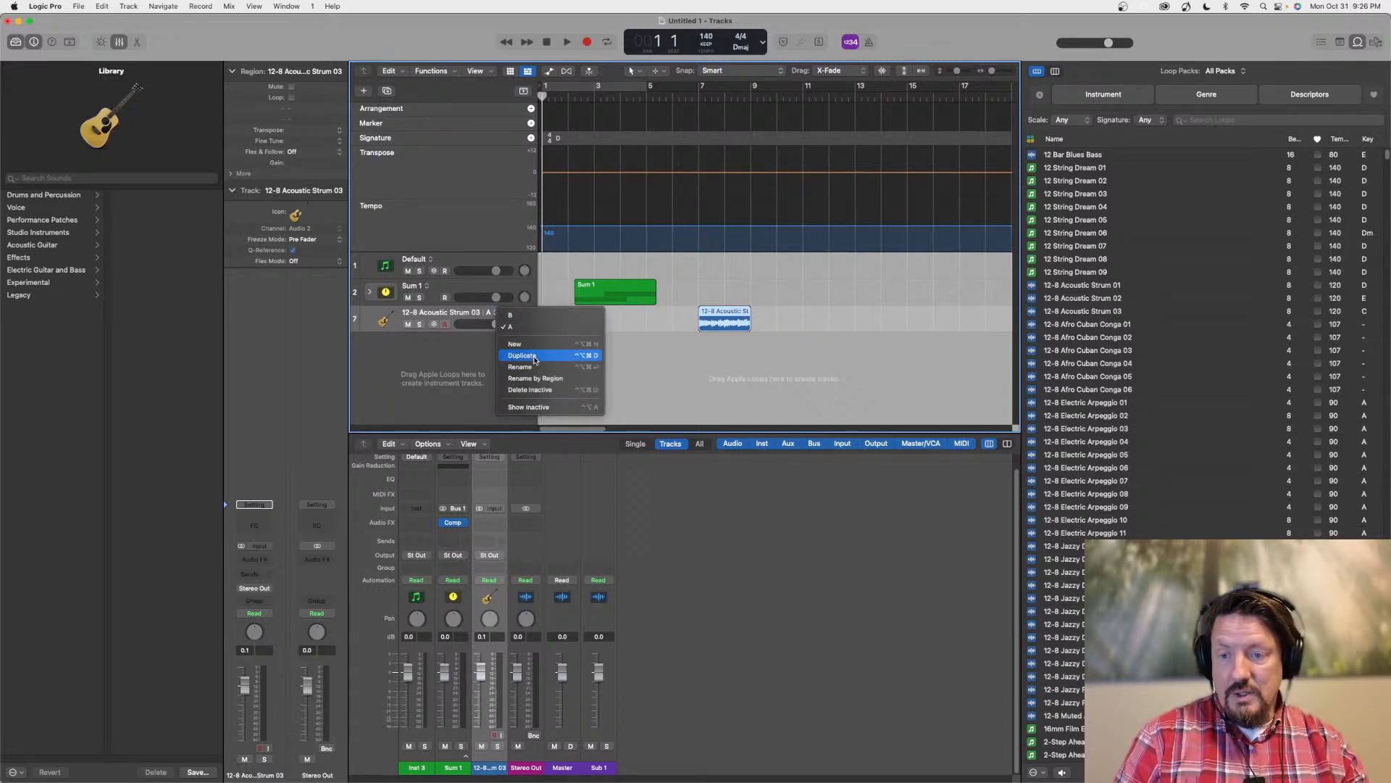
{"action": "left_click", "coordinate": [513, 316]}
{"action": "left_click", "coordinate": [493, 313]}
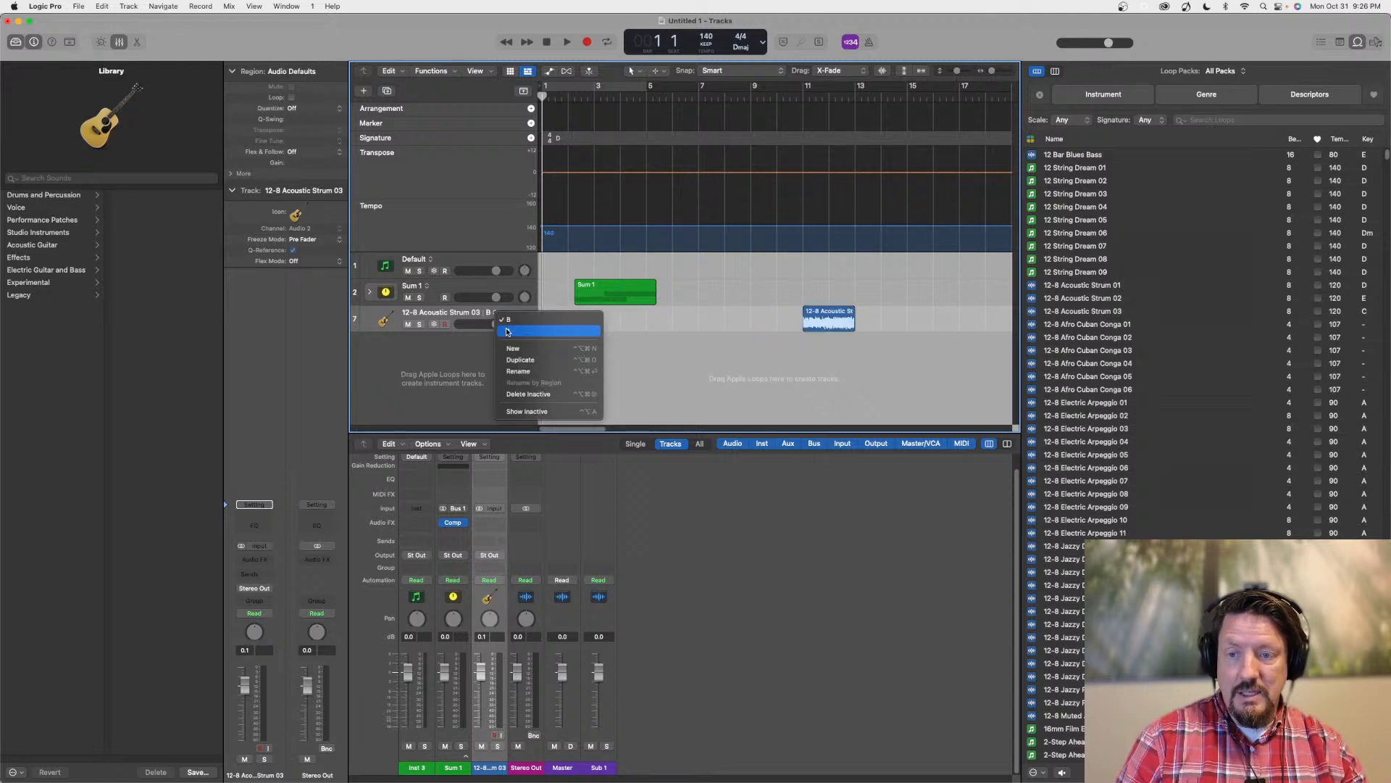
{"action": "left_click", "coordinate": [507, 331]}
Try pasting the alternative A strum region into alternative B at bar 1, and delete the pasted copy
{"action": "left_click", "coordinate": [716, 316]}
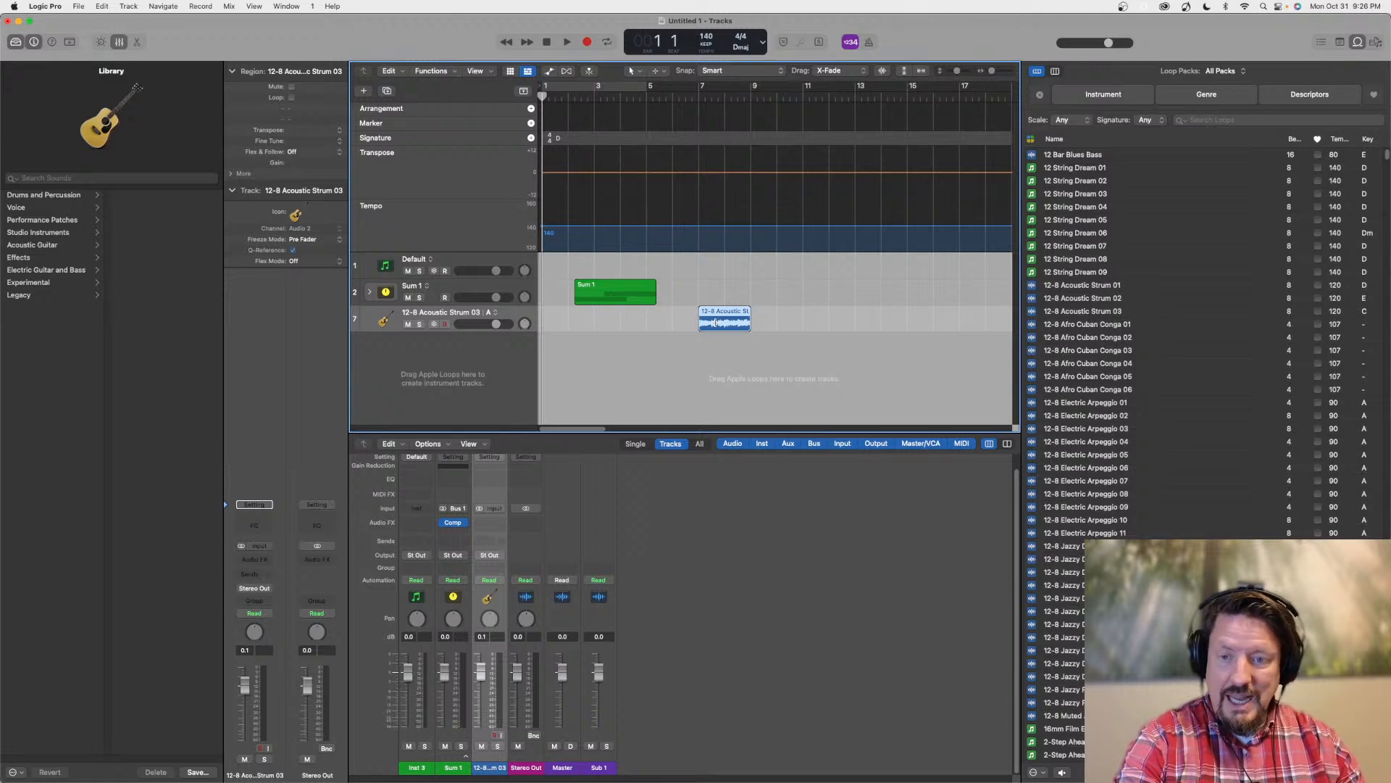
{"action": "left_click", "coordinate": [497, 313]}
{"action": "left_click", "coordinate": [509, 318]}
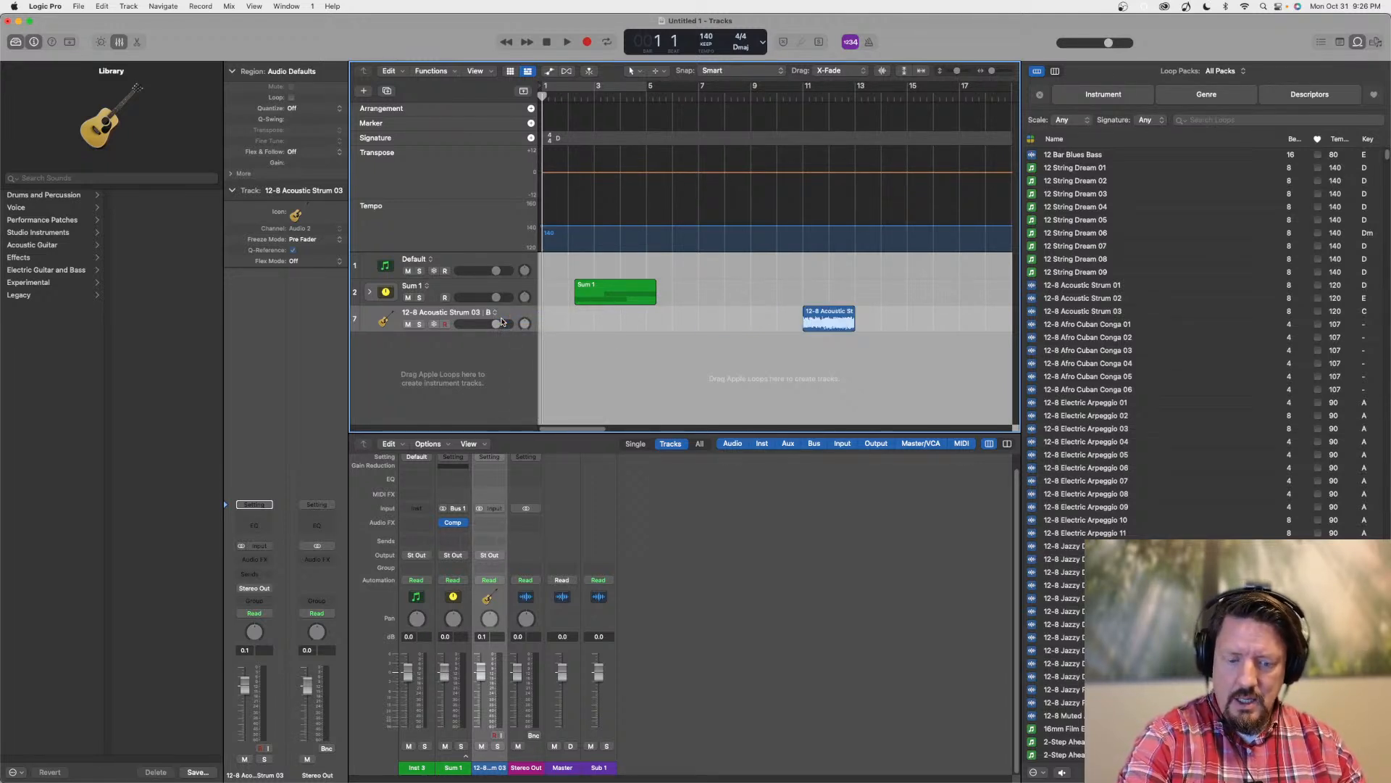
{"action": "key", "text": "super+v"}
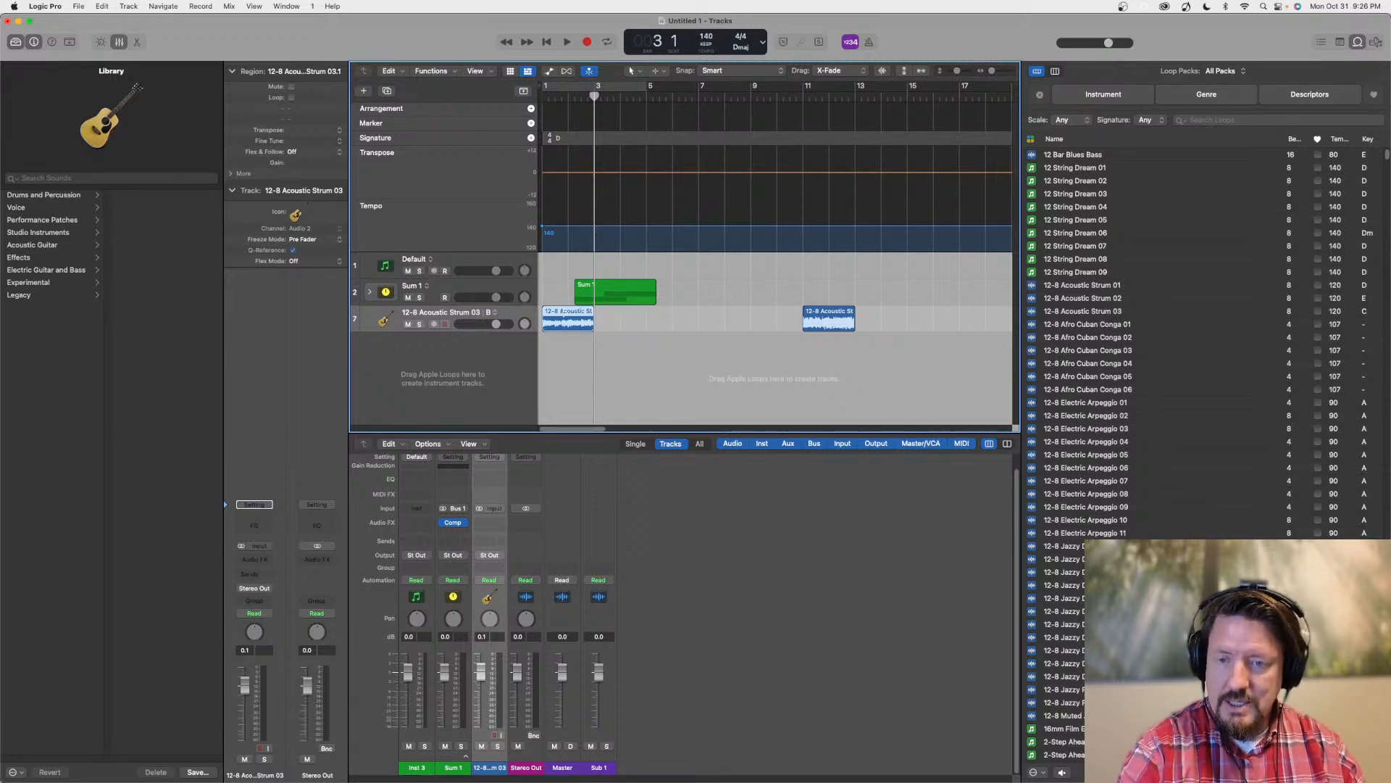
{"action": "key", "text": "Delete"}
Place the playhead at bar 7 and copy the strum region from alternative A into alternative B at that position
{"action": "left_click", "coordinate": [494, 313]}
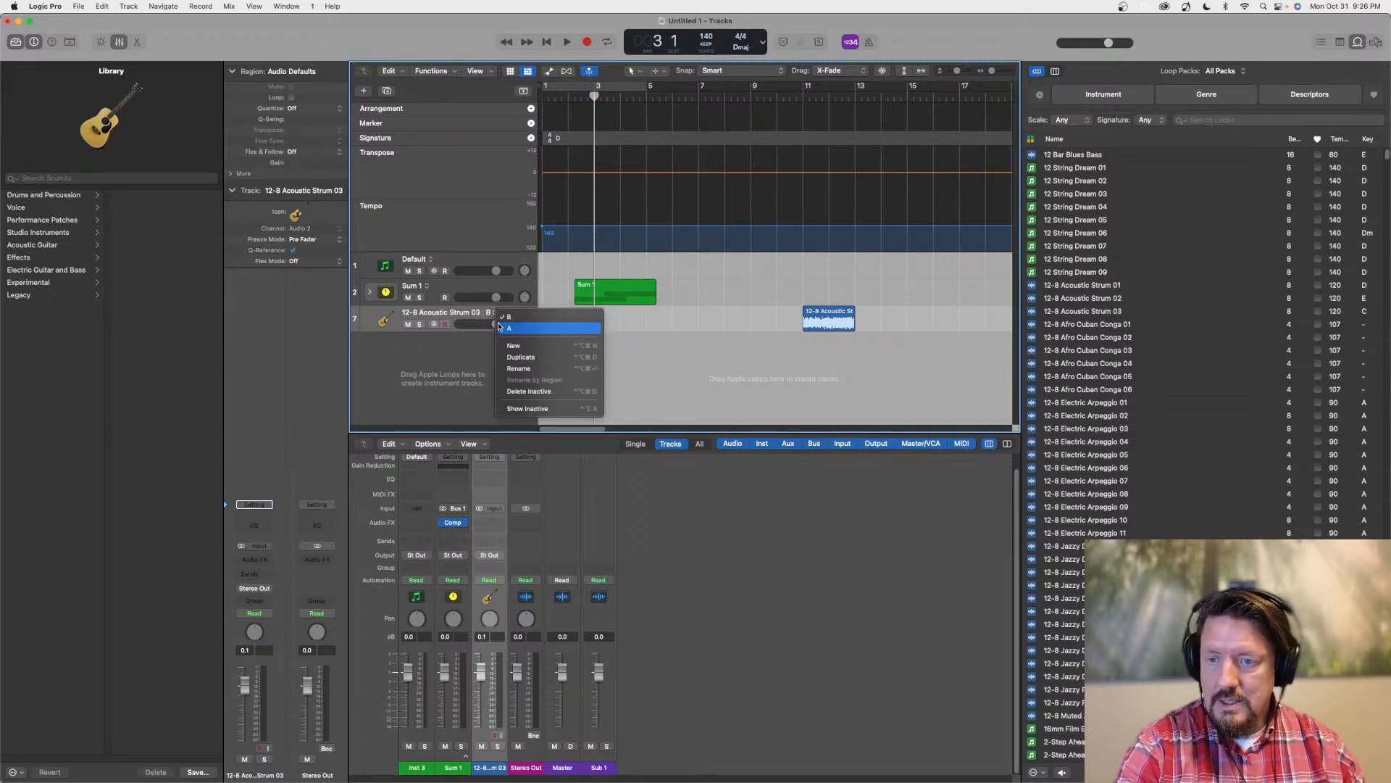
{"action": "left_click", "coordinate": [522, 312]}
{"action": "left_click_drag", "start_coordinate": [709, 99], "coordinate": [699, 98]}
{"action": "left_click", "coordinate": [717, 312]}
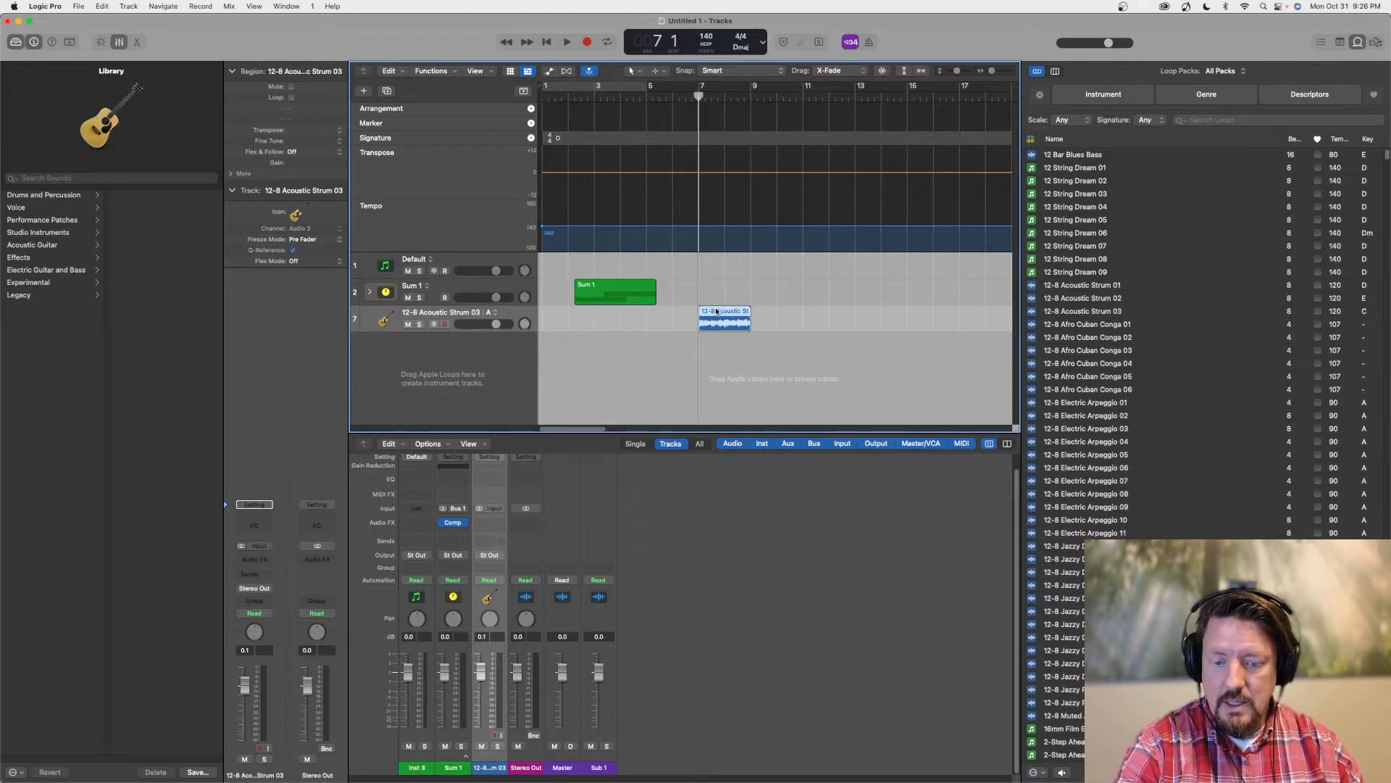
{"action": "left_click", "coordinate": [495, 312]}
{"action": "left_click", "coordinate": [501, 319]}
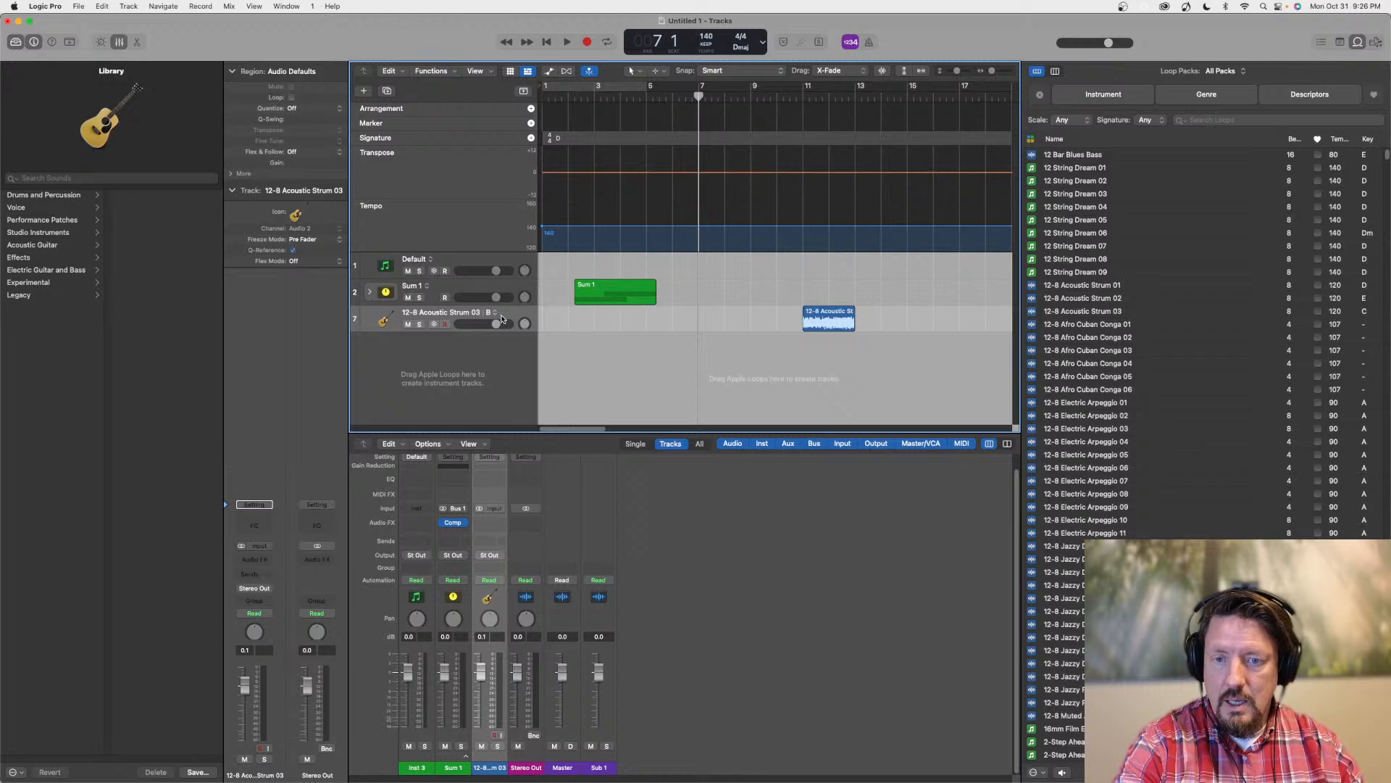
{"action": "key", "text": "super+v"}
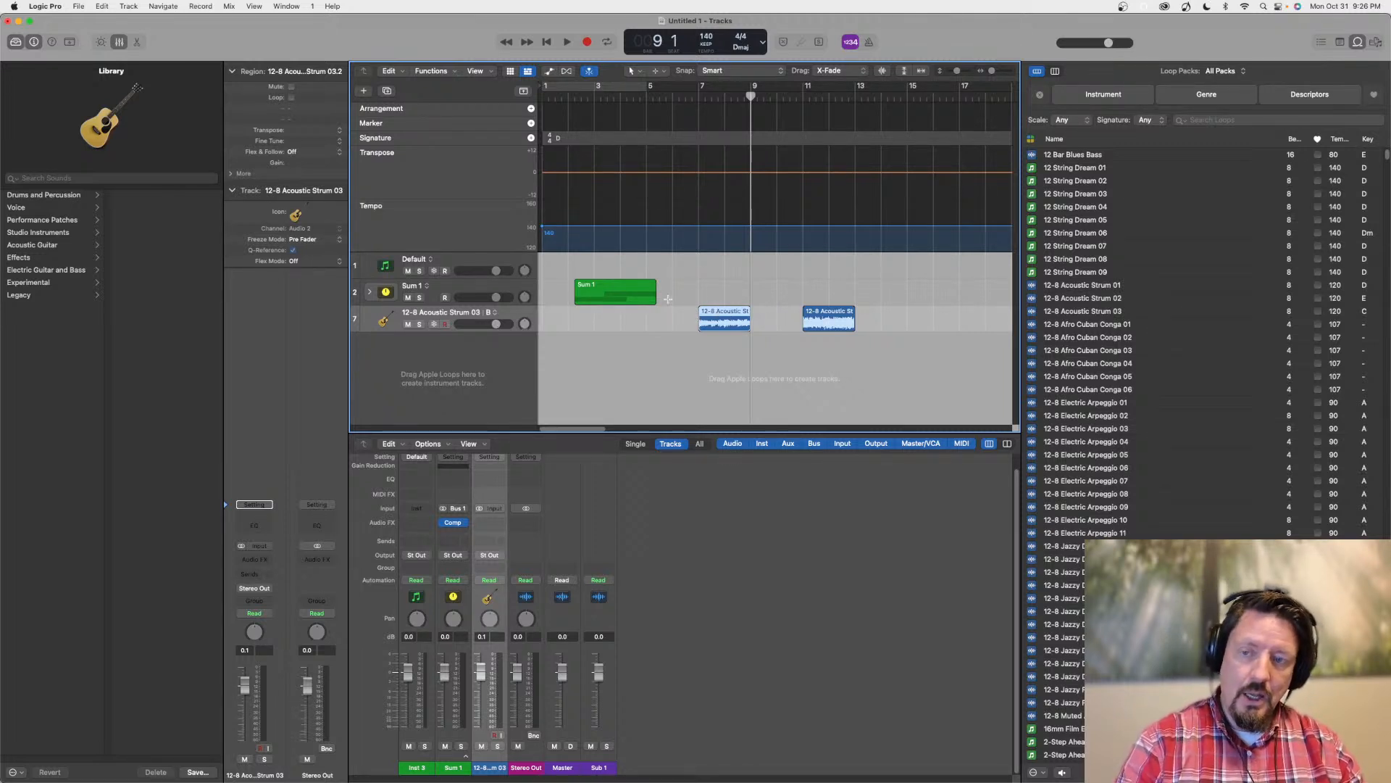
Shorten the two strum regions in alternative B, ending the first at bar 8, and switch the track to alternative A
{"action": "left_click_drag", "start_coordinate": [748, 324], "coordinate": [836, 326]}
{"action": "left_click", "coordinate": [496, 312]}
{"action": "left_click", "coordinate": [521, 320]}
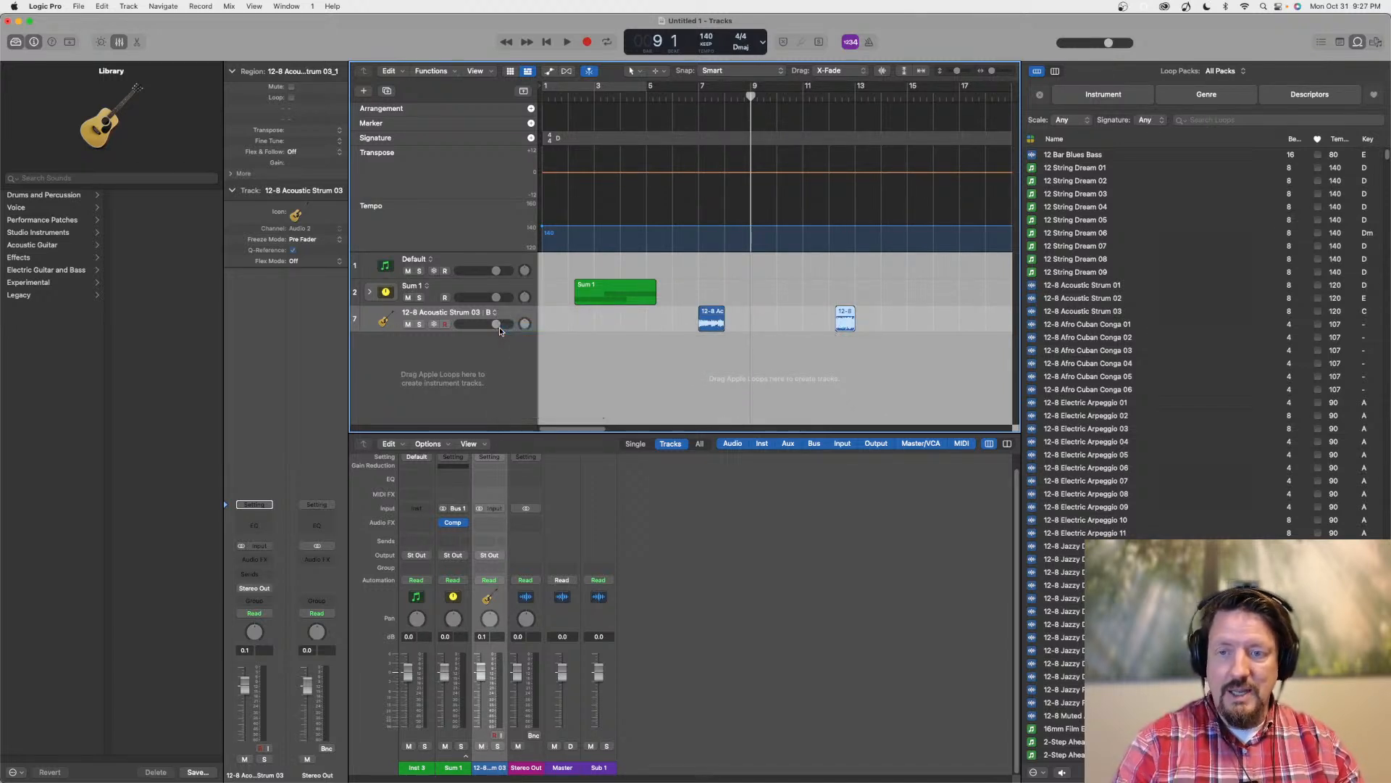
Copy the full-length strum region from alternative A into alternative B again, at bar 7
{"action": "left_click", "coordinate": [713, 319]}
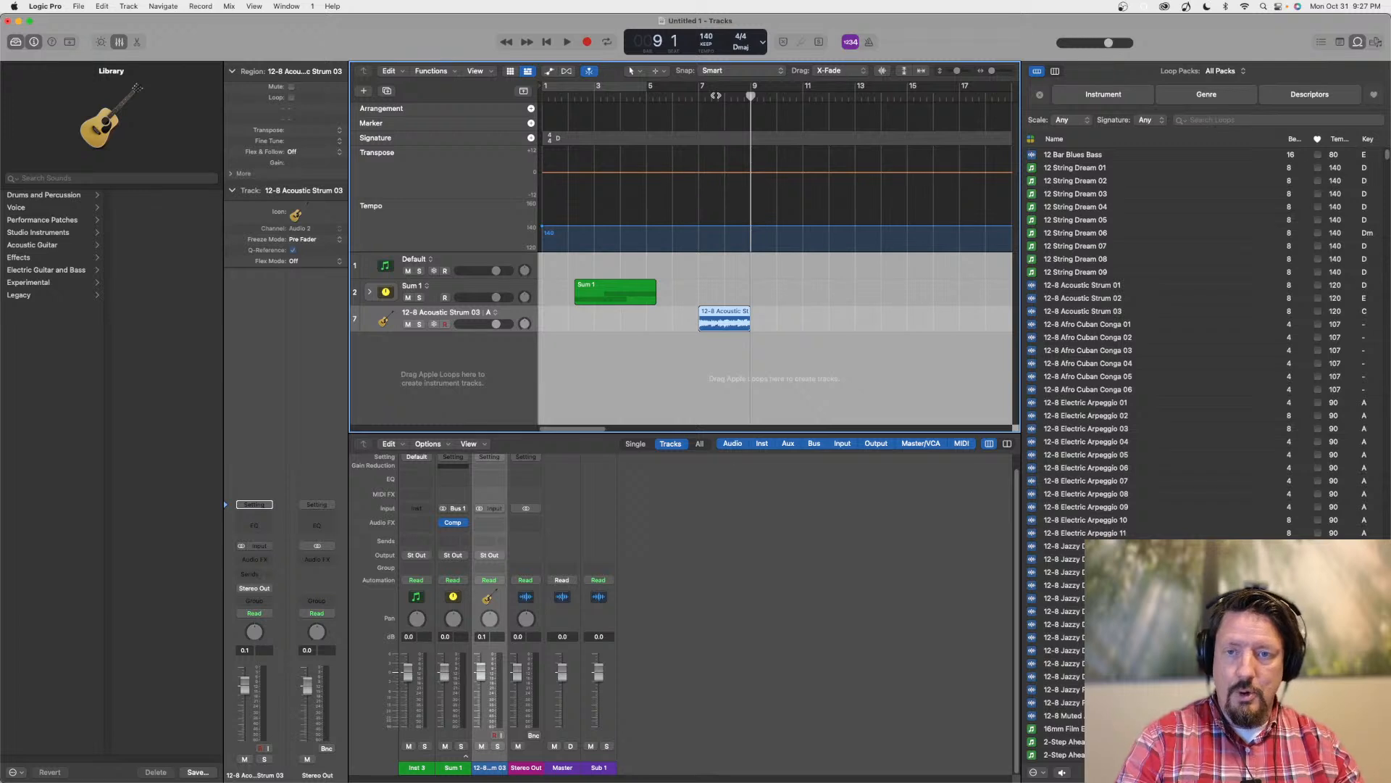
{"action": "left_click_drag", "start_coordinate": [716, 98], "coordinate": [698, 102]}
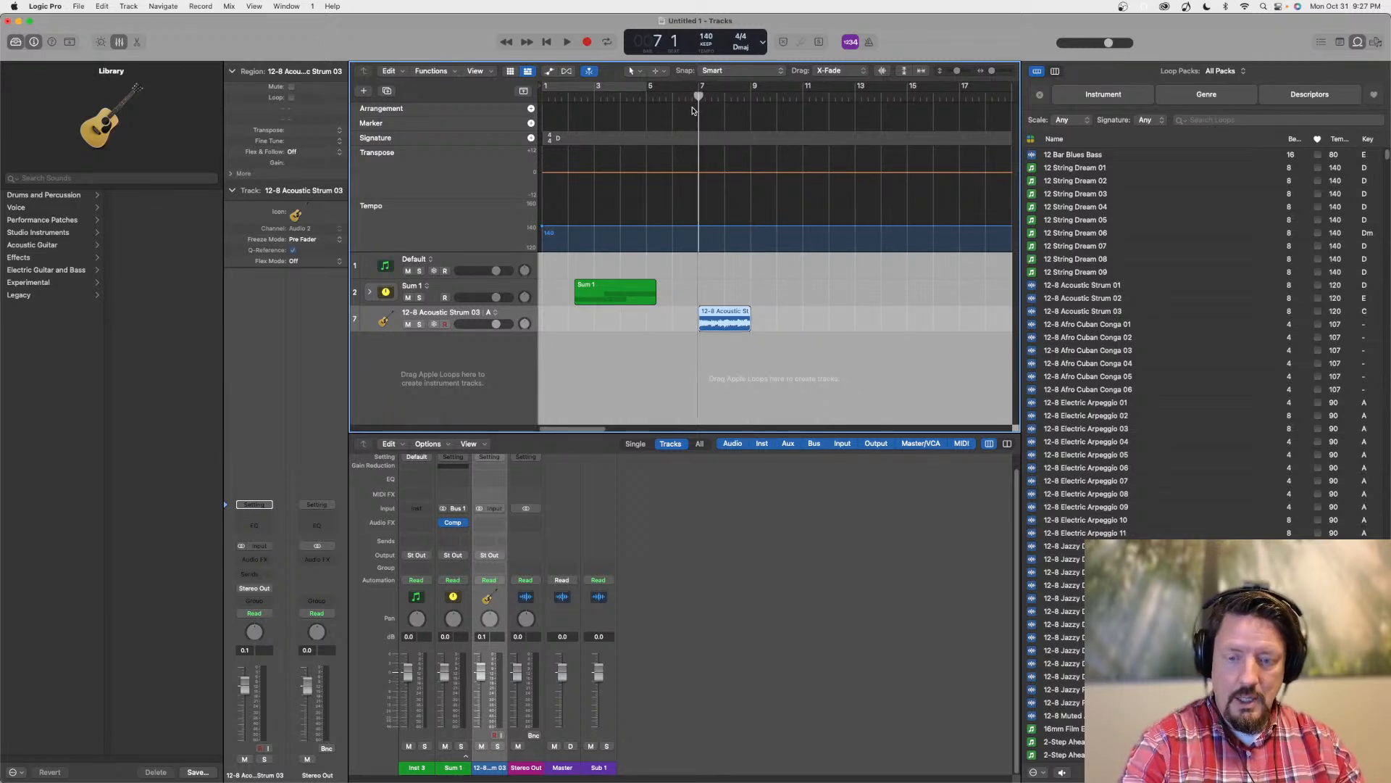
{"action": "left_click", "coordinate": [496, 314]}
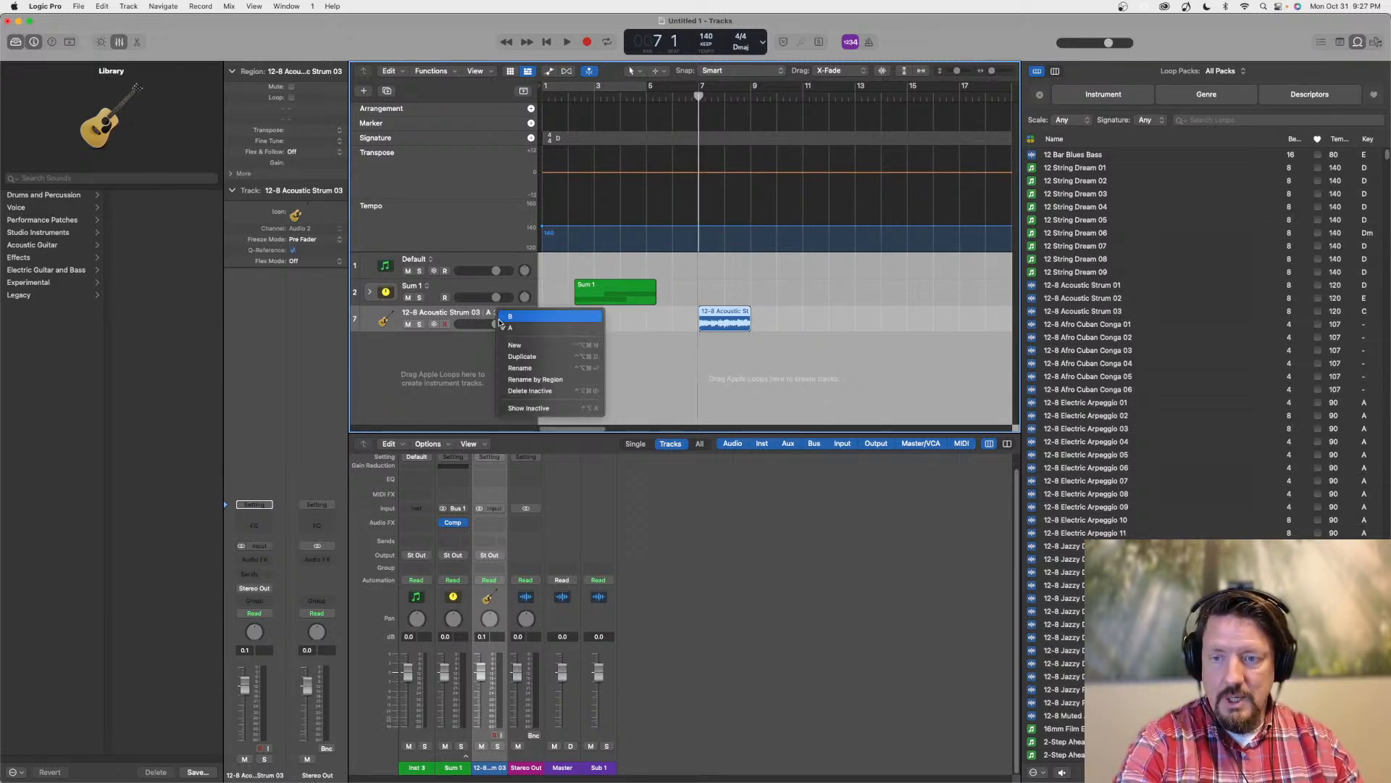
{"action": "left_click", "coordinate": [510, 316]}
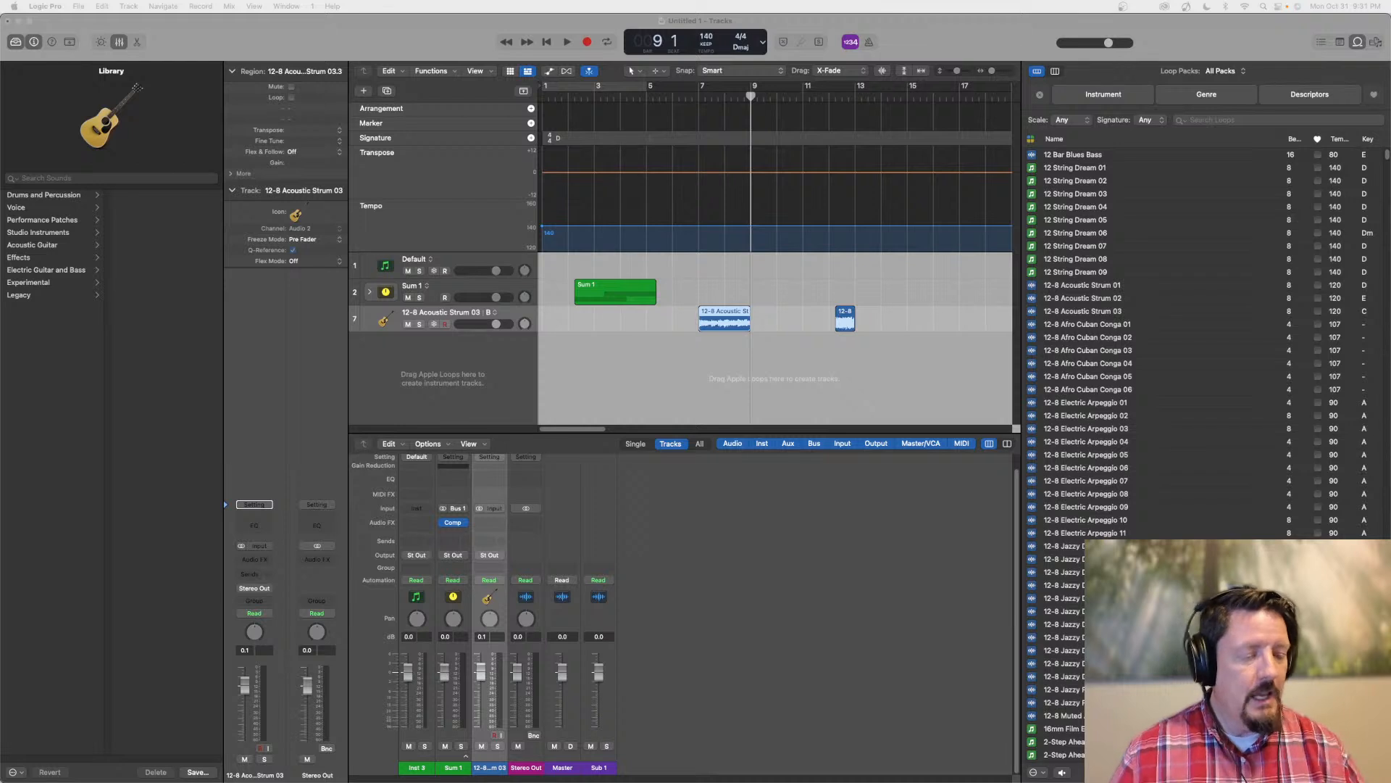
Open the Control Surface Setup window, review the listed devices and group parameters, and close it
{"action": "left_click", "coordinate": [322, 38]}
{"action": "left_click", "coordinate": [41, 6]}
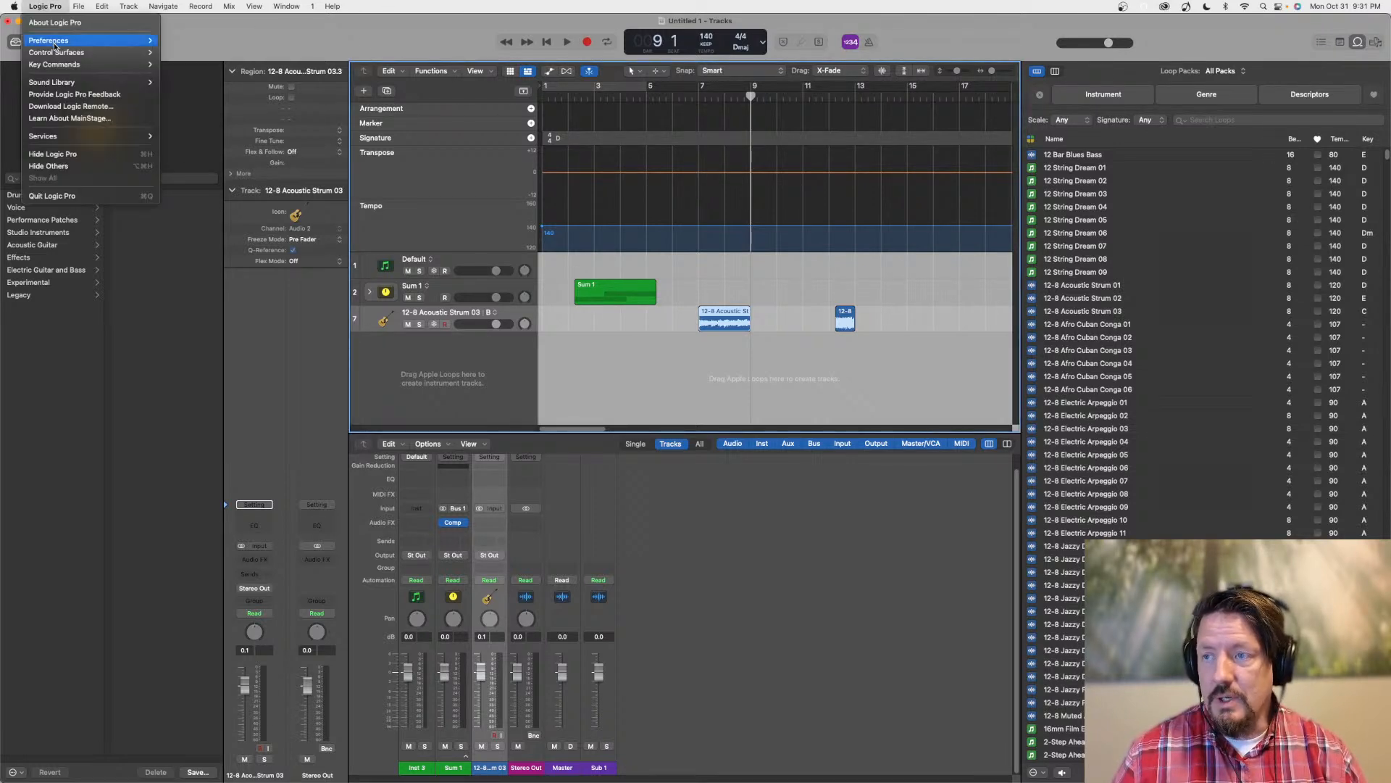
{"action": "mouse_move", "coordinate": [144, 53]}
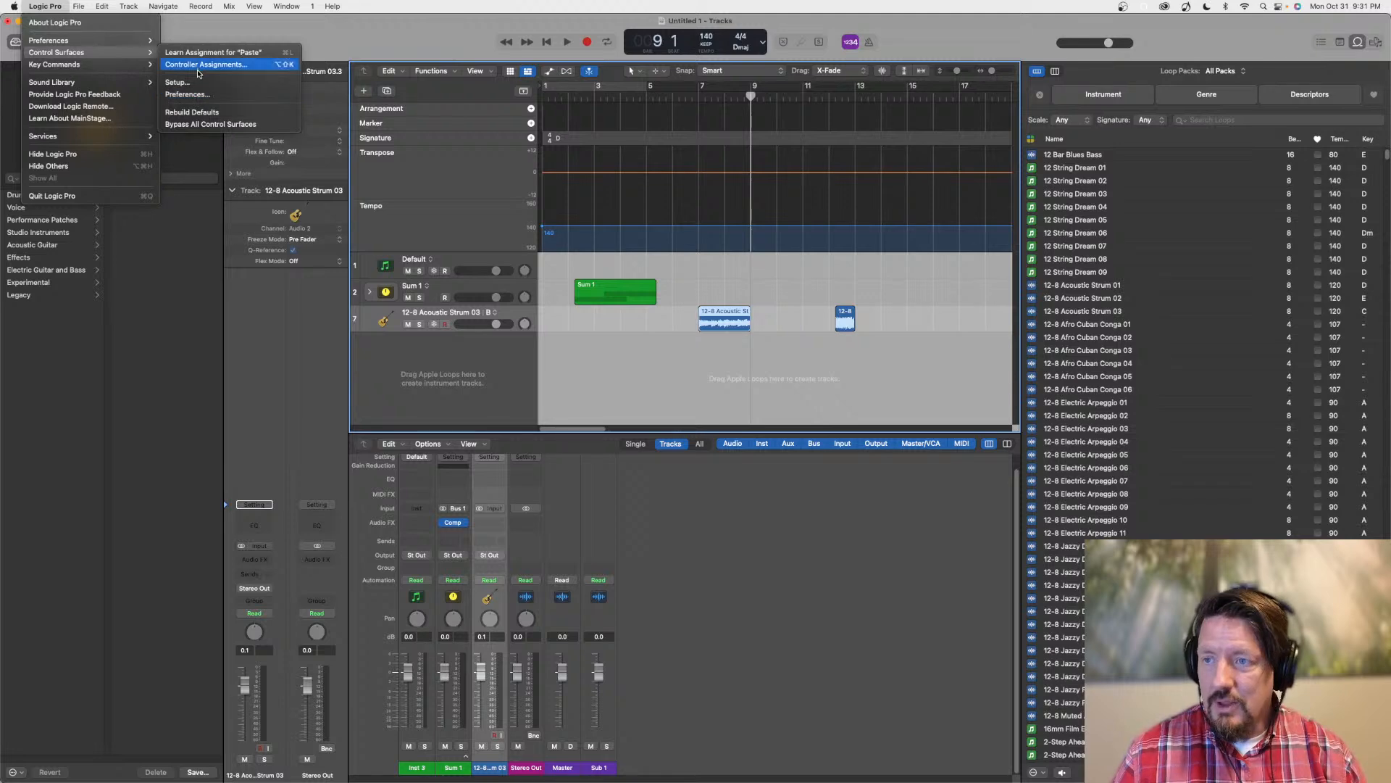
{"action": "left_click", "coordinate": [1002, 322]}
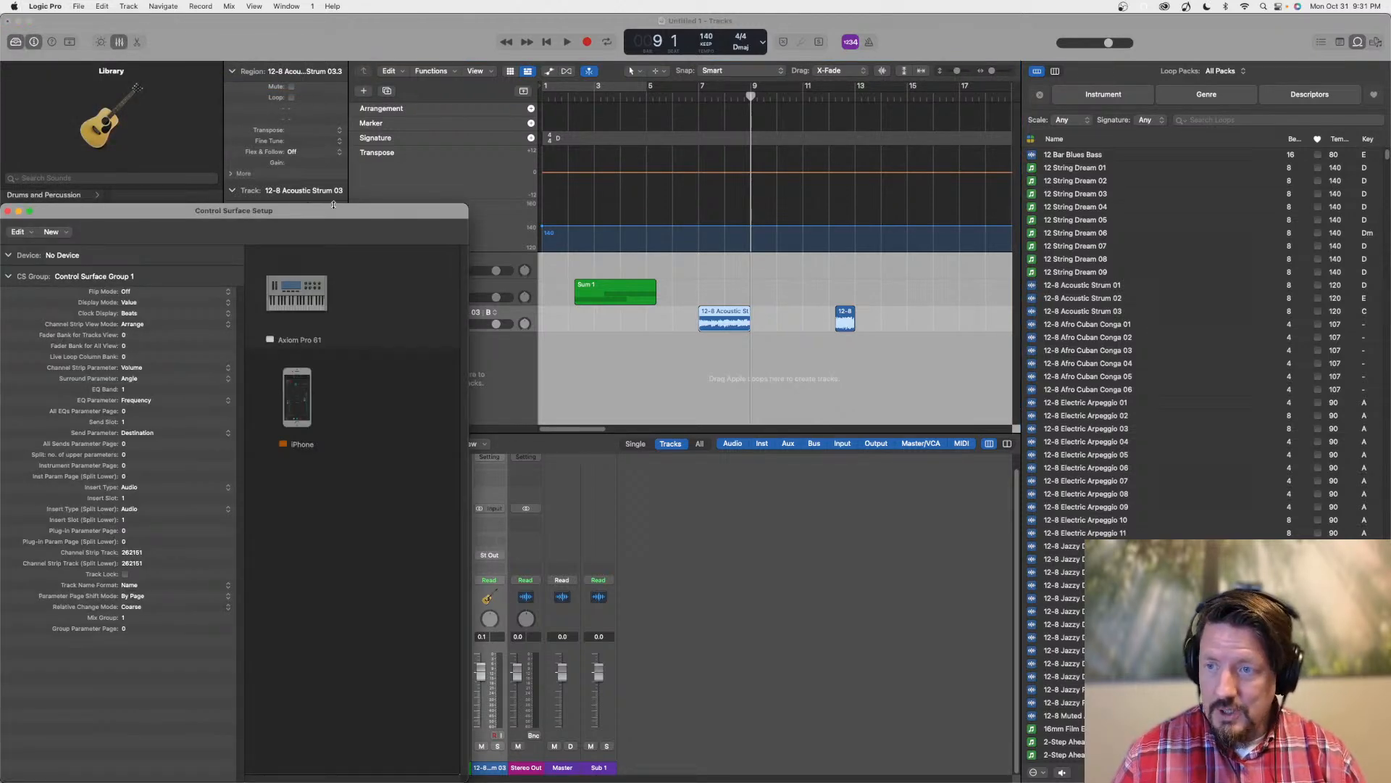
{"action": "left_click_drag", "start_coordinate": [327, 216], "coordinate": [749, 105]}
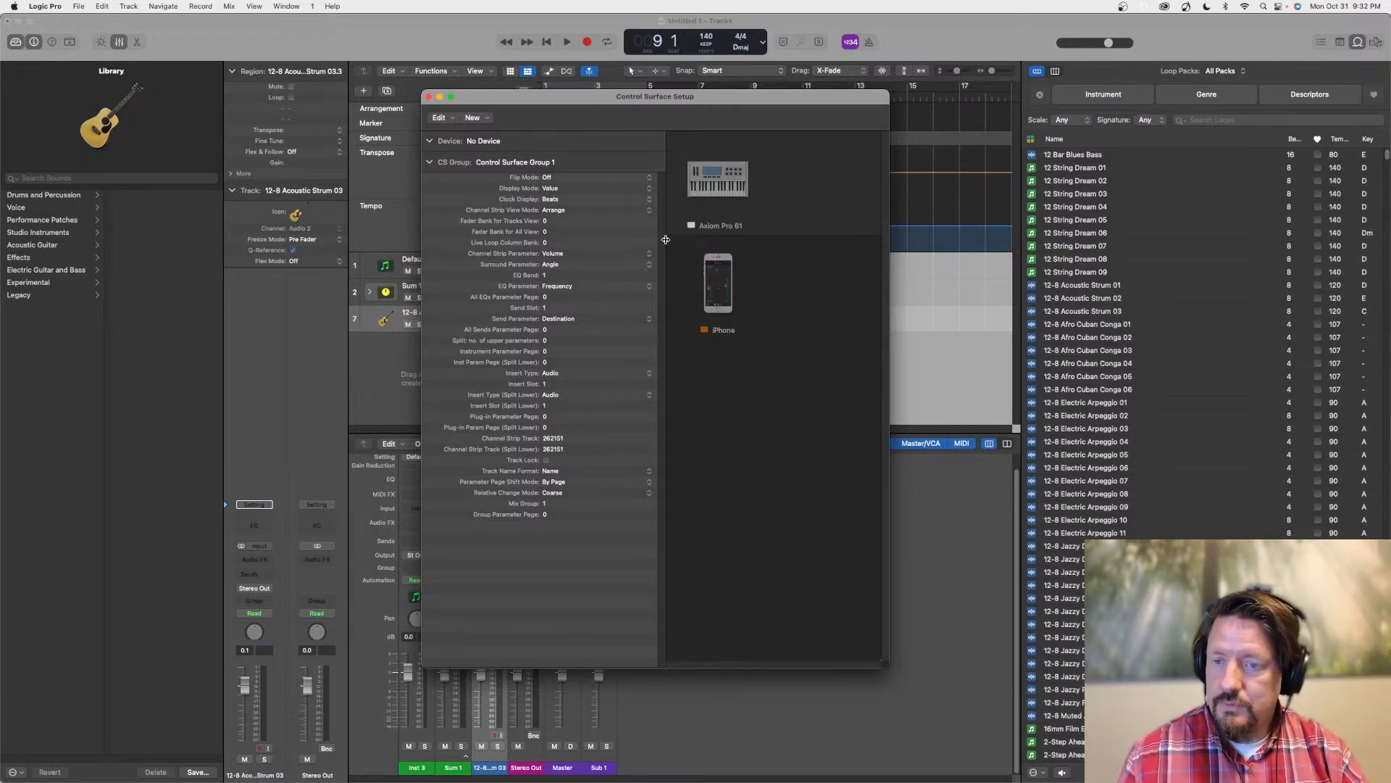
{"action": "left_click_drag", "start_coordinate": [558, 106], "coordinate": [494, 82]}
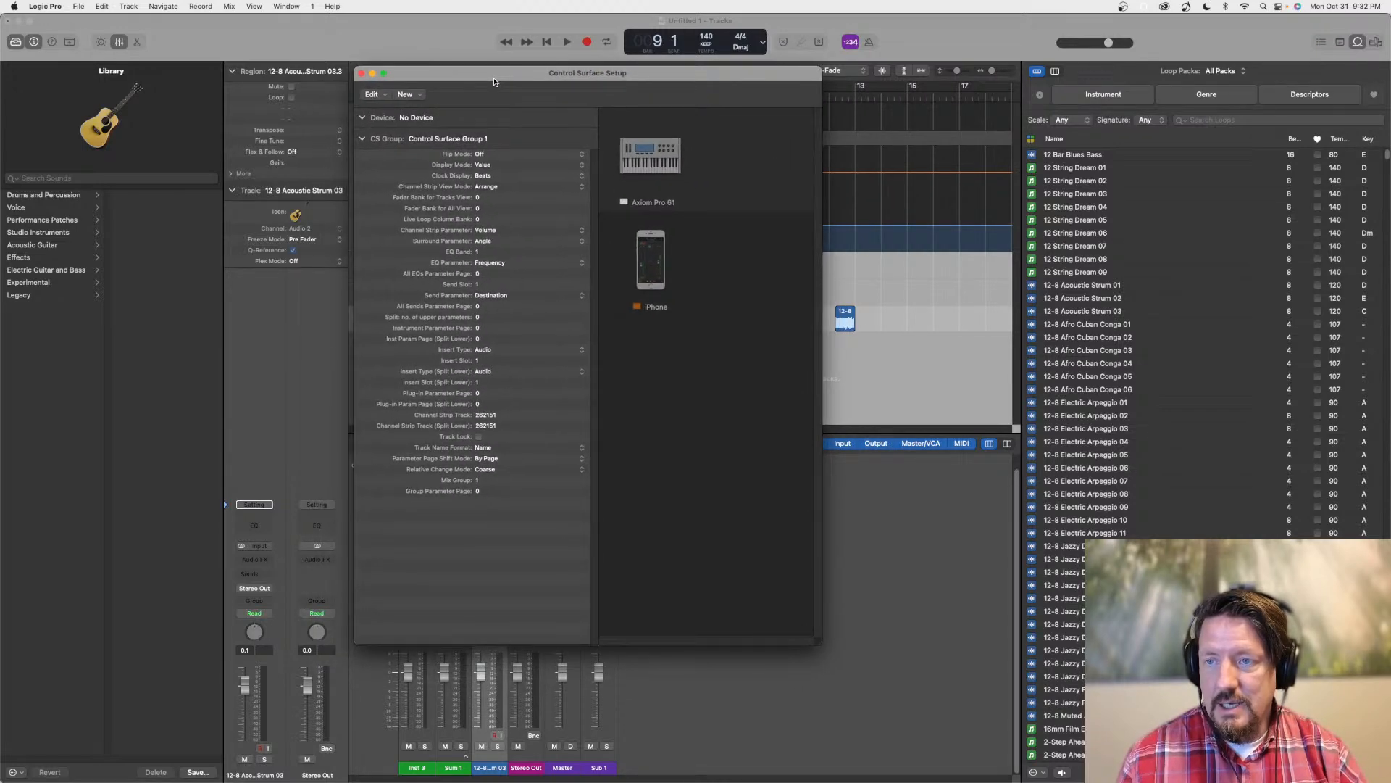
{"action": "left_click", "coordinate": [363, 74]}
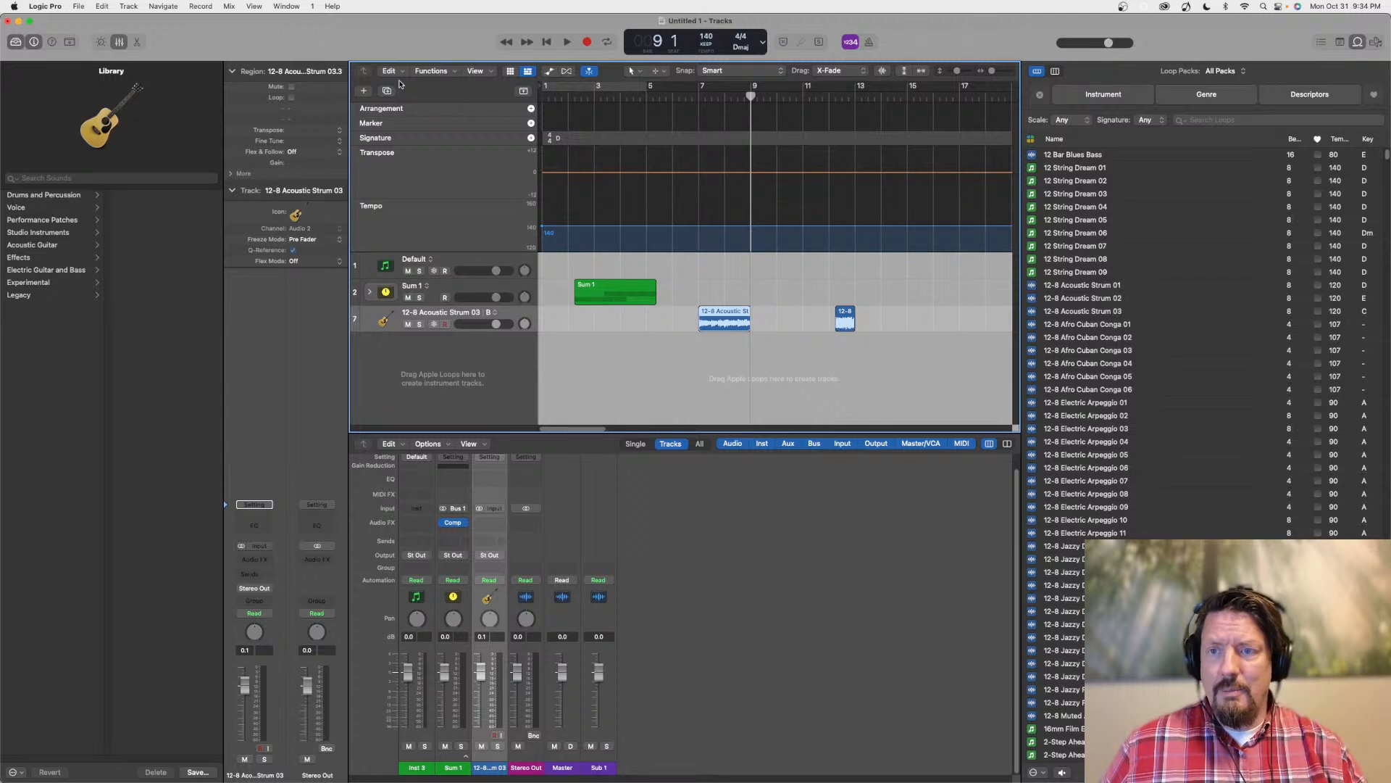
Show the Live Loops grid on its own in an enlarged main area, with the Tracks timeline hidden
{"action": "left_click", "coordinate": [511, 71]}
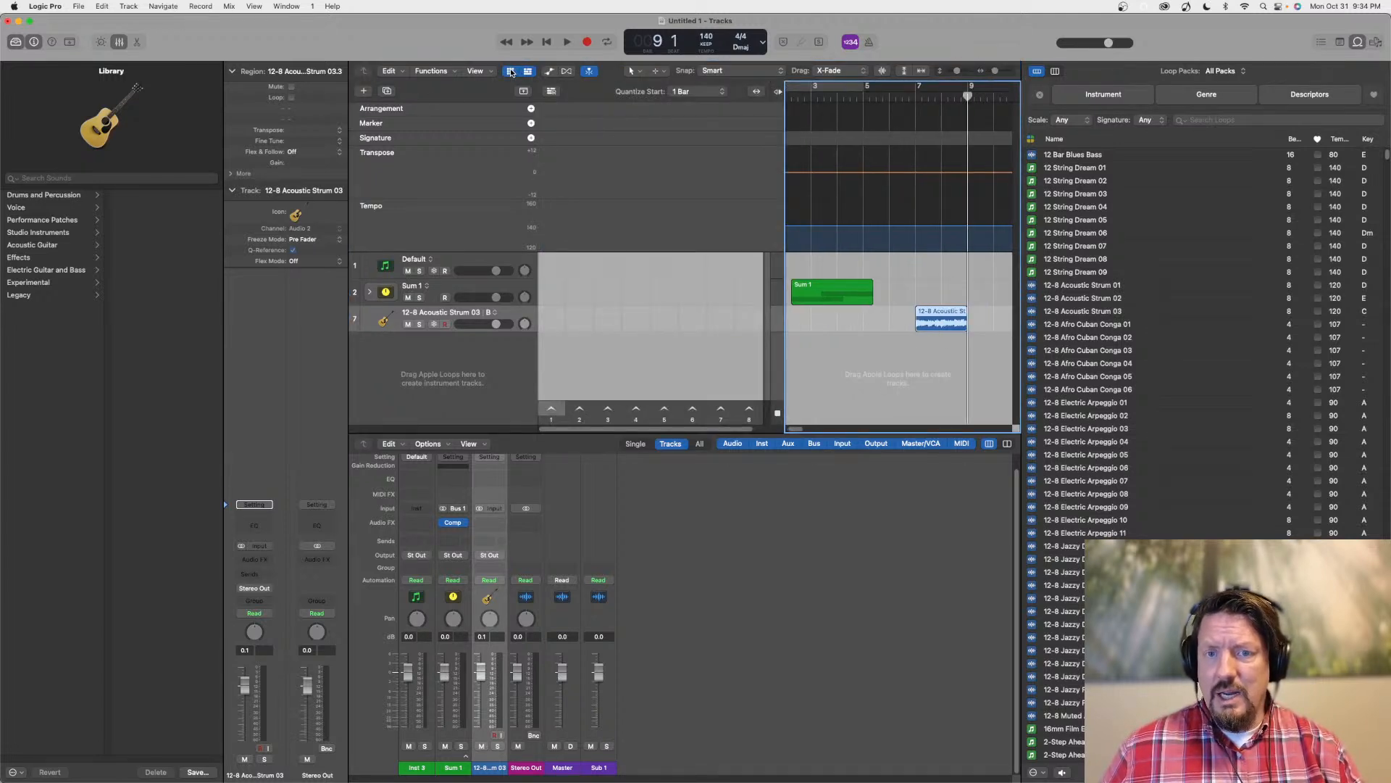
{"action": "left_click_drag", "start_coordinate": [781, 435], "coordinate": [759, 670]}
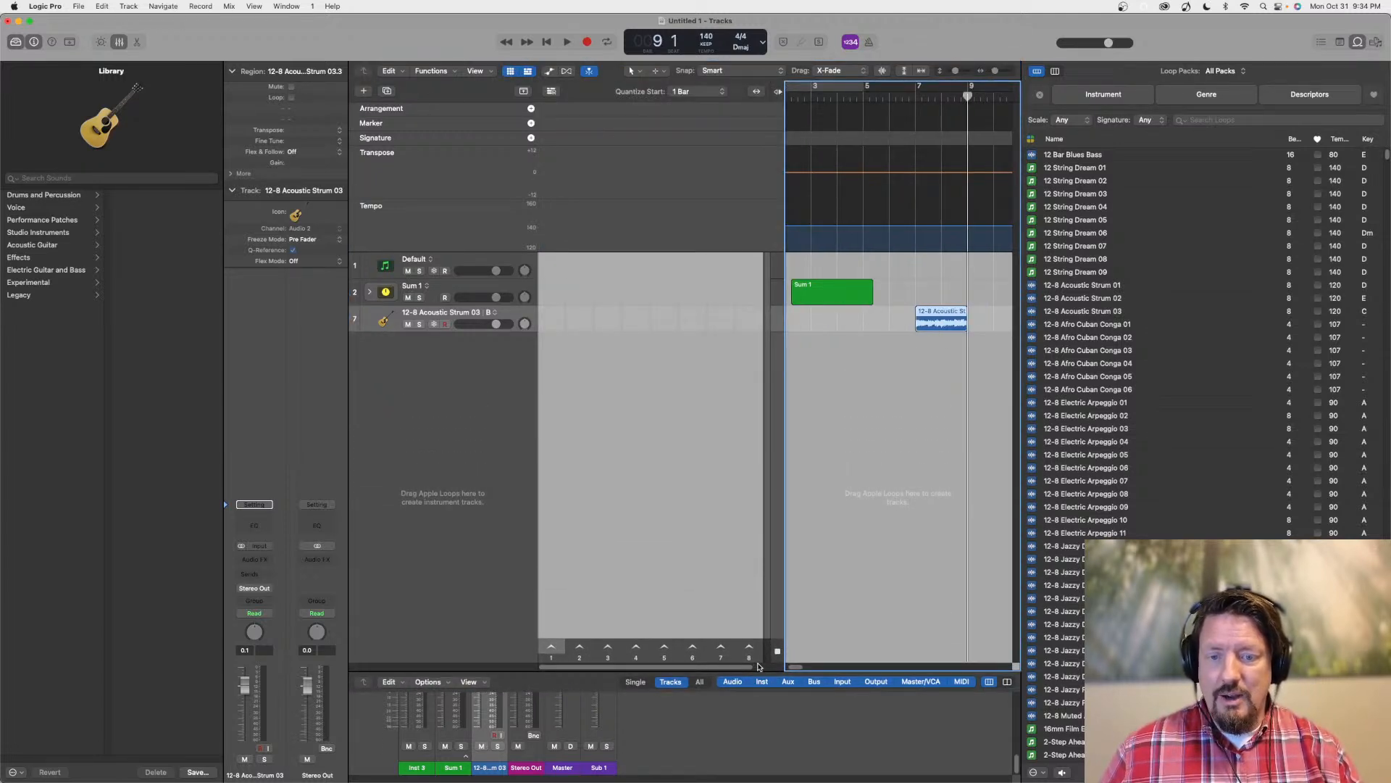
{"action": "left_click", "coordinate": [527, 71]}
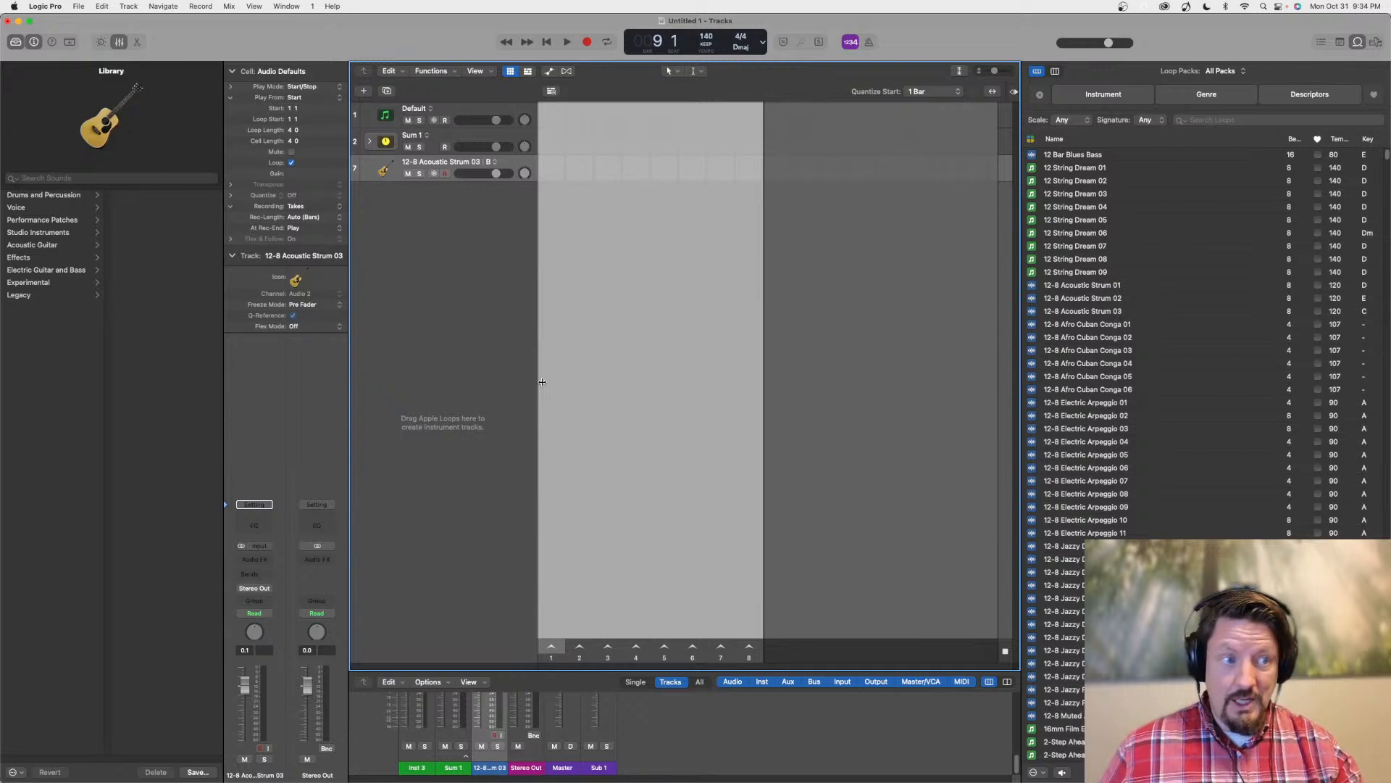
Hide the Loop Browser and bring back the Tracks timeline in place of the Live Loops grid, above a taller mixer
{"action": "left_click", "coordinate": [1340, 44]}
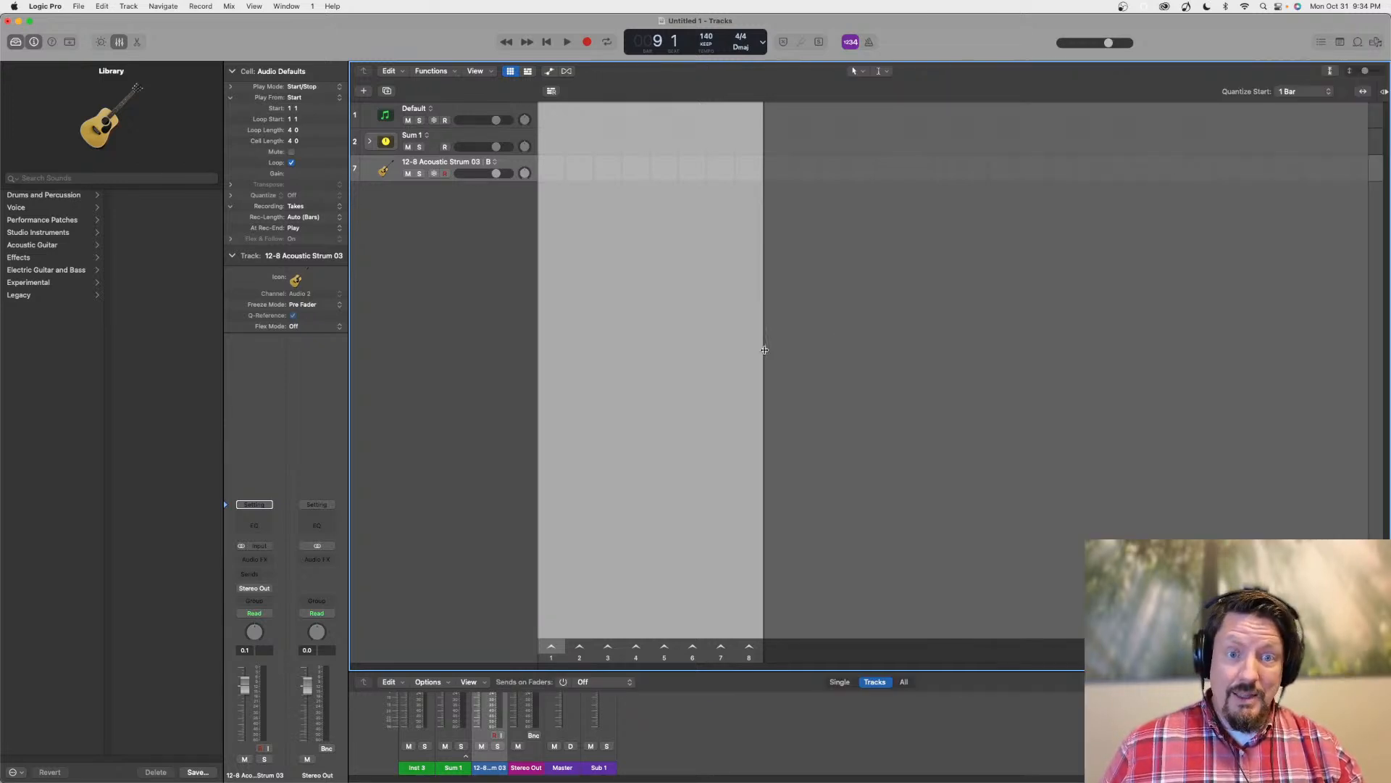
{"action": "left_click_drag", "start_coordinate": [773, 674], "coordinate": [752, 526]}
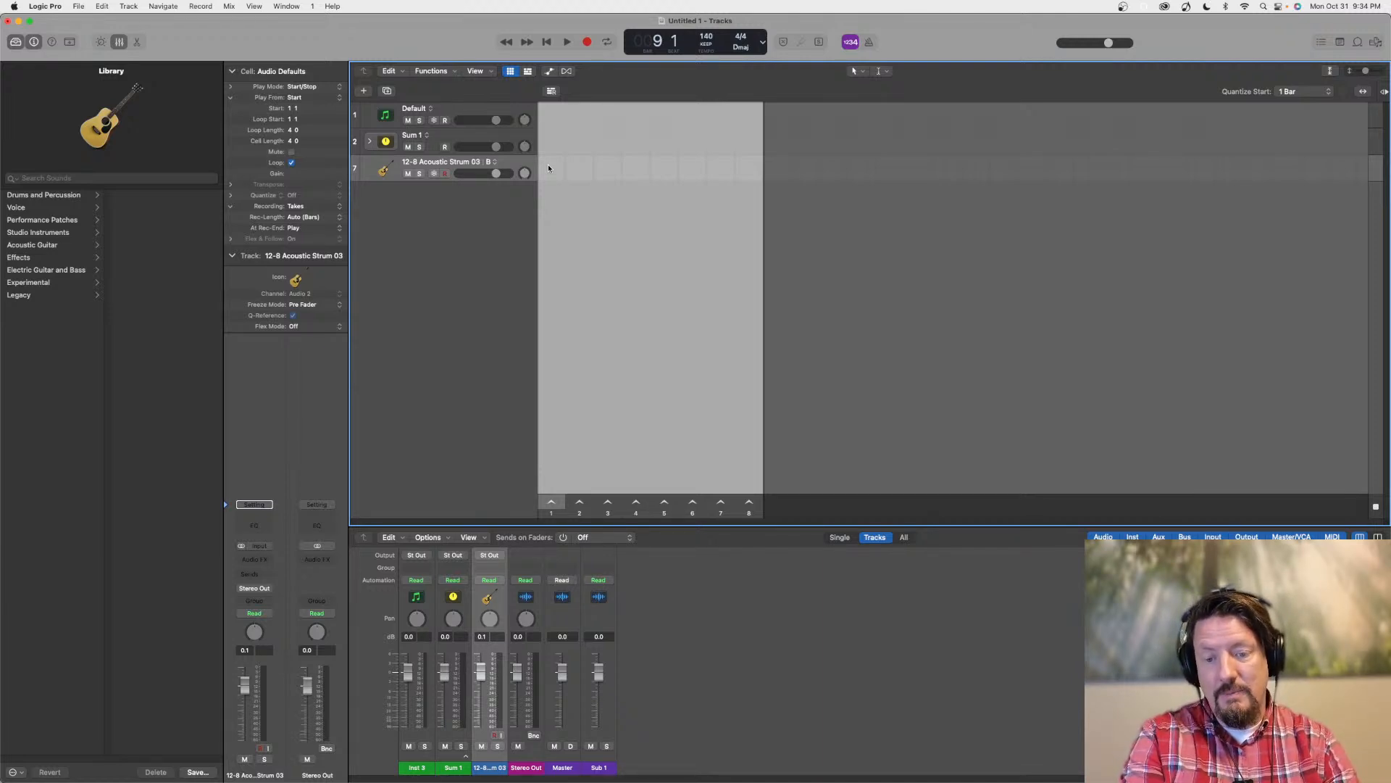
{"action": "left_click", "coordinate": [528, 71]}
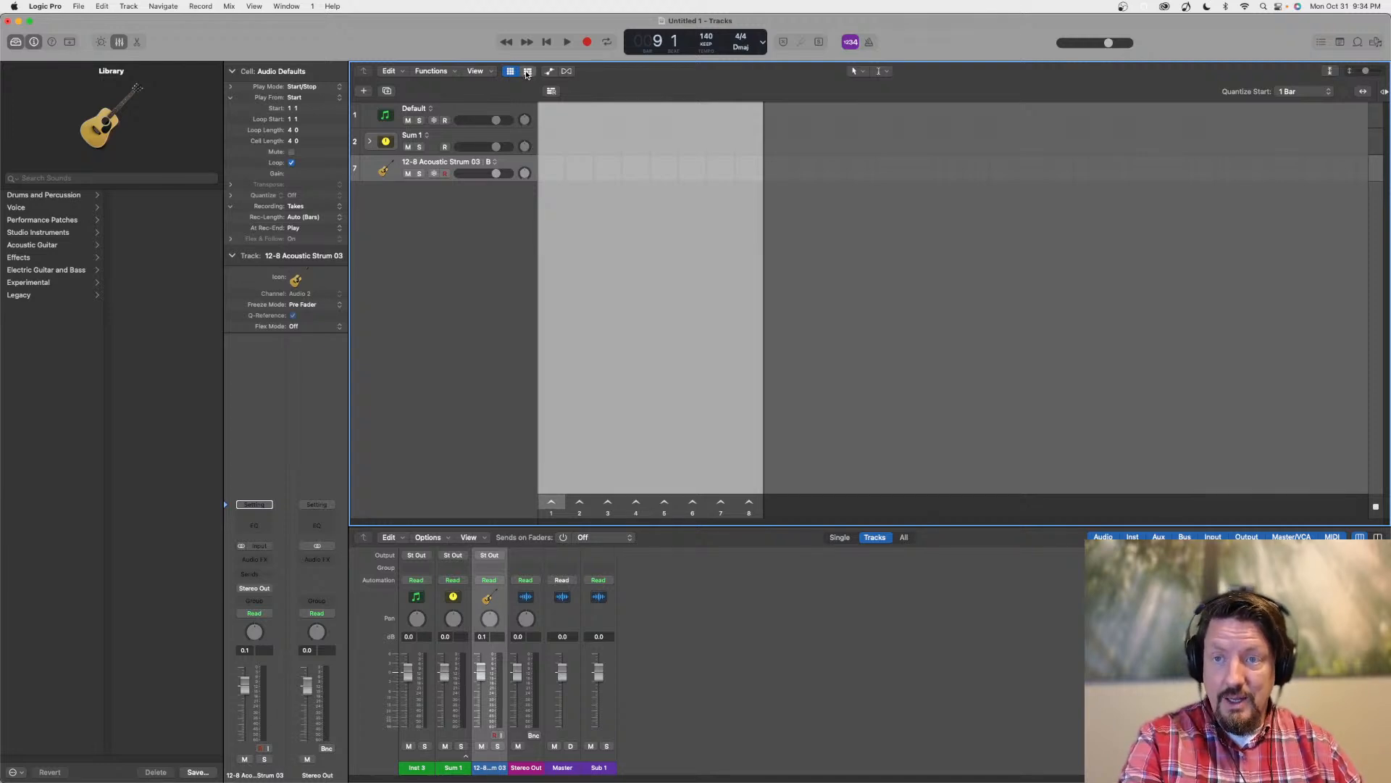
{"action": "left_click", "coordinate": [510, 71]}
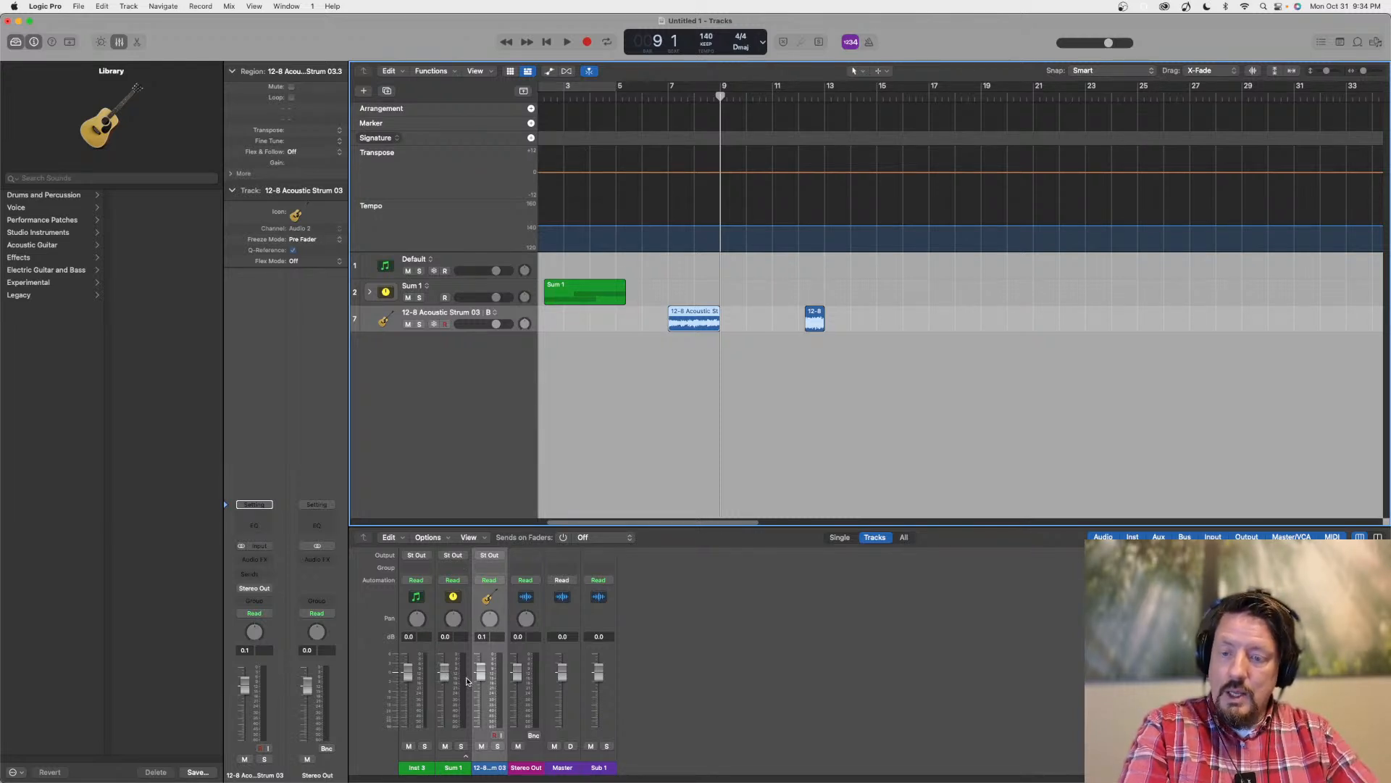
Switch to Safari and load the apple.com website
{"action": "mouse_move", "coordinate": [437, 777]}
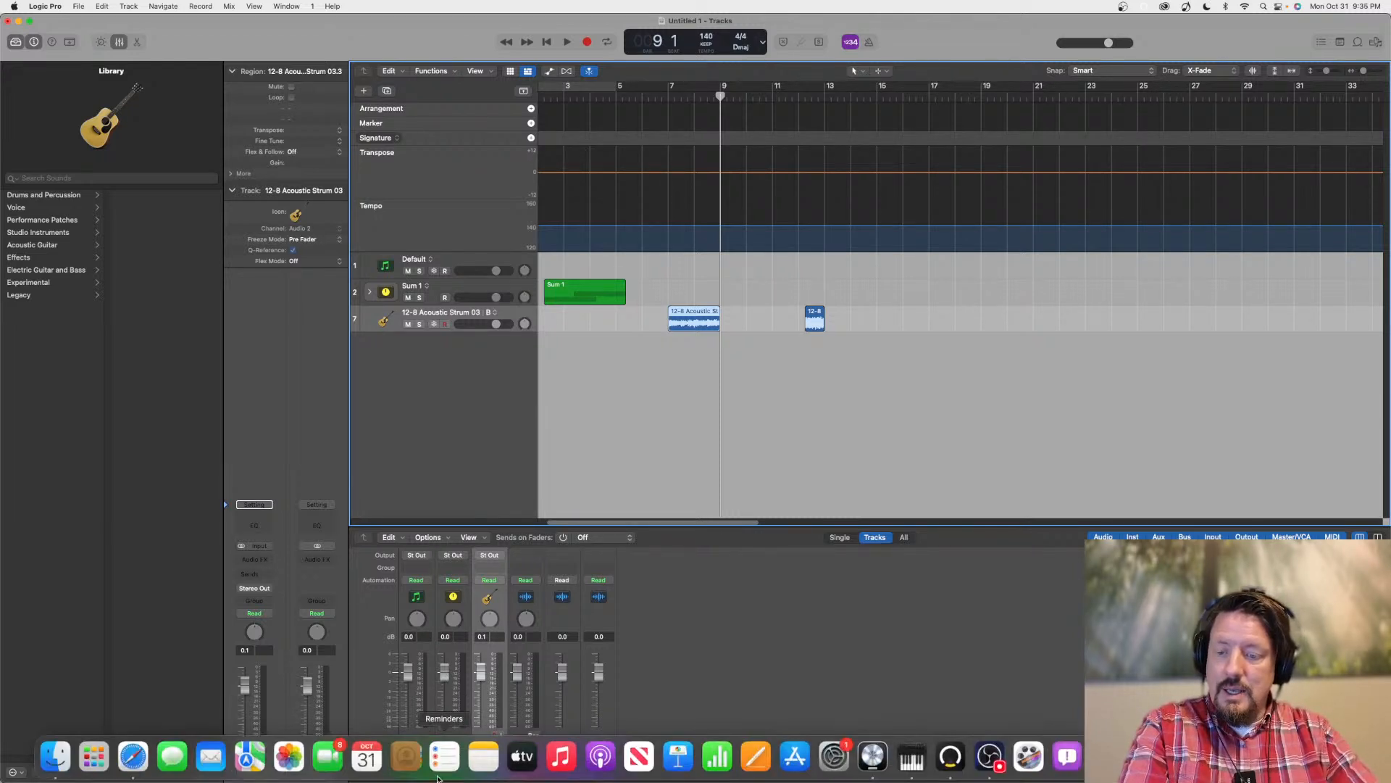
{"action": "left_click", "coordinate": [133, 757]}
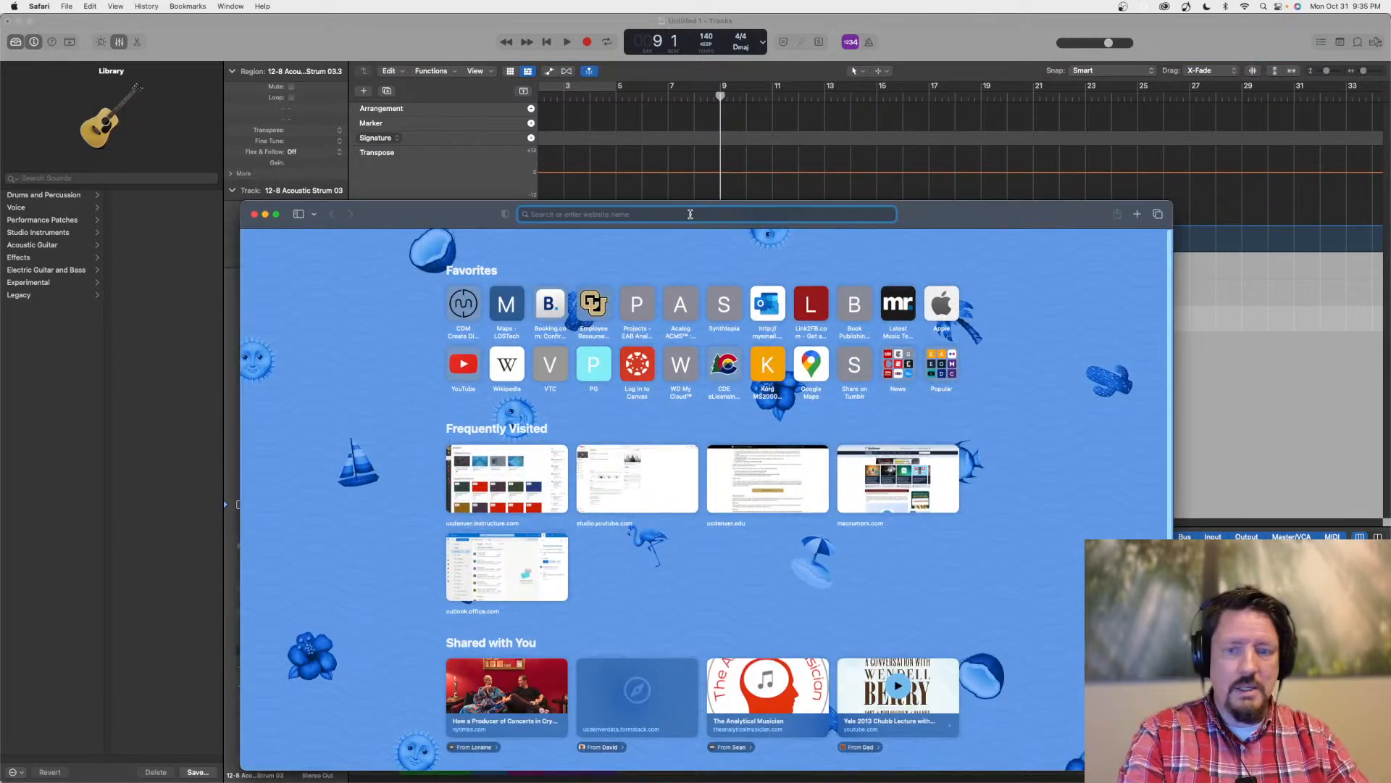
{"action": "left_click_drag", "start_coordinate": [437, 215], "coordinate": [419, 154]}
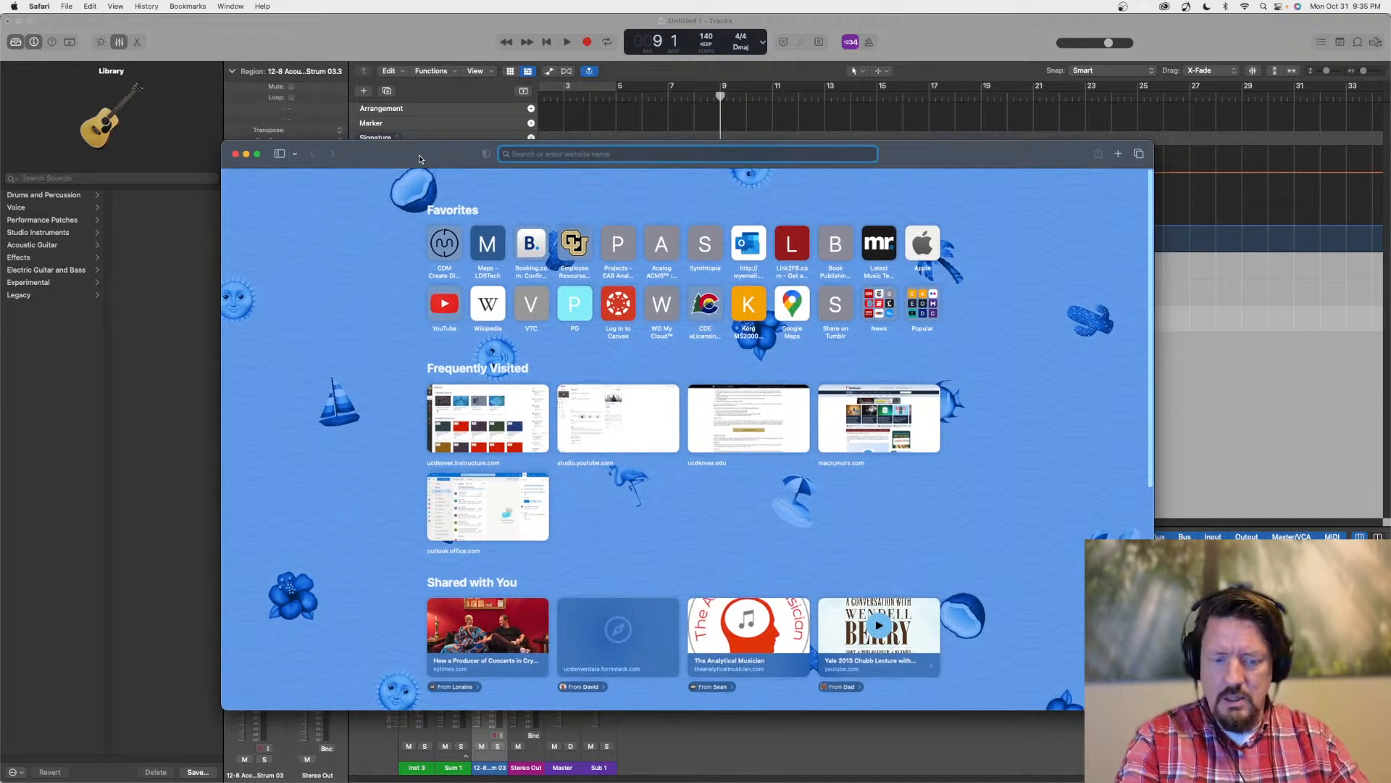
{"action": "type", "text": "apple.com"}
{"action": "key", "text": "Return"}
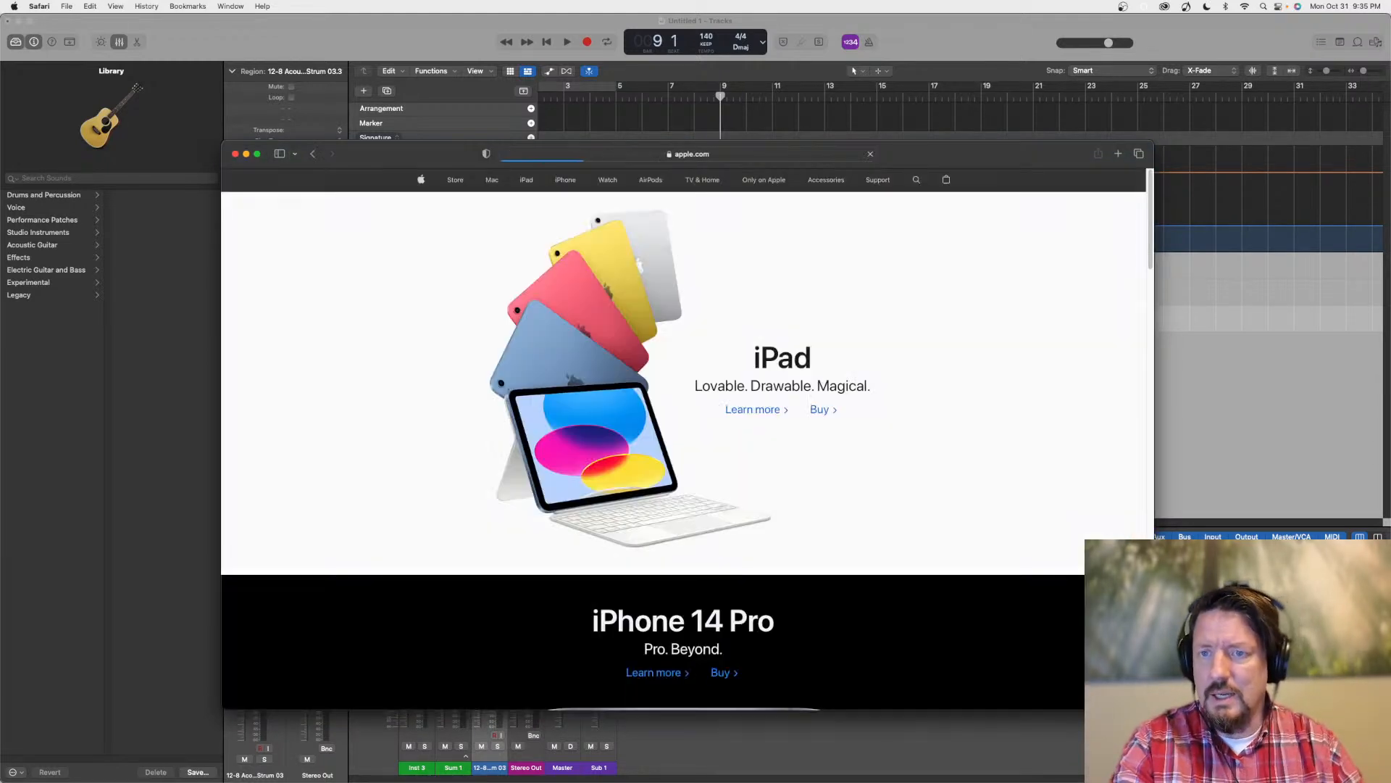
Open the Mac Studio product page from the Mac section and examine the computer's front and rear connections
{"action": "left_click", "coordinate": [492, 182]}
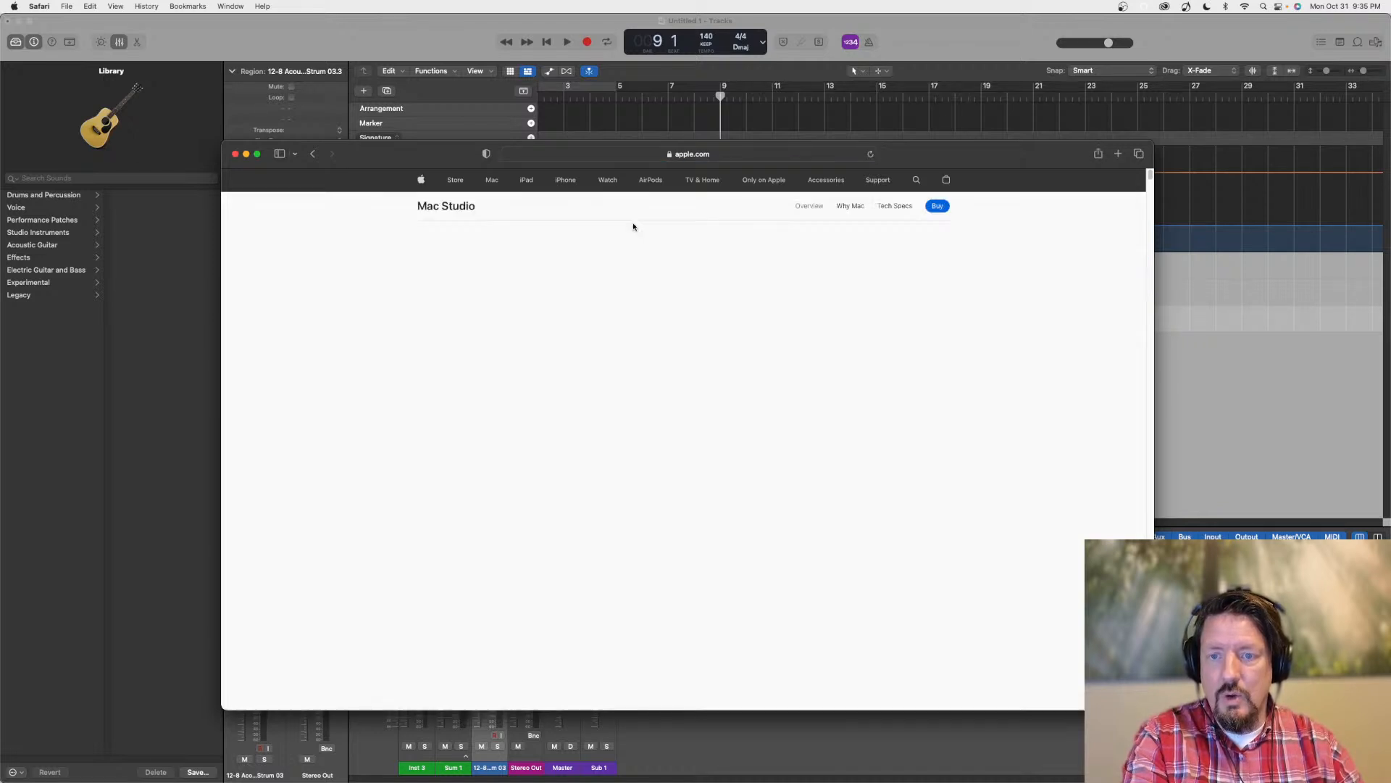
{"action": "scroll", "coordinate": [959, 370], "scroll_direction": "down", "scroll_amount": 3}
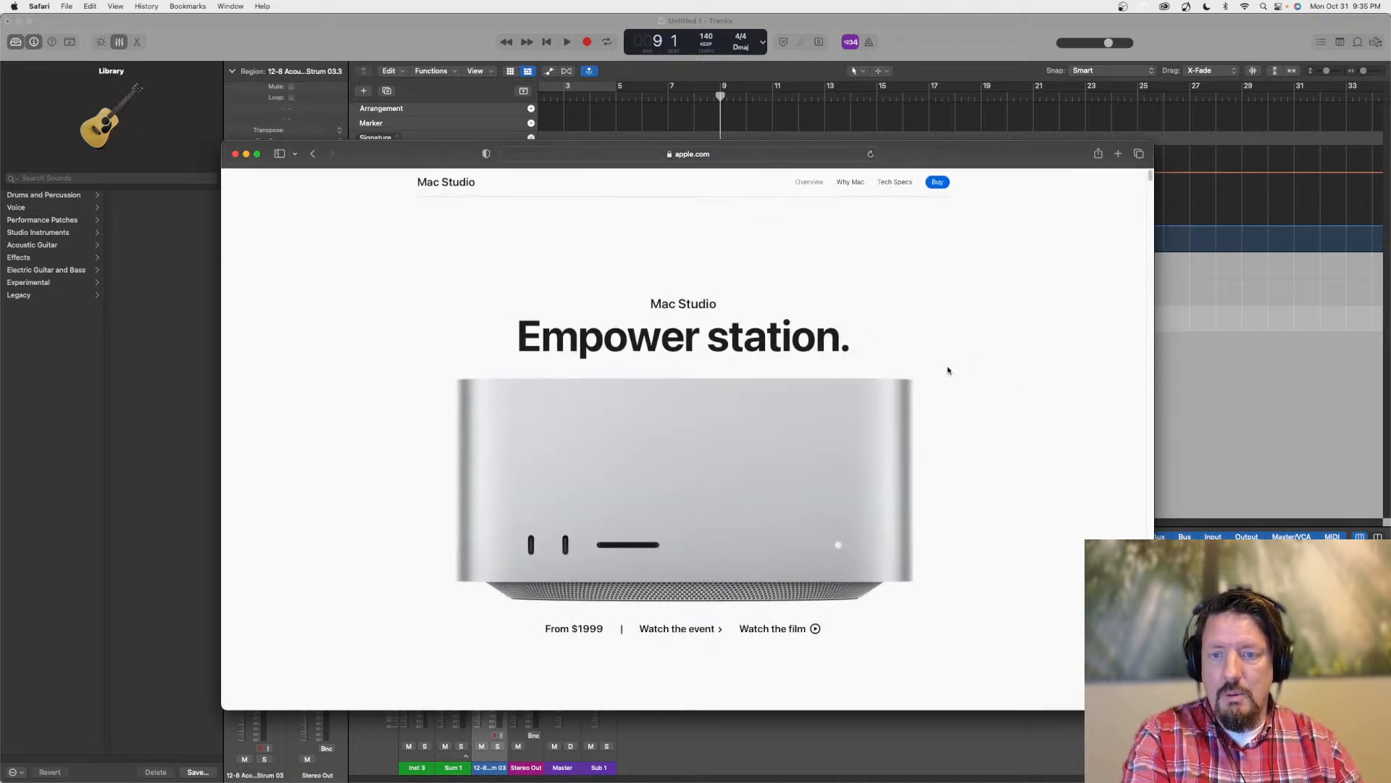
{"action": "scroll", "coordinate": [943, 370], "scroll_direction": "down", "scroll_amount": 5}
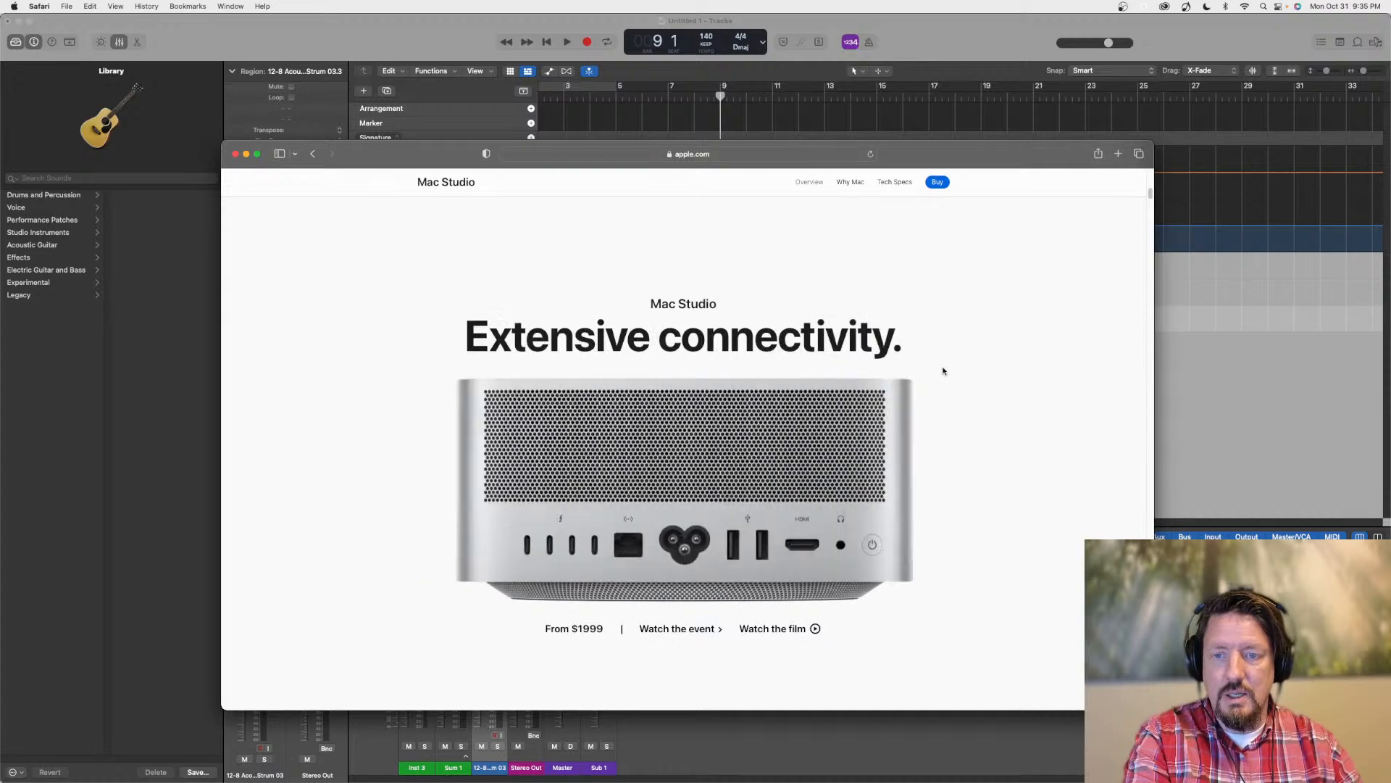
Examine the Mac Studio overview's sections on M1 Max and M1 Ultra performance, compact design, connections, studio setup and Magic accessories
{"action": "scroll", "coordinate": [941, 371], "scroll_direction": "down", "scroll_amount": 5}
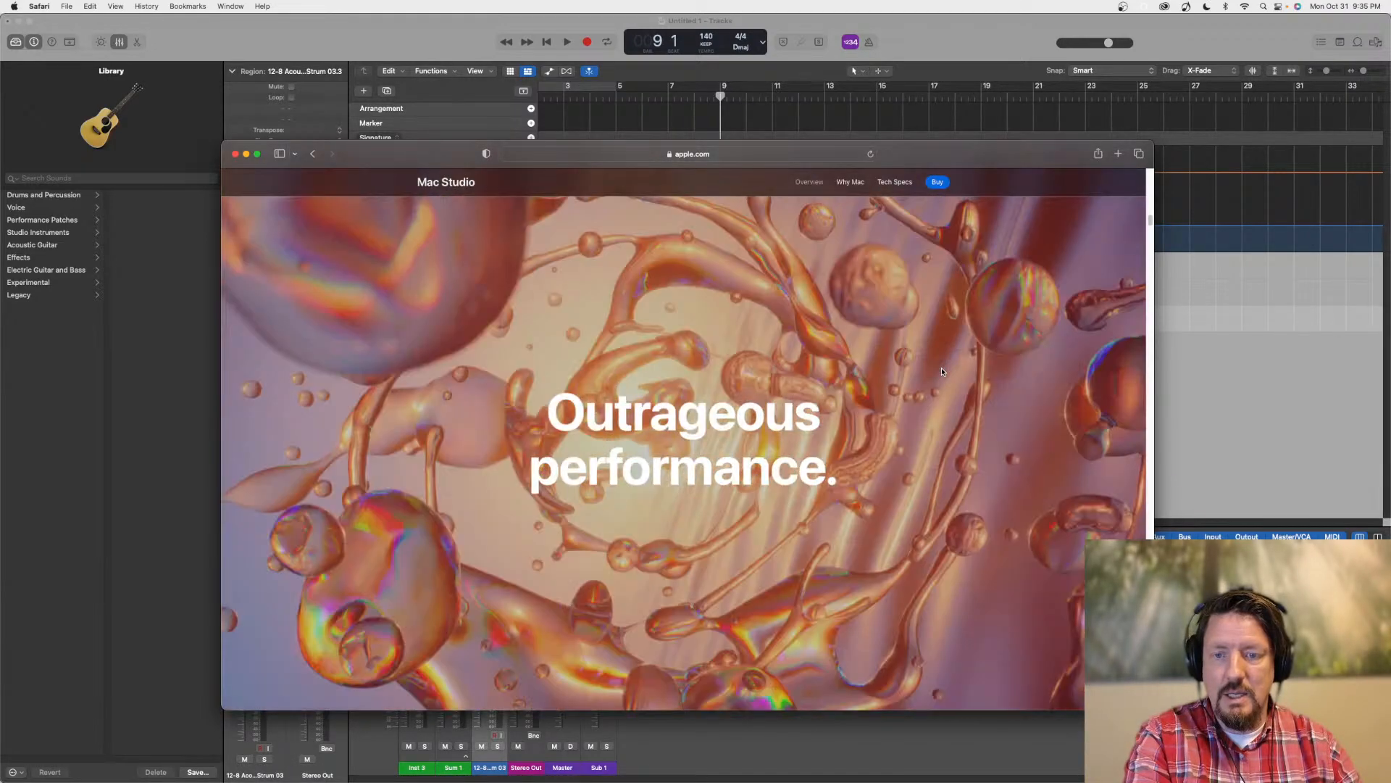
{"action": "scroll", "coordinate": [941, 371], "scroll_direction": "down", "scroll_amount": 5}
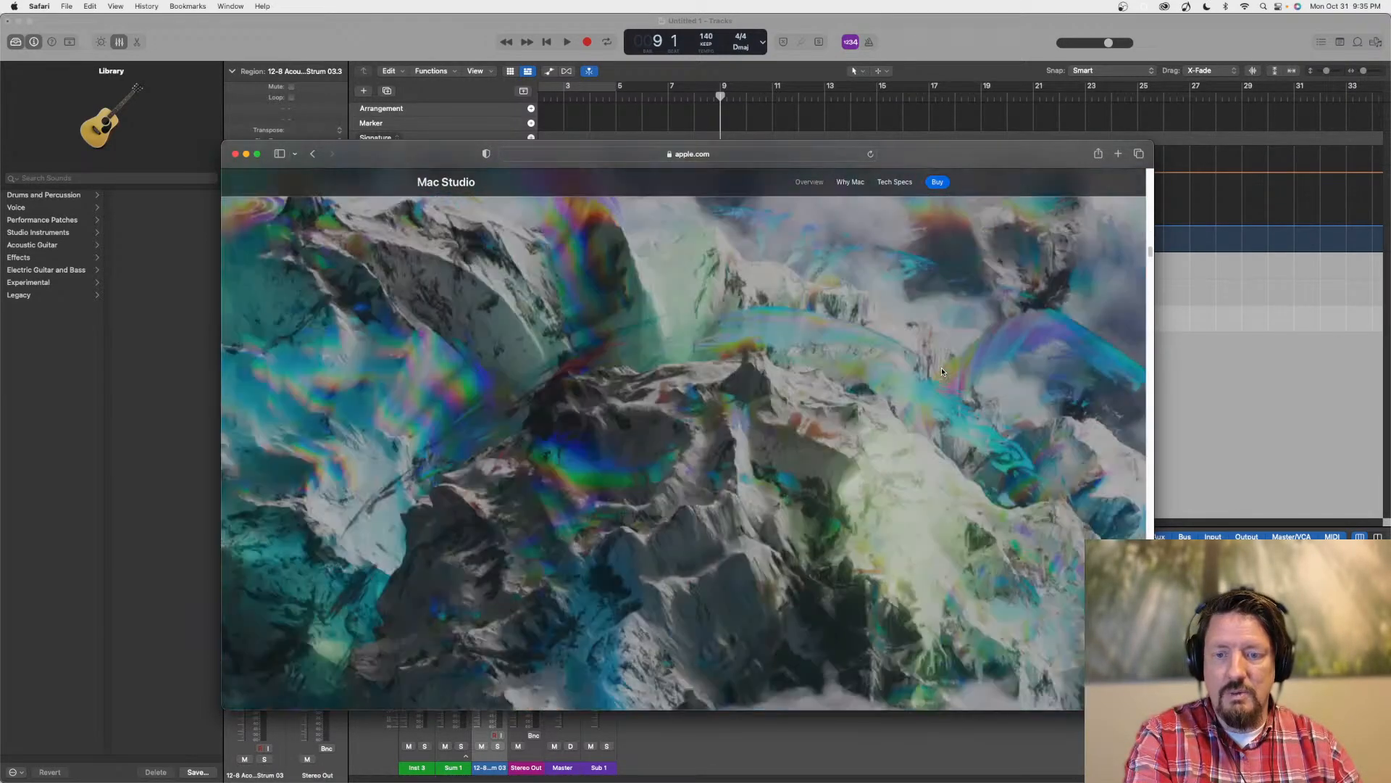
{"action": "scroll", "coordinate": [941, 372], "scroll_direction": "down", "scroll_amount": 6}
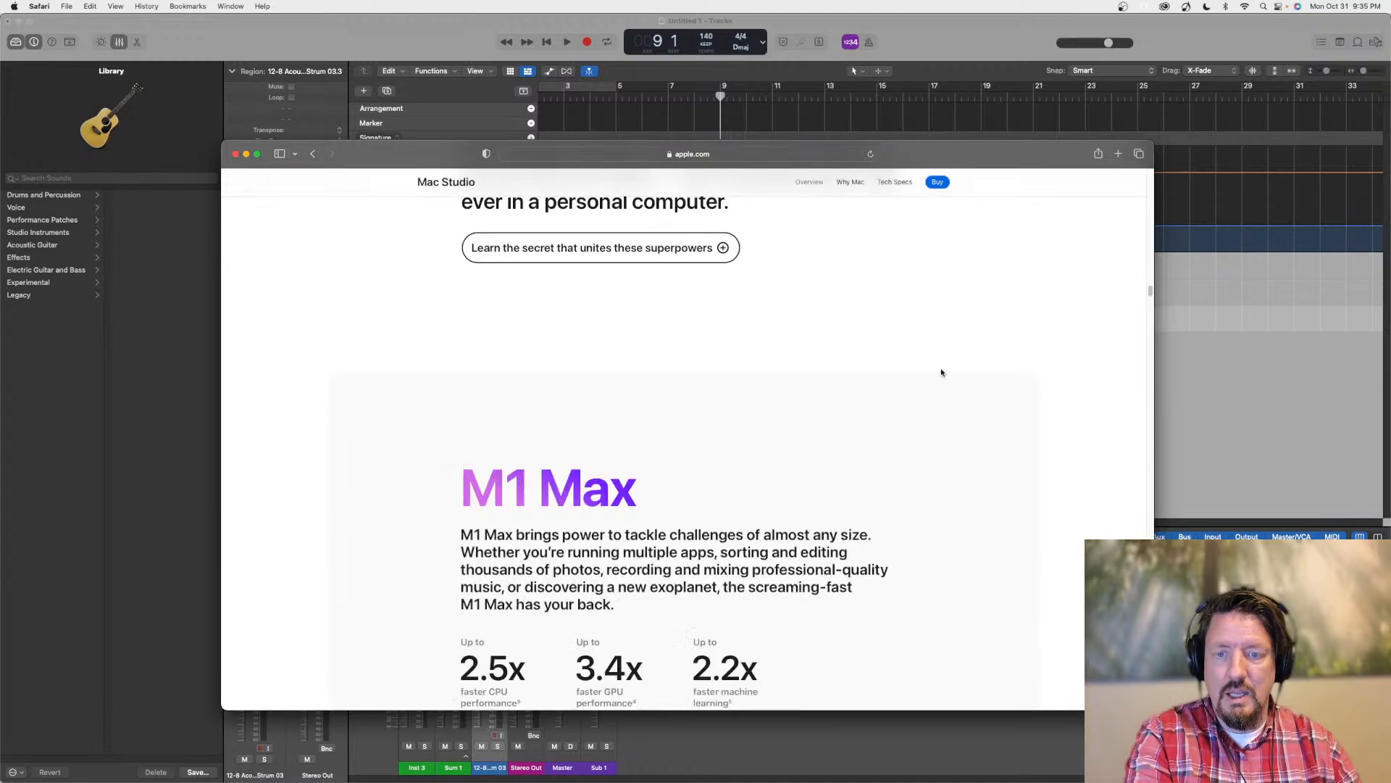
{"action": "scroll", "coordinate": [941, 371], "scroll_direction": "down", "scroll_amount": 8}
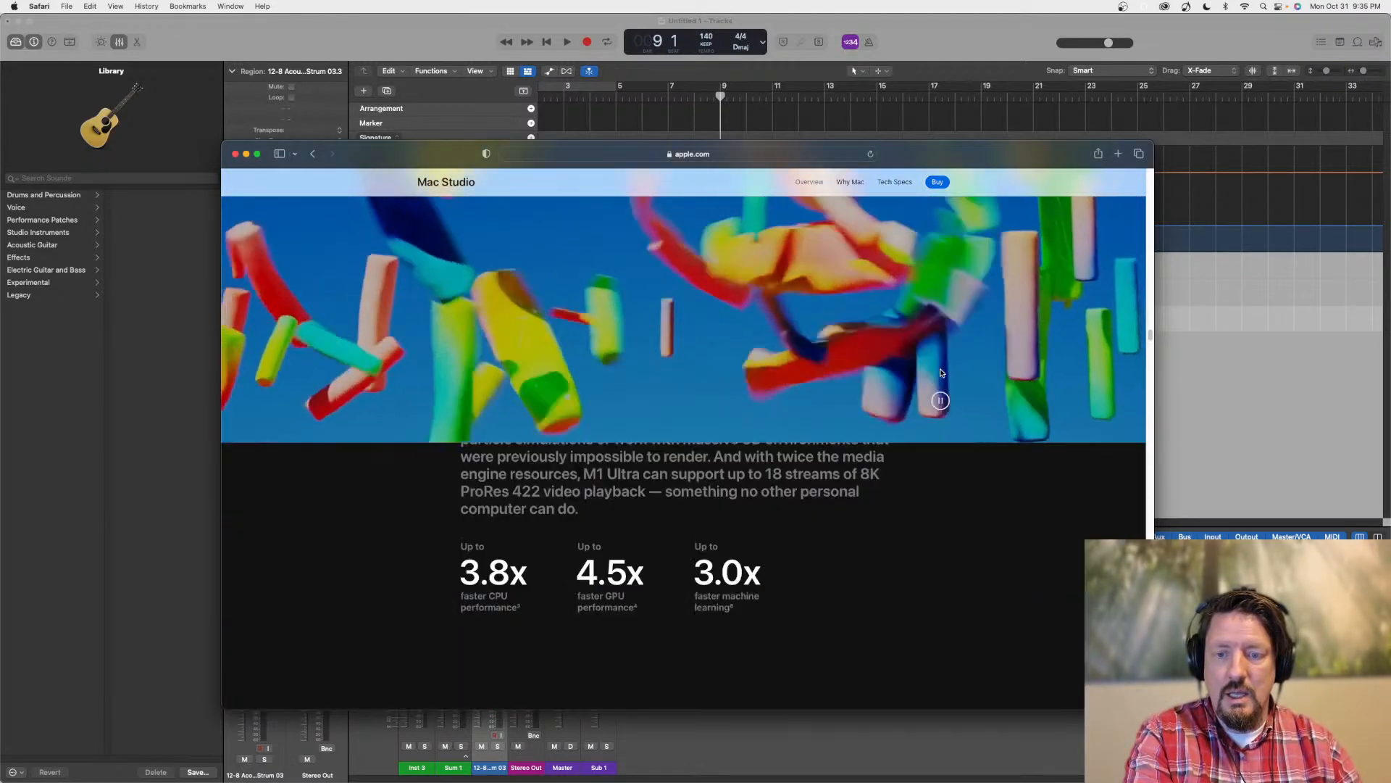
{"action": "scroll", "coordinate": [940, 373], "scroll_direction": "down", "scroll_amount": 10}
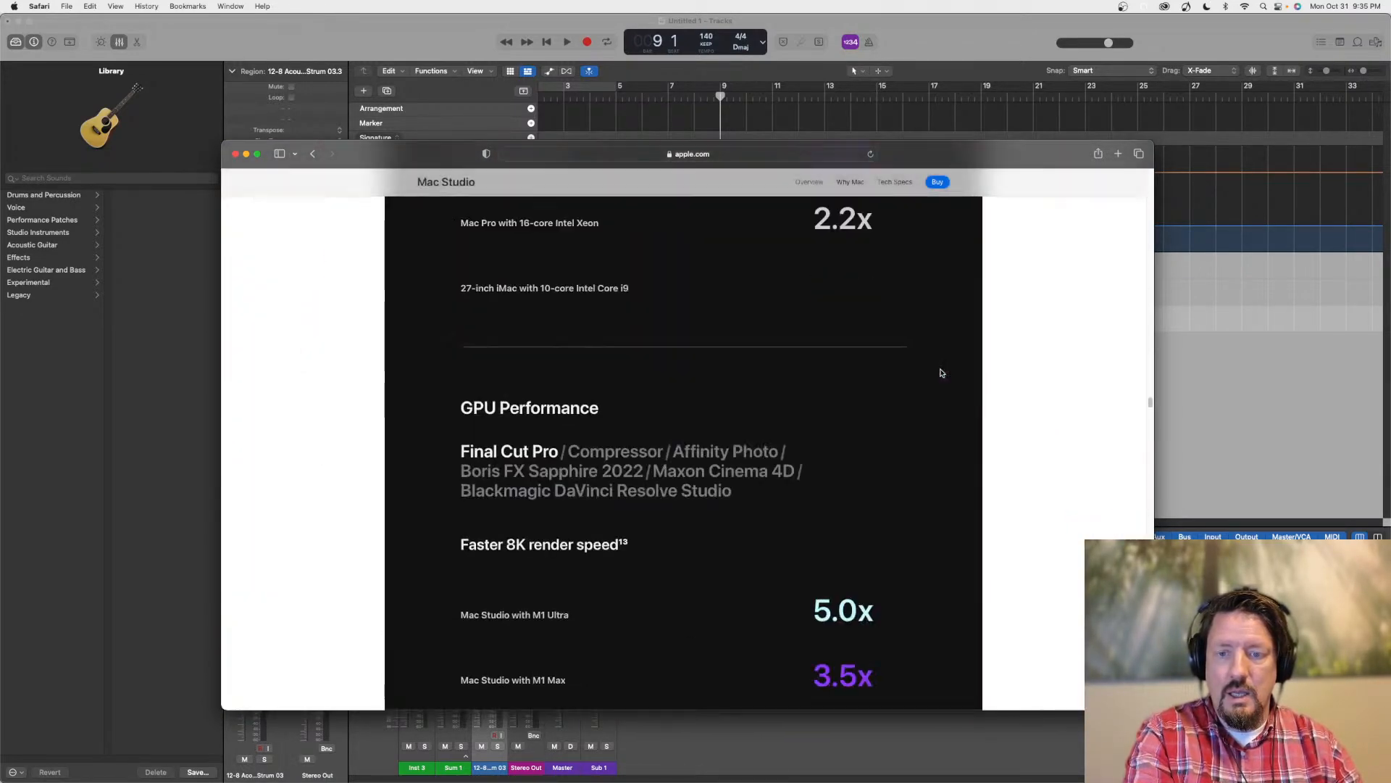
{"action": "scroll", "coordinate": [941, 373], "scroll_direction": "down", "scroll_amount": 10}
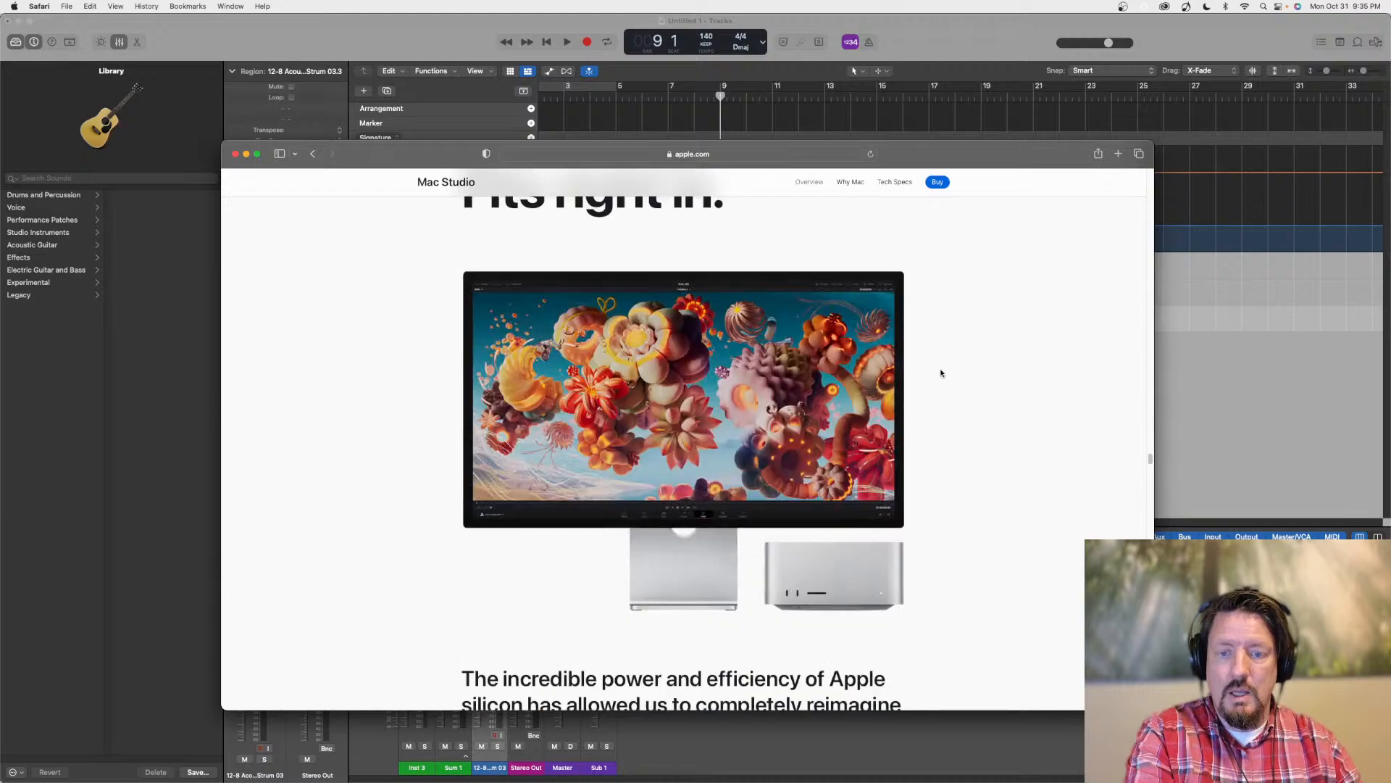
{"action": "scroll", "coordinate": [941, 373], "scroll_direction": "down", "scroll_amount": 10}
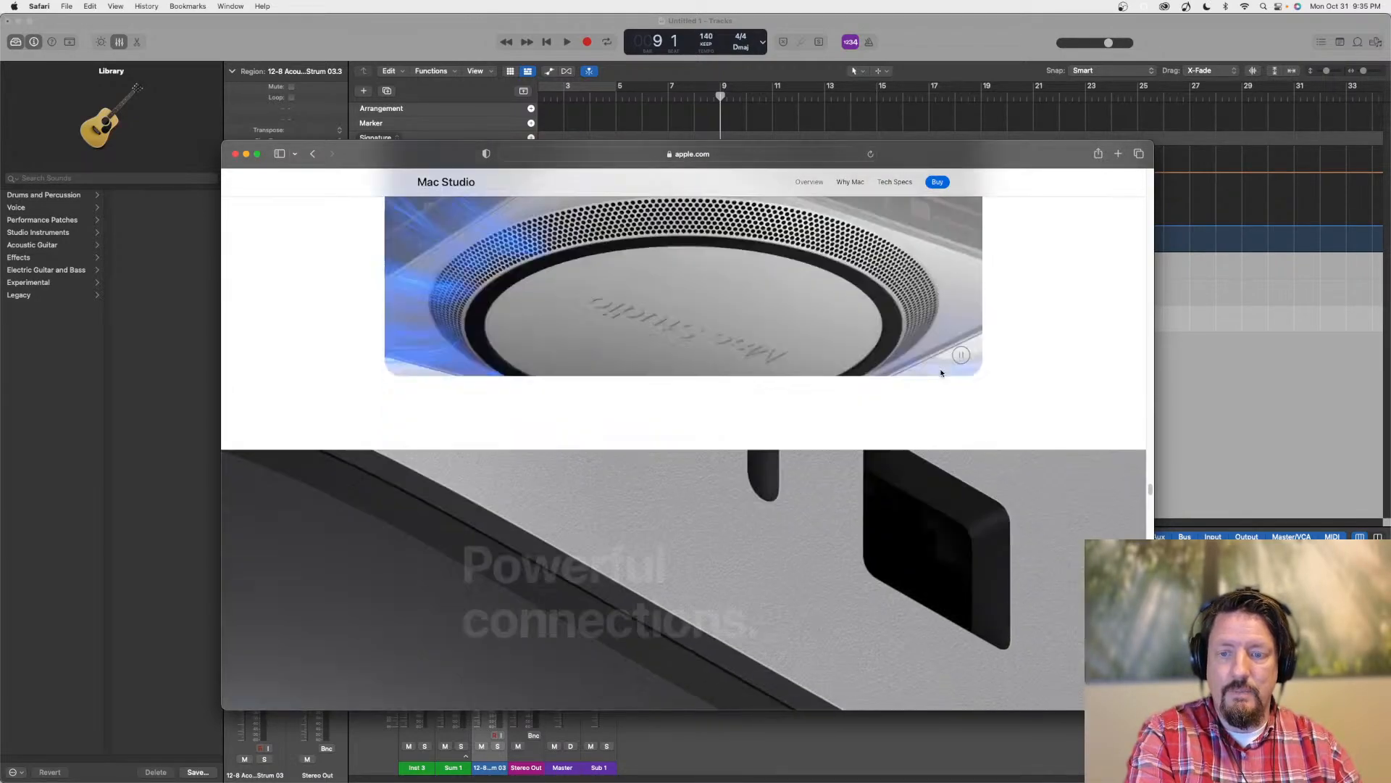
{"action": "scroll", "coordinate": [941, 372], "scroll_direction": "down", "scroll_amount": 10}
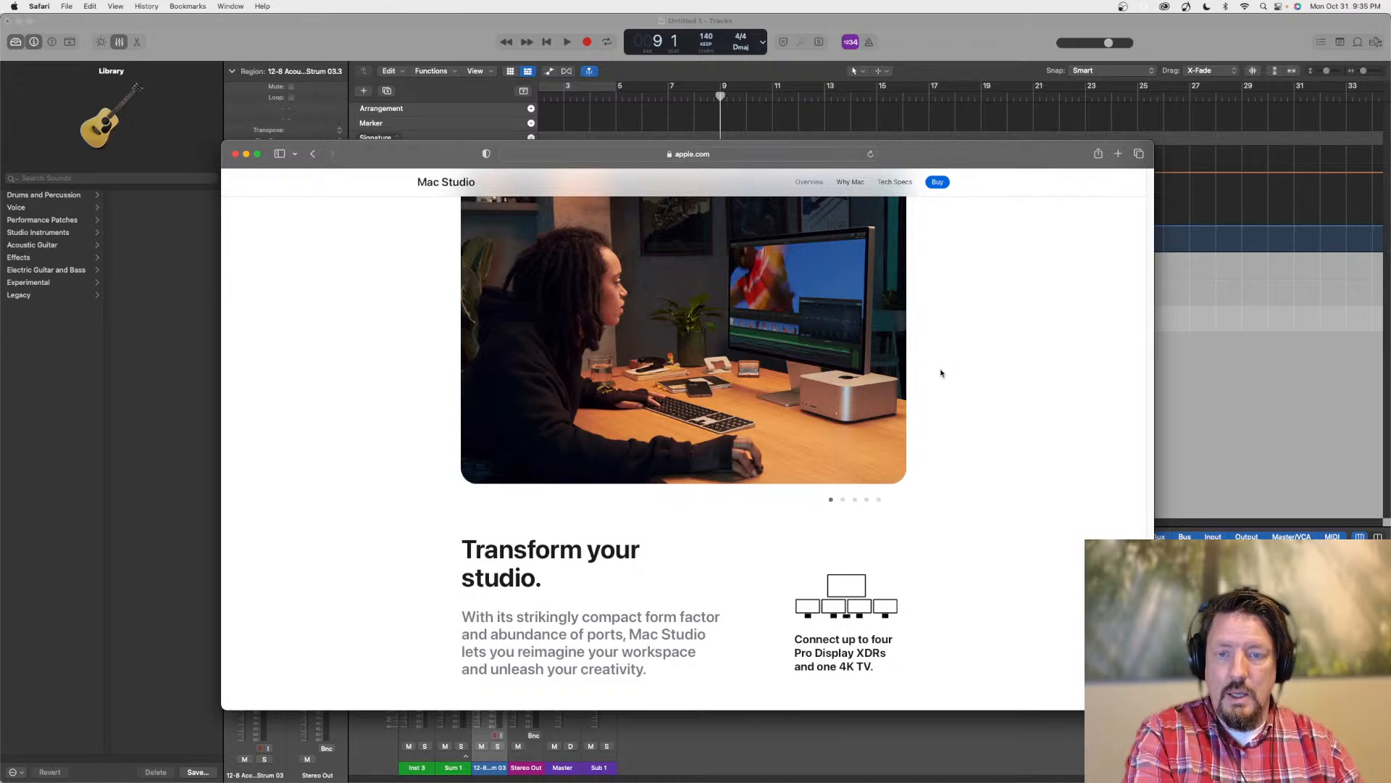
{"action": "scroll", "coordinate": [940, 373], "scroll_direction": "down", "scroll_amount": 5}
{"action": "scroll", "coordinate": [941, 373], "scroll_direction": "up", "scroll_amount": 2}
{"action": "scroll", "coordinate": [941, 373], "scroll_direction": "down", "scroll_amount": 10}
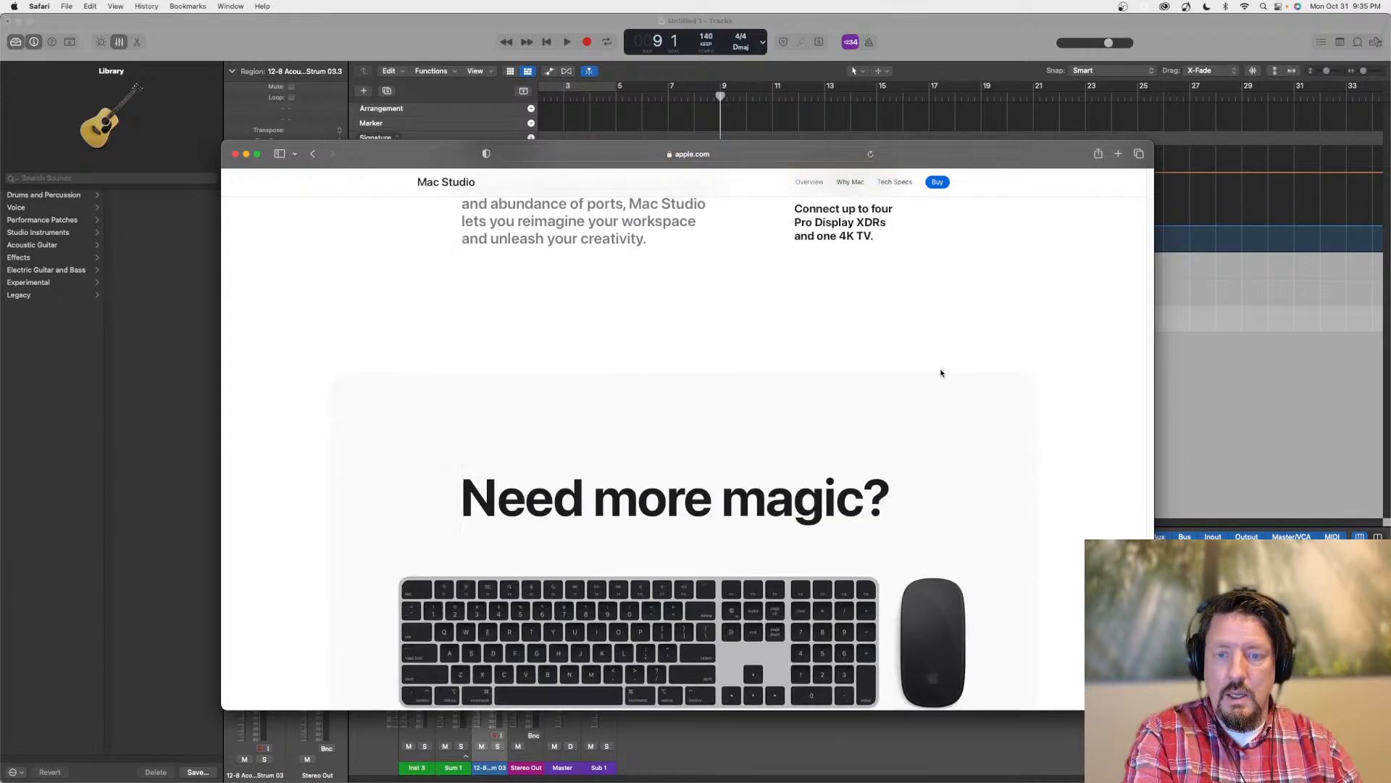
{"action": "scroll", "coordinate": [941, 372], "scroll_direction": "down", "scroll_amount": 10}
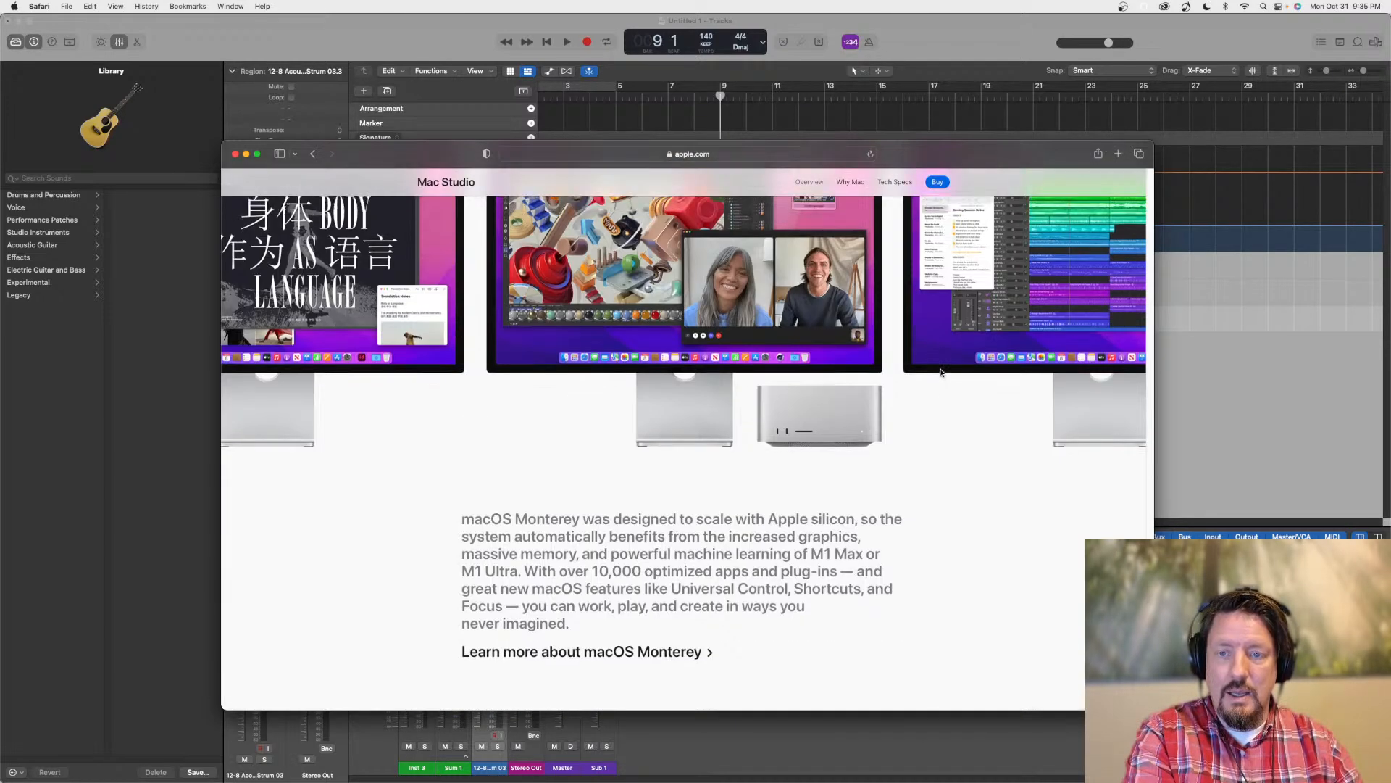
Examine the macOS Monterey section of the Mac Studio page, including the display showing a music project, and the sections around it
{"action": "scroll", "coordinate": [940, 372], "scroll_direction": "up", "scroll_amount": 2}
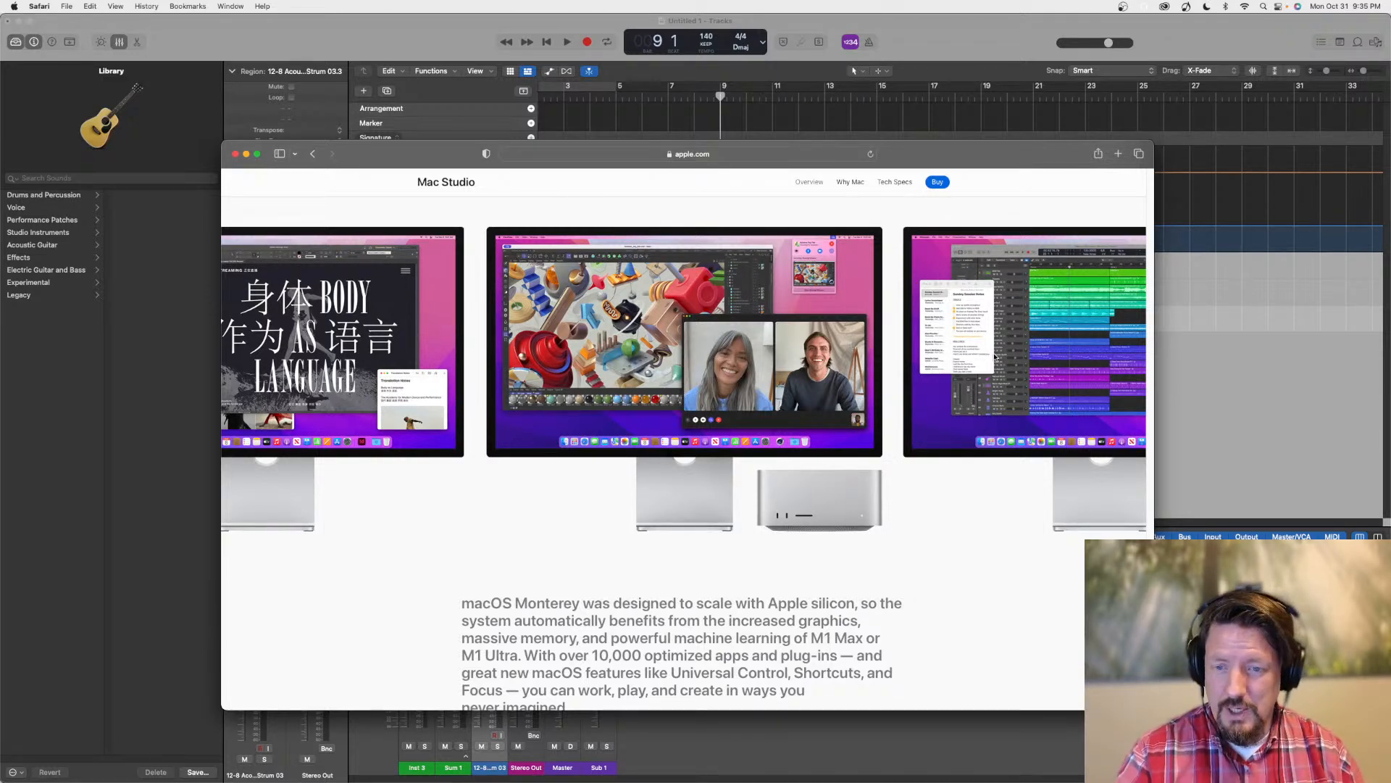
{"action": "scroll", "coordinate": [985, 362], "scroll_direction": "down", "scroll_amount": 15}
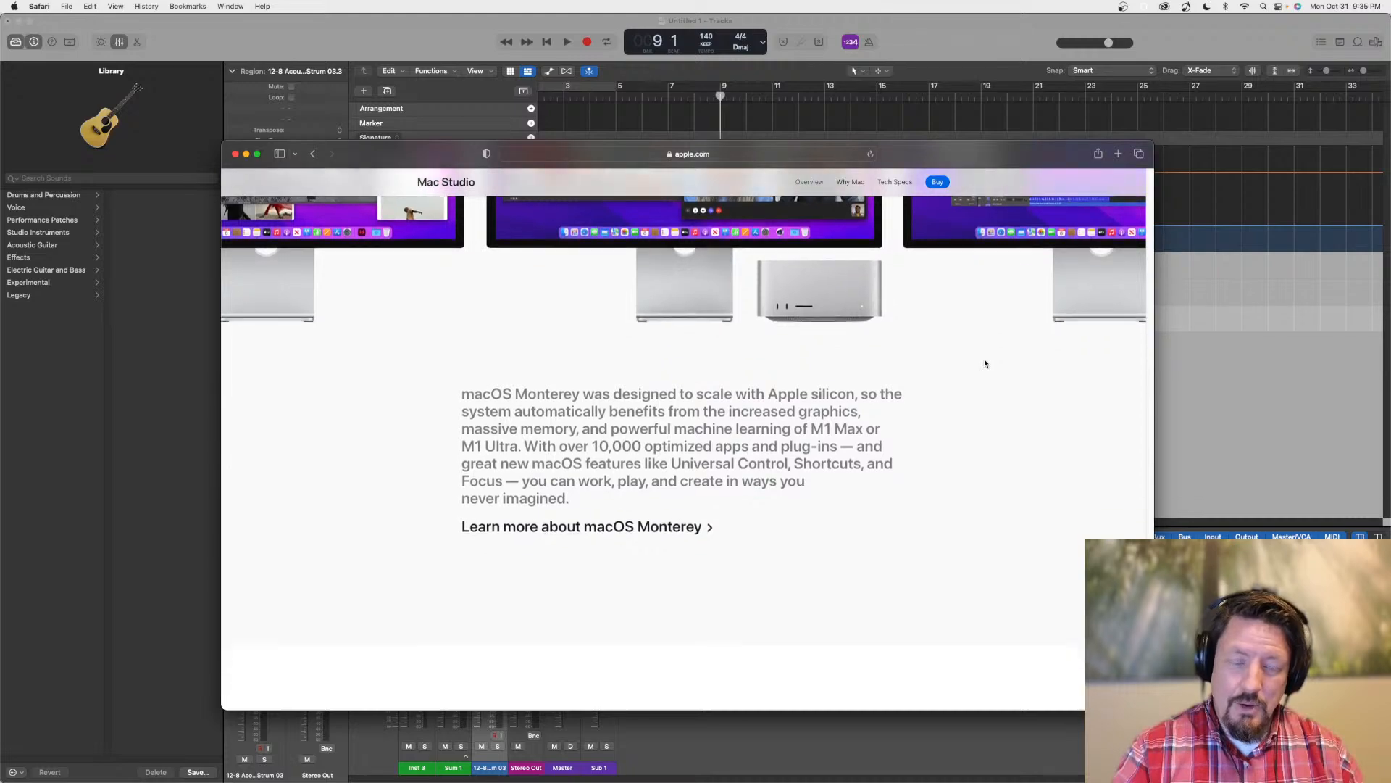
{"action": "scroll", "coordinate": [986, 364], "scroll_direction": "down", "scroll_amount": 10}
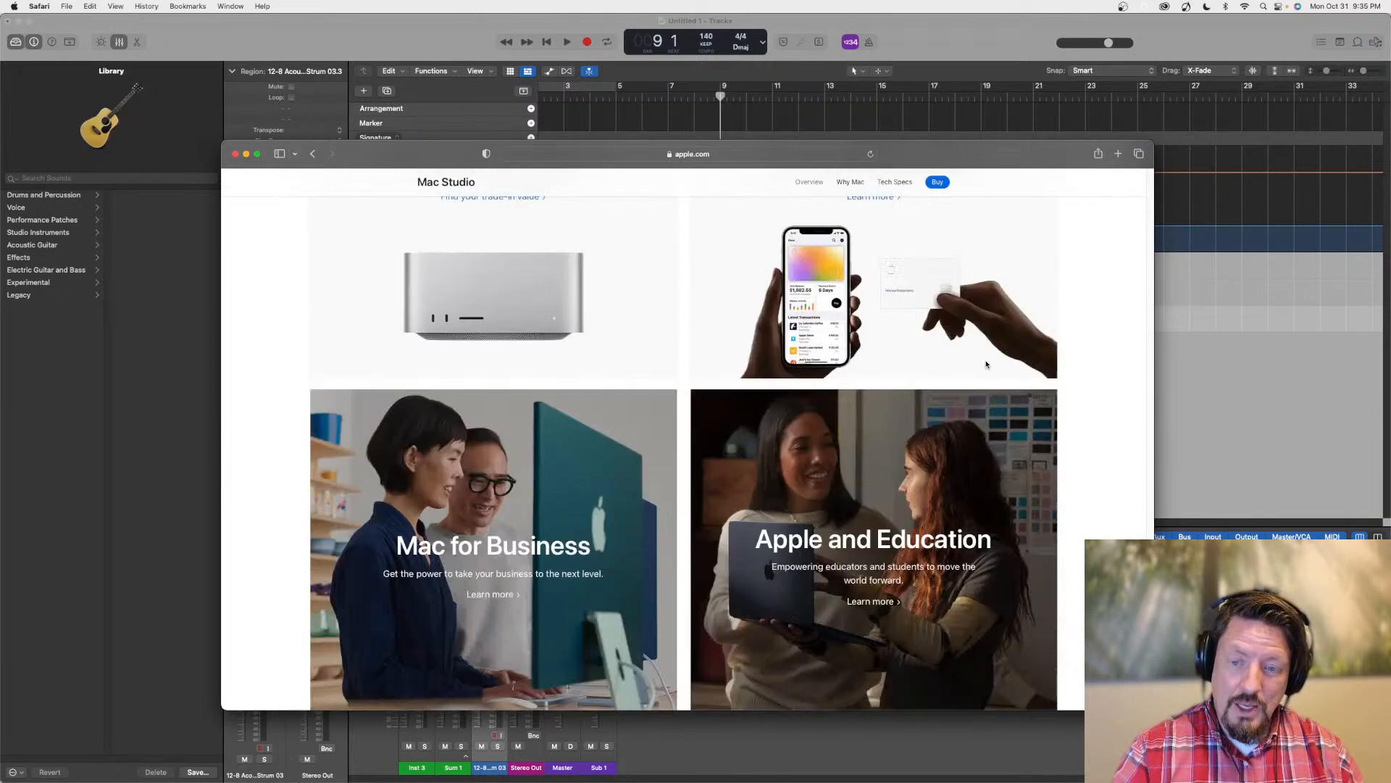
{"action": "scroll", "coordinate": [986, 365], "scroll_direction": "up", "scroll_amount": 15}
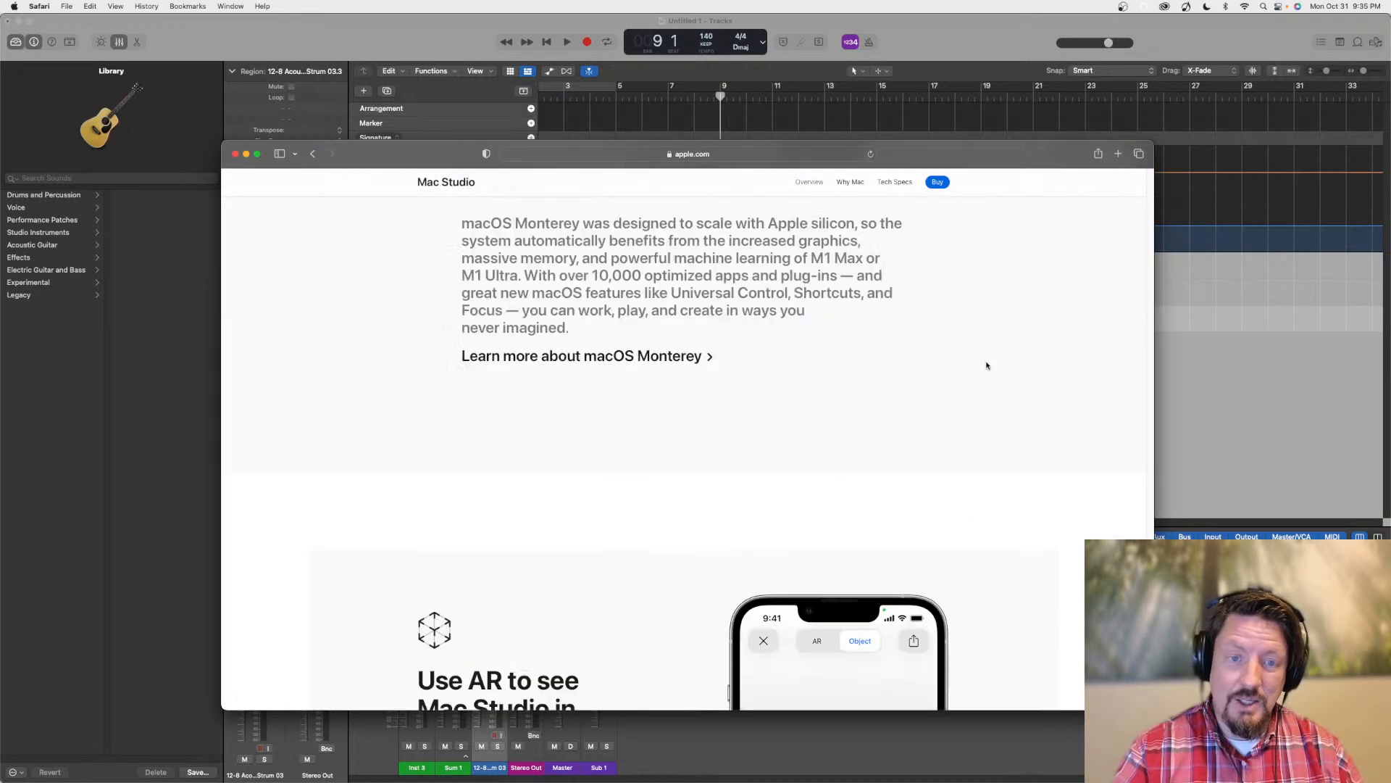
{"action": "scroll", "coordinate": [986, 366], "scroll_direction": "down", "scroll_amount": 3}
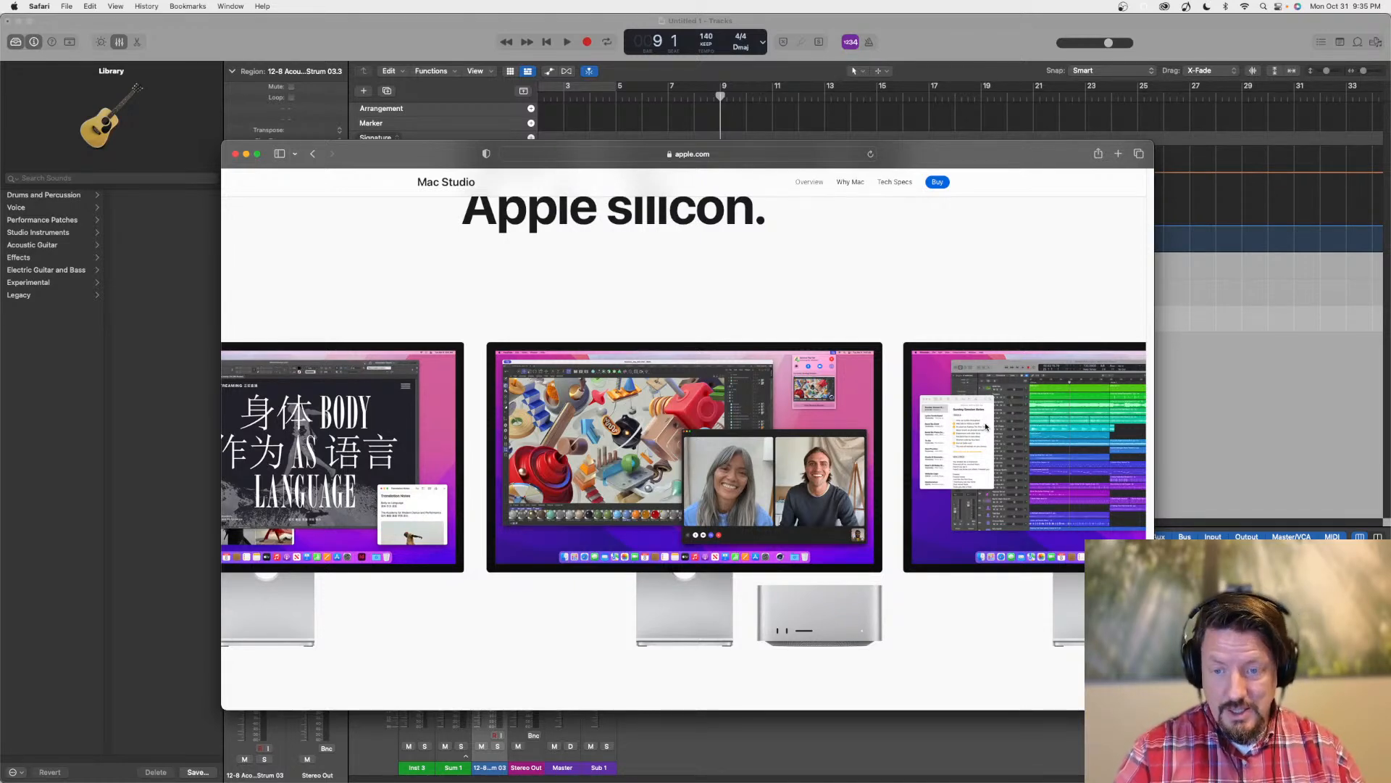
{"action": "scroll", "coordinate": [985, 428], "scroll_direction": "up", "scroll_amount": 12}
{"action": "scroll", "coordinate": [987, 426], "scroll_direction": "down", "scroll_amount": 4}
{"action": "scroll", "coordinate": [988, 426], "scroll_direction": "down", "scroll_amount": 5}
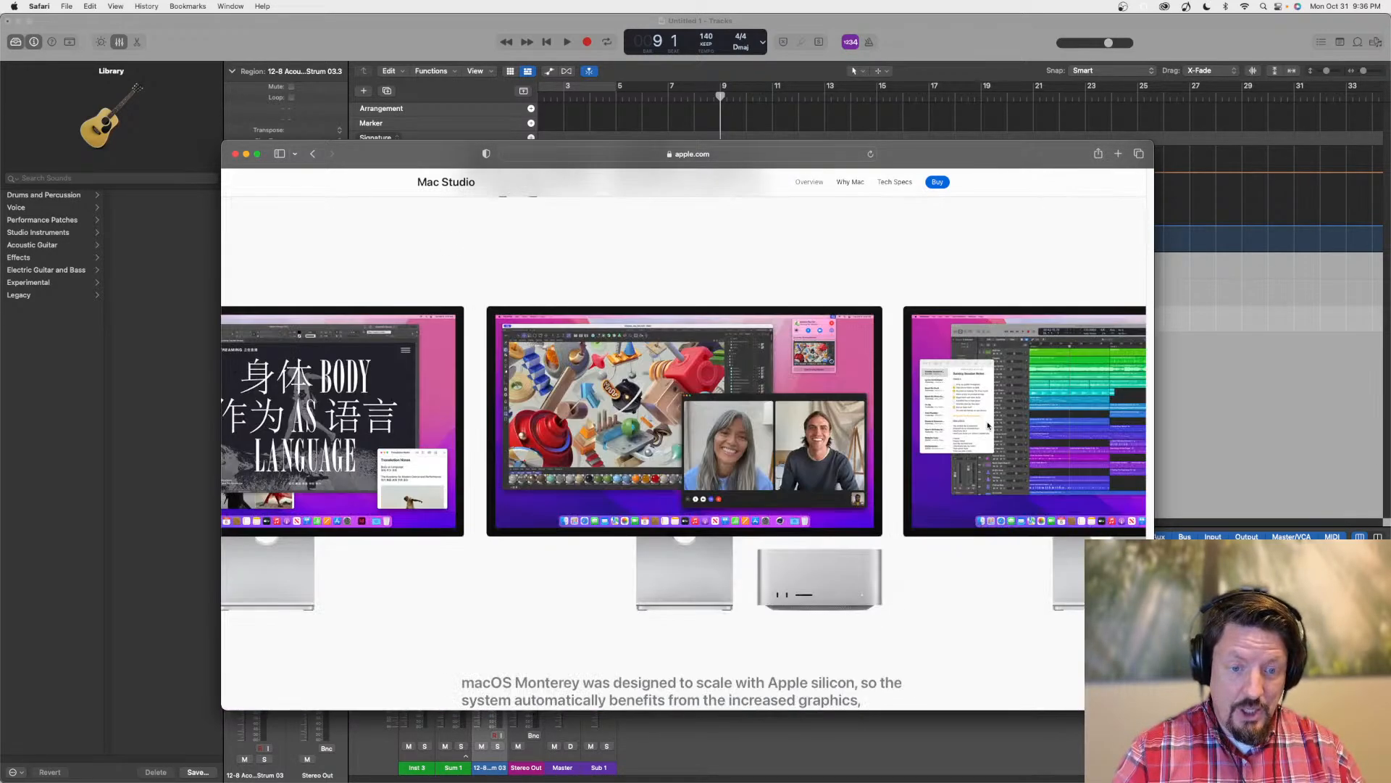
{"action": "scroll", "coordinate": [1009, 452], "scroll_direction": "down", "scroll_amount": 10}
{"action": "scroll", "coordinate": [1009, 453], "scroll_direction": "up", "scroll_amount": 15}
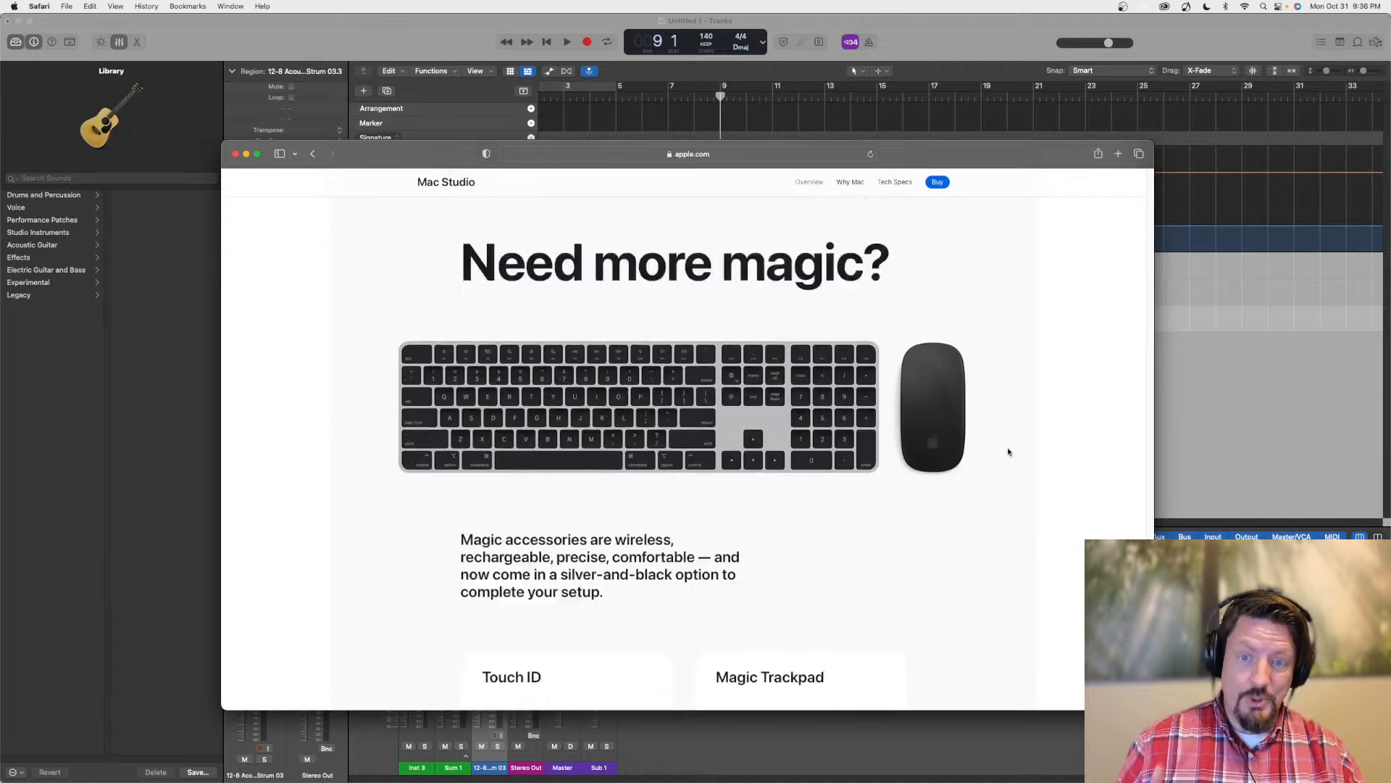
Return to the start of the Mac Studio overview and open its Why Mac page
{"action": "scroll", "coordinate": [1009, 452], "scroll_direction": "up", "scroll_amount": 5}
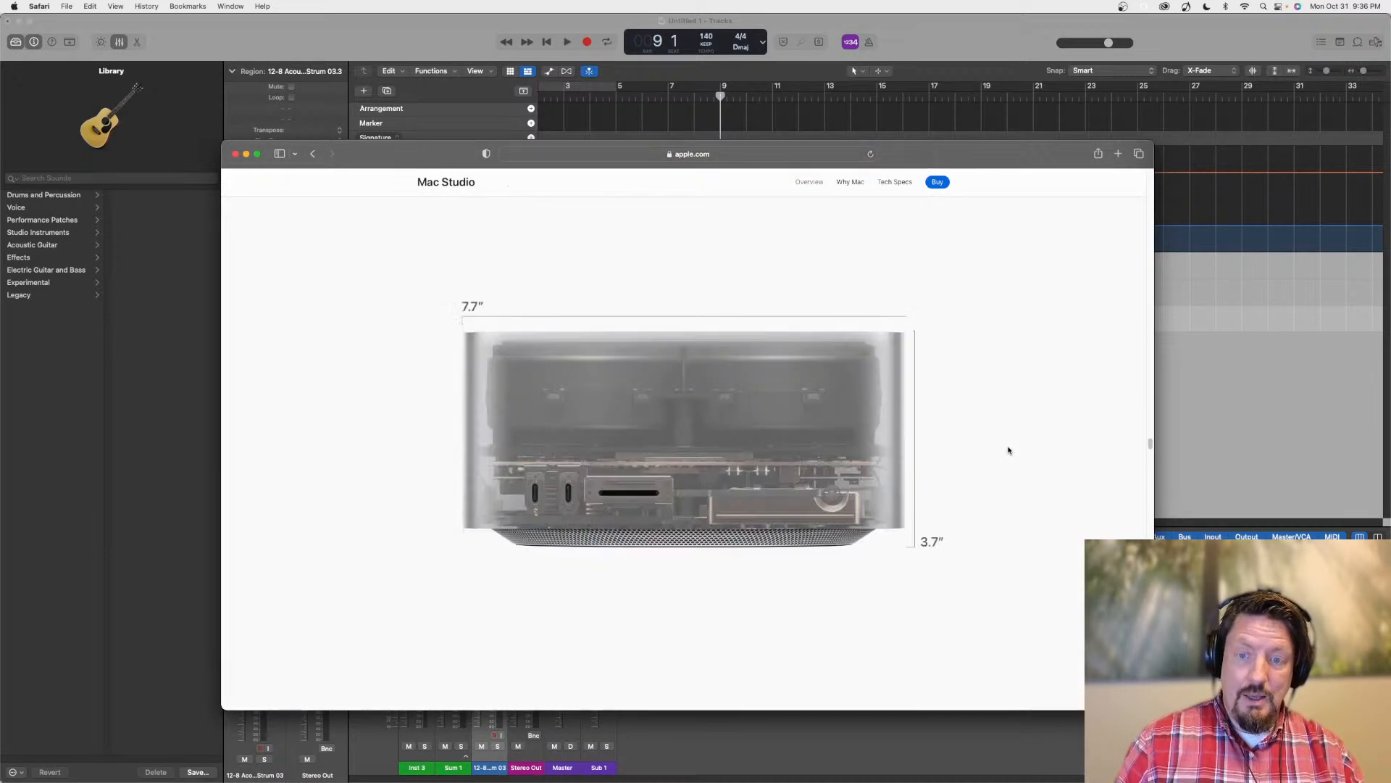
{"action": "scroll", "coordinate": [1008, 450], "scroll_direction": "up", "scroll_amount": 15}
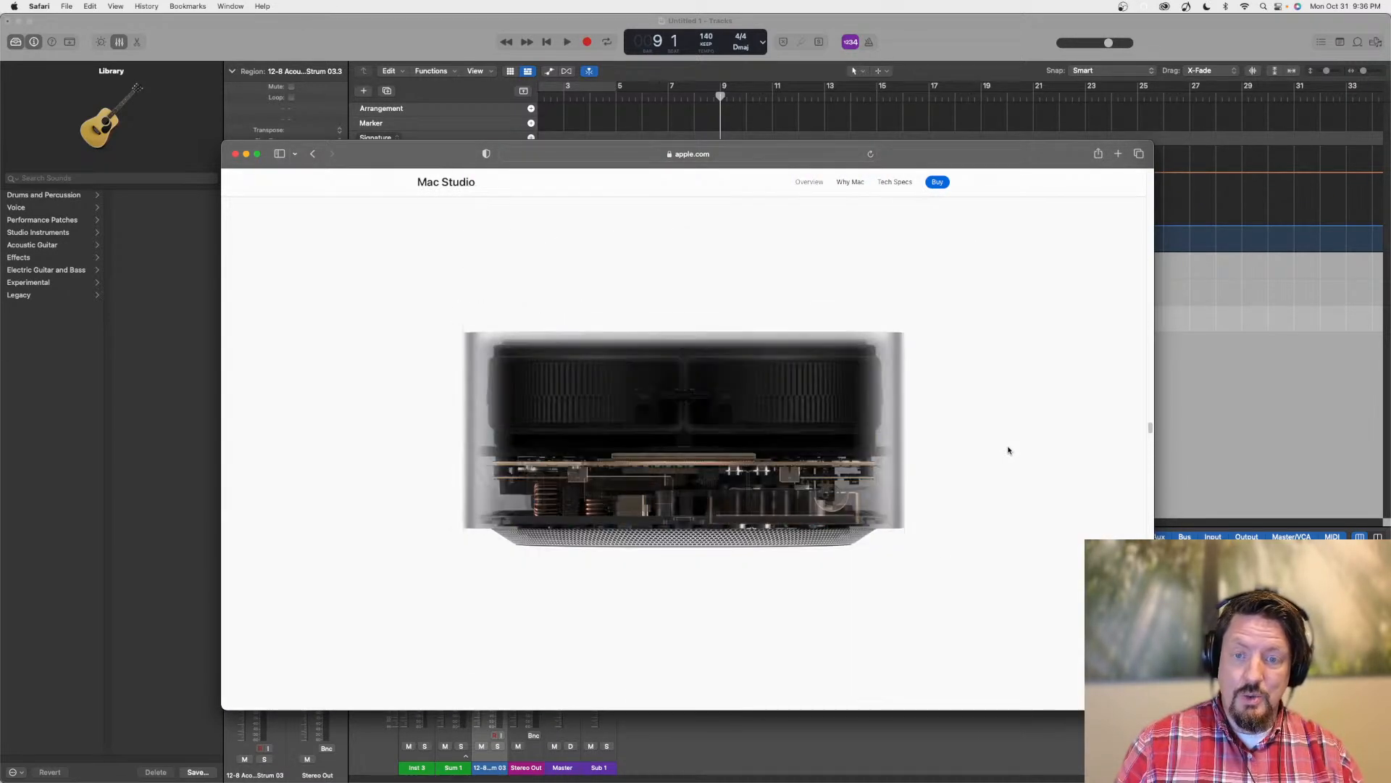
{"action": "scroll", "coordinate": [1008, 450], "scroll_direction": "up", "scroll_amount": 20}
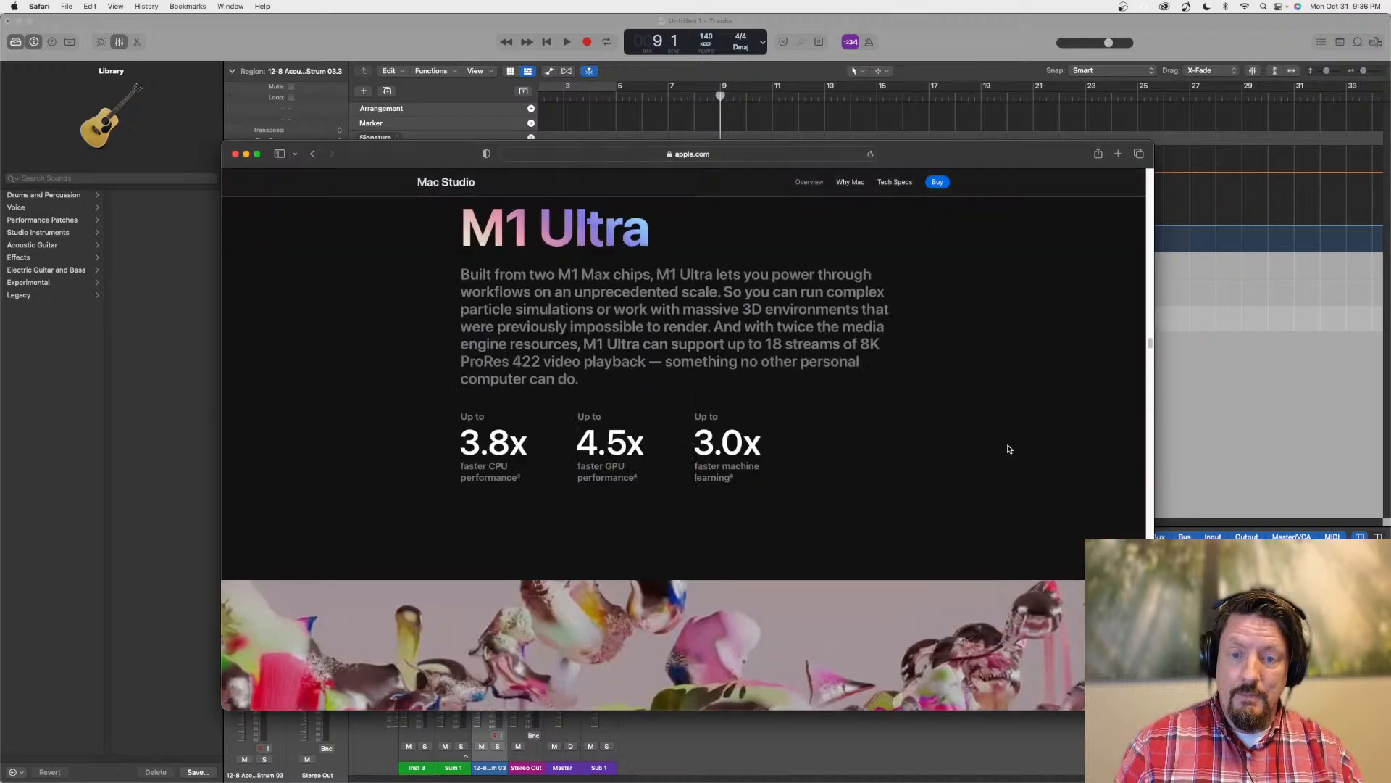
{"action": "scroll", "coordinate": [1008, 450], "scroll_direction": "up", "scroll_amount": 20}
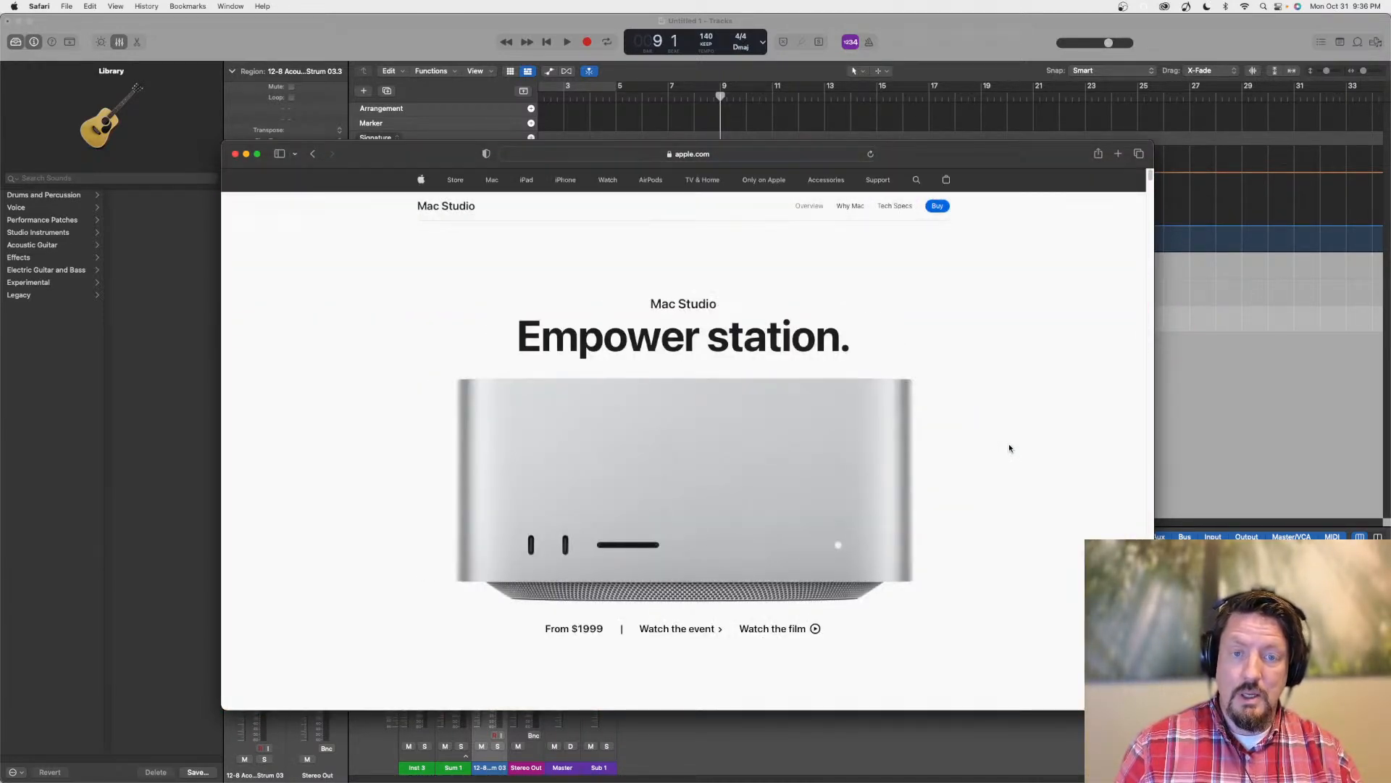
{"action": "left_click", "coordinate": [846, 208]}
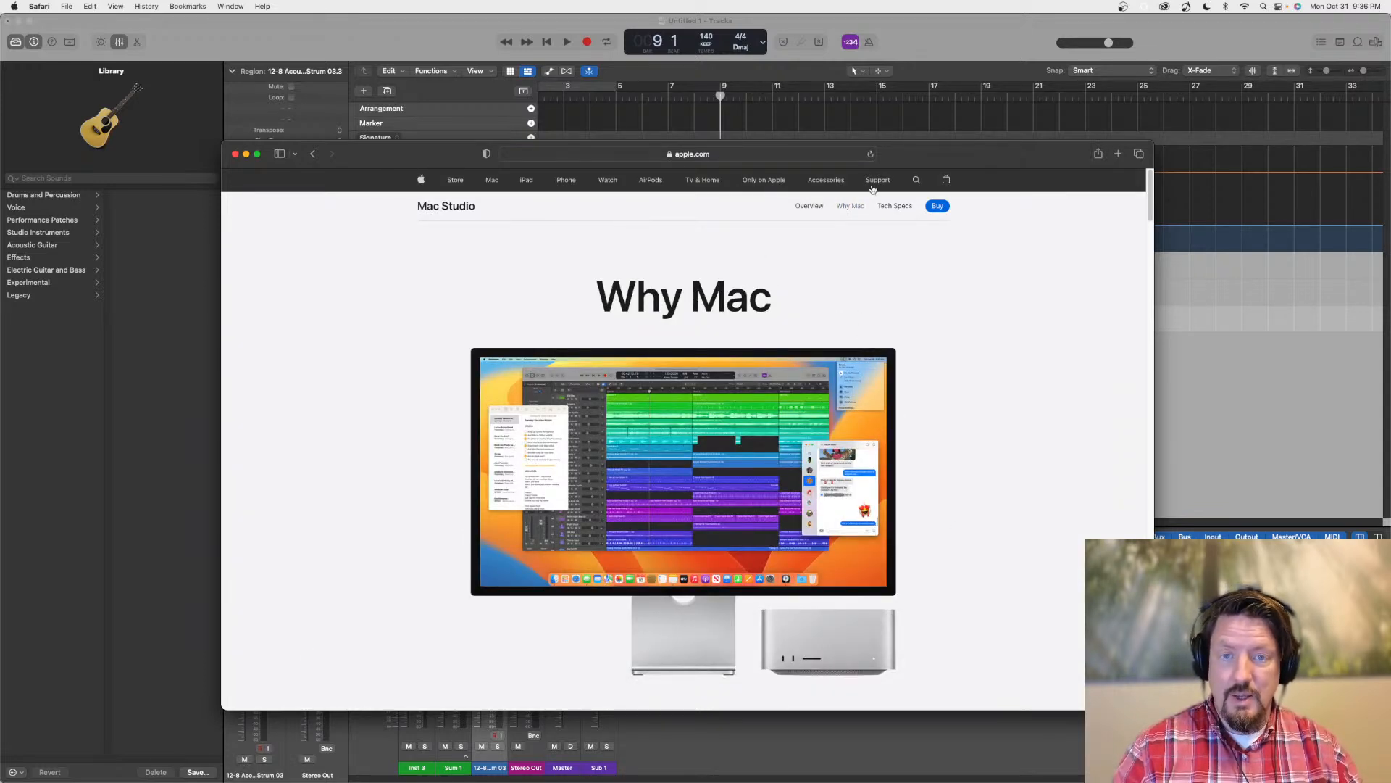
Move the Safari window off the mixer, then close it to return to the Logic Pro project
{"action": "left_click_drag", "start_coordinate": [984, 153], "coordinate": [984, 74]}
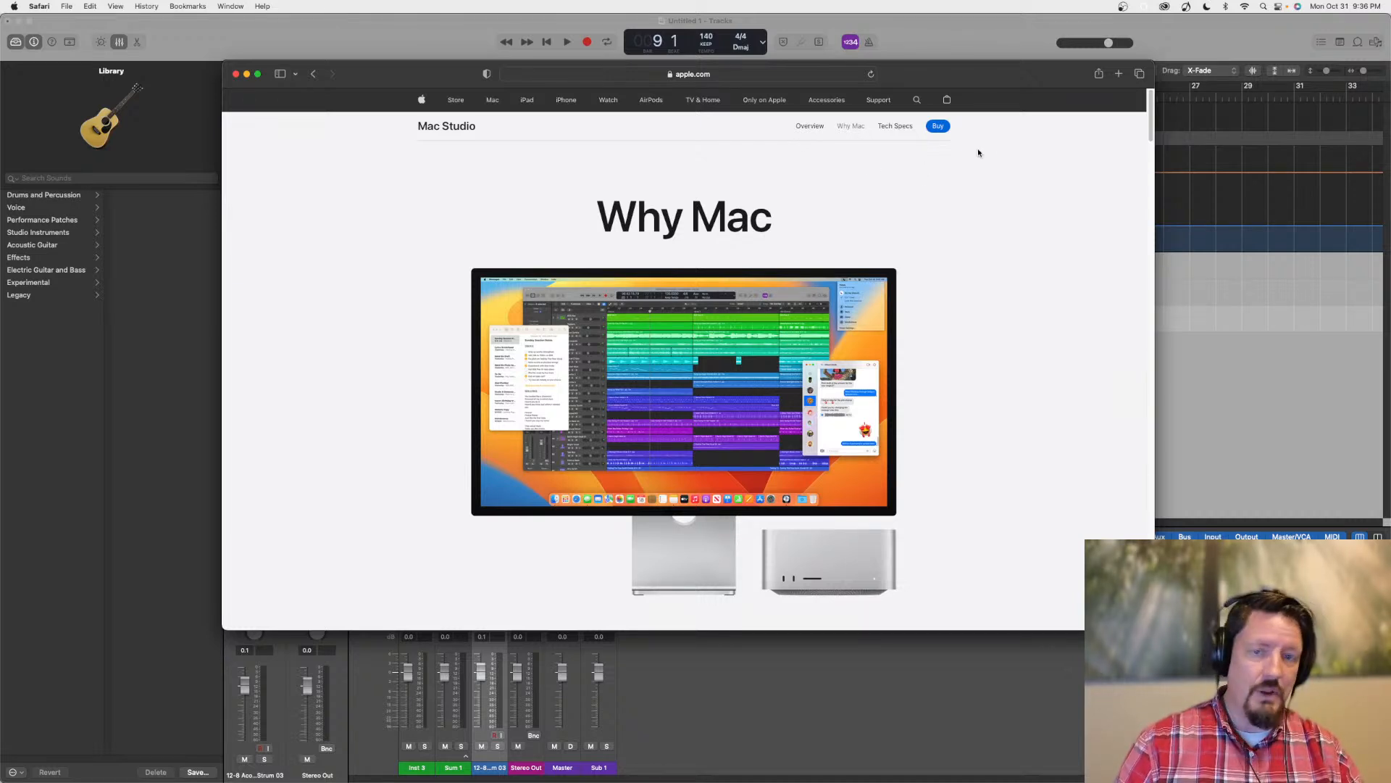
{"action": "left_click_drag", "start_coordinate": [942, 69], "coordinate": [877, 72]}
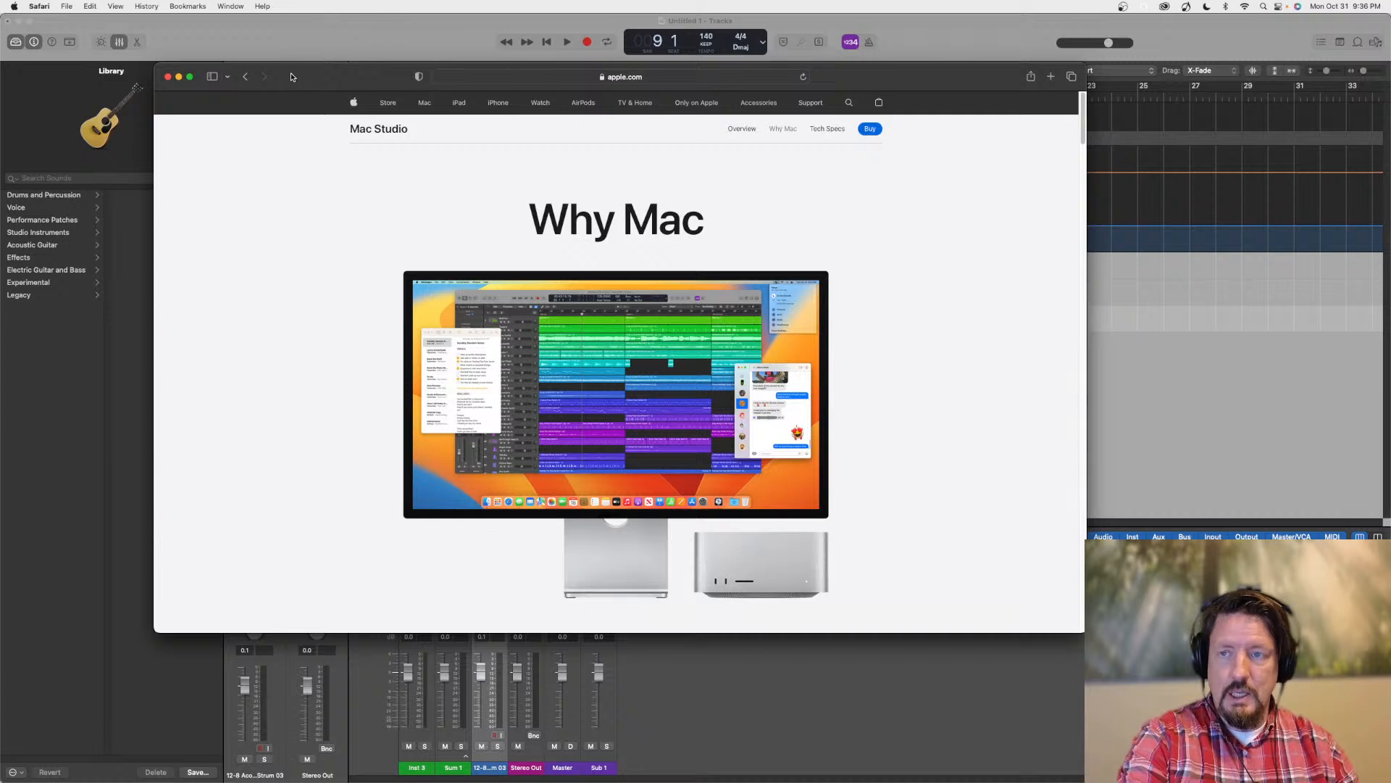
{"action": "key", "text": "super+w"}
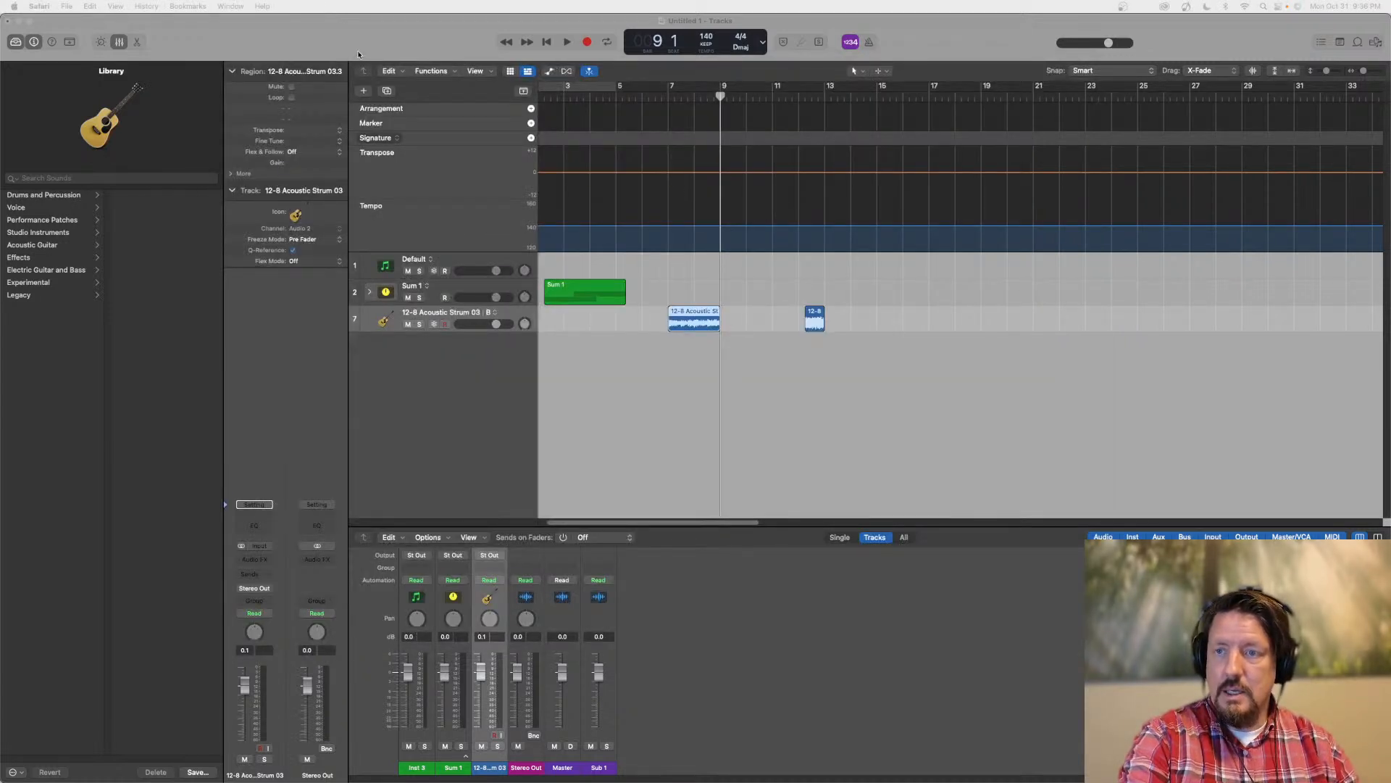